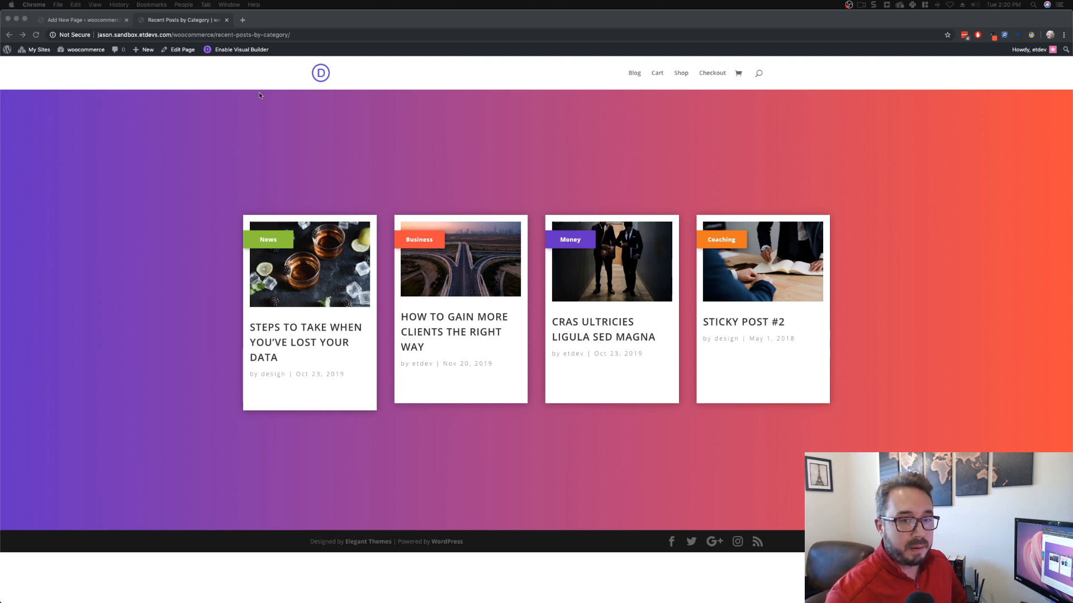
left_click(363, 125)
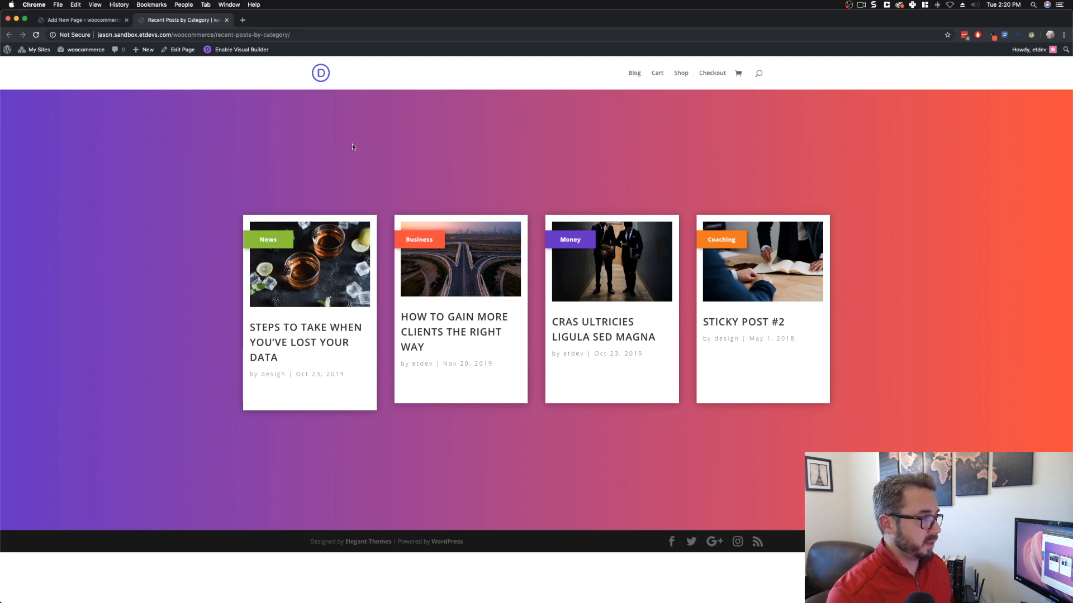
mouse_move(337, 221)
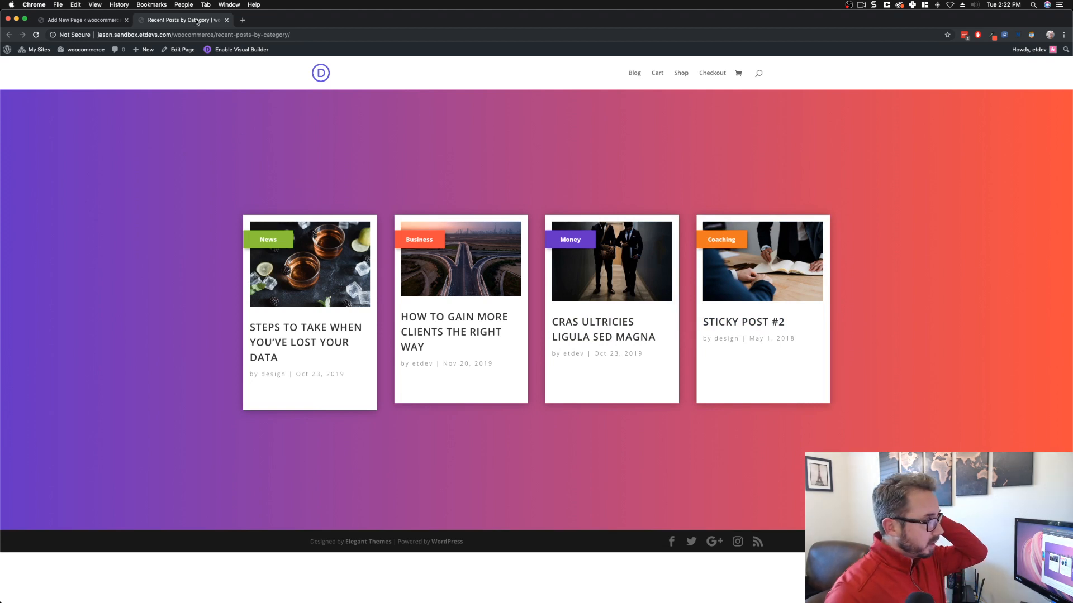
Step: Title the new page "recent posts by category" and start building it from scratch with the Divi Builder
left_click(112, 24)
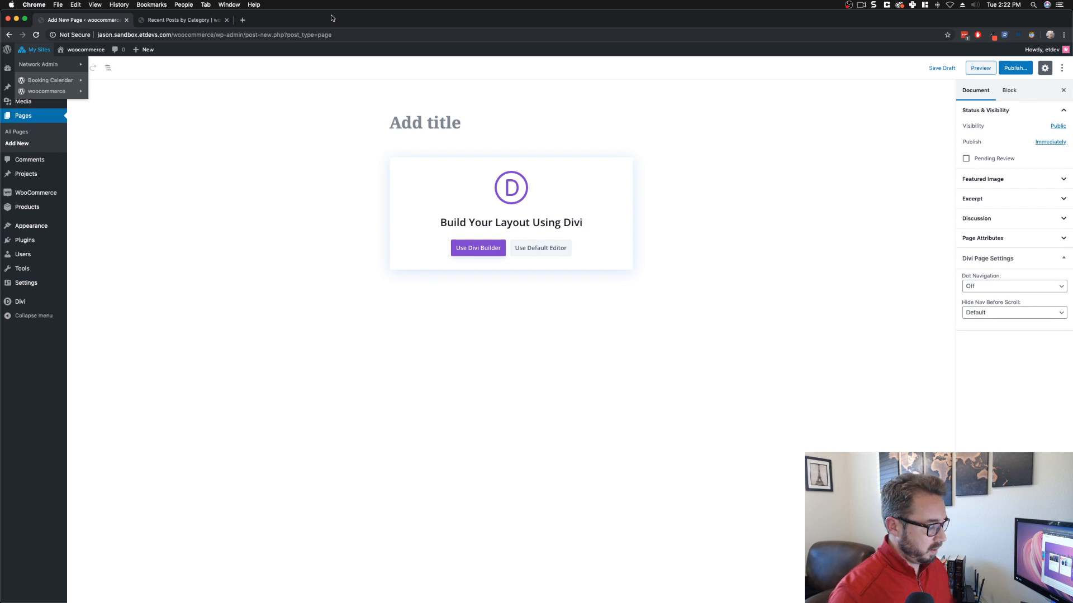
key("super+equal")
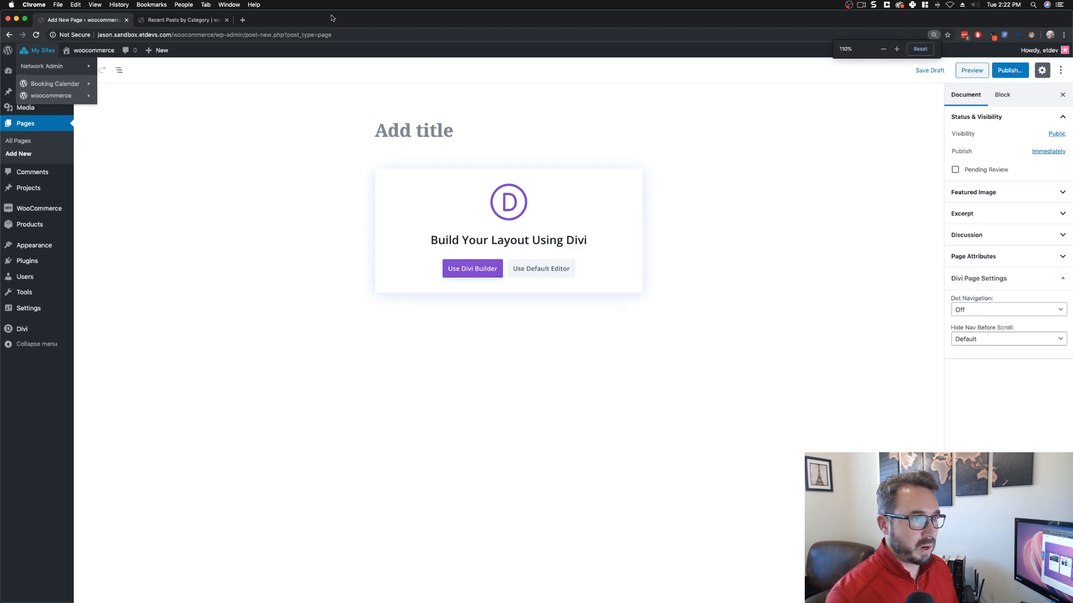
key("super+equal")
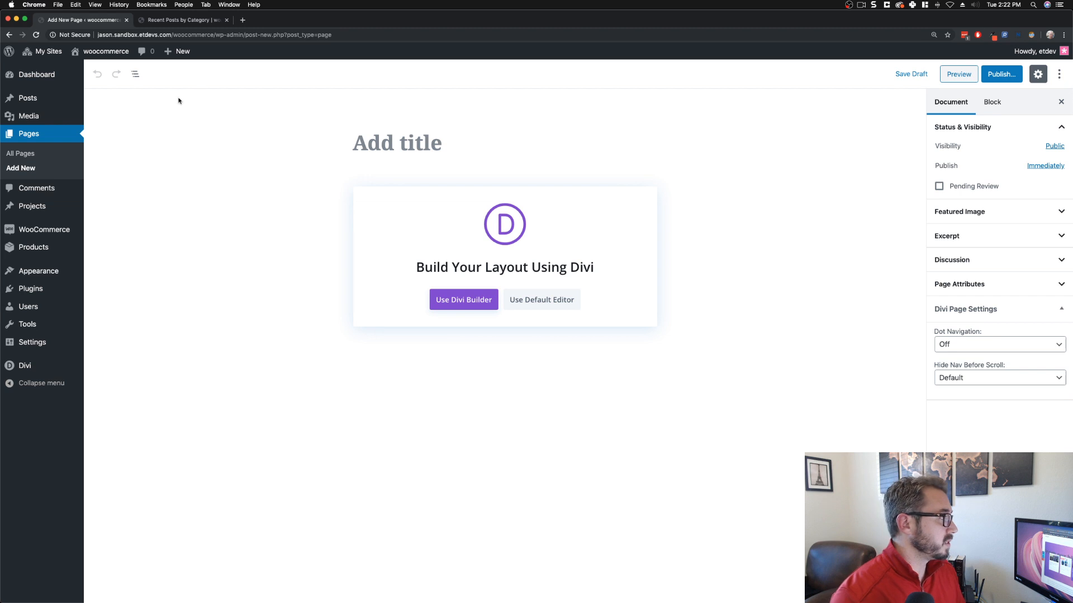
left_click(366, 143)
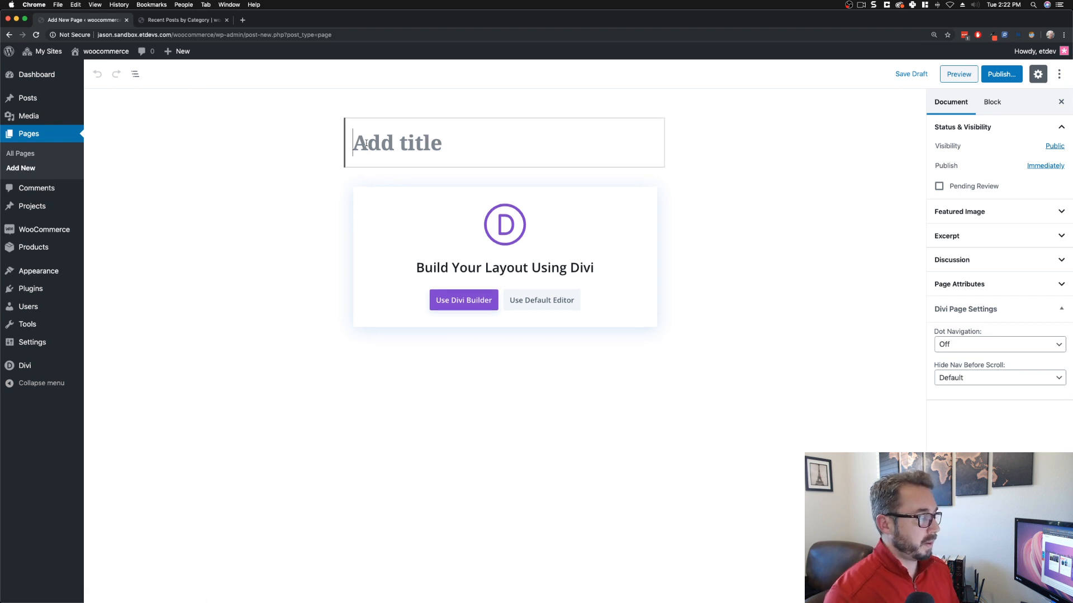
type("rec")
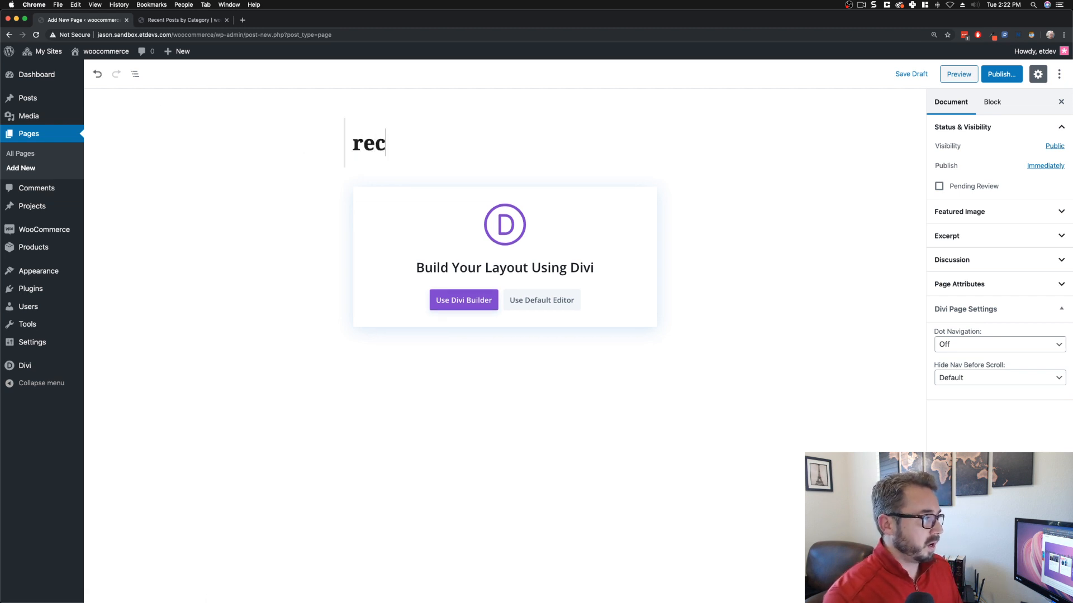
type("ent posts")
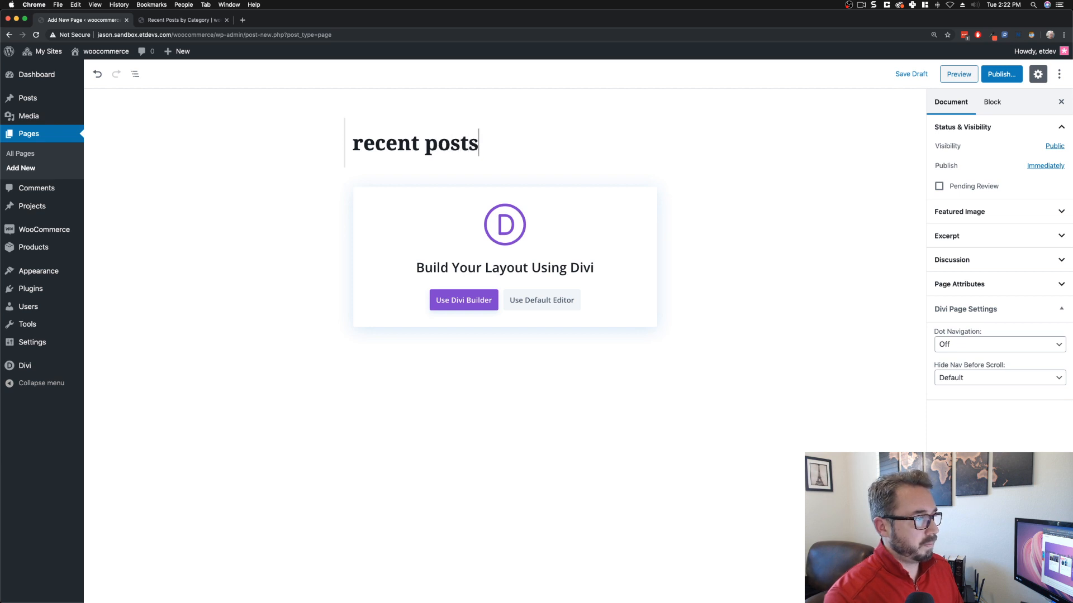
type(" by cate")
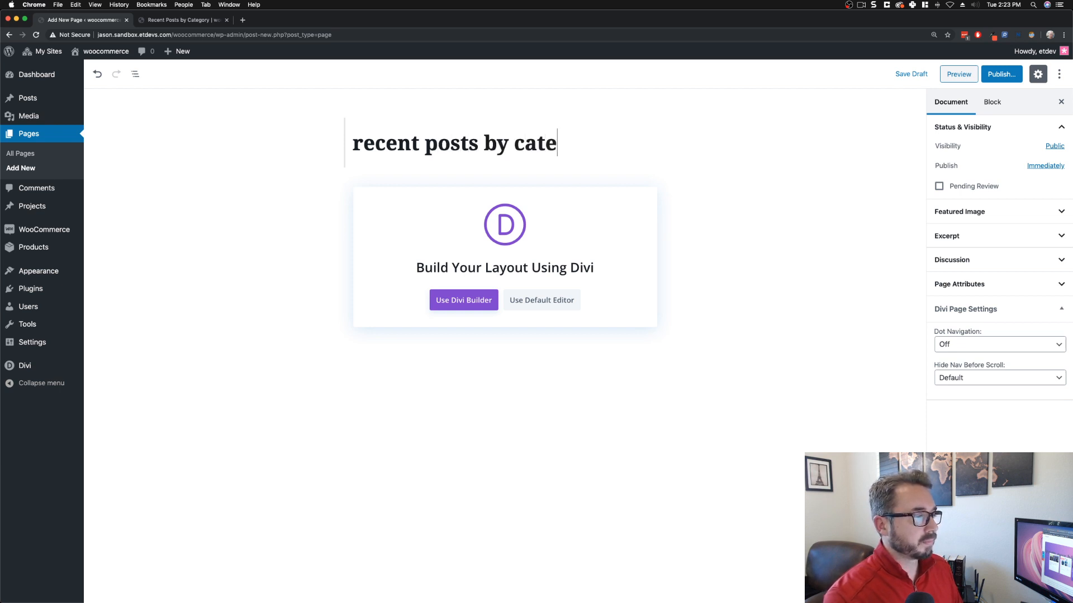
type("gory")
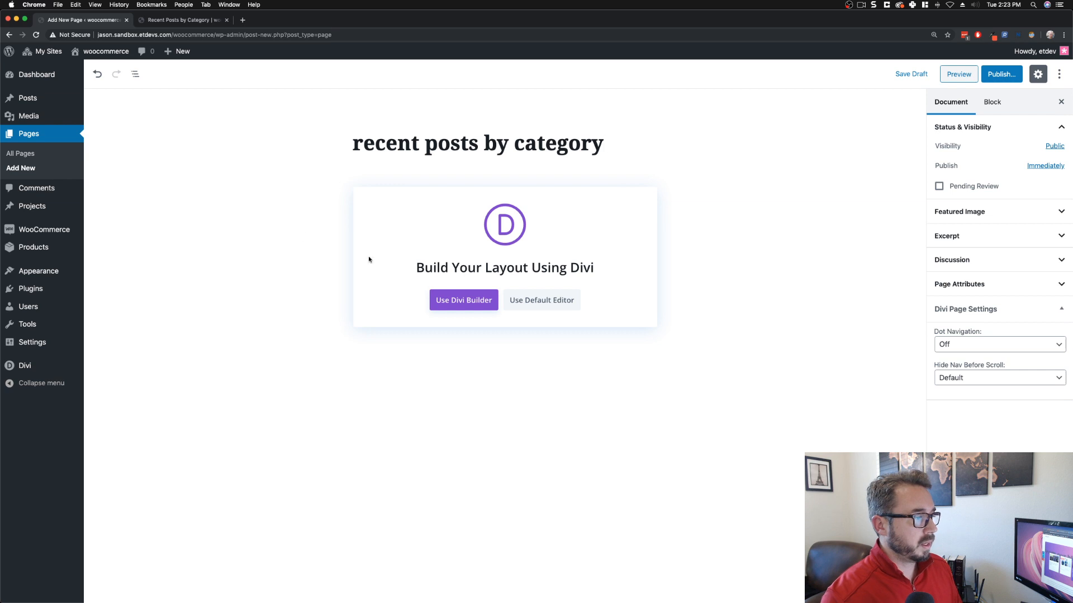
left_click(480, 301)
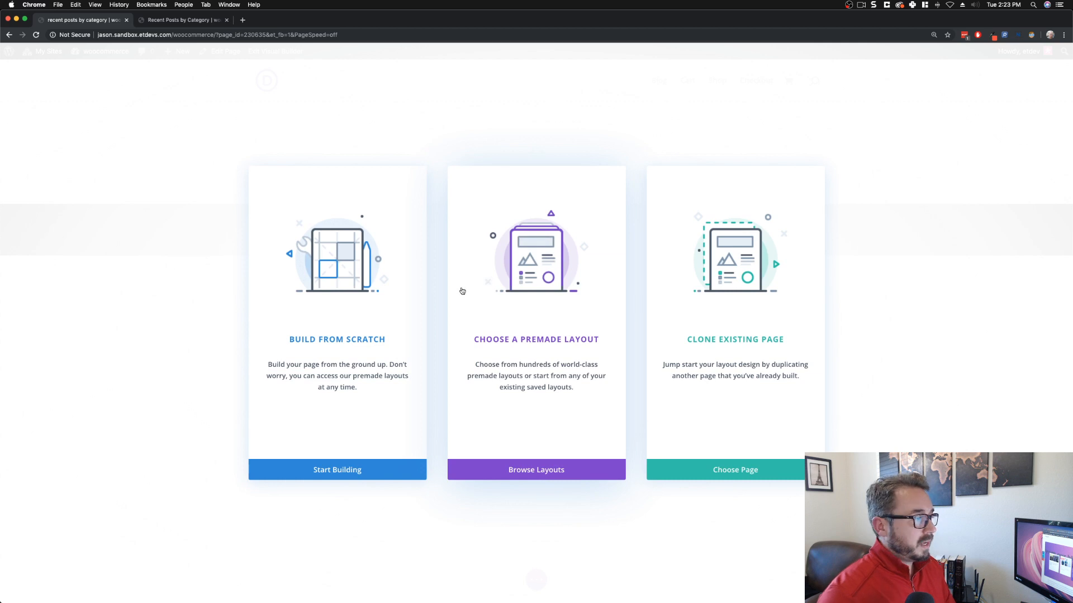
left_click(358, 294)
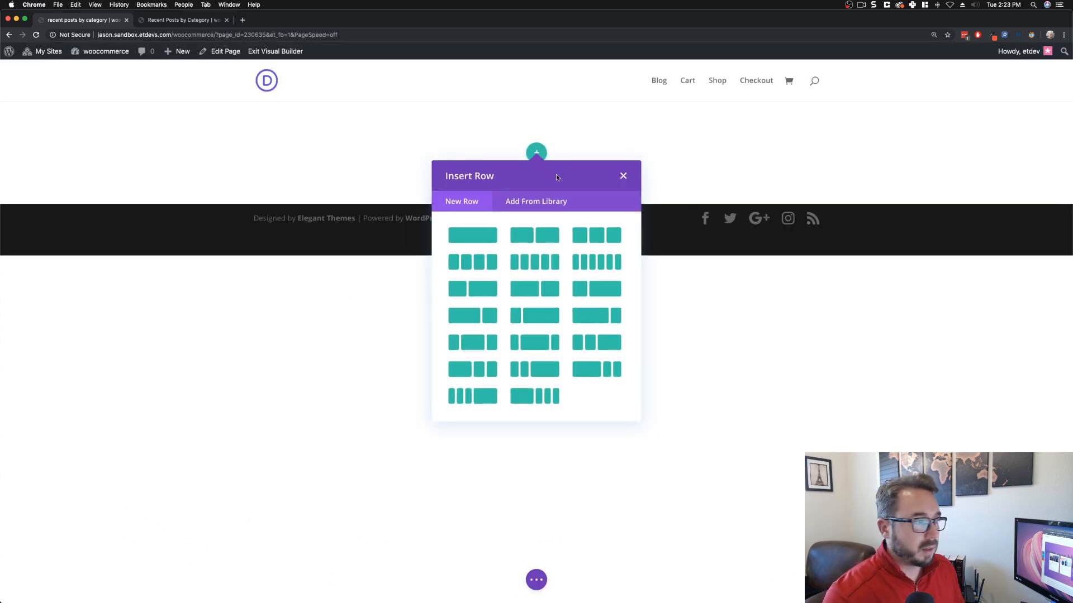
left_click(476, 239)
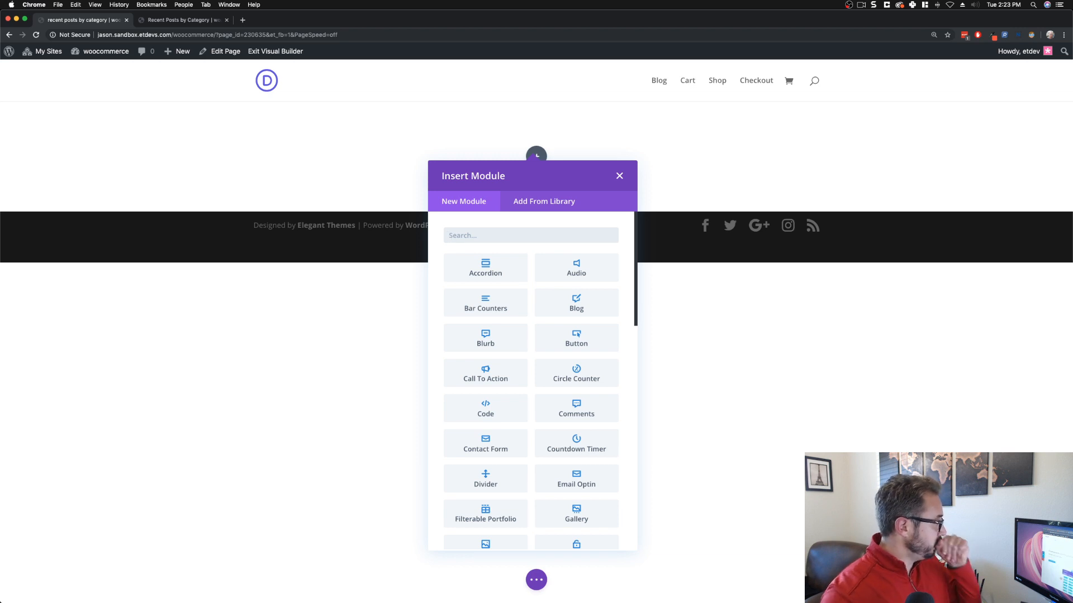
left_click(620, 176)
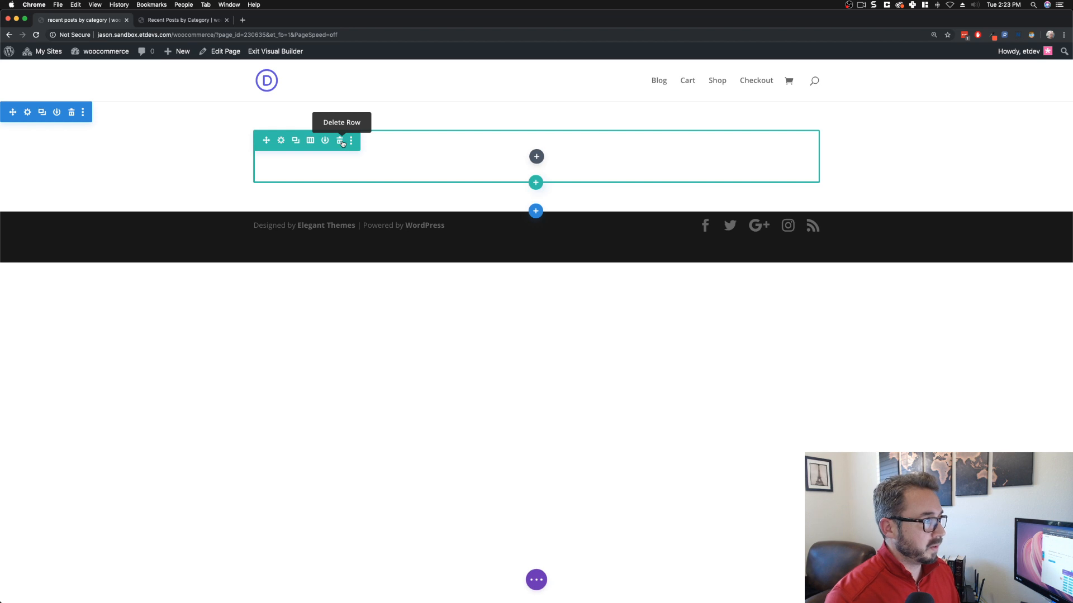
left_click(340, 141)
Step: Insert a row with four equal columns and add a Blog module to its first column
left_click(535, 153)
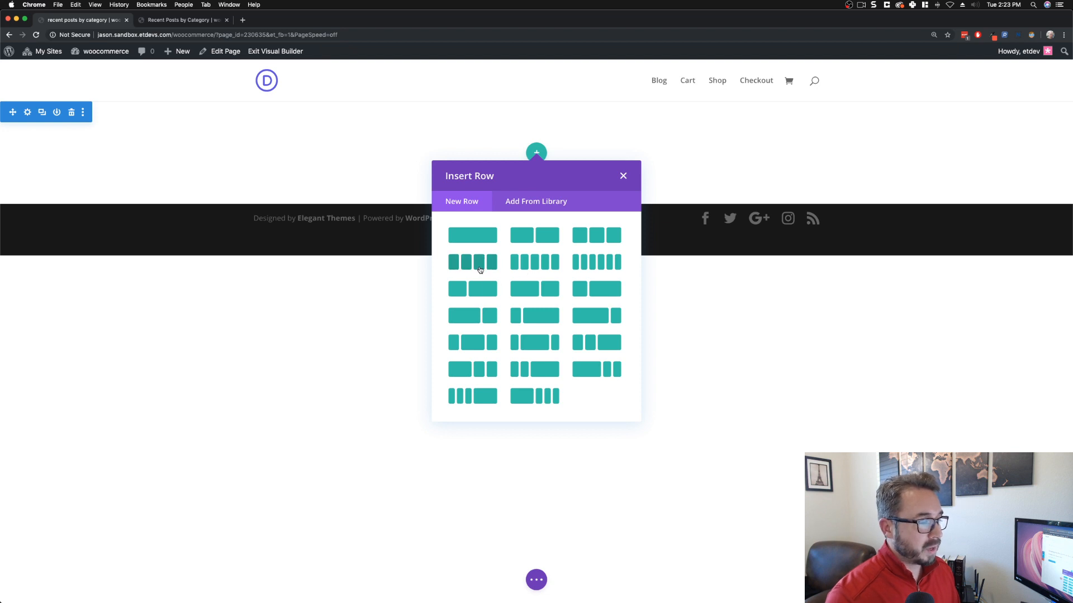
left_click(478, 270)
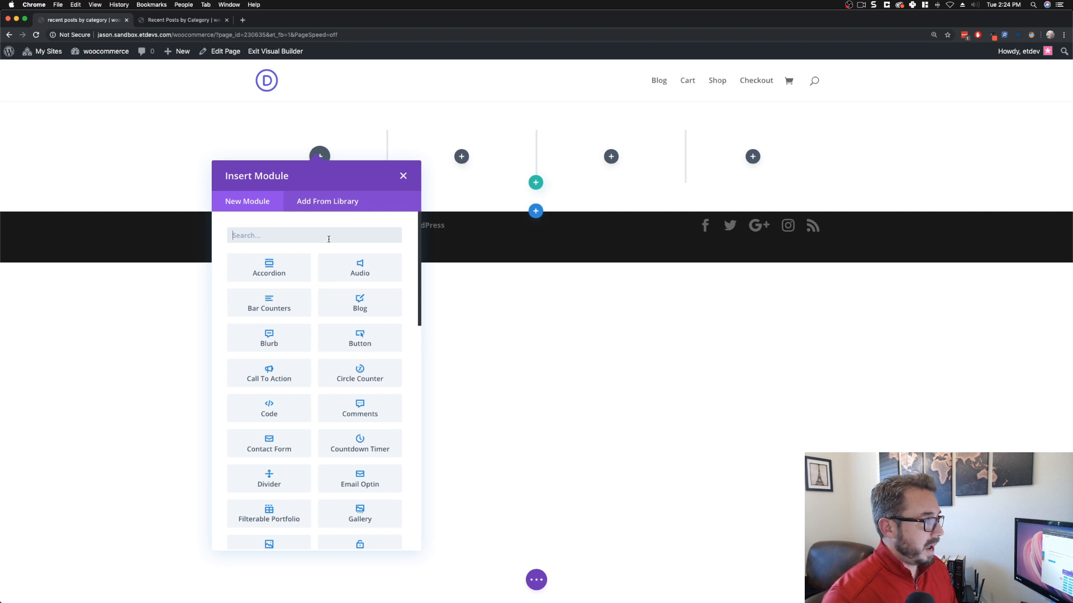
type("blog")
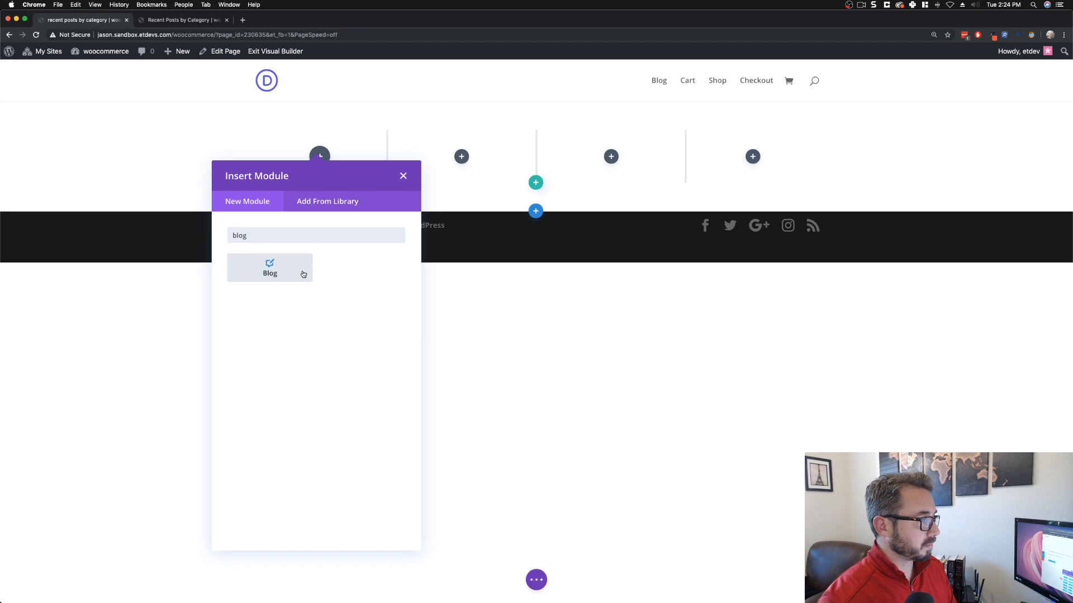
left_click(302, 273)
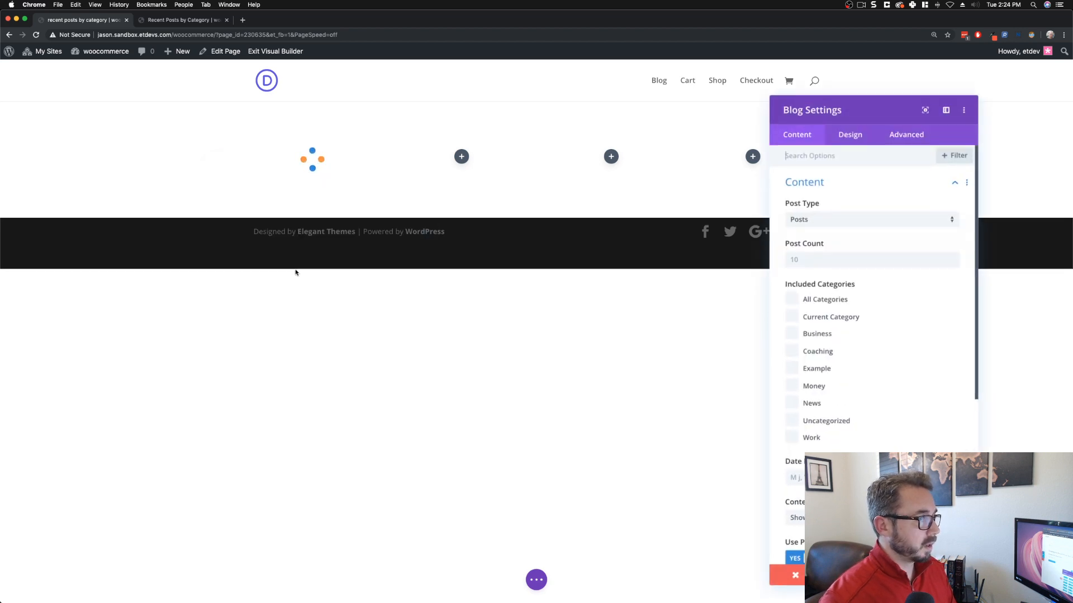
Step: Limit the Blog module to a post count of 1 and include only the News category
left_click_drag(880, 111, 678, 101)
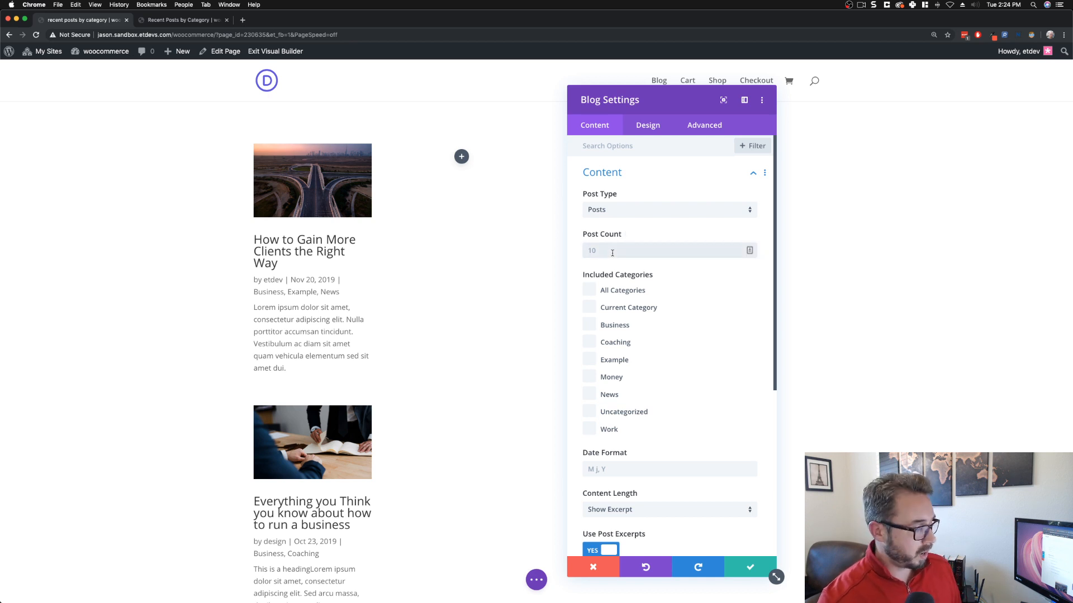
type("1")
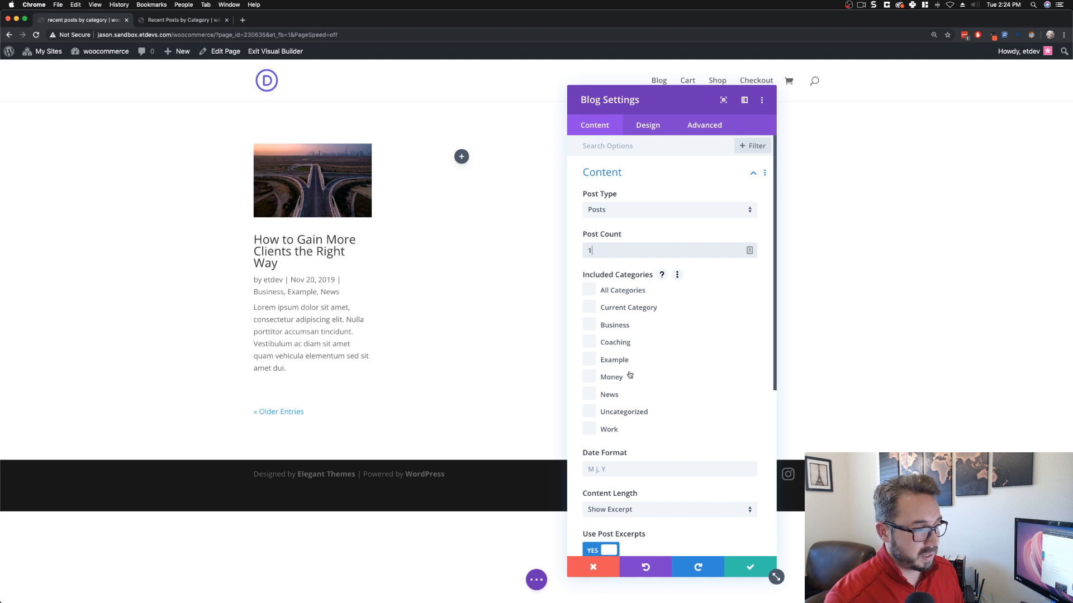
left_click(609, 395)
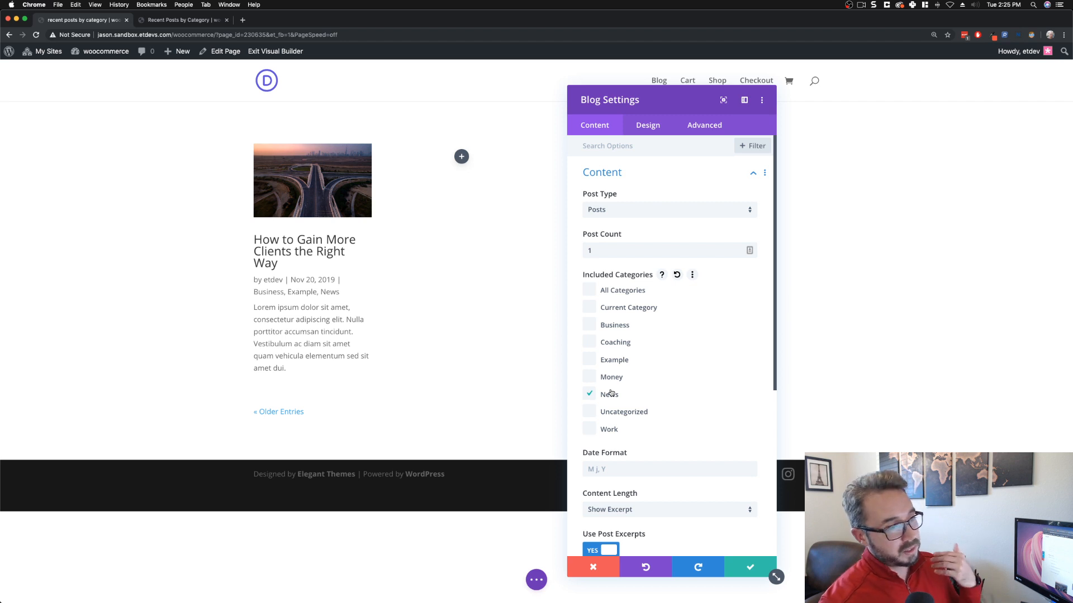
Step: Turn off Use Post Excerpts for the Blog module and set its excerpt length to 120
scroll(623, 324, "down", 4)
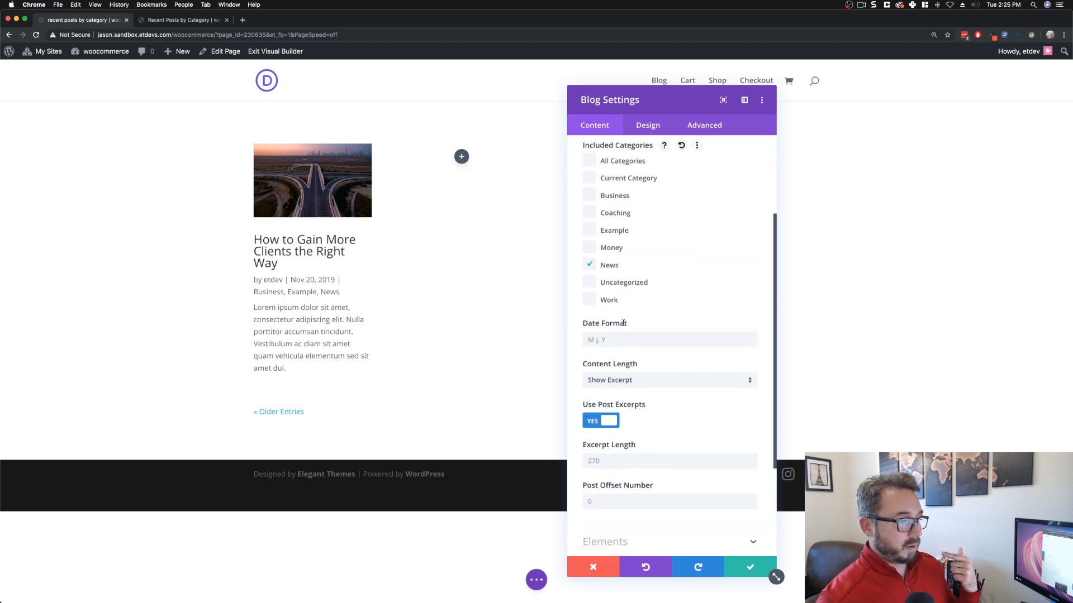
scroll(623, 324, "up", 3)
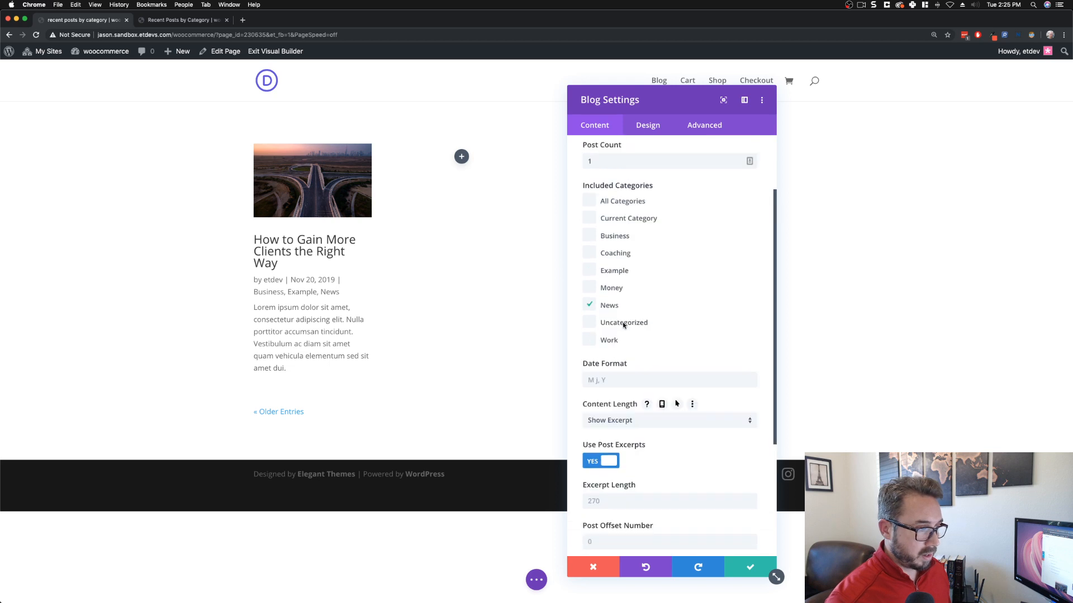
scroll(622, 323, "down", 4)
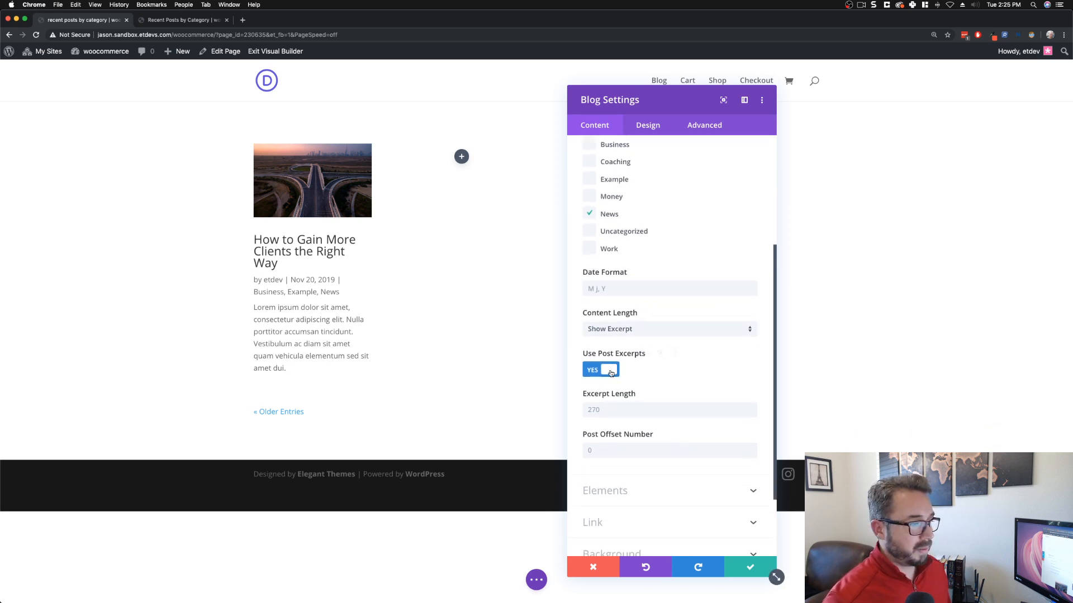
left_click(612, 372)
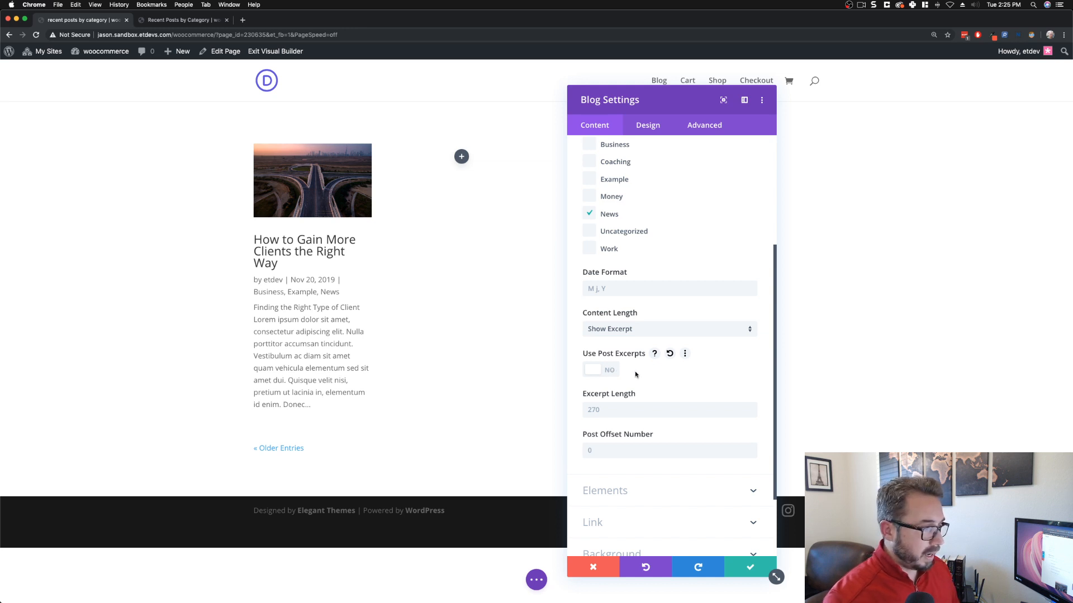
left_click(622, 411)
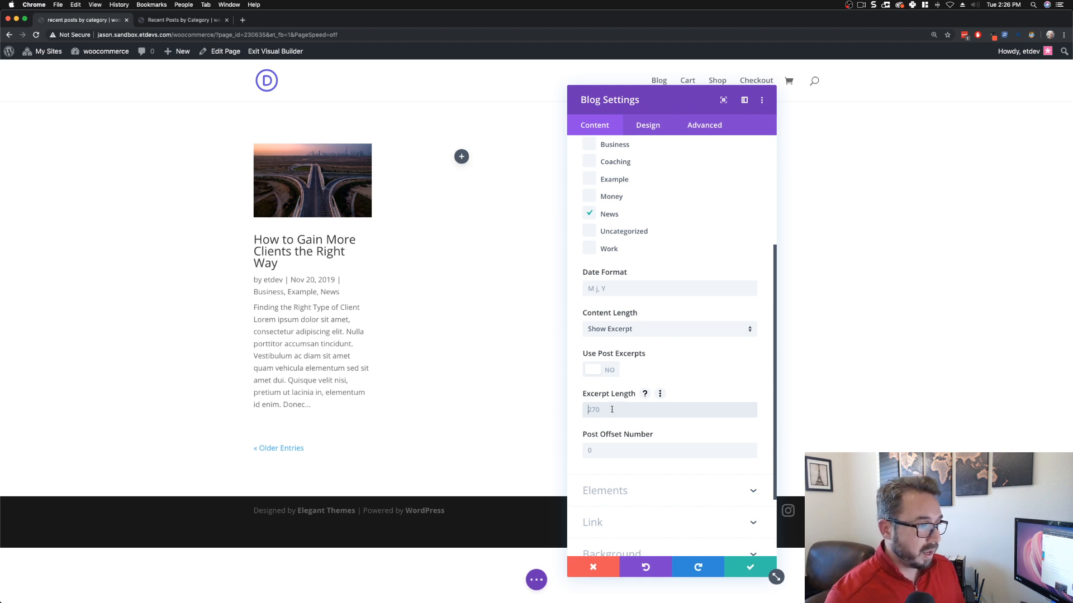
left_click(612, 410)
type("120")
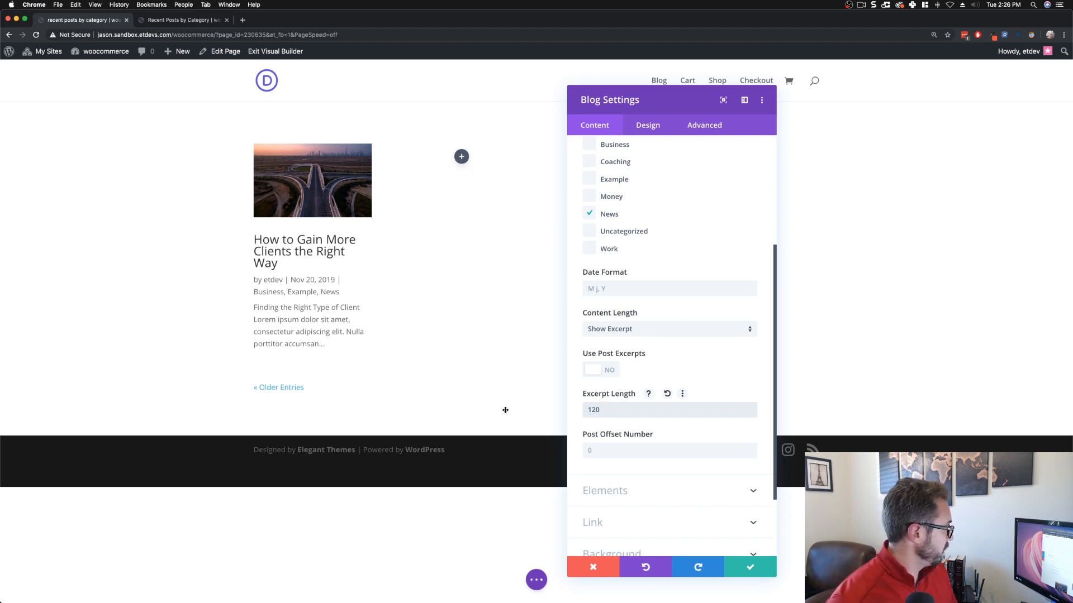
Step: Hide the categories and the excerpt in the Blog module's displayed elements
scroll(643, 384, "down", 1)
scroll(644, 384, "down", 3)
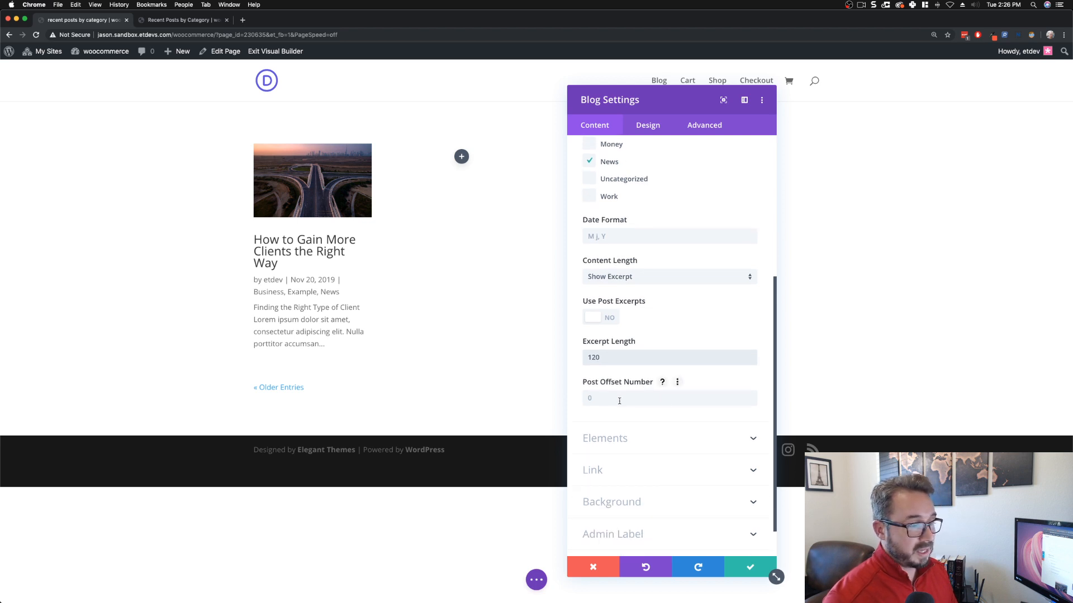
scroll(651, 402, "down", 2)
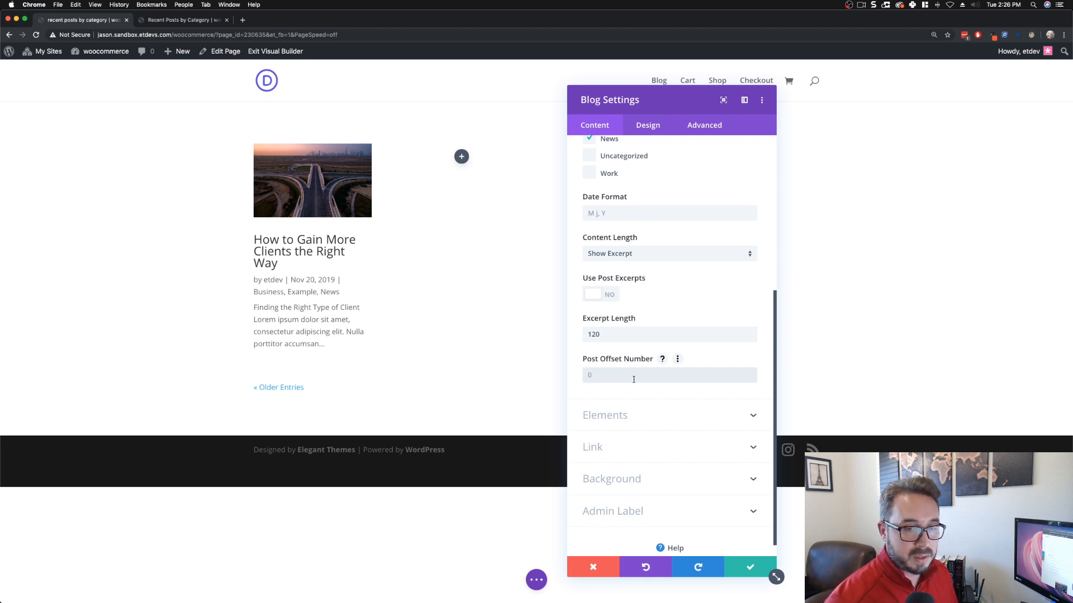
scroll(635, 380, "up", 4)
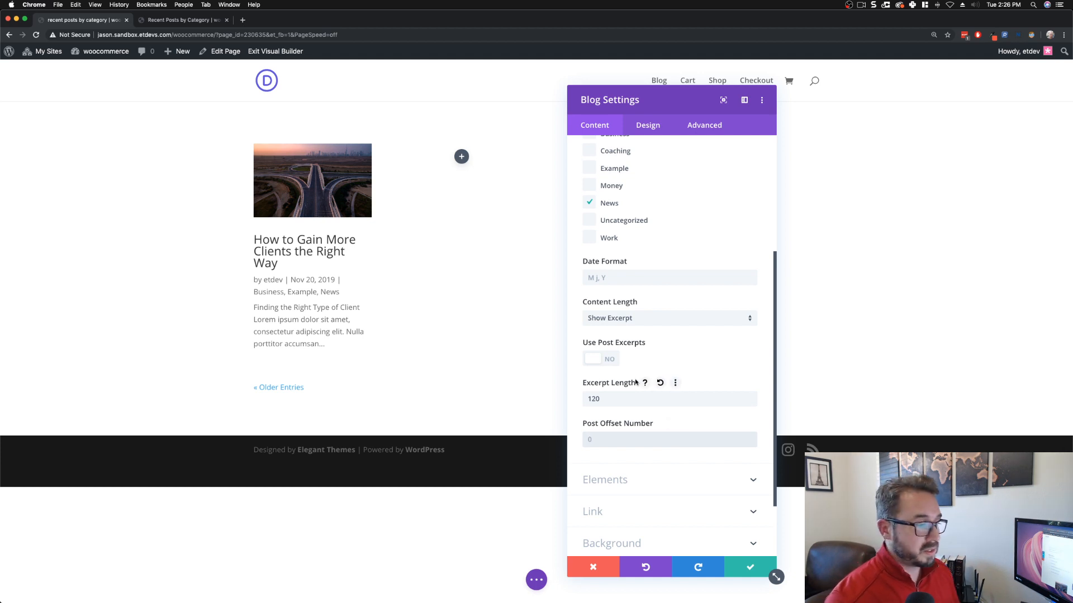
scroll(635, 382, "down", 3)
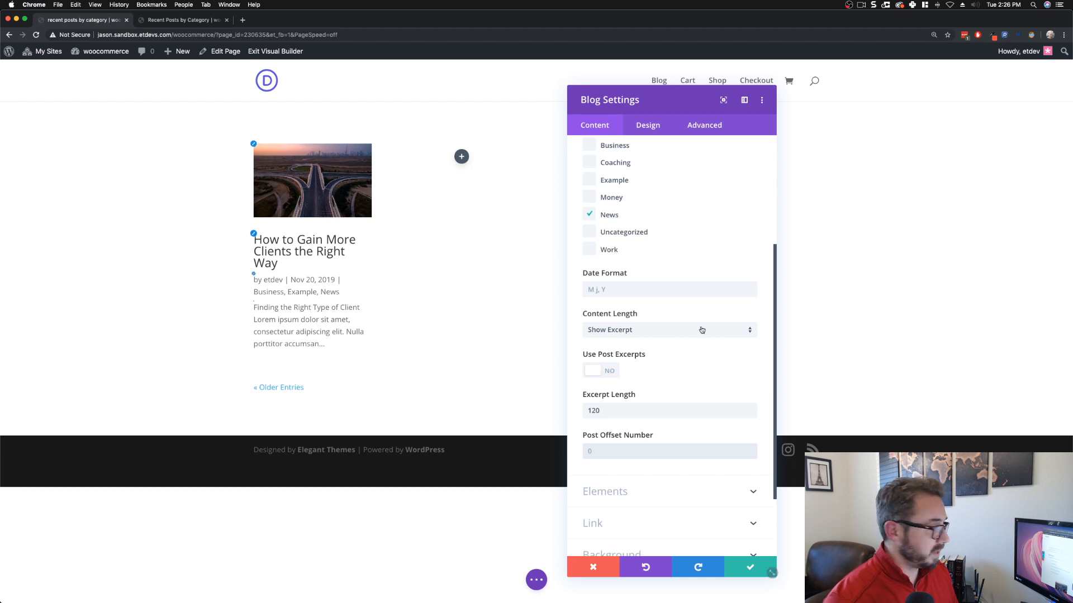
scroll(695, 332, "down", 3)
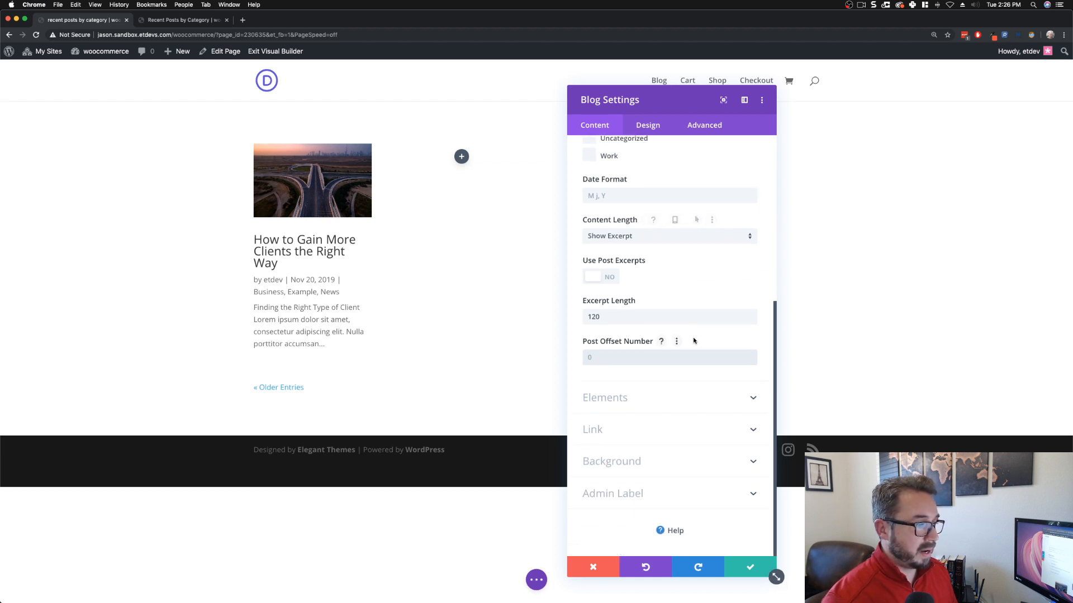
left_click(646, 398)
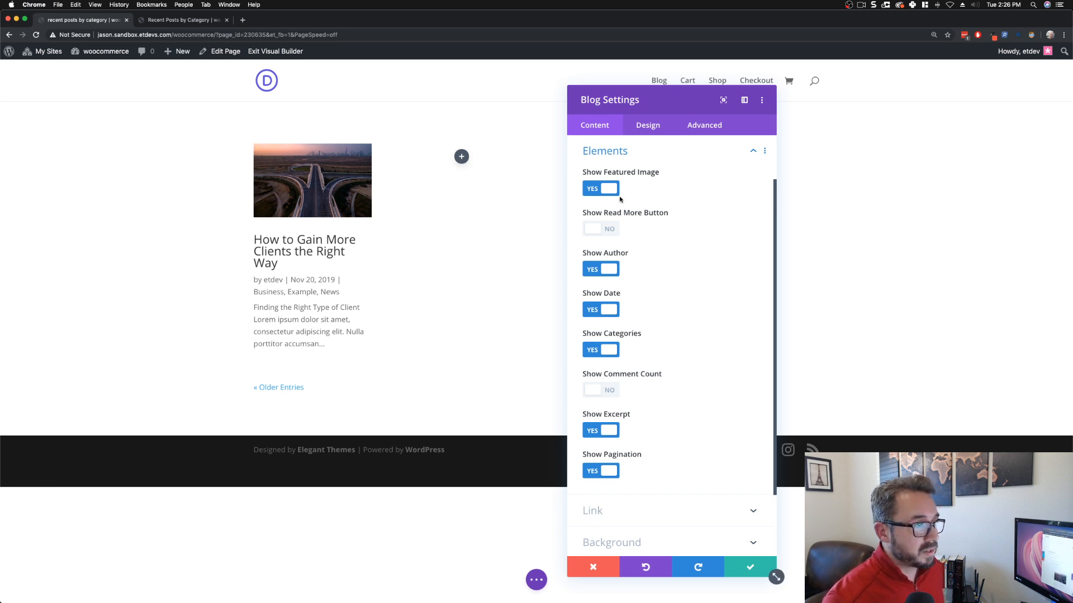
left_click(611, 350)
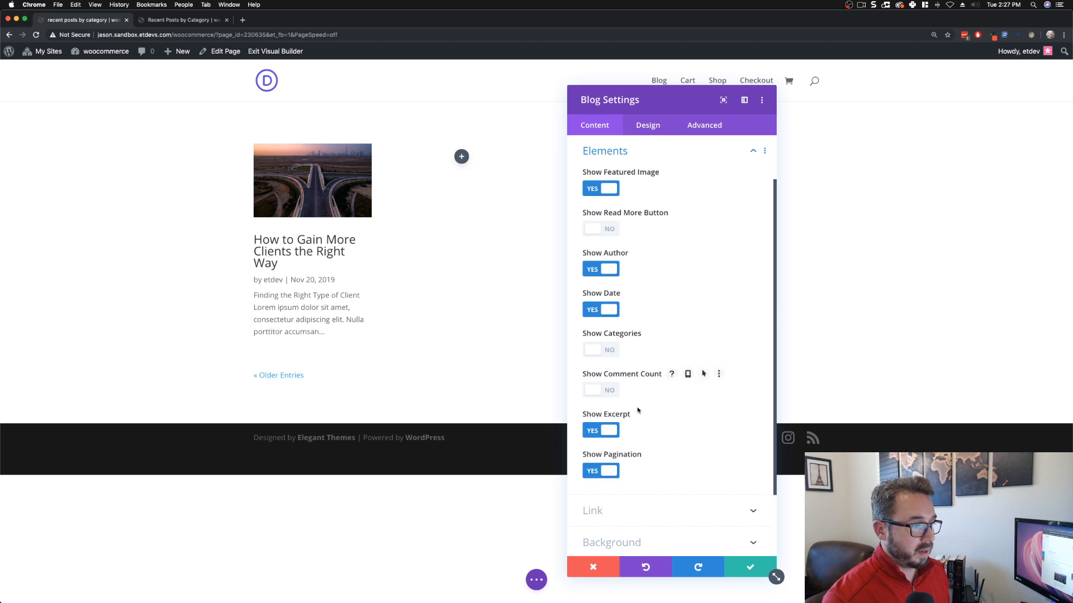
left_click(604, 431)
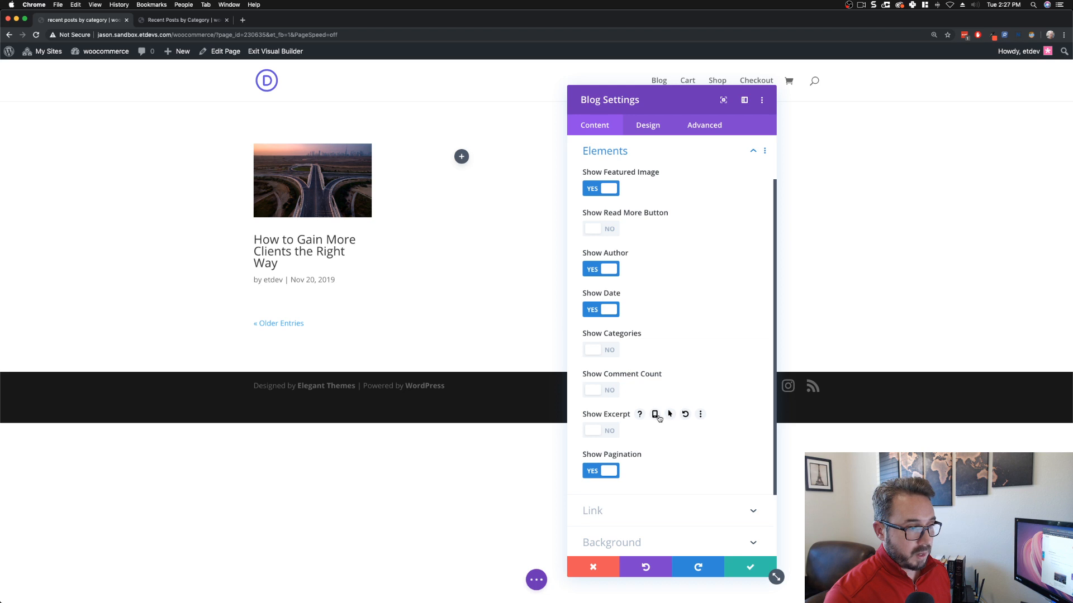
Step: Enable responsive and hover options for Show Excerpt and turn the excerpt on in the hover state
left_click(656, 416)
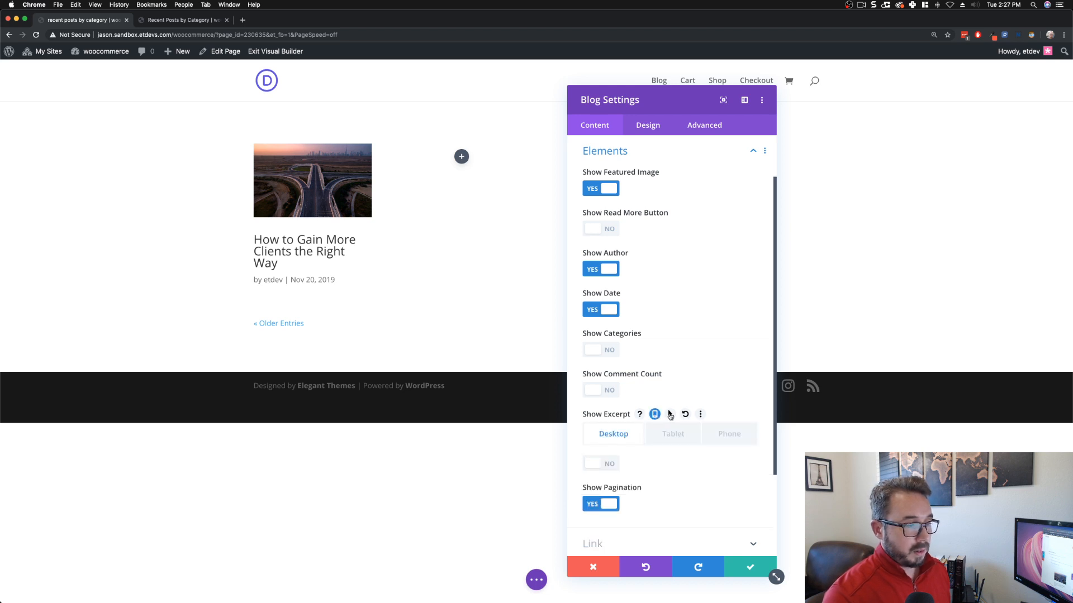
left_click(669, 414)
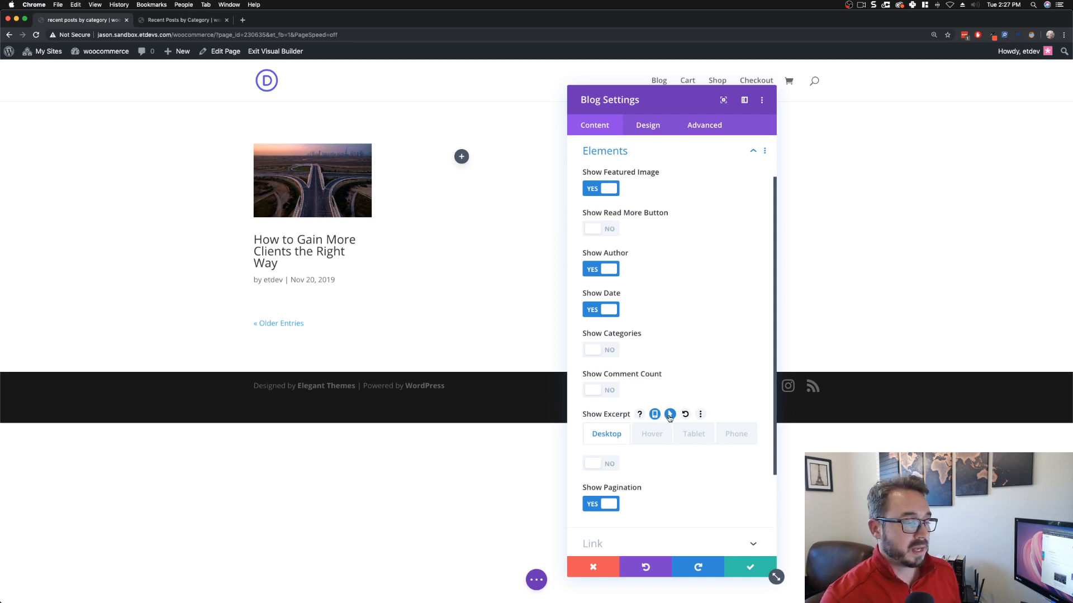
scroll(661, 430, "down", 3)
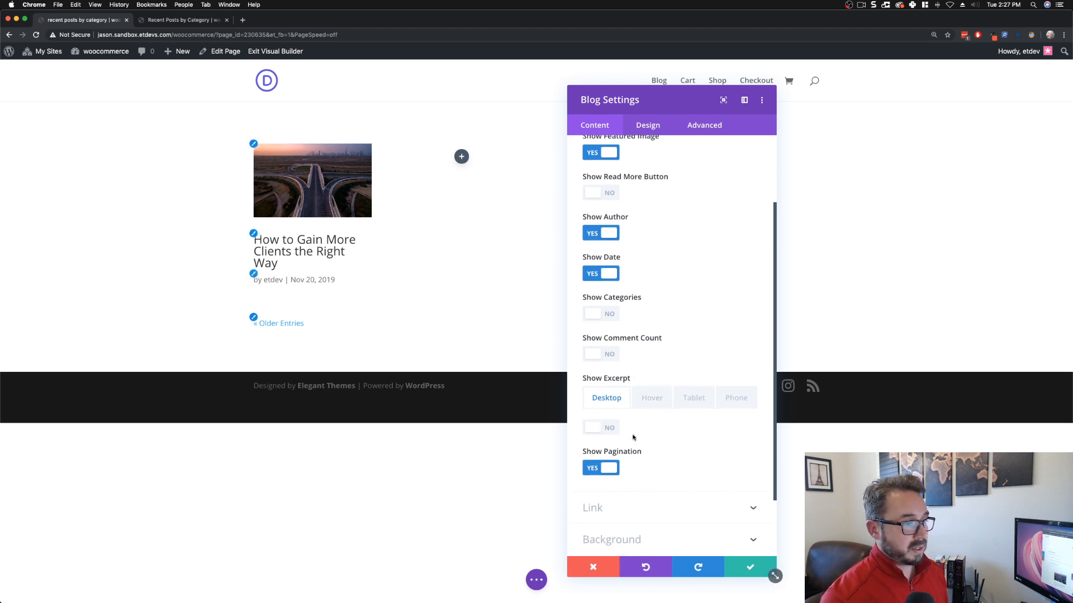
left_click(653, 400)
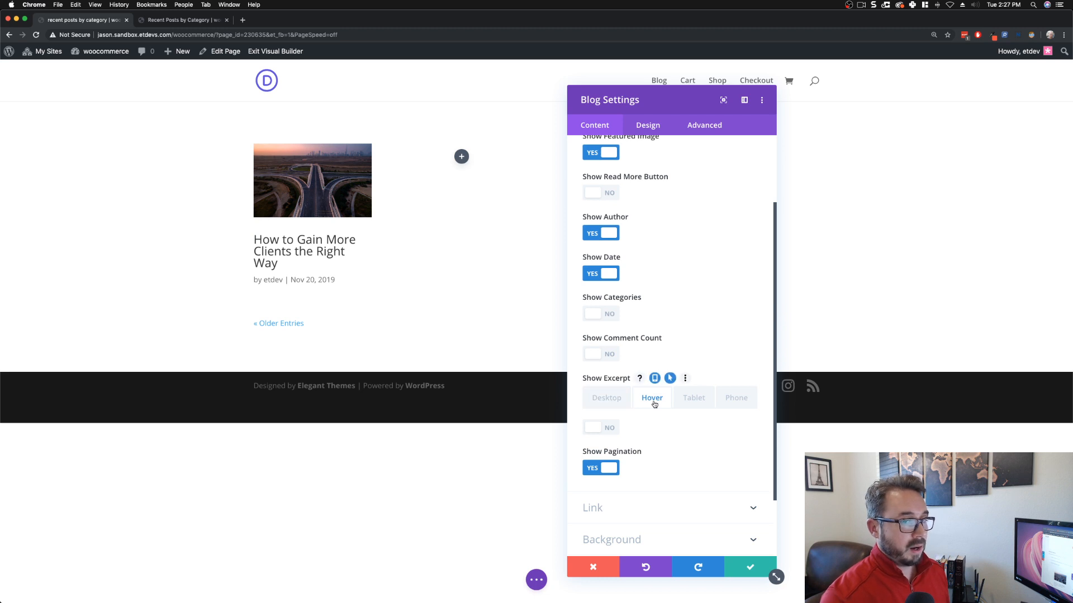
left_click(607, 429)
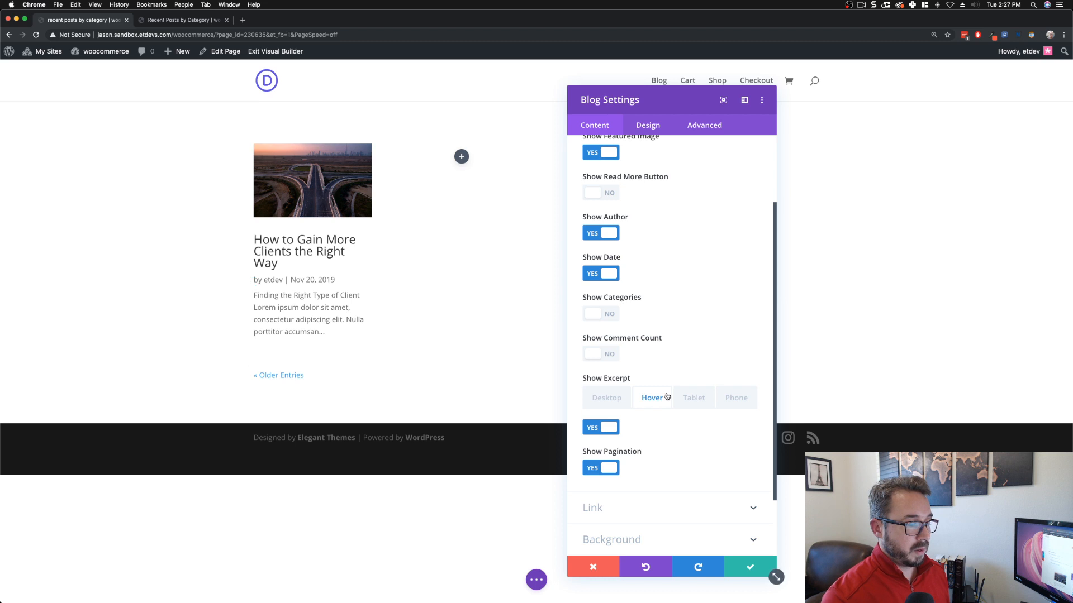
Step: Turn on Show Excerpt for tablet and check that the phone setting matches
left_click(698, 400)
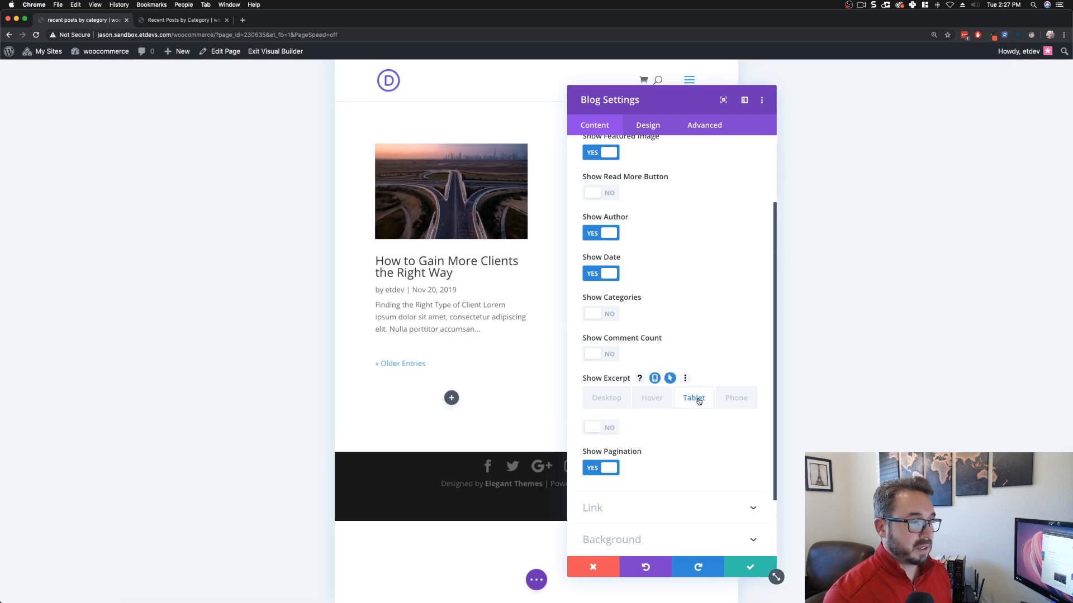
left_click(607, 429)
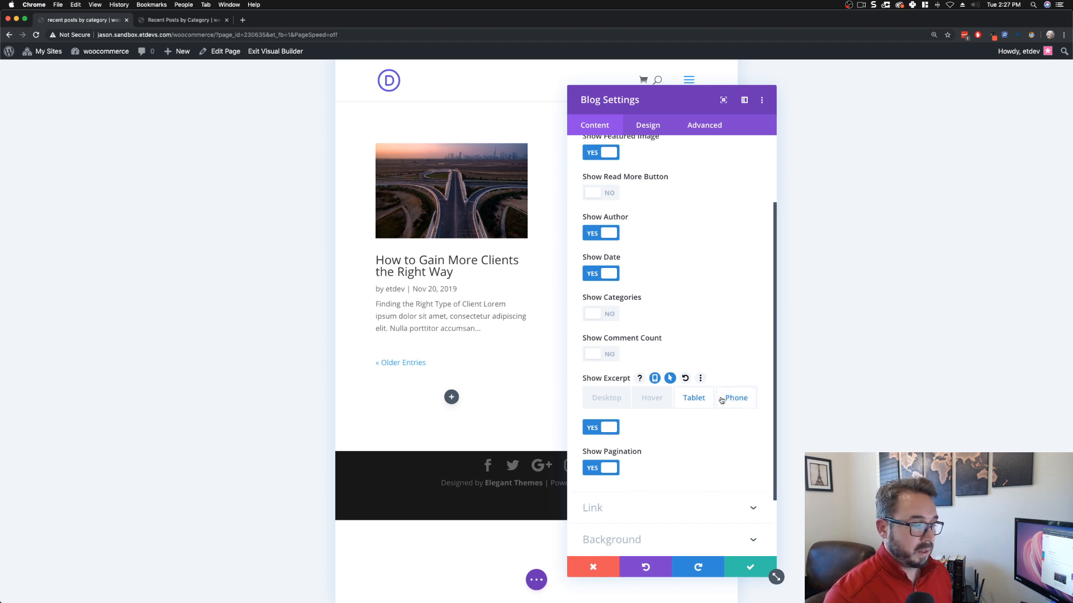
left_click(748, 401)
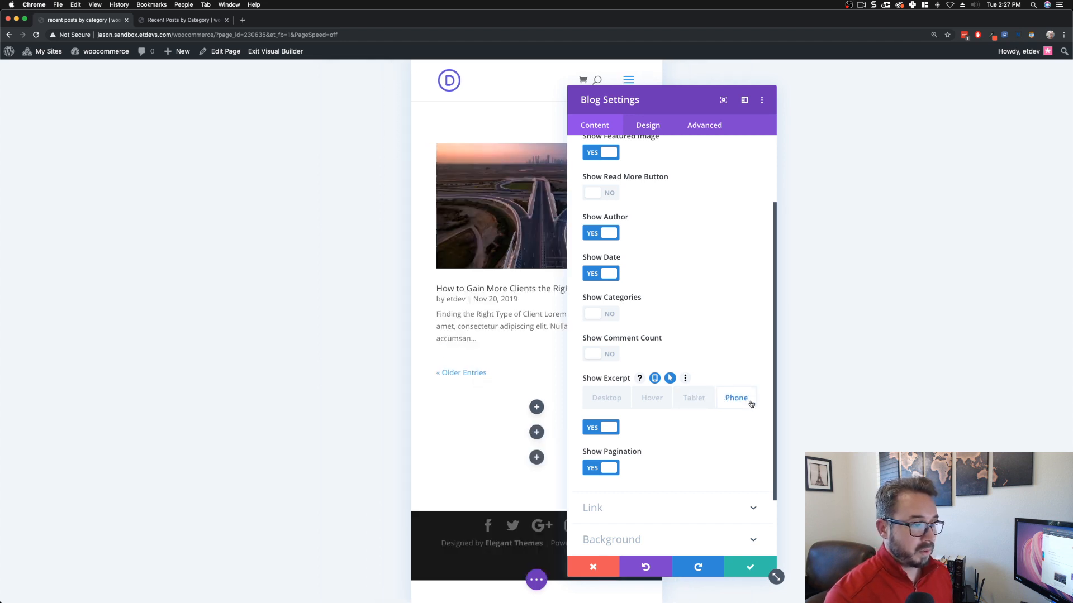
left_click(702, 399)
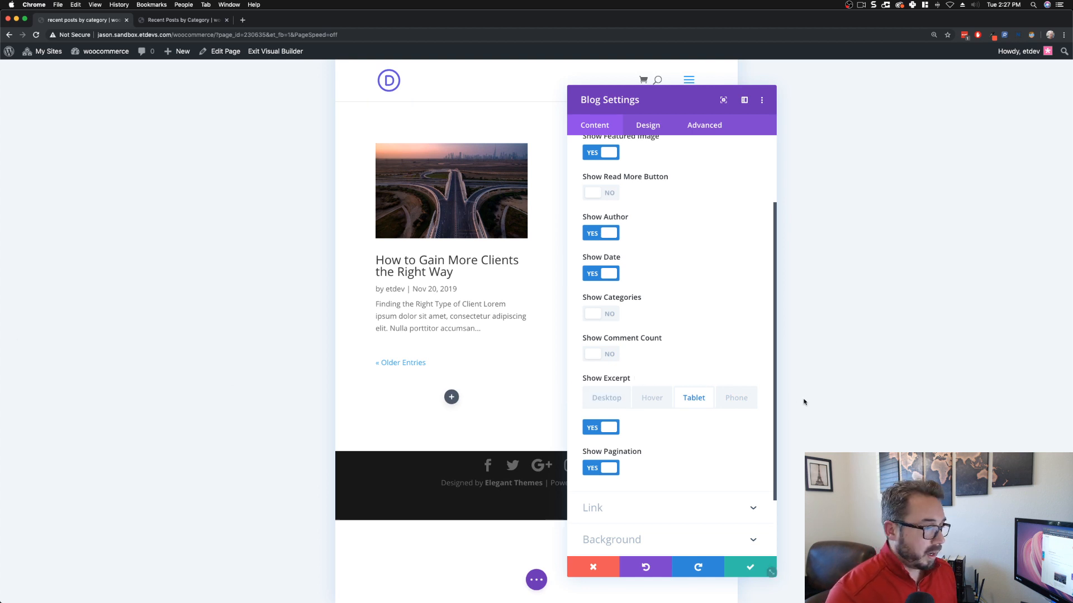
Step: Turn off the Blog module's pagination and switch the page preview back to desktop view
left_click(609, 469)
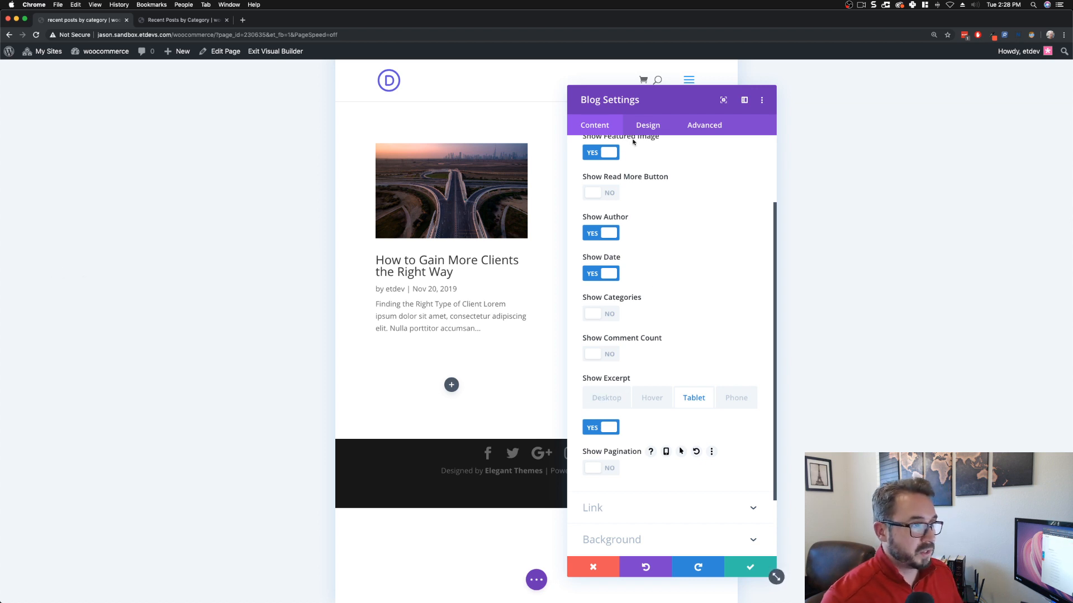
left_click(650, 131)
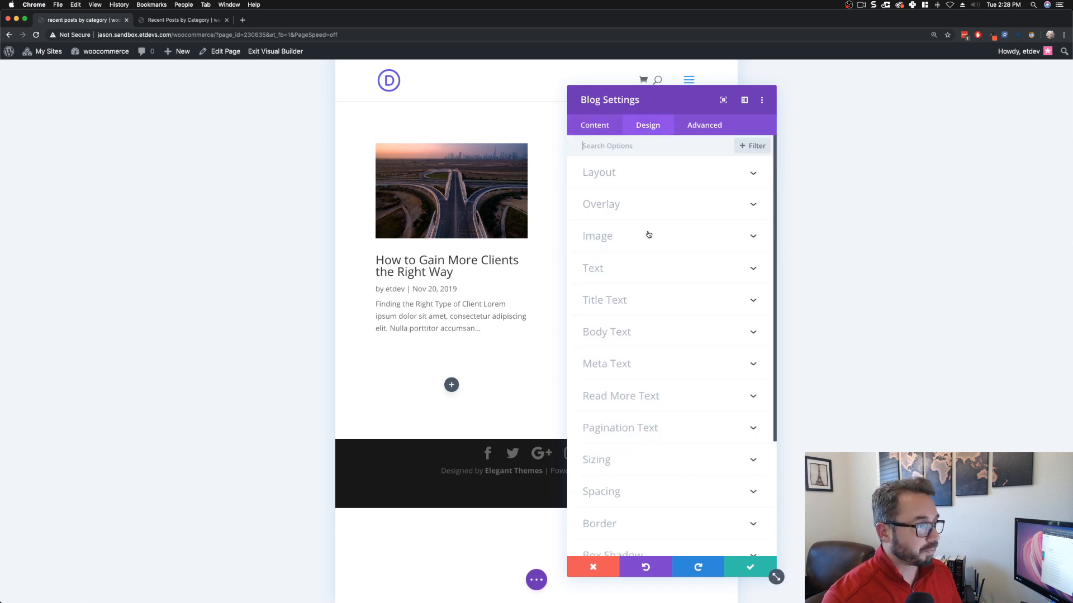
left_click(537, 579)
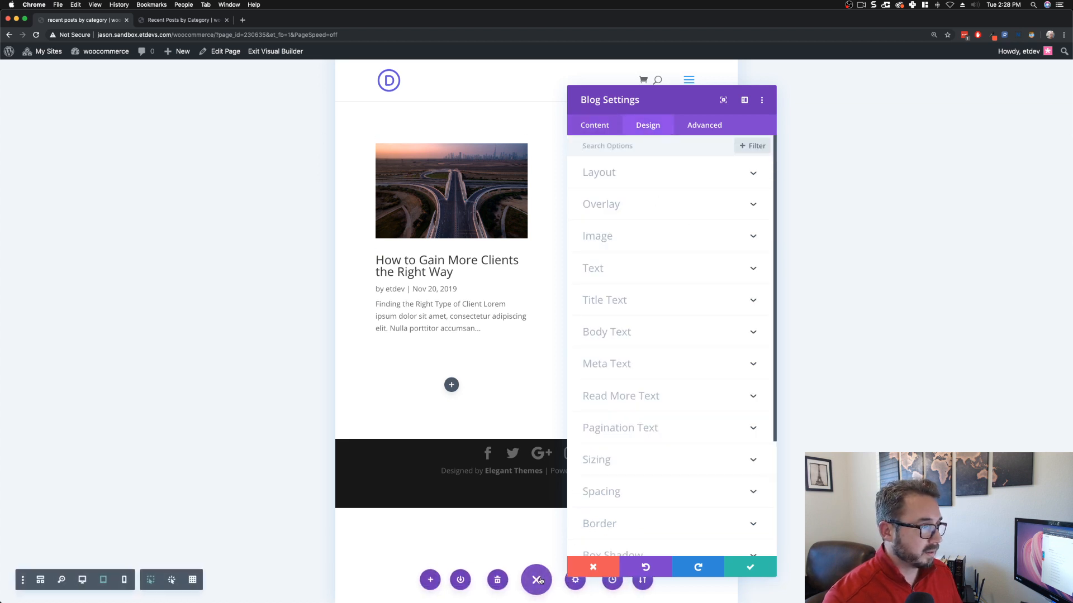
left_click(83, 581)
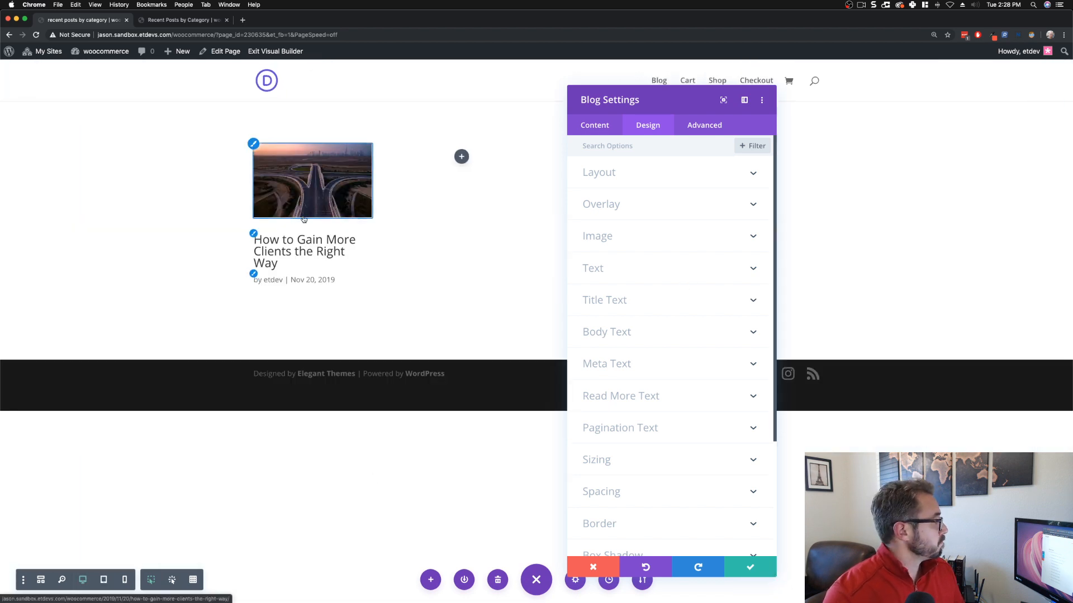
Step: Set the Blog module's background color to white
left_click(613, 129)
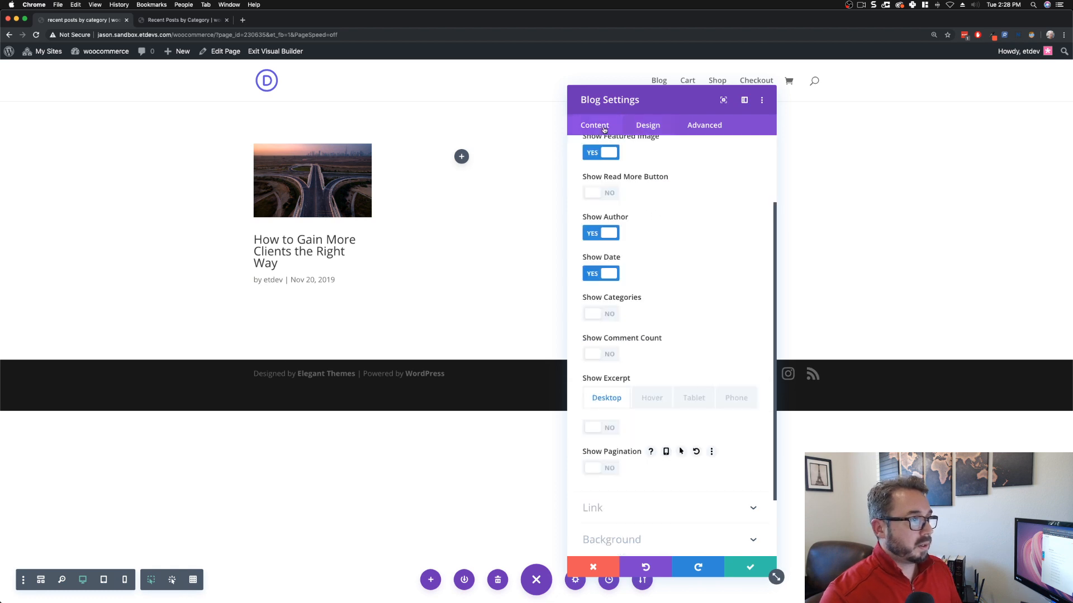
scroll(635, 481, "down", 3)
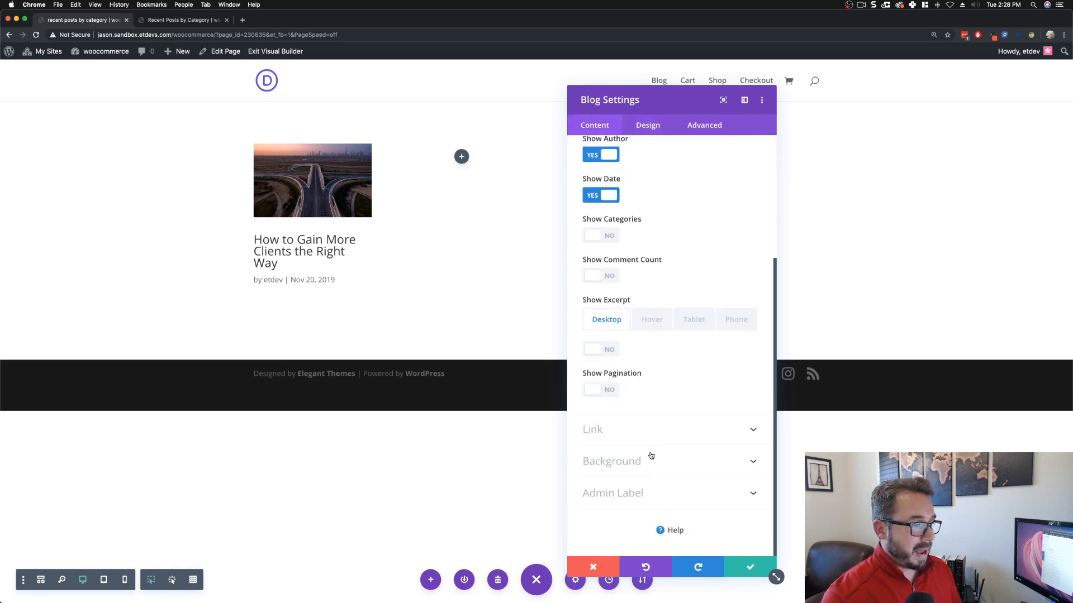
left_click(643, 465)
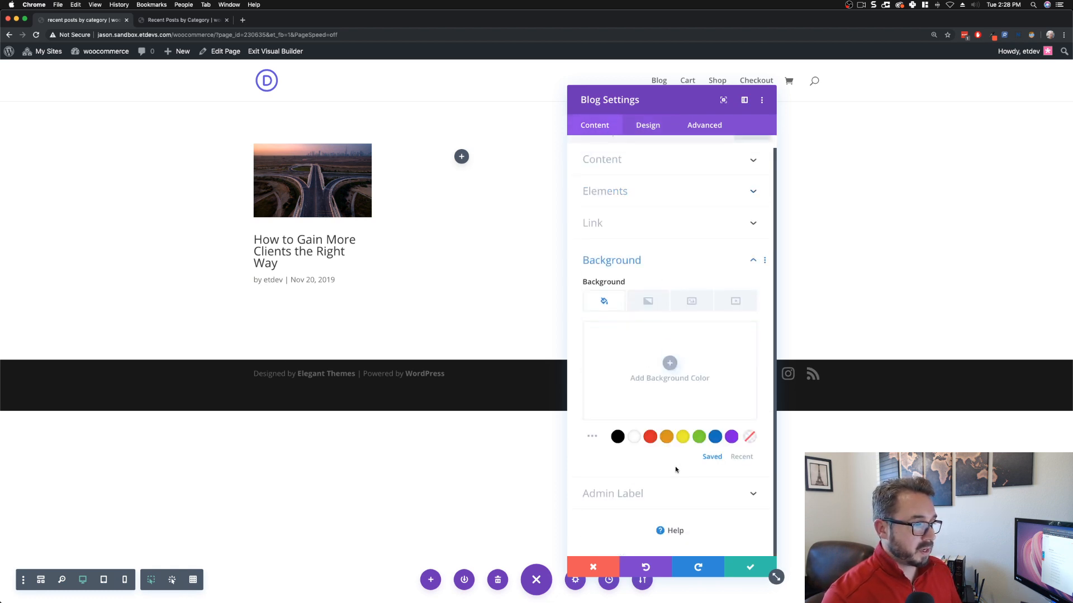
left_click(635, 440)
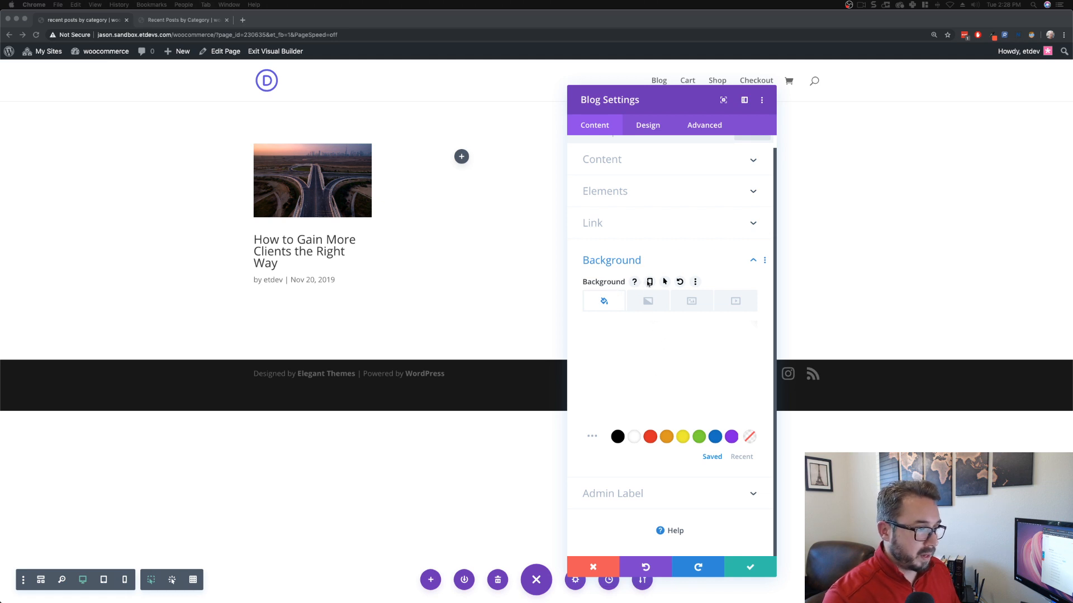
Step: Enable hover options for the Blog module's background and set the hover background color to #8ac829
left_click(650, 283)
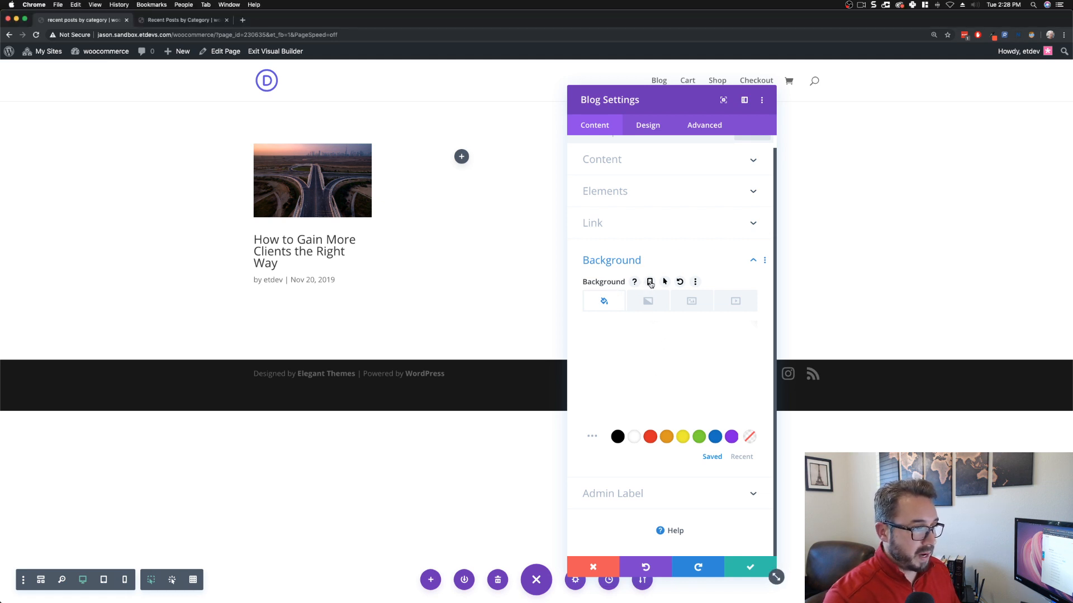
left_click(650, 283)
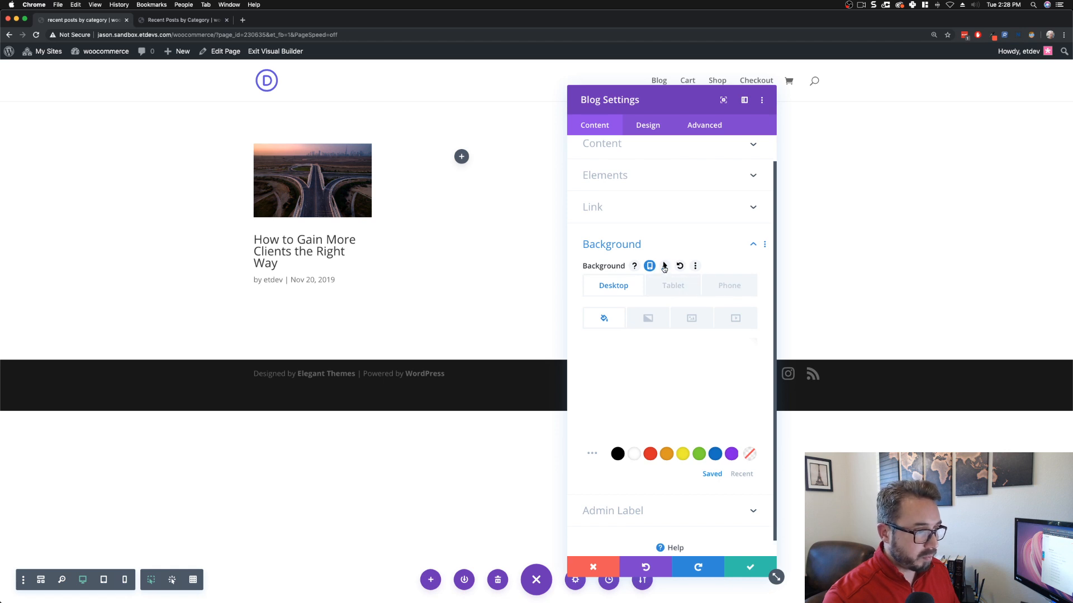
left_click(664, 267)
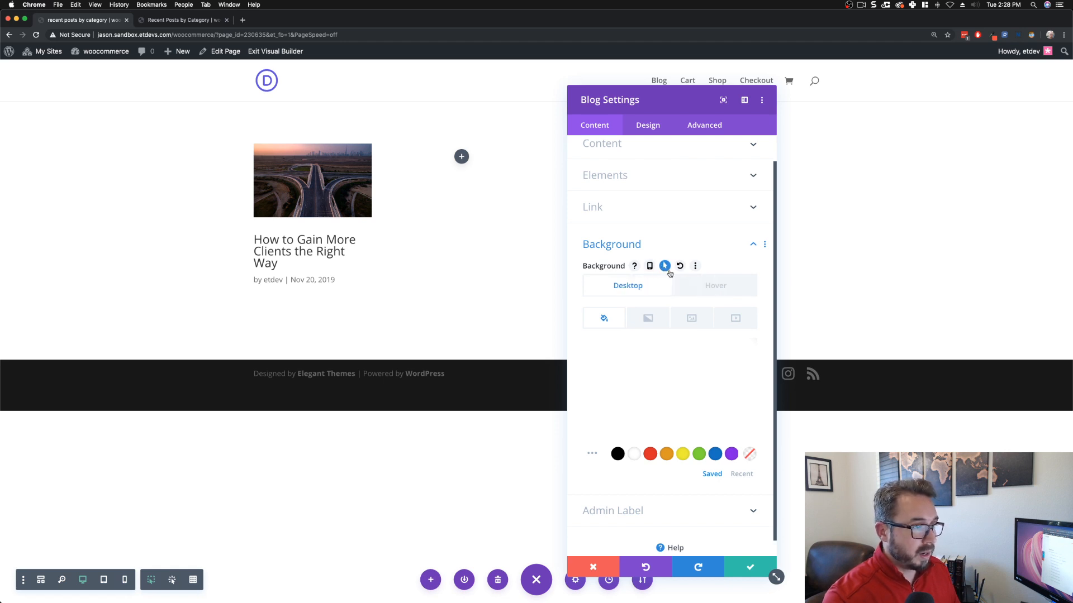
left_click(714, 291)
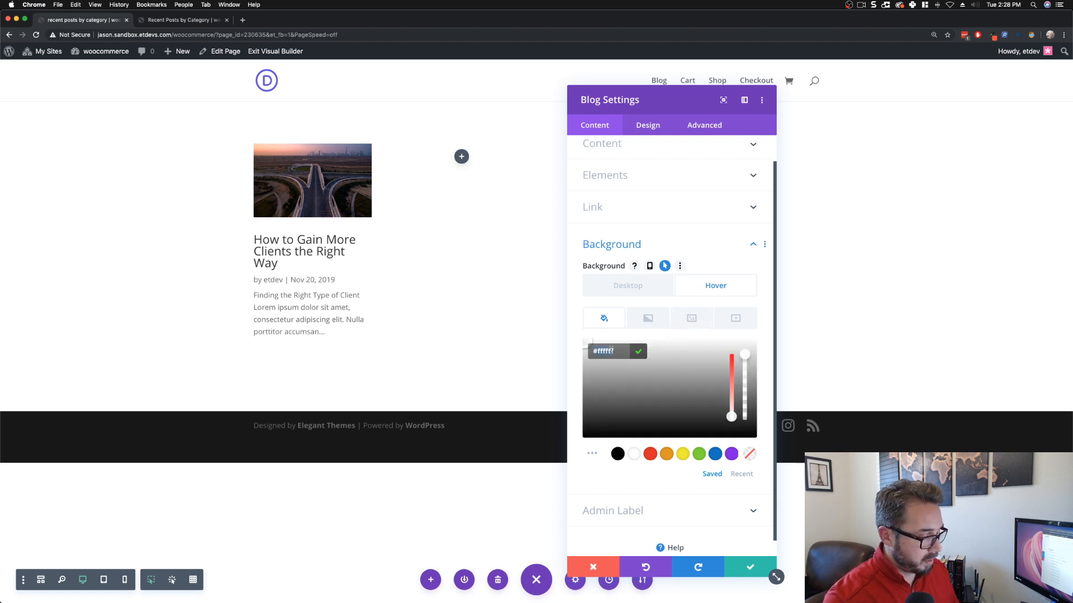
type("#8ac829")
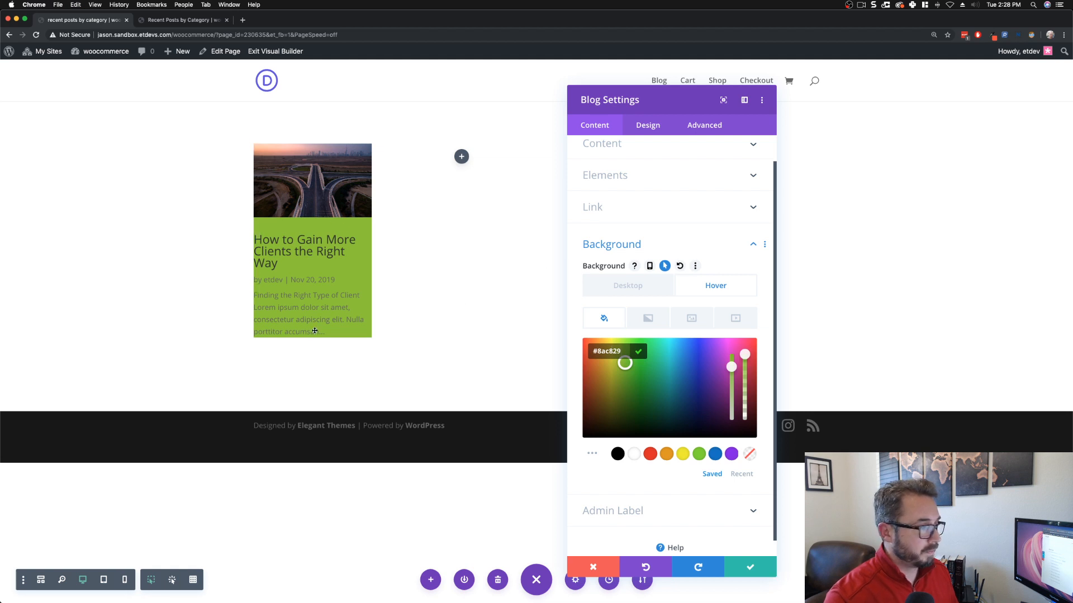
scroll(648, 400, "down", 1)
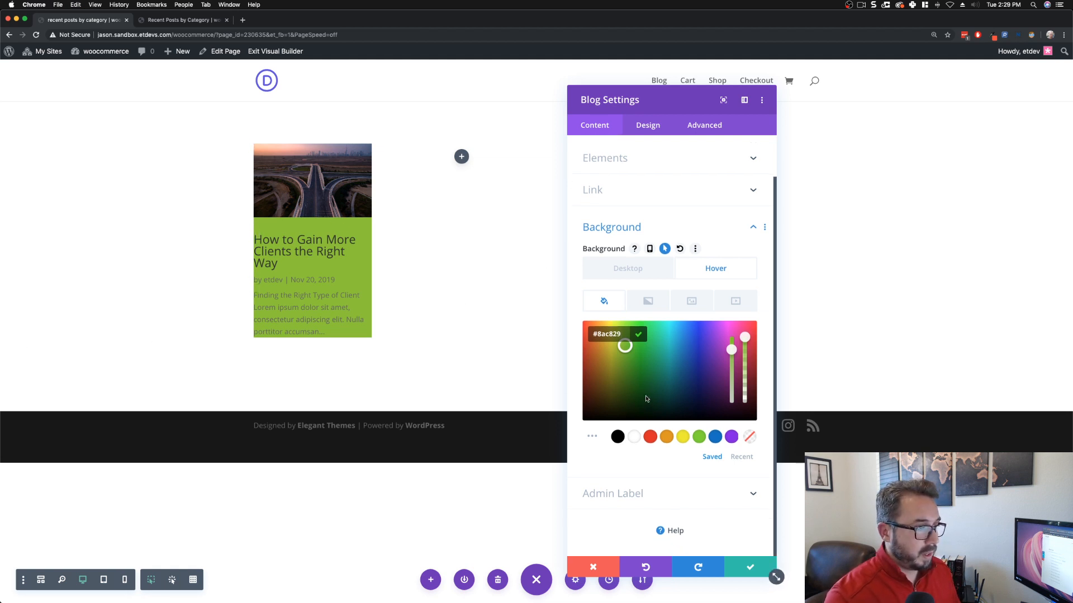
left_click(647, 127)
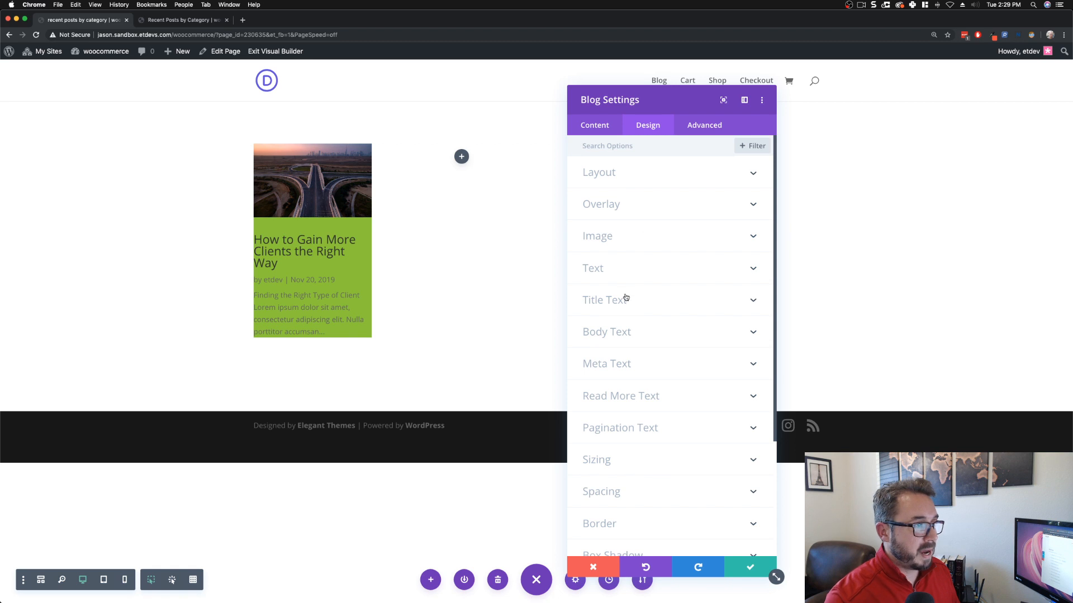
left_click(633, 274)
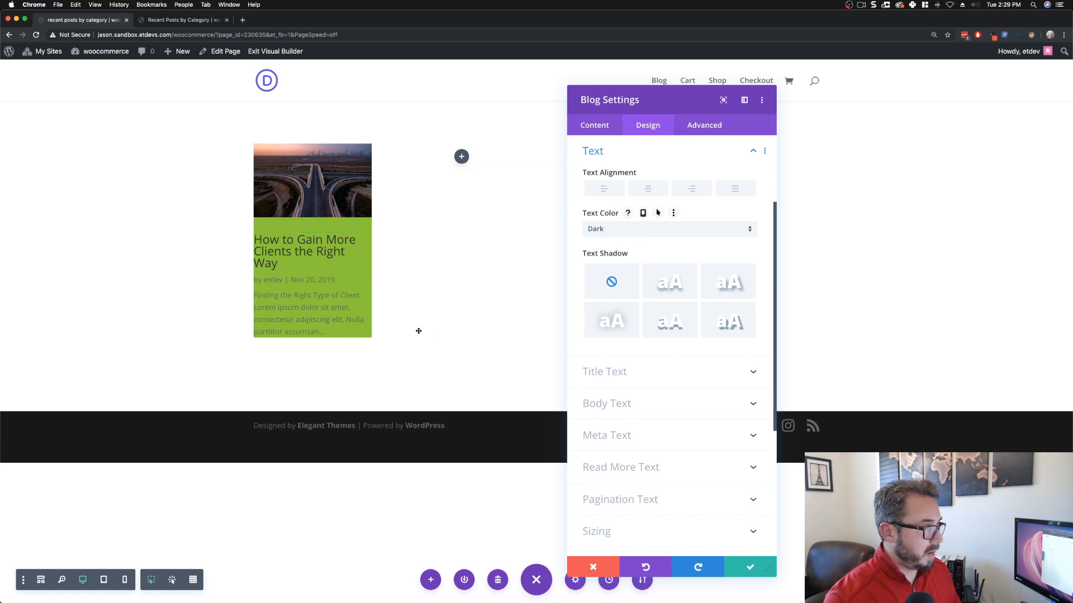
scroll(646, 248, "up", 1)
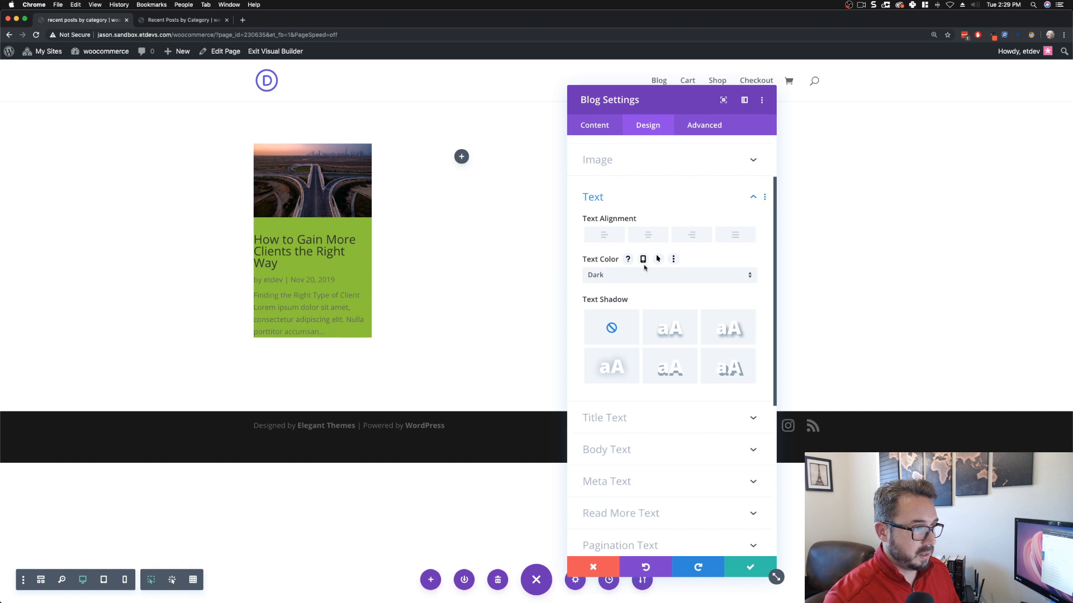
left_click(607, 133)
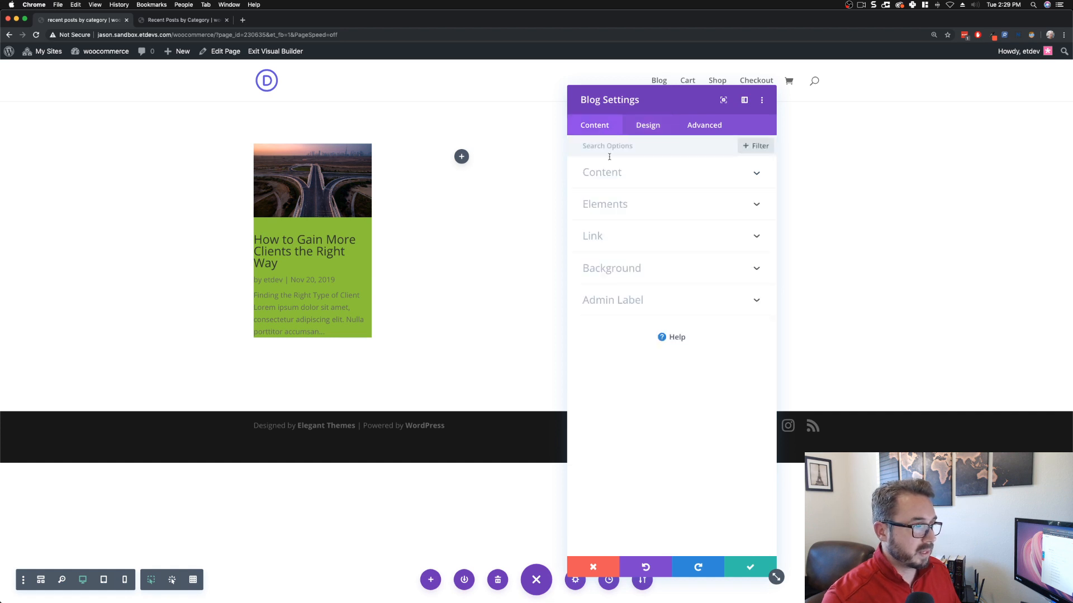
left_click(642, 269)
left_click(653, 277)
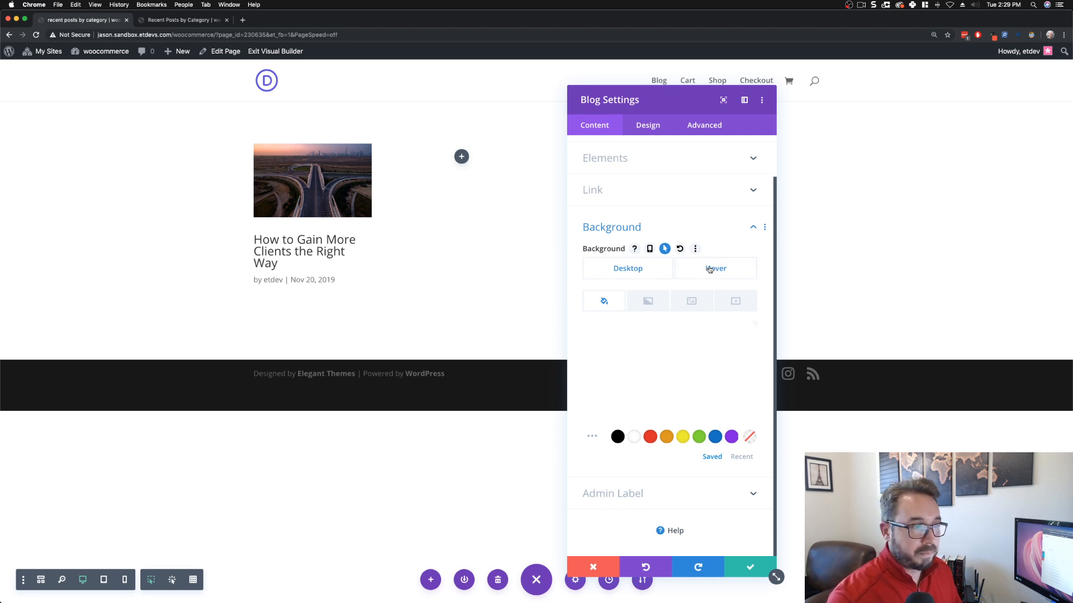
Step: Set the Blog module's title font weight to Semi Bold and its font style to uppercase
left_click(647, 126)
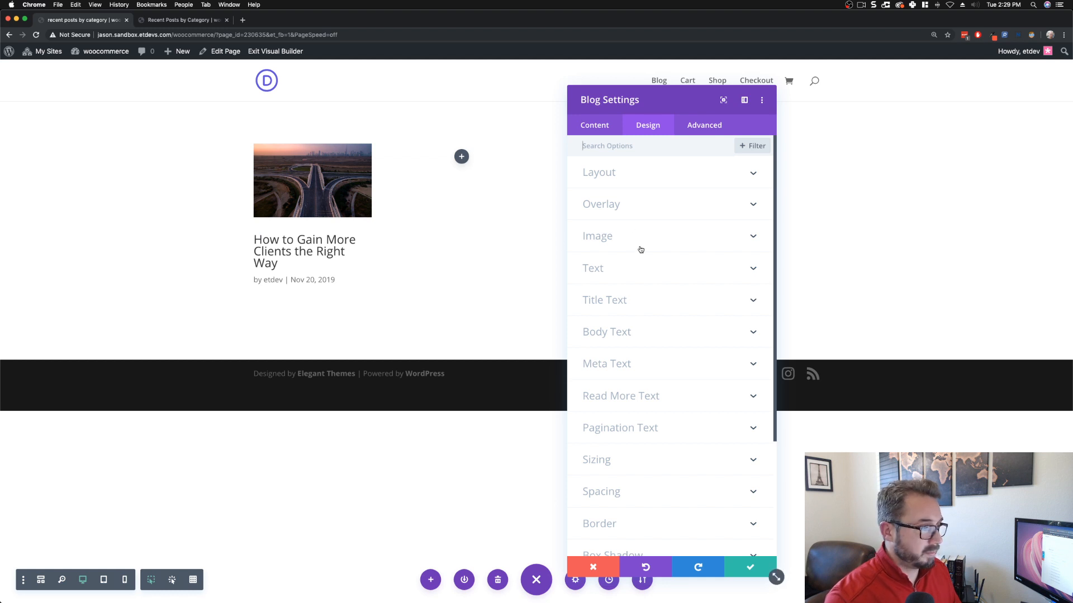
left_click(630, 303)
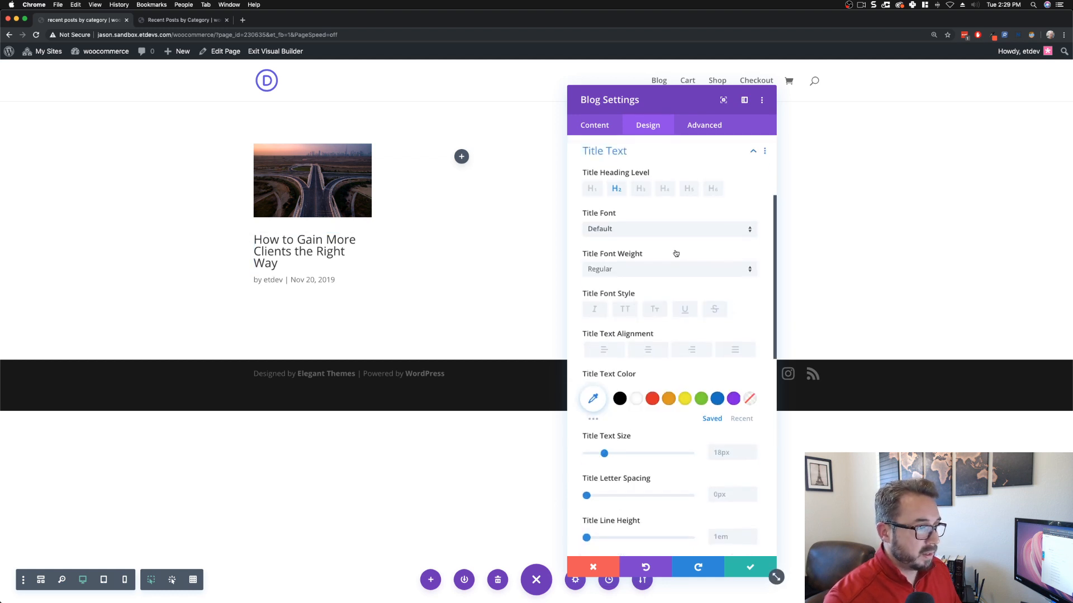
left_click(630, 274)
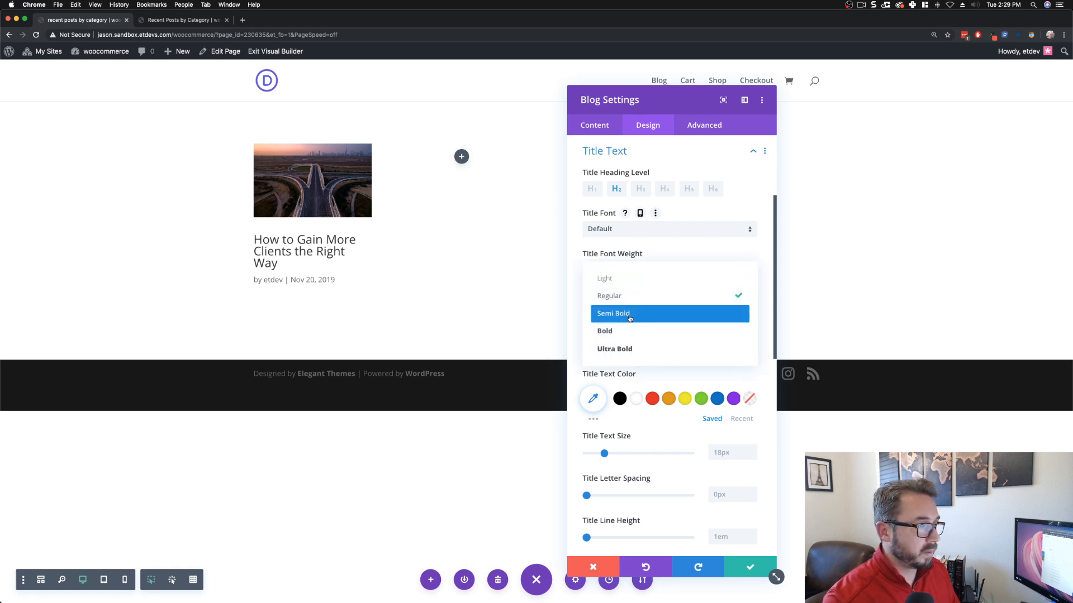
left_click(629, 316)
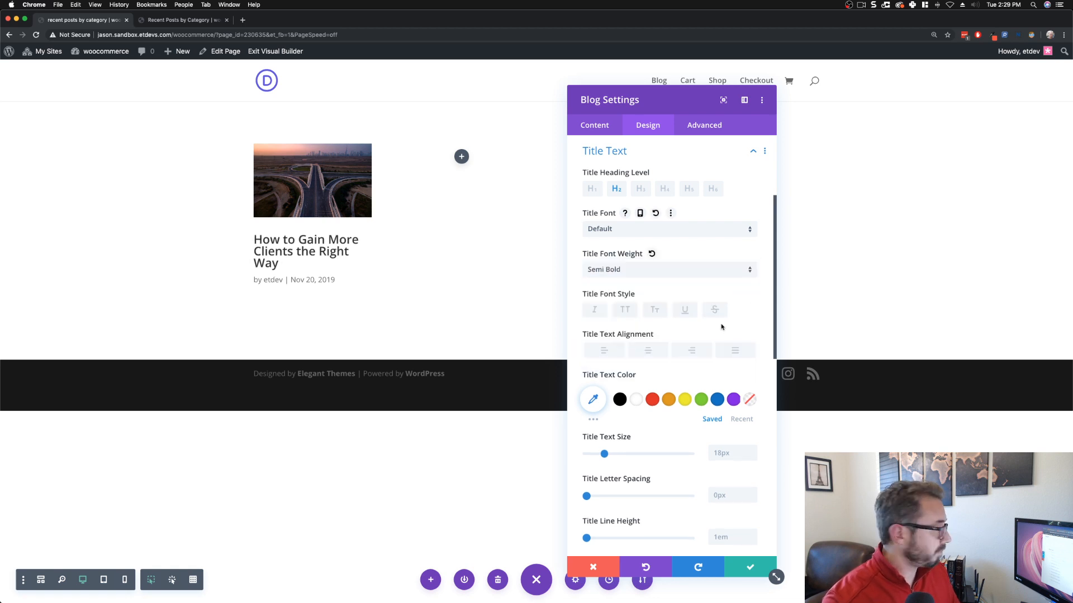
left_click(624, 311)
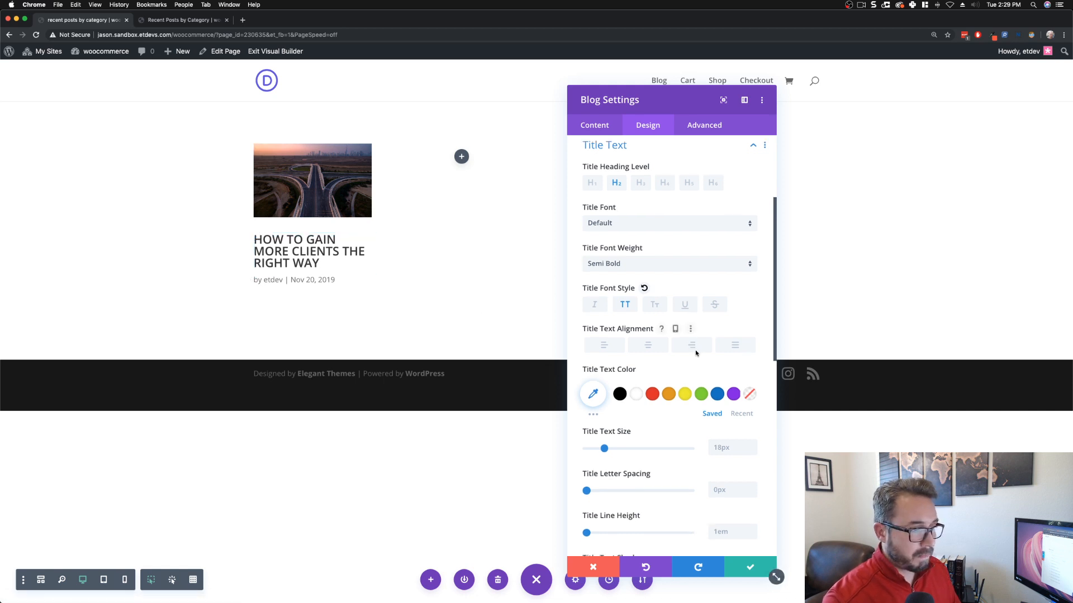
Step: Set the Blog module's title text size to 24px
scroll(690, 335, "down", 1)
left_click(752, 429)
left_click(751, 429)
left_click(752, 428)
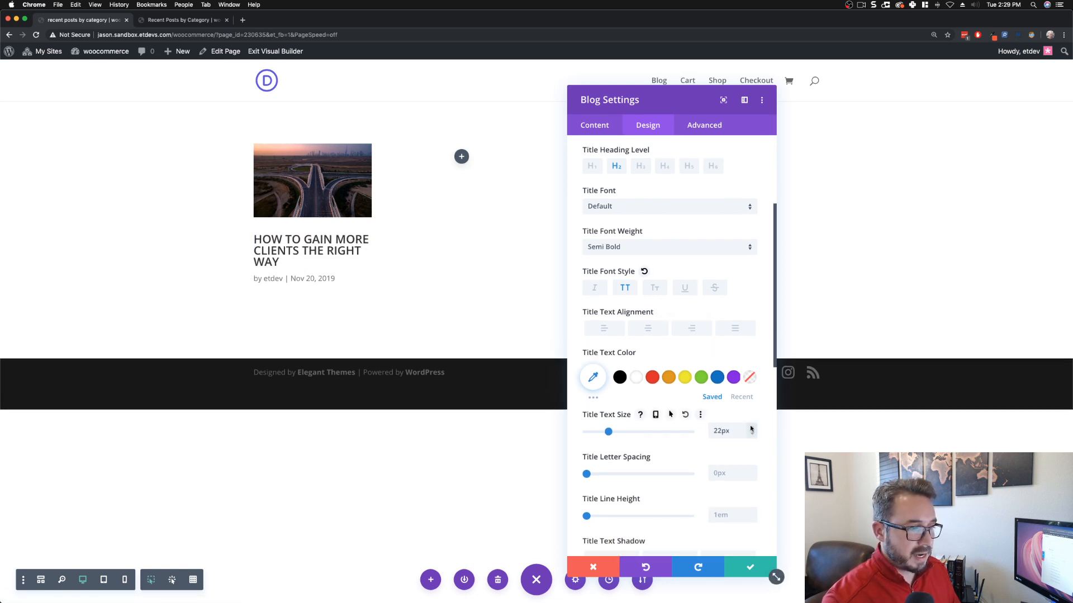
left_click(751, 428)
left_click(751, 428)
left_click(751, 429)
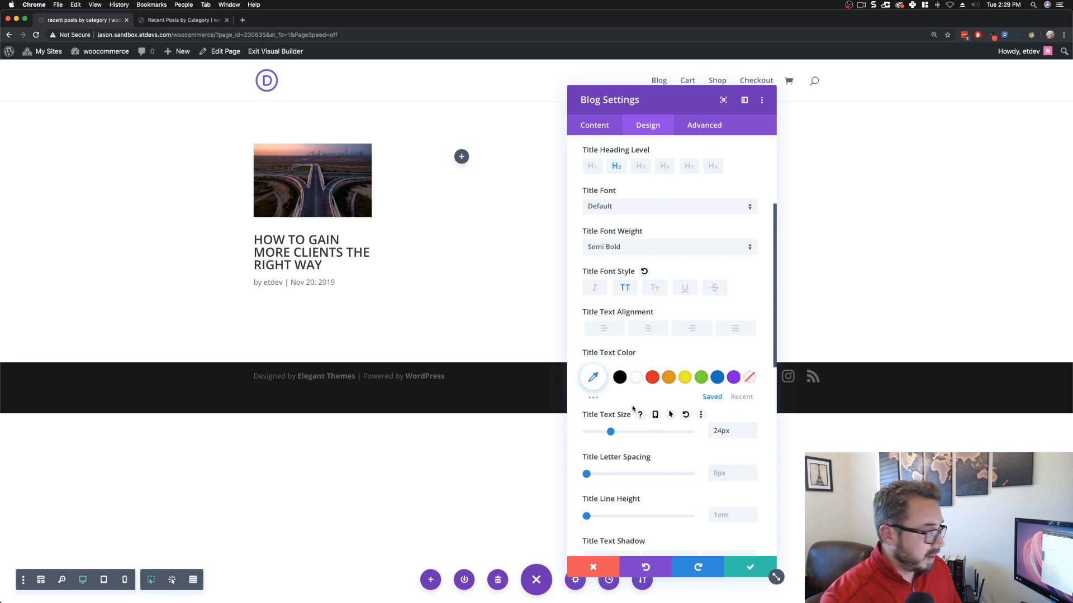
Step: Set the Blog module's title letter spacing to 1px and its title line height to 1.4em
scroll(633, 408, "down", 4)
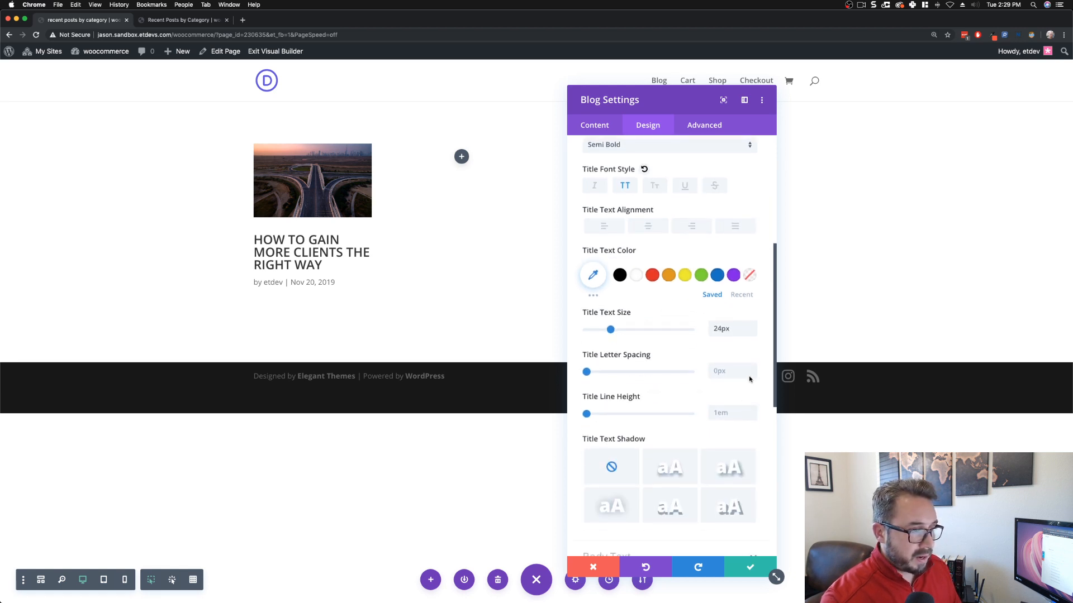
left_click(750, 369)
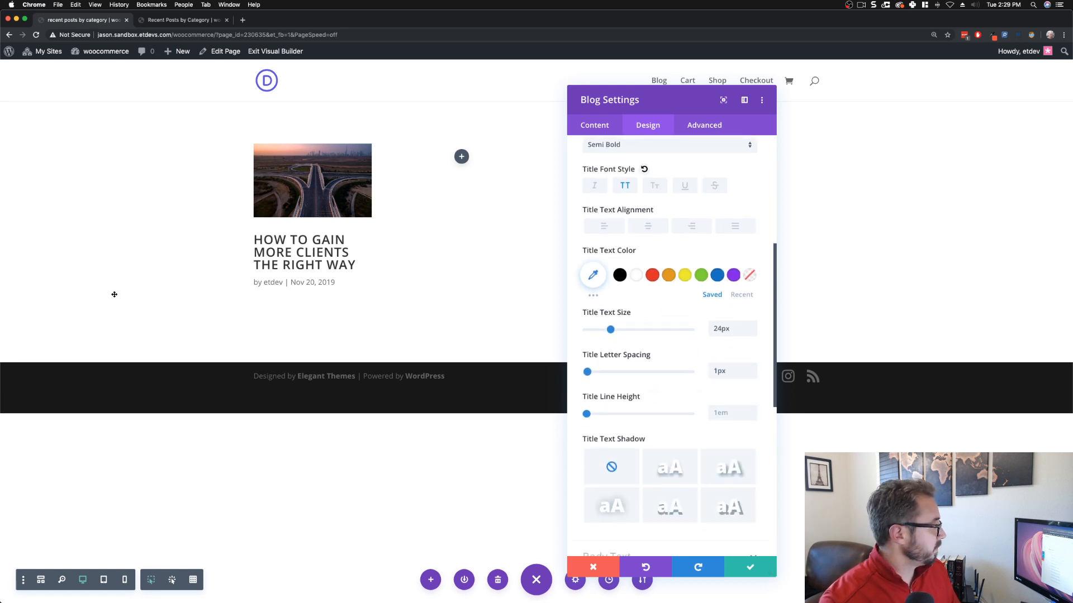
scroll(708, 407, "down", 1)
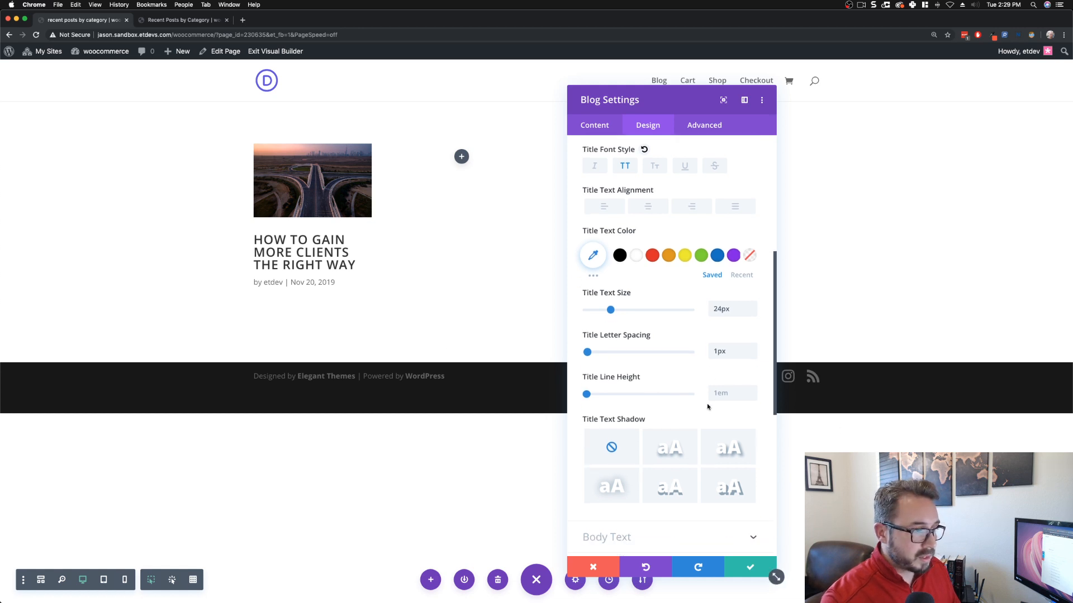
left_click(750, 391)
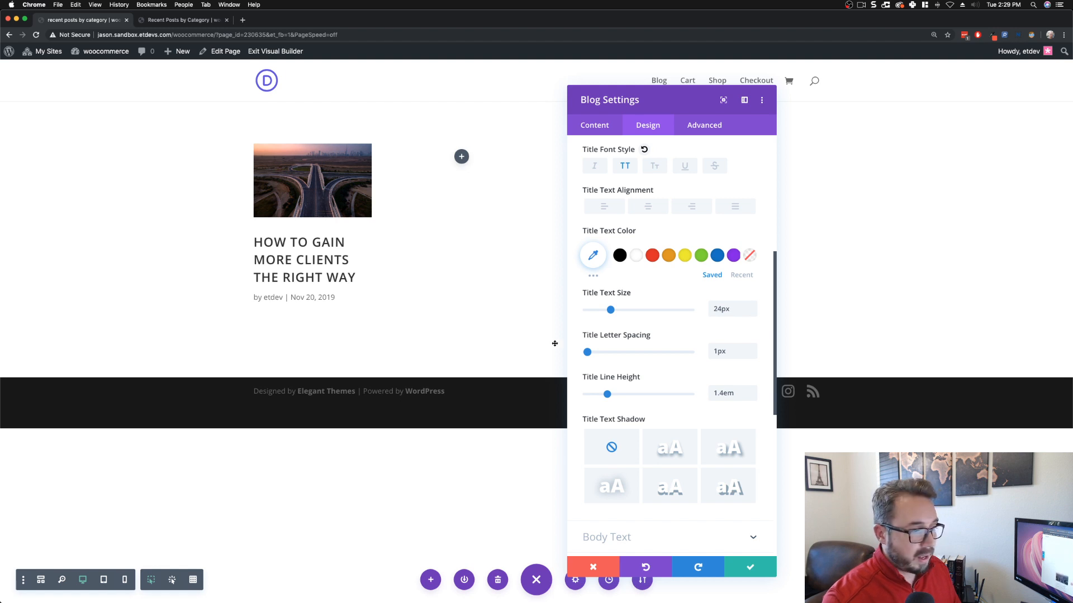
Step: Set the Blog module's body text color to white
scroll(651, 359, "down", 1)
scroll(651, 360, "down", 5)
left_click(647, 362)
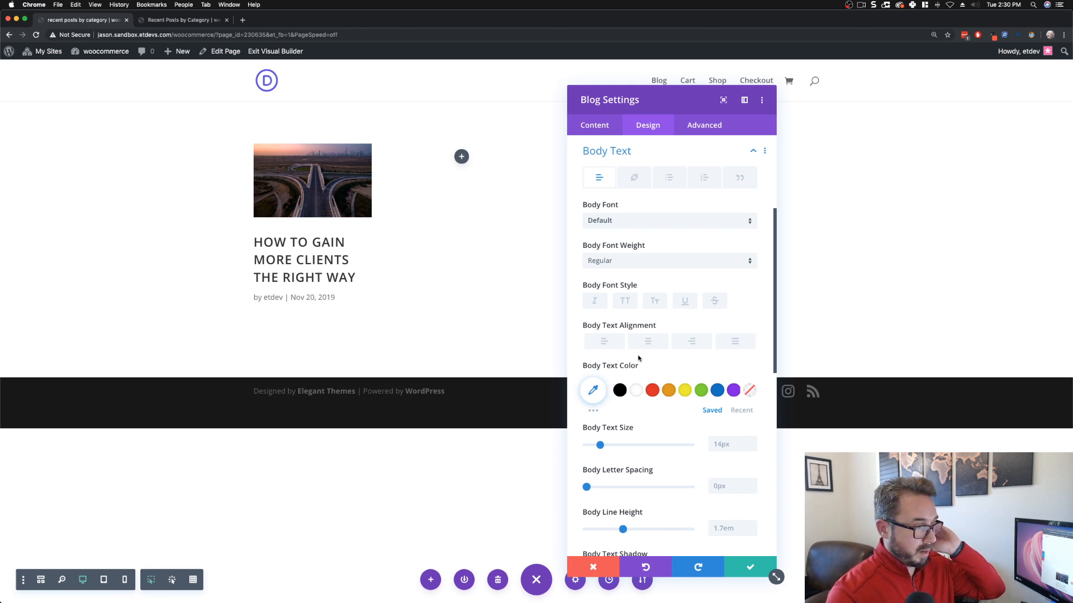
left_click(635, 391)
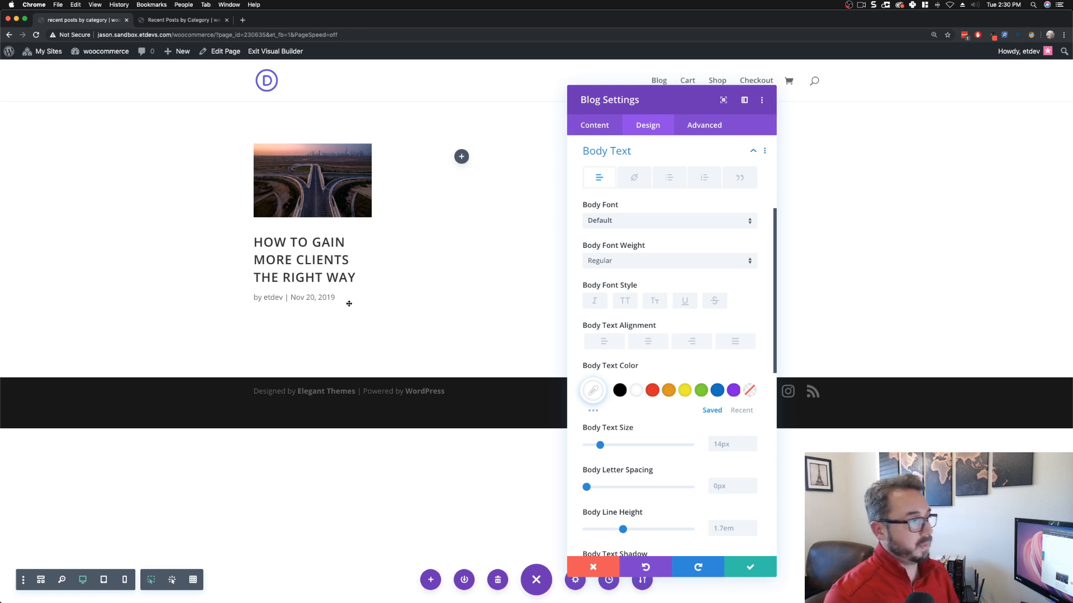
mouse_move(338, 298)
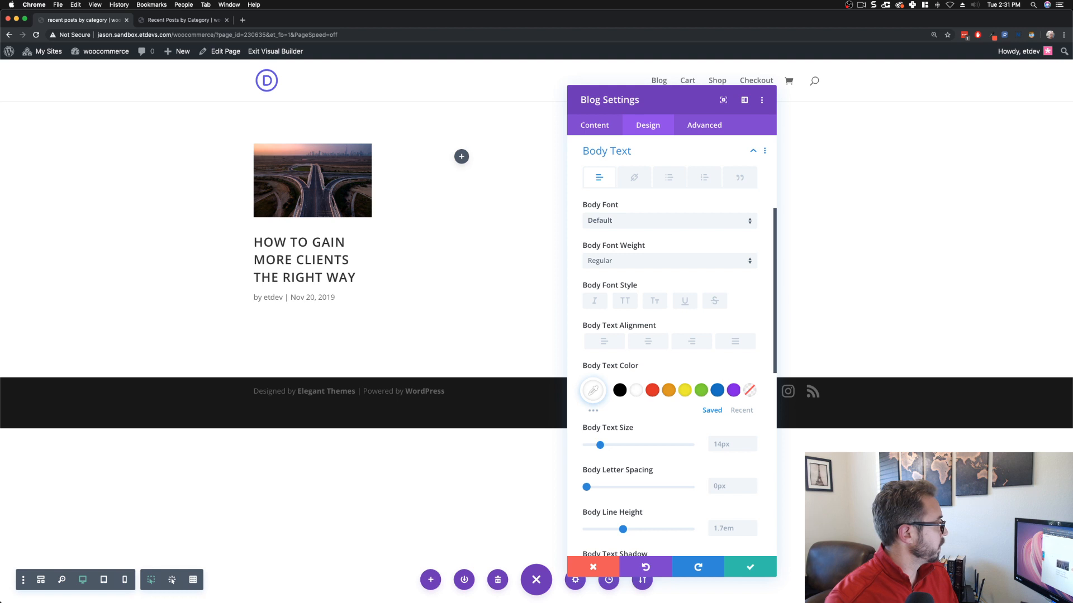
Step: Set the Blog module's meta font weight to Light
scroll(733, 382, "down", 3)
scroll(734, 382, "down", 5)
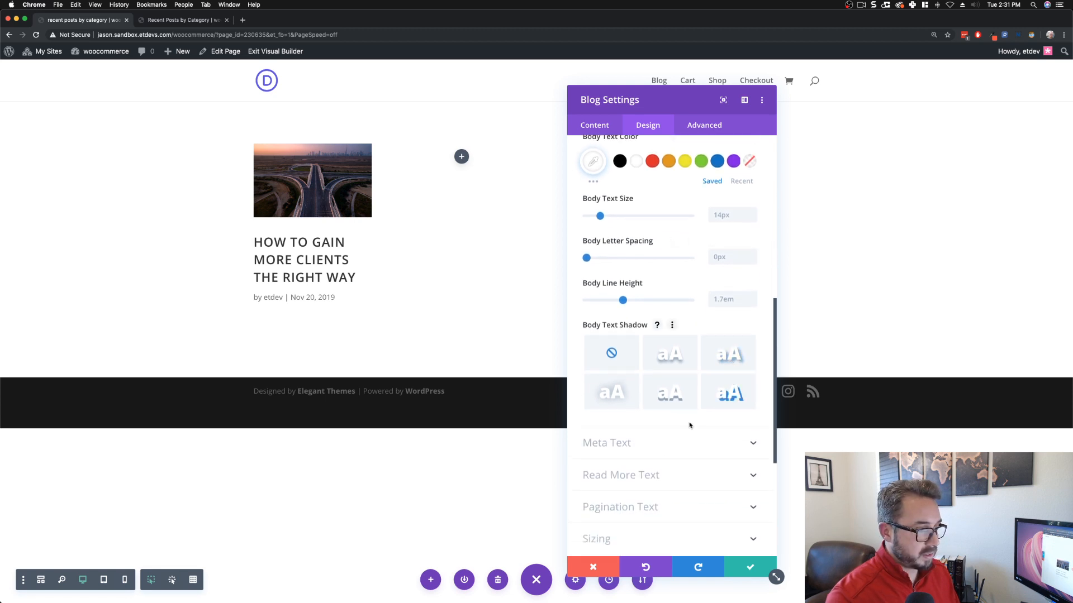
left_click(643, 447)
scroll(619, 238, "up", 7)
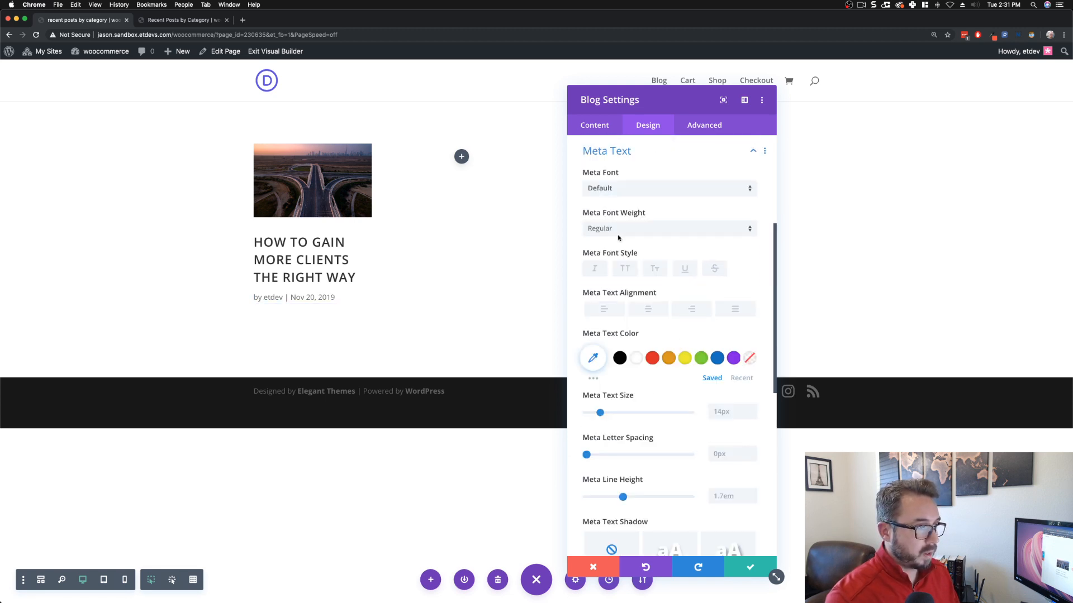
left_click(630, 232)
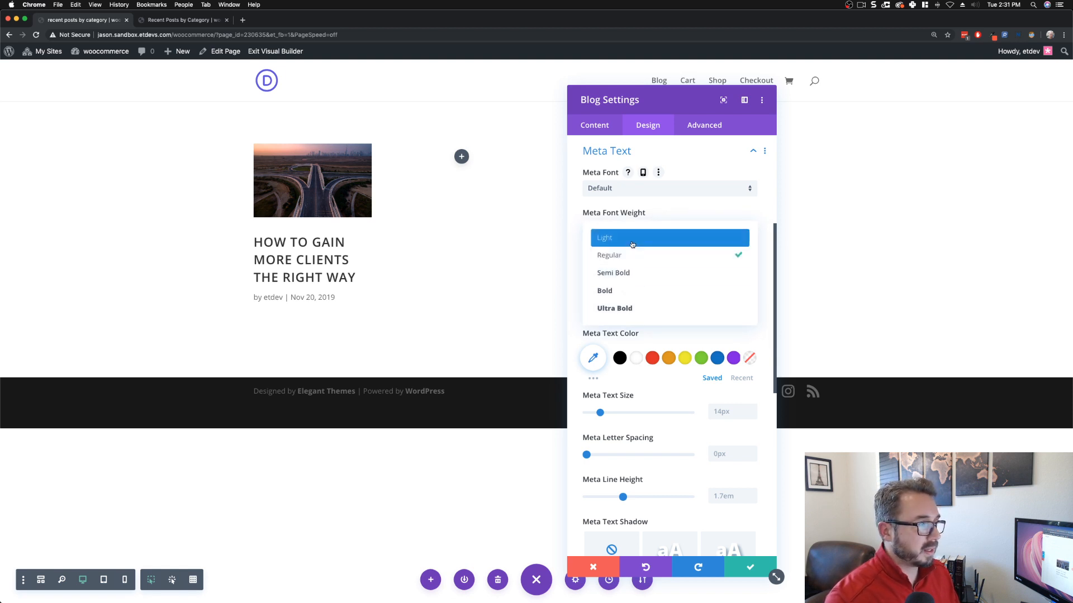
left_click(631, 238)
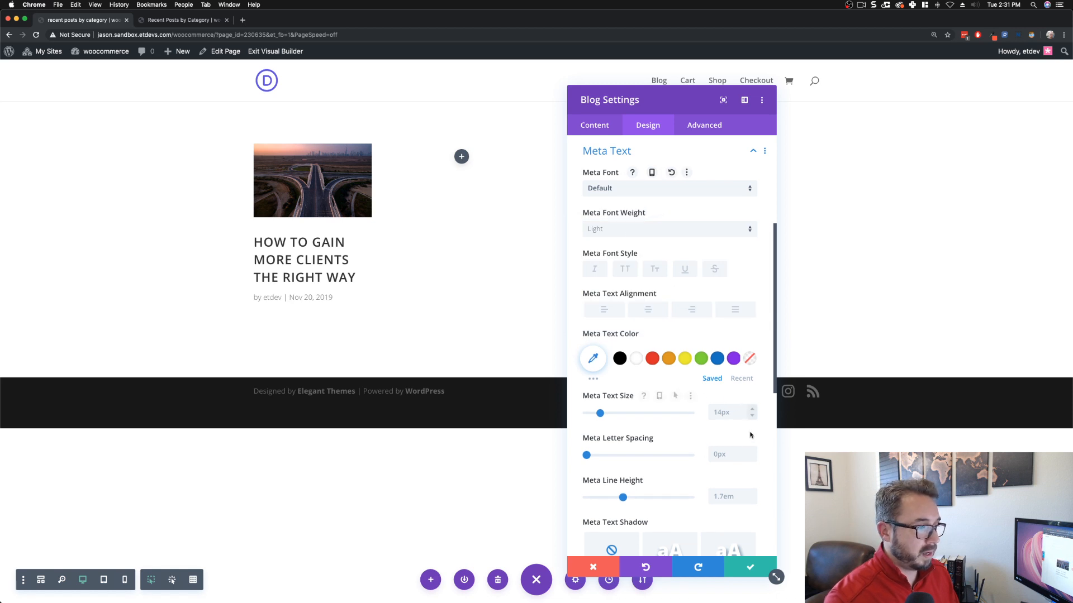
Step: Set the Blog module's meta letter spacing to 3px
left_click(751, 453)
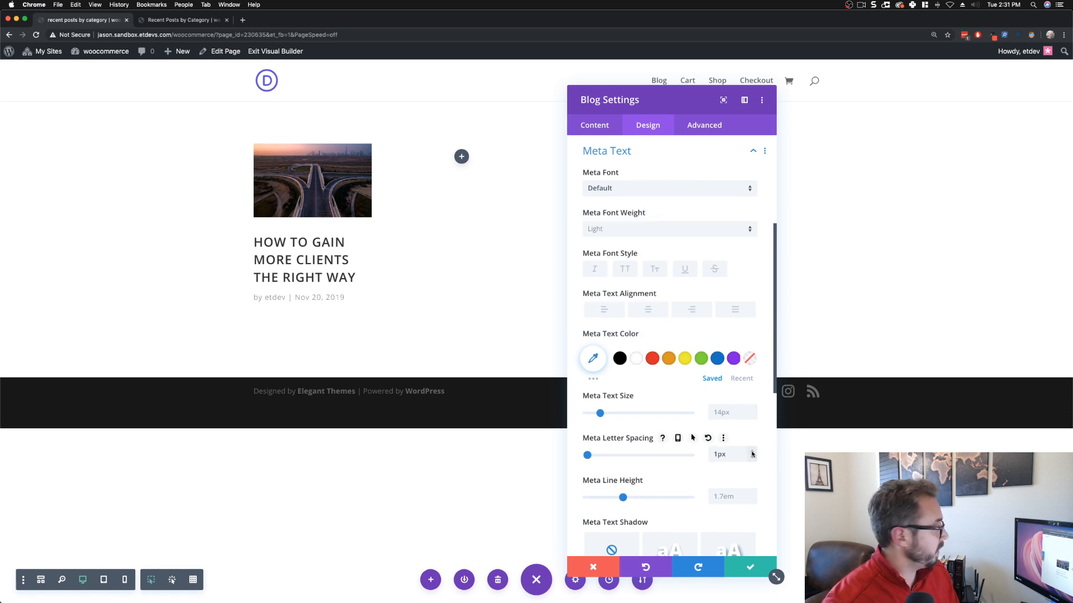
left_click(752, 453)
left_click(752, 453)
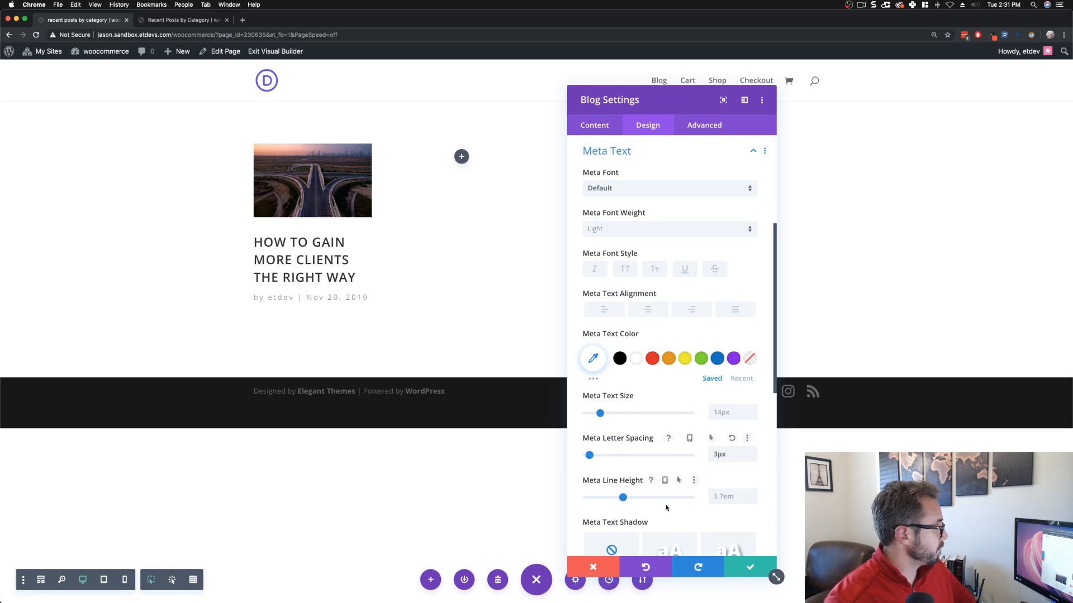
scroll(665, 506, "up", 3)
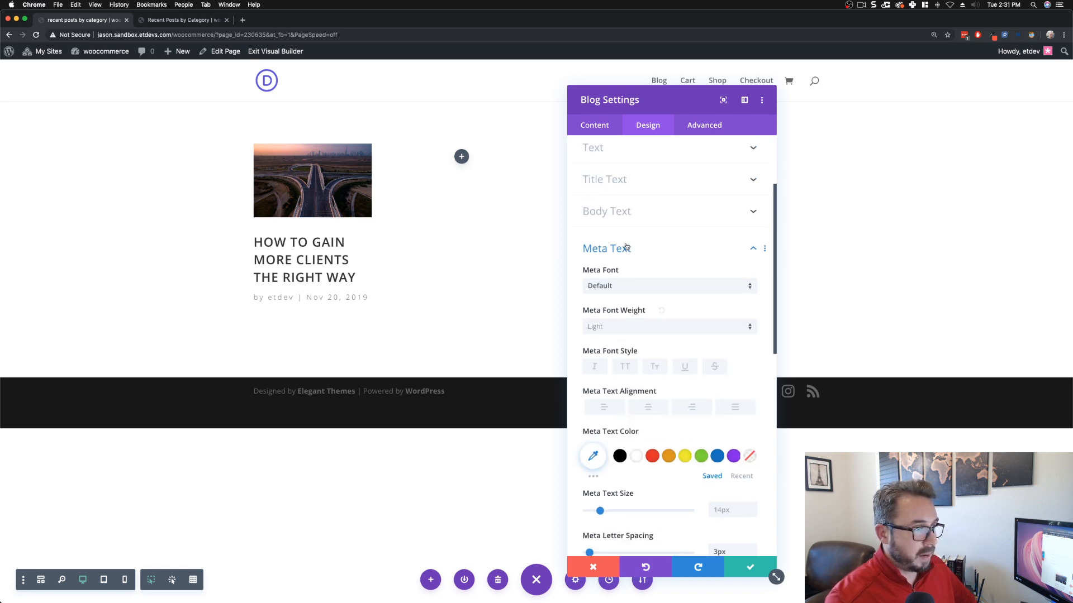
left_click(626, 248)
Step: Set the Blog module's minimum height to 450px
scroll(628, 259, "up", 2)
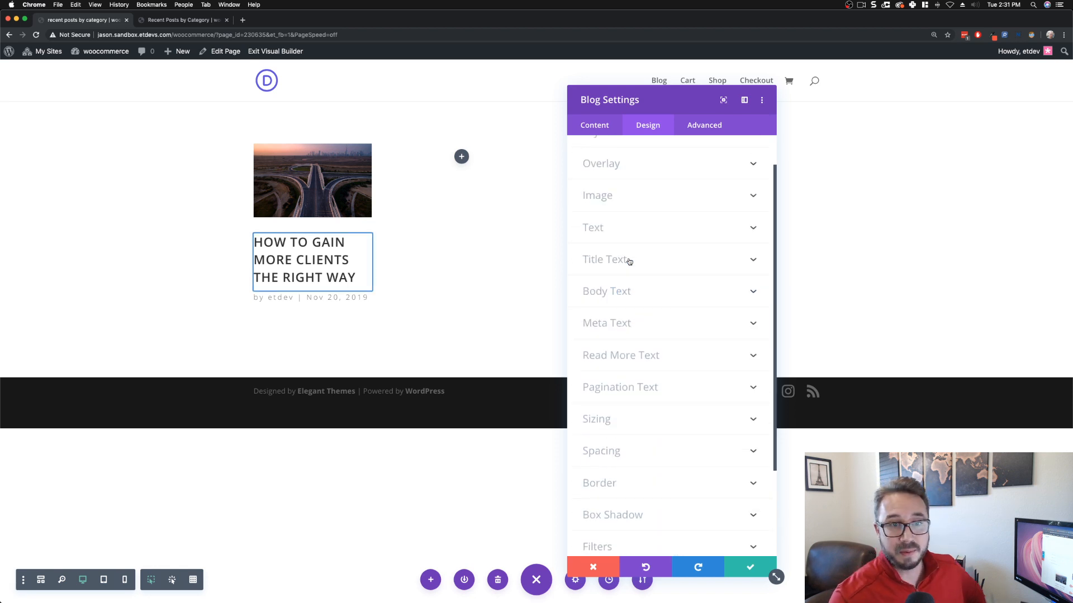
scroll(629, 265, "down", 2)
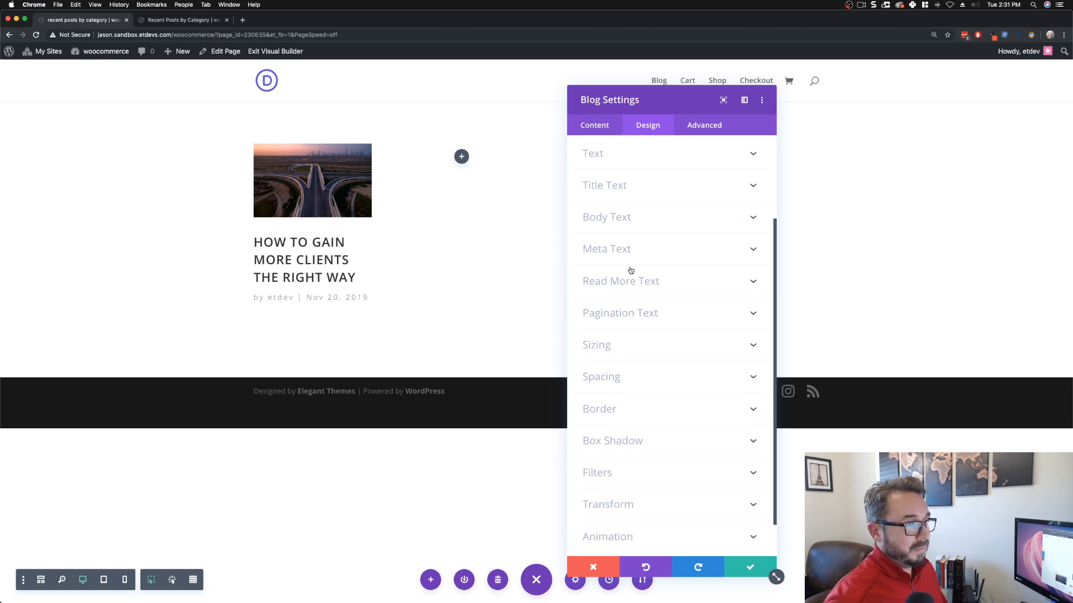
scroll(630, 270, "down", 2)
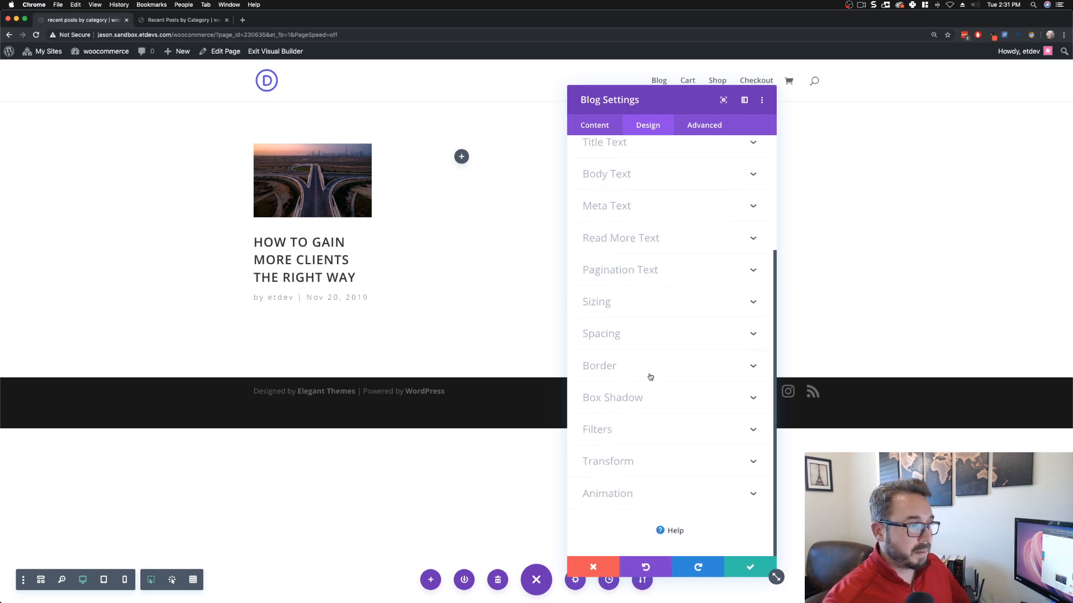
left_click(630, 311)
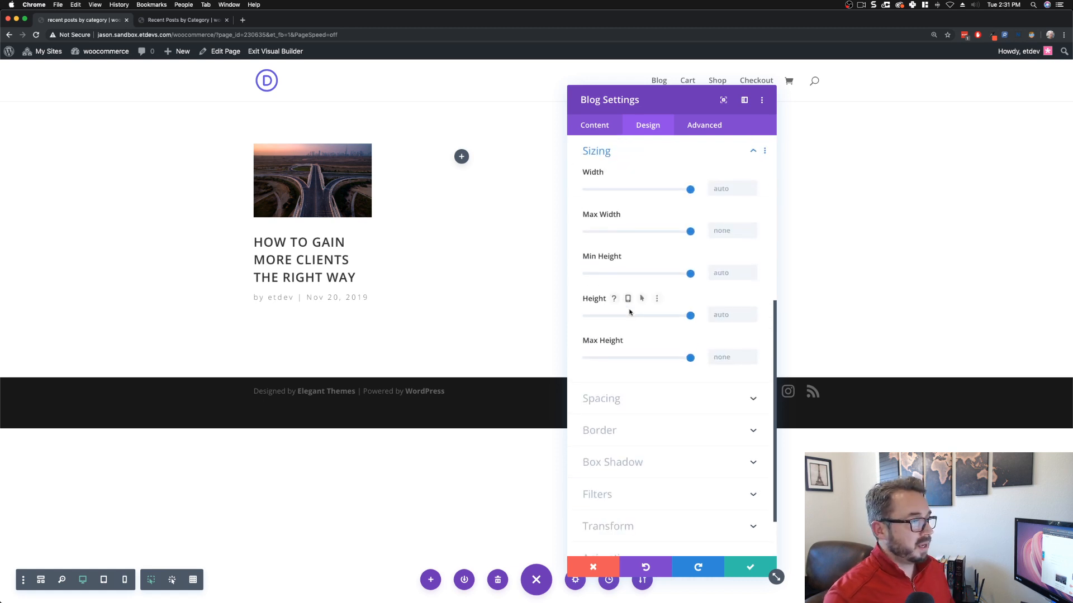
left_click(733, 274)
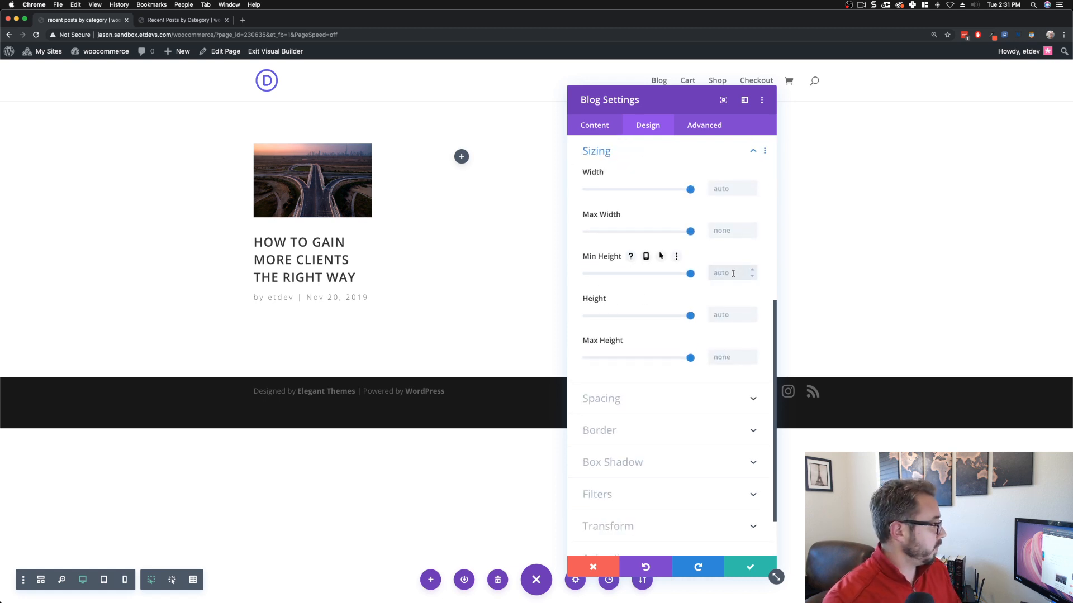
type("450")
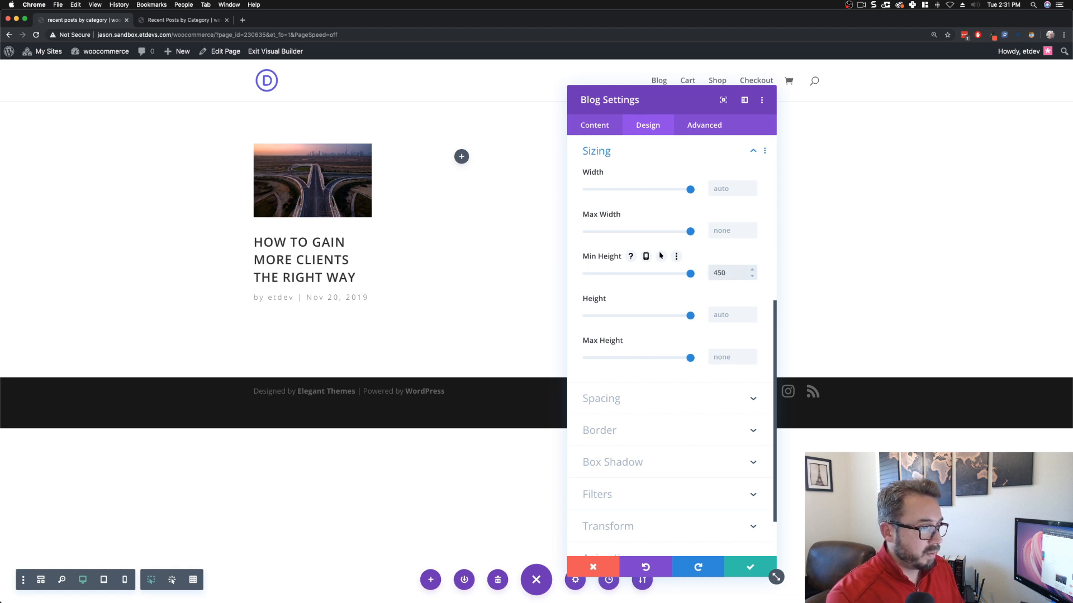
type("px")
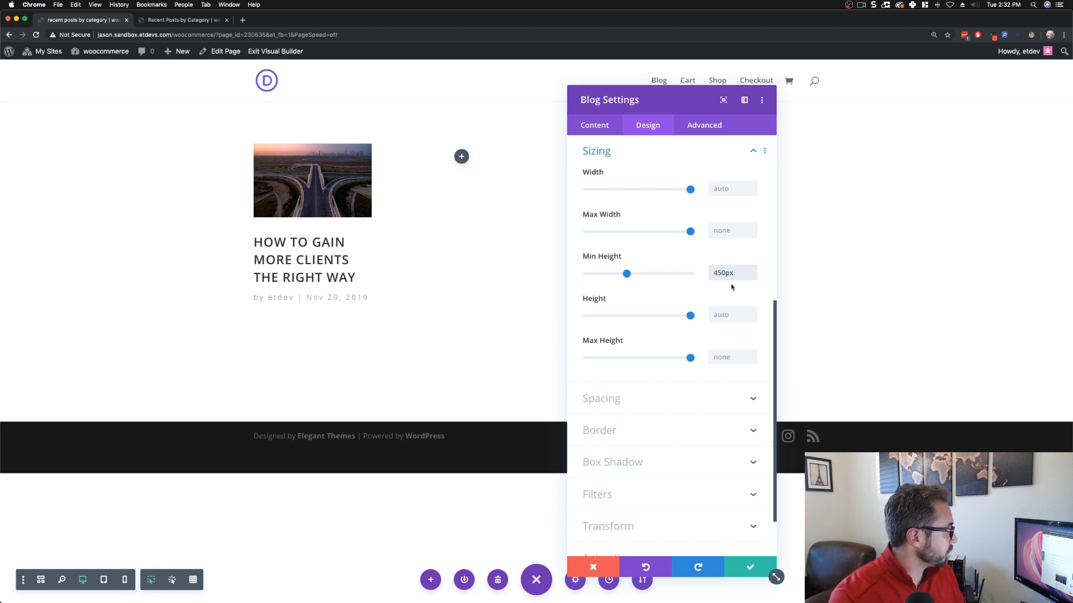
Step: Set the Blog module's padding to 5% on all four sides, linking top with bottom and left with right
left_click(683, 400)
left_click(597, 316)
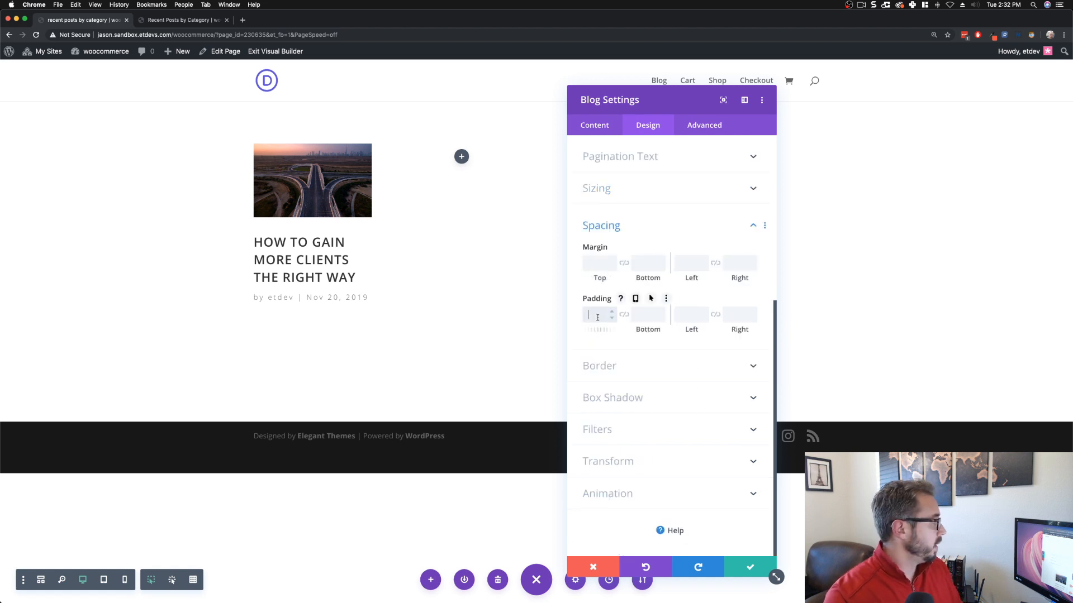
type("5%")
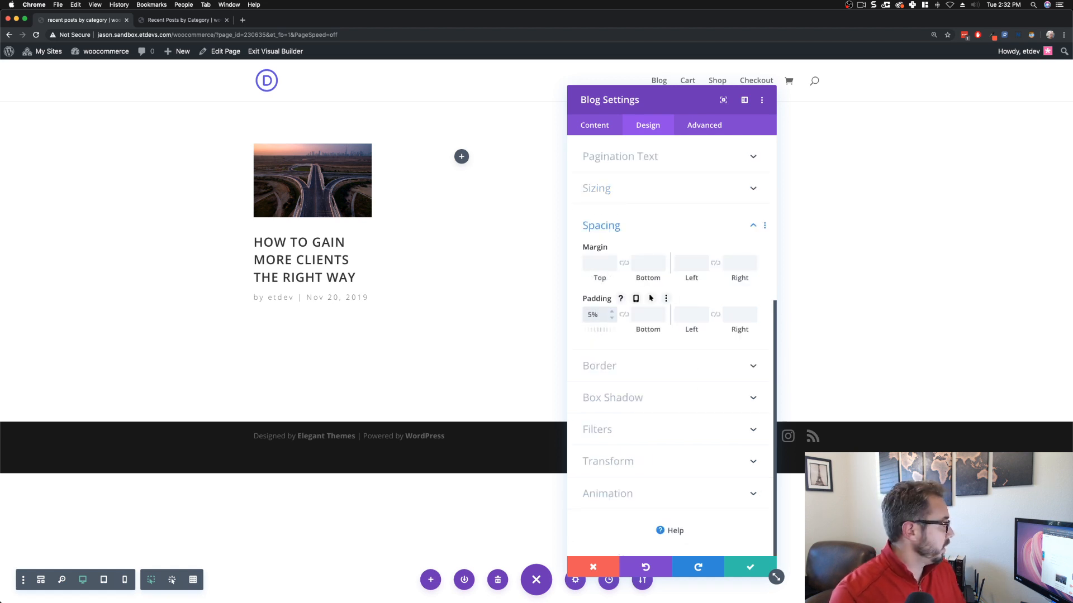
left_click(623, 316)
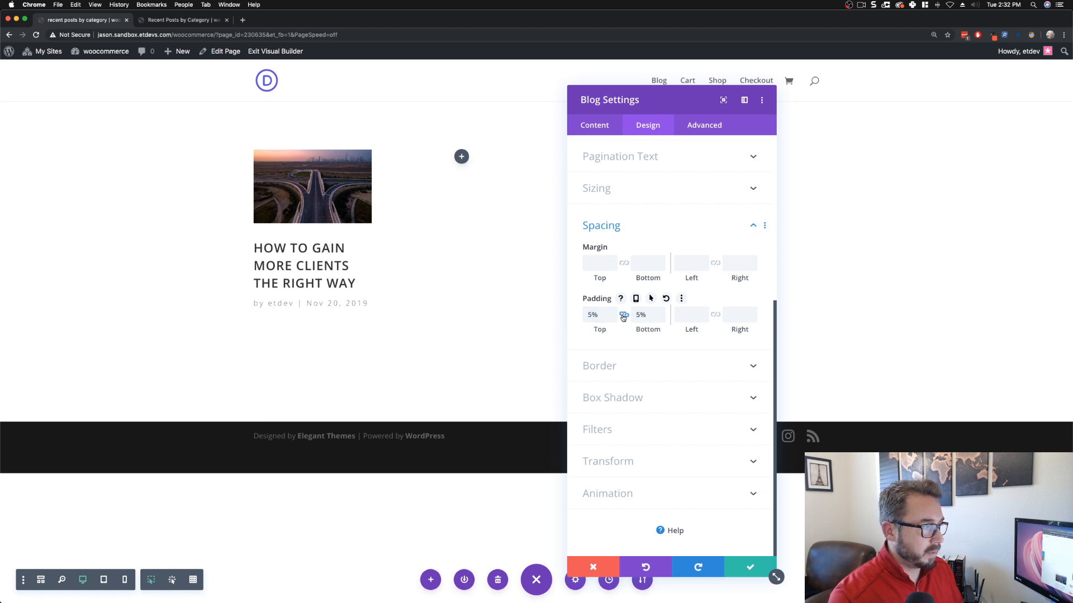
left_click(684, 317)
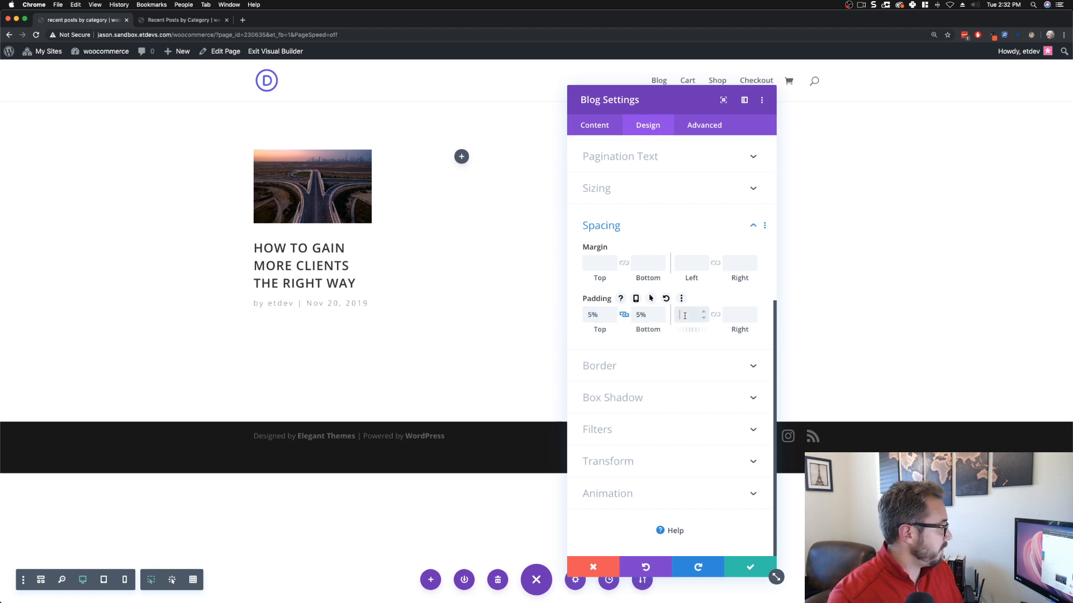
type("5%")
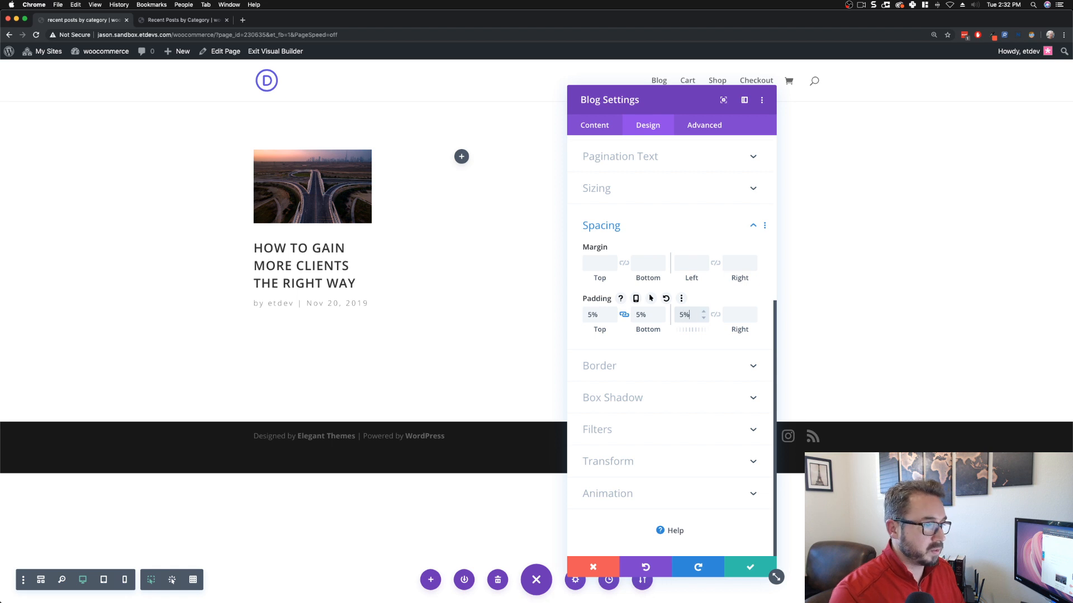
left_click(716, 315)
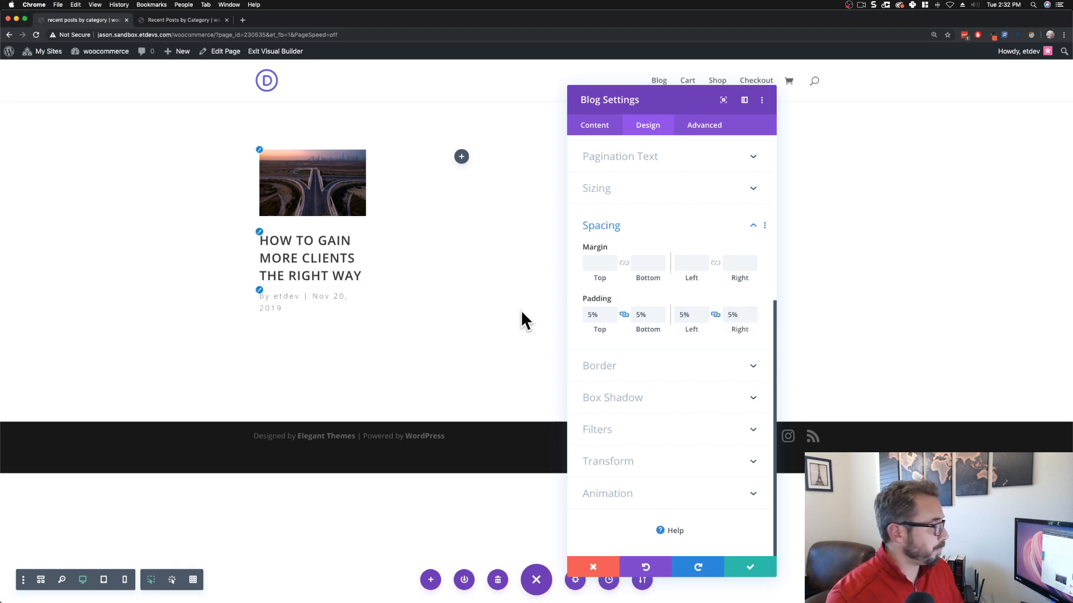
Step: Give the Blog module the soft all-around box shadow preset and the Zoom animation style, and save its settings
left_click(647, 393)
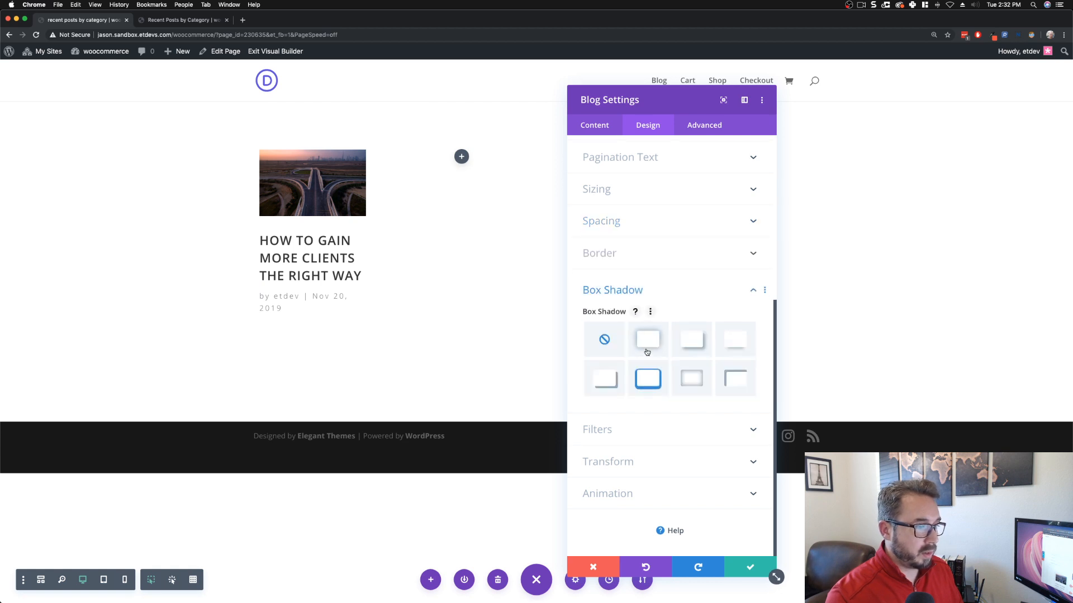
left_click(647, 339)
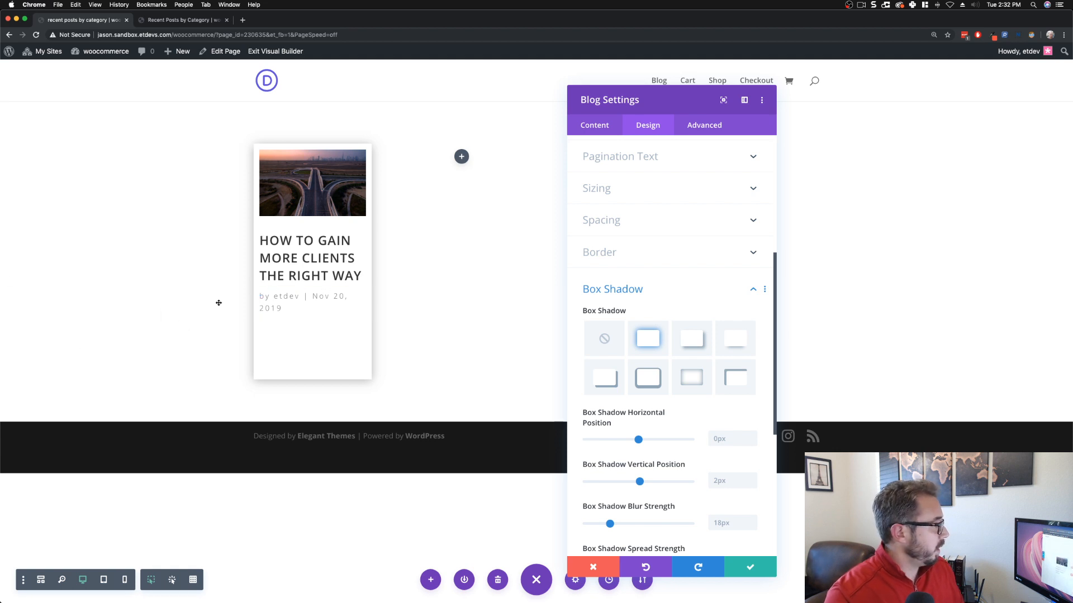
scroll(652, 511, "down", 5)
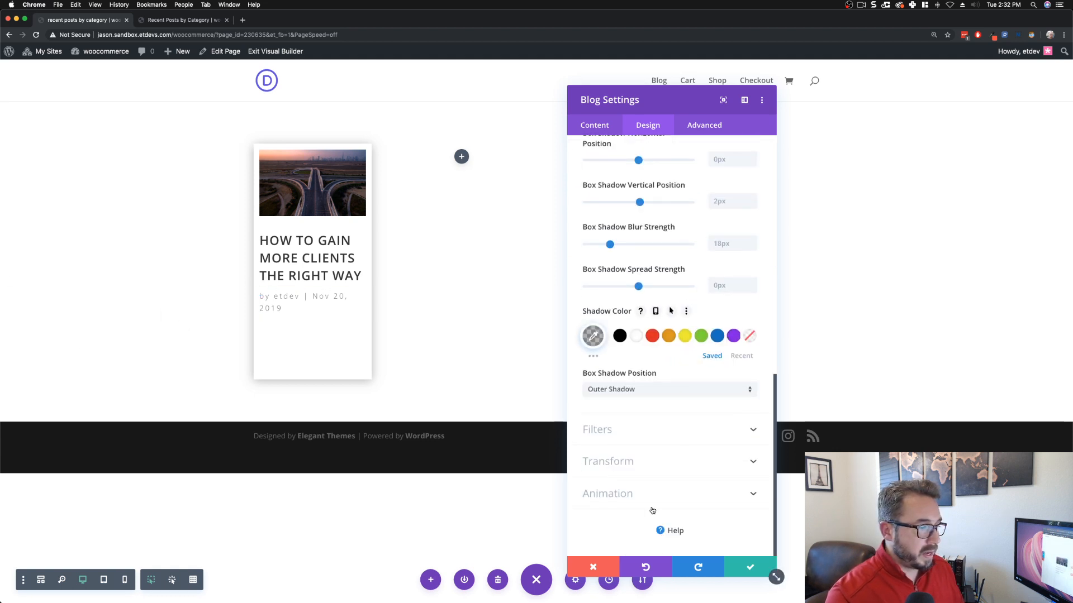
left_click(635, 496)
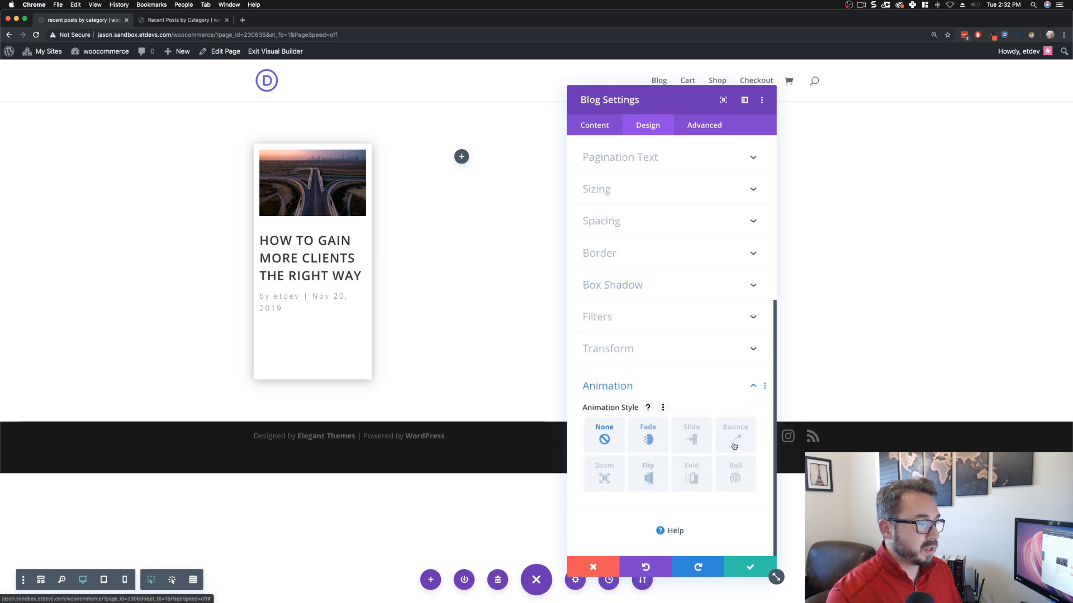
left_click(606, 479)
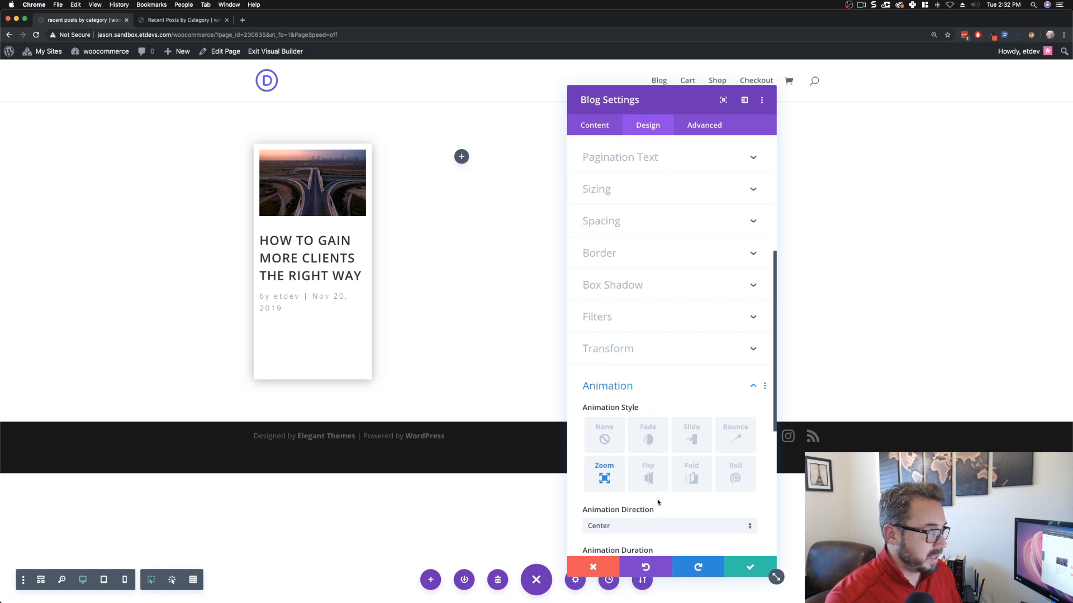
scroll(658, 502, "down", 1)
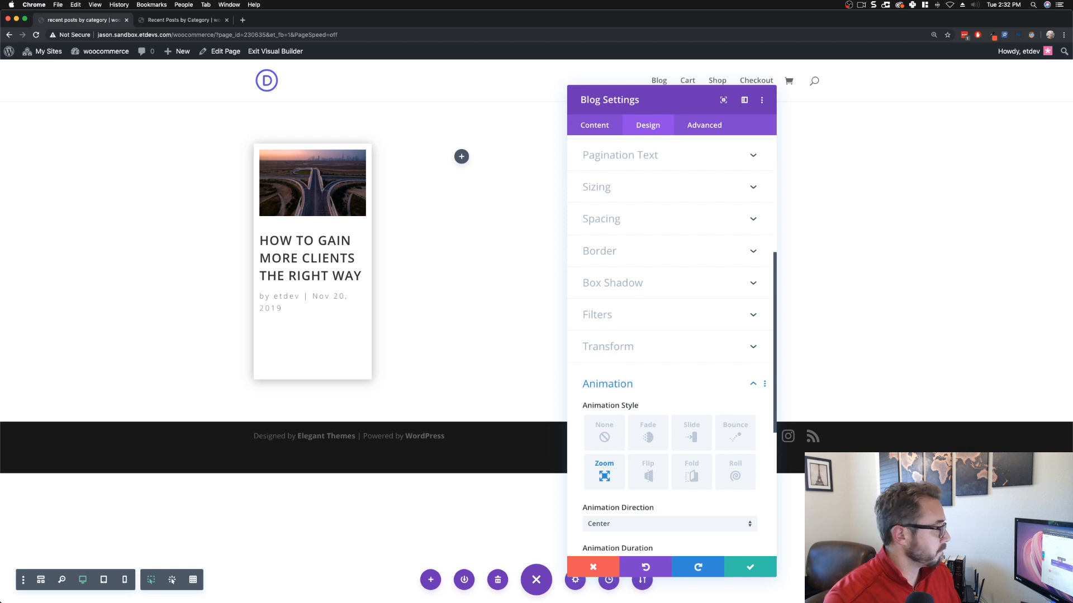
left_click(751, 568)
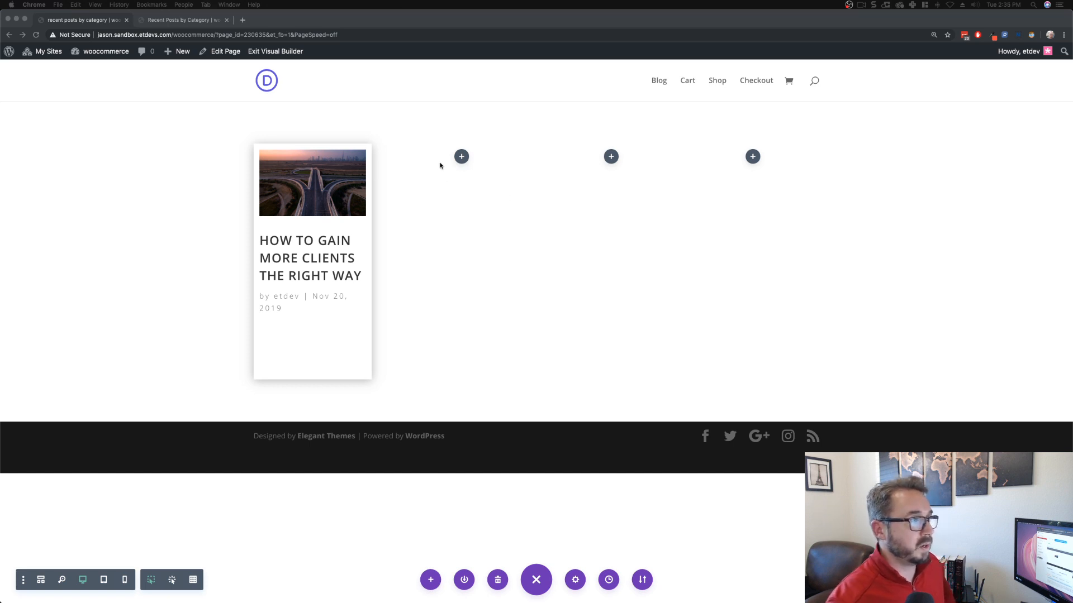
left_click(451, 20)
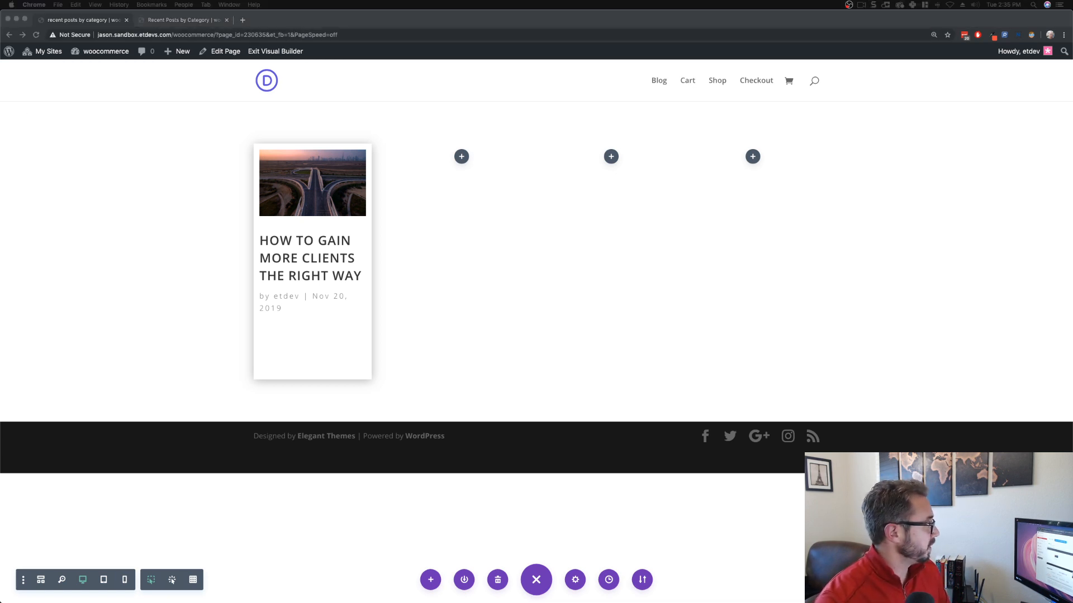
left_click(448, 294)
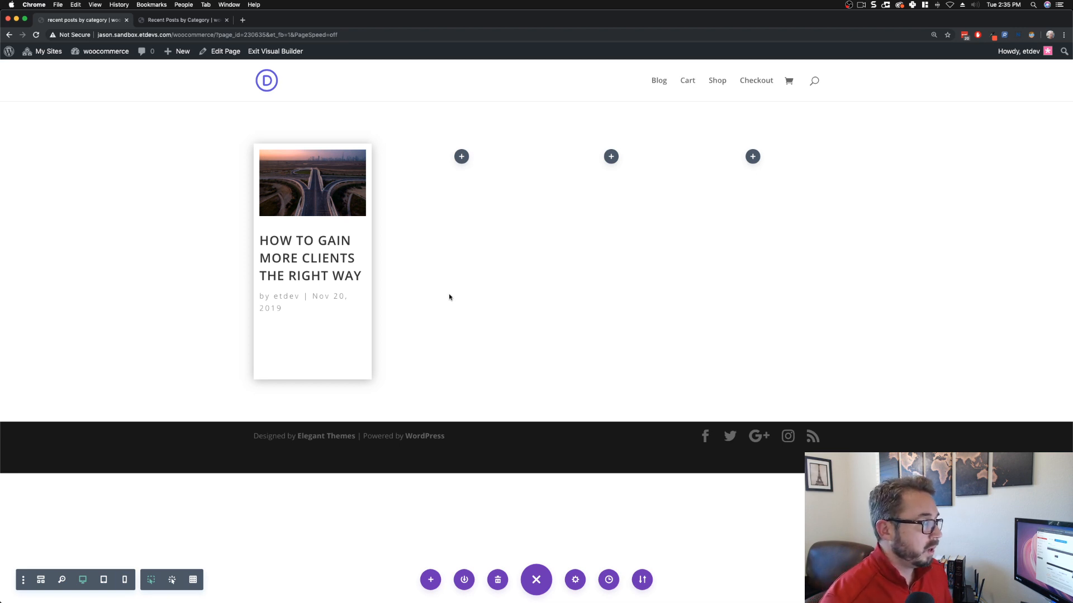
mouse_move(433, 304)
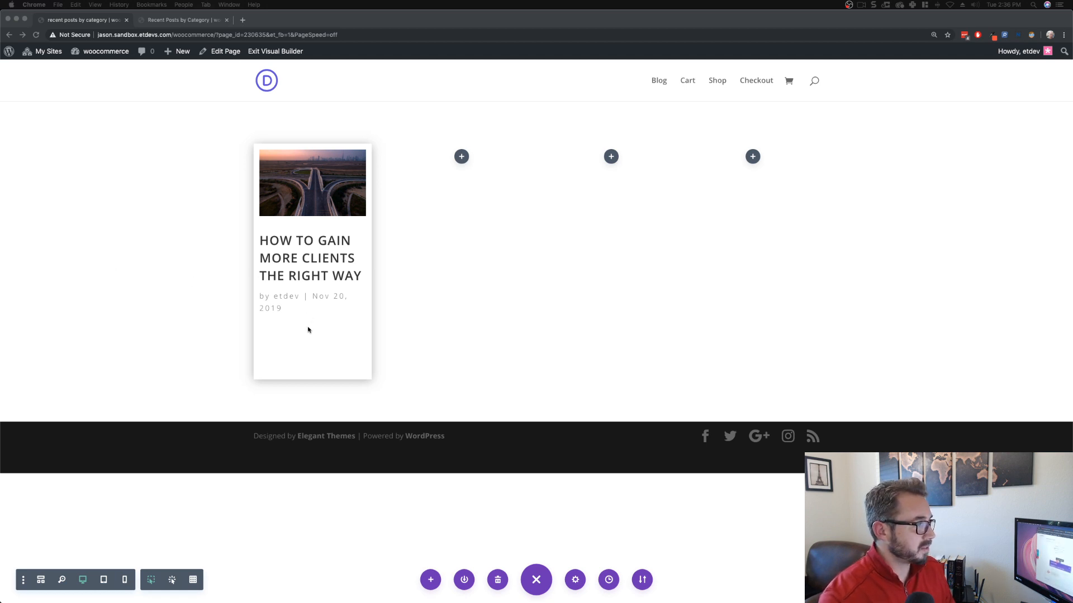
Step: Insert a Text module directly below the Blog module in the first column
left_click(306, 286)
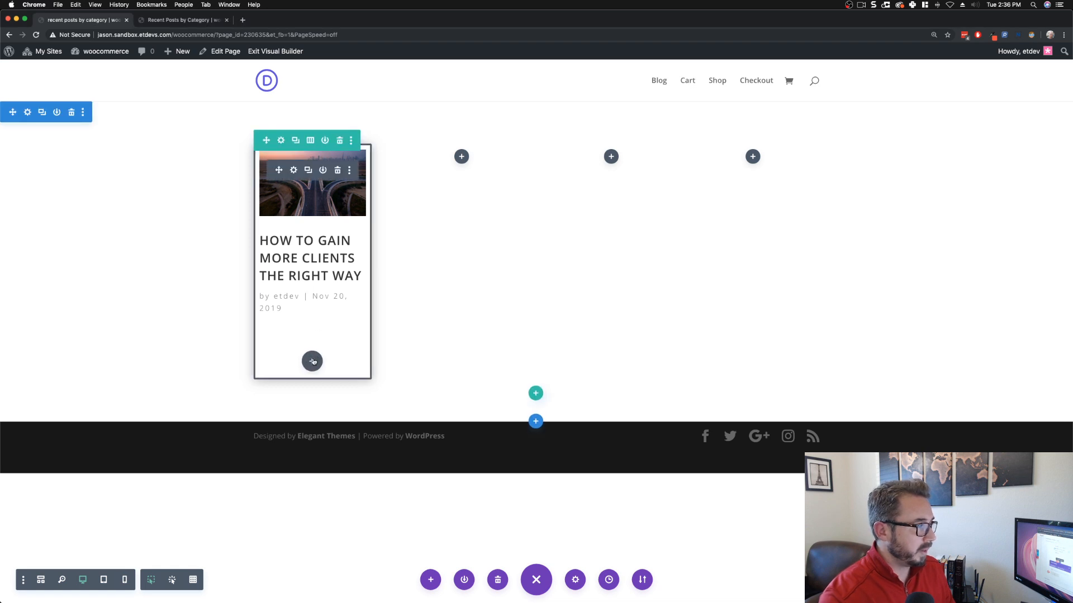
left_click(312, 361)
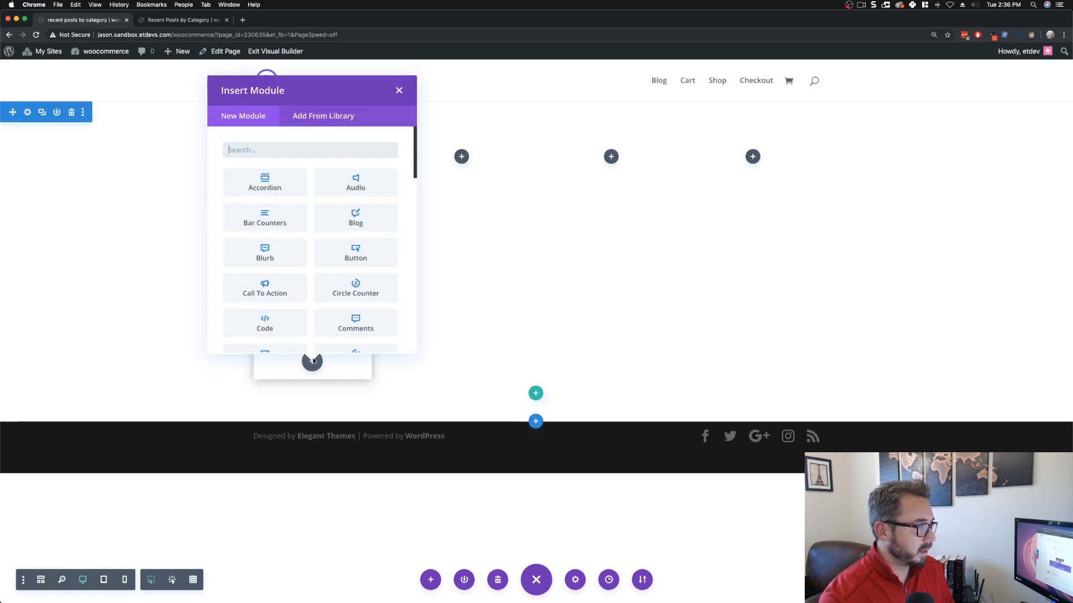
left_click(281, 156)
type("text")
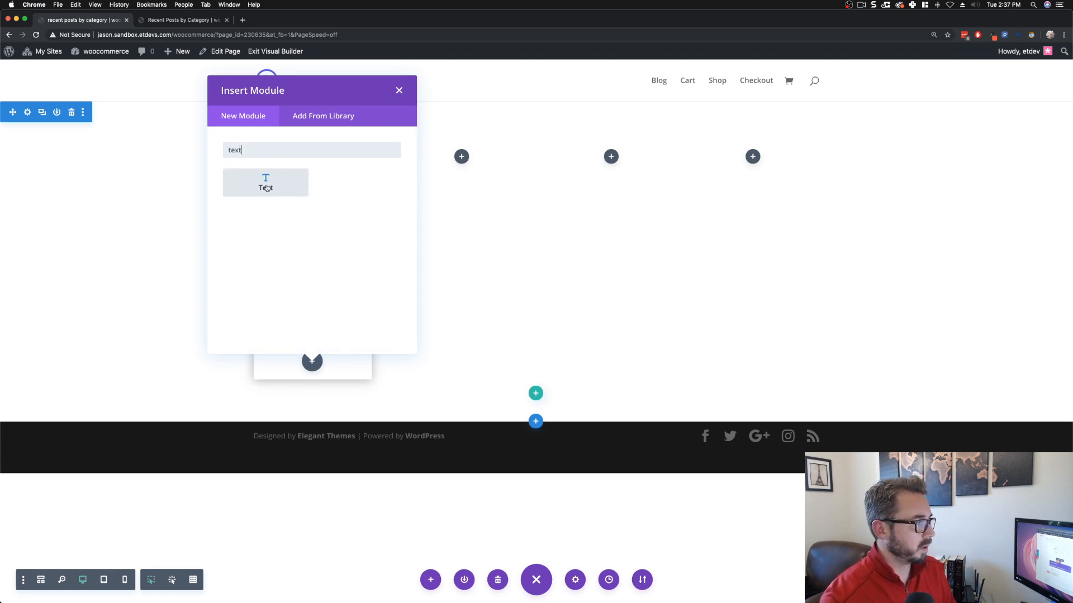
left_click(266, 184)
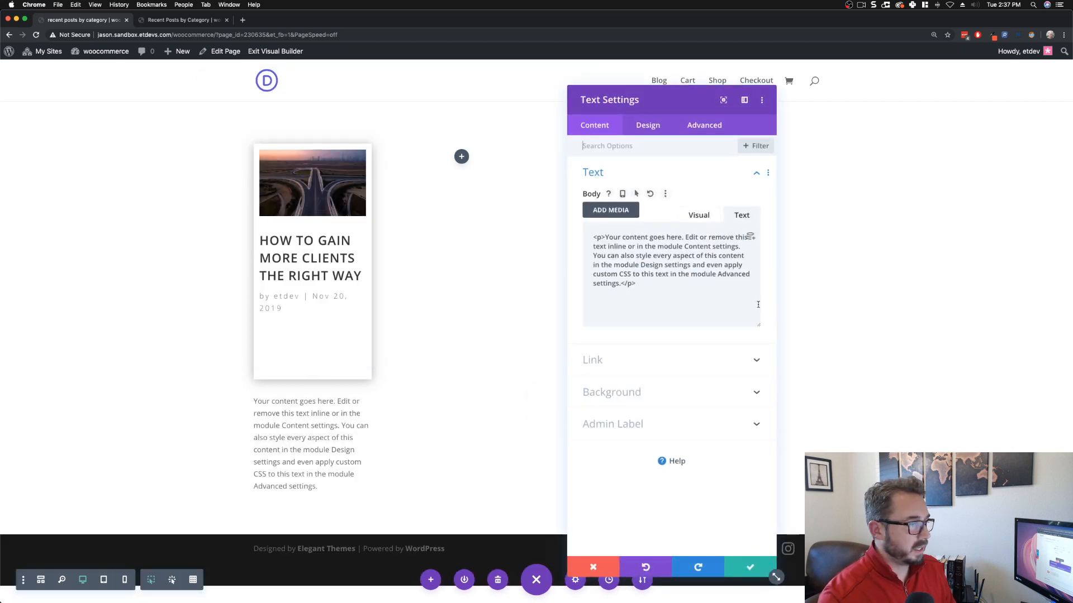
Step: Replace the Text module's body with "News", save it, and move the module above the Blog module
left_click_drag(698, 305, 578, 242)
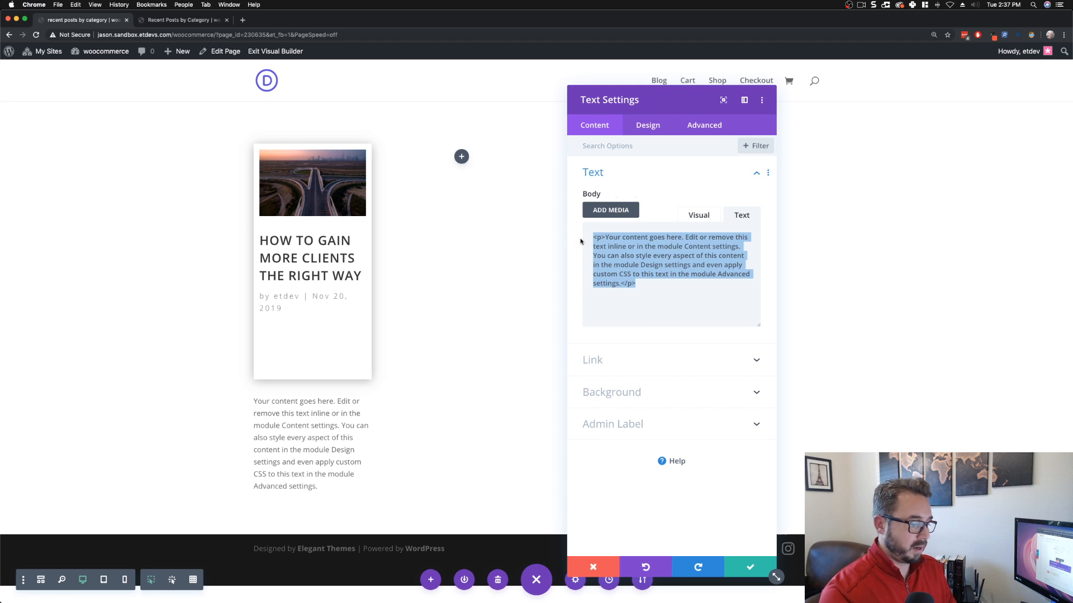
key("BackSpace")
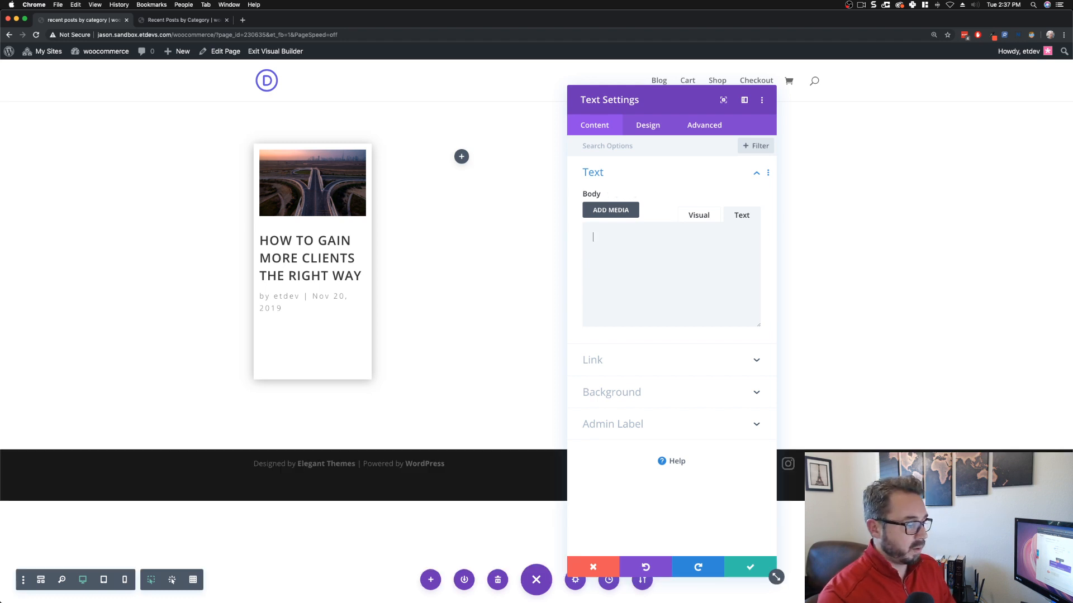
type("News")
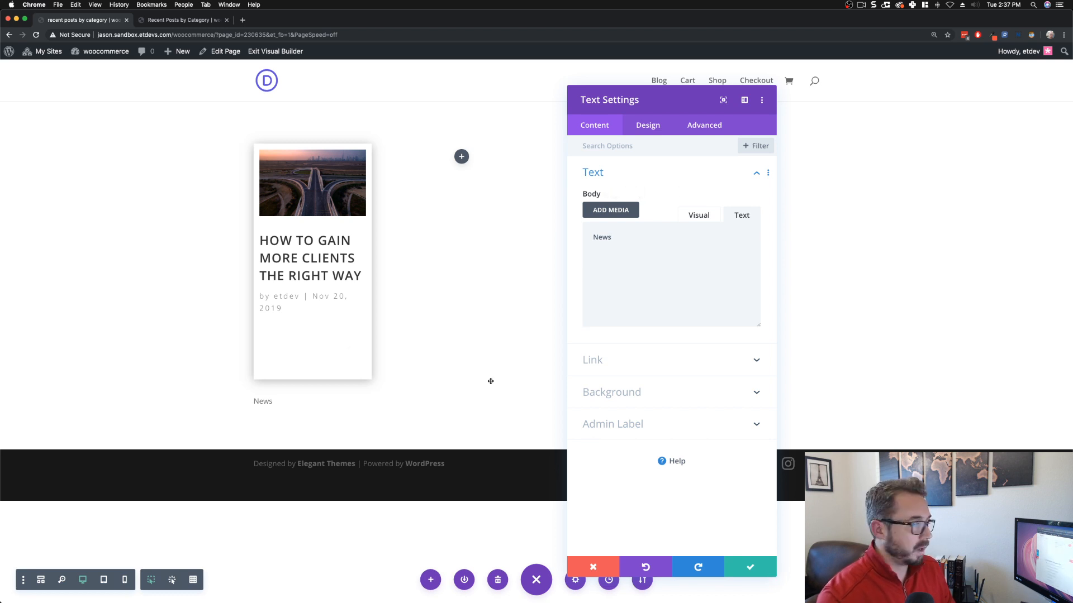
left_click(746, 567)
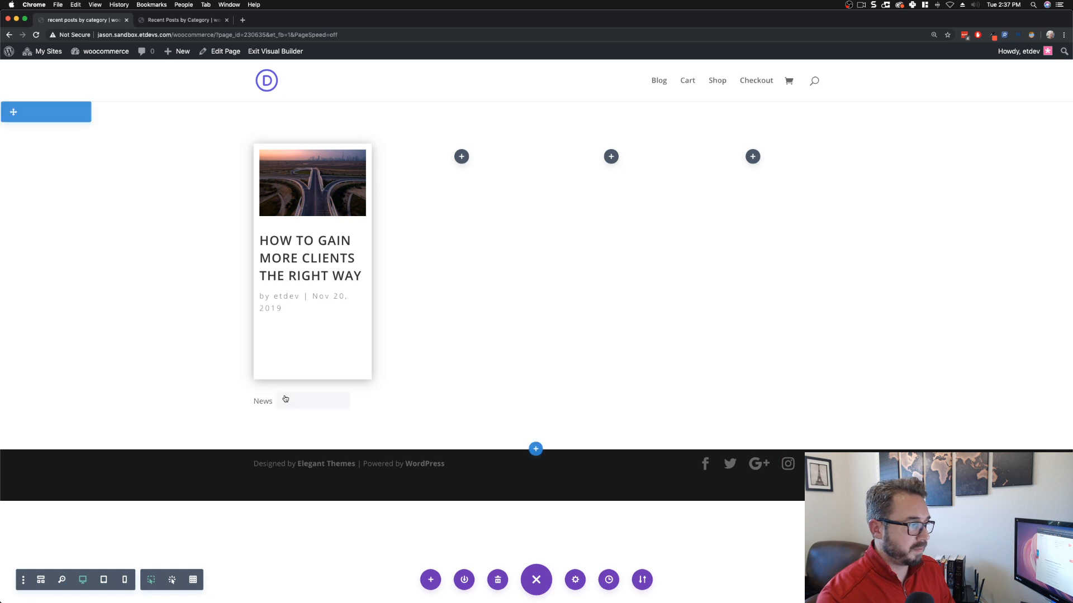
left_click_drag(277, 401, 356, 148)
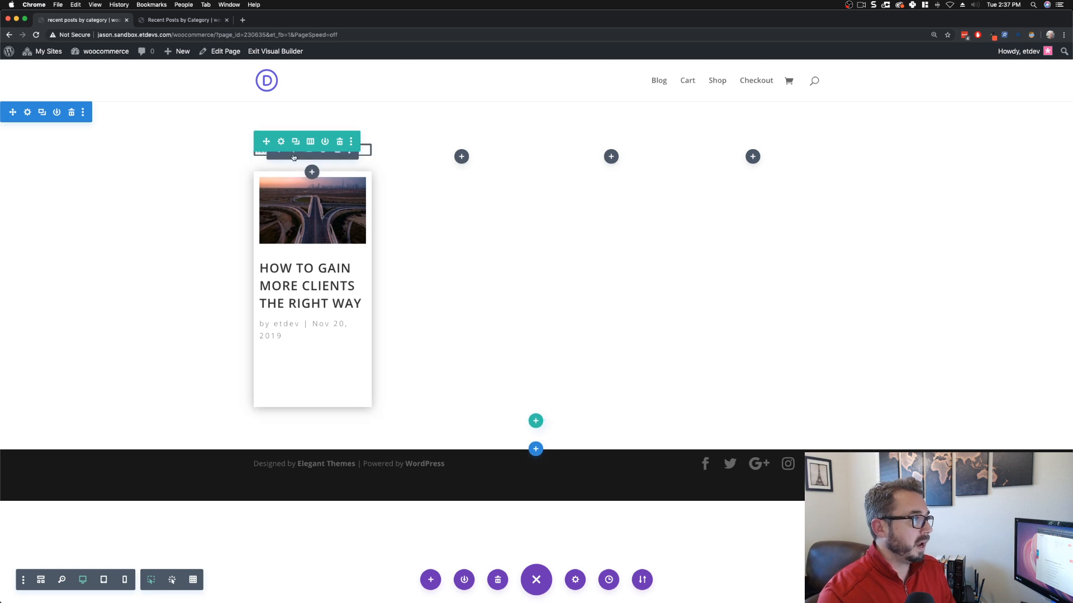
Step: Give the News text module a green background color of #8ac829
left_click(292, 155)
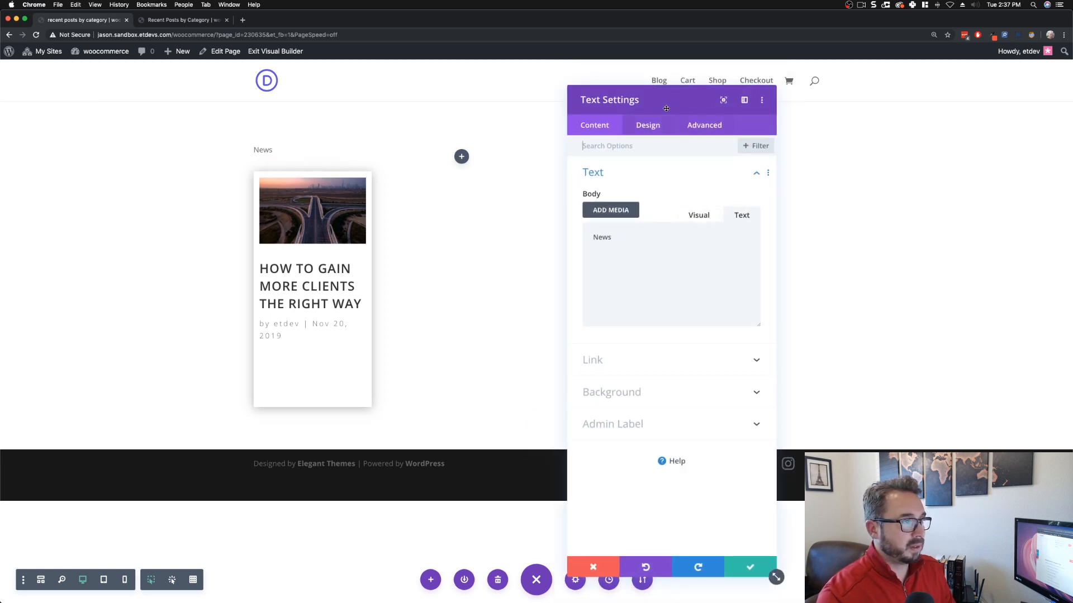
left_click_drag(667, 107, 575, 91)
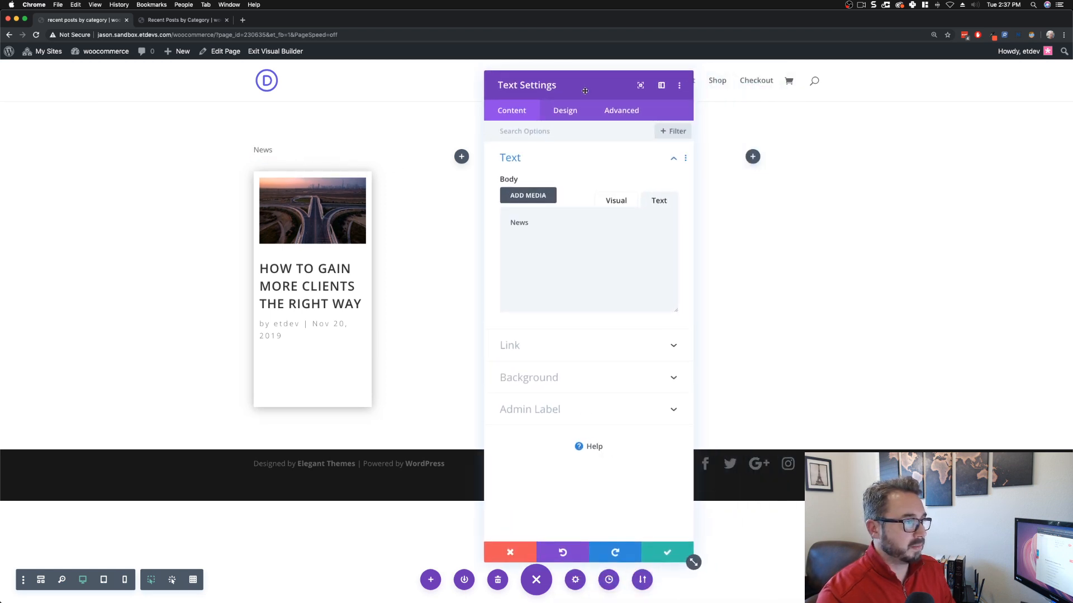
left_click(273, 150)
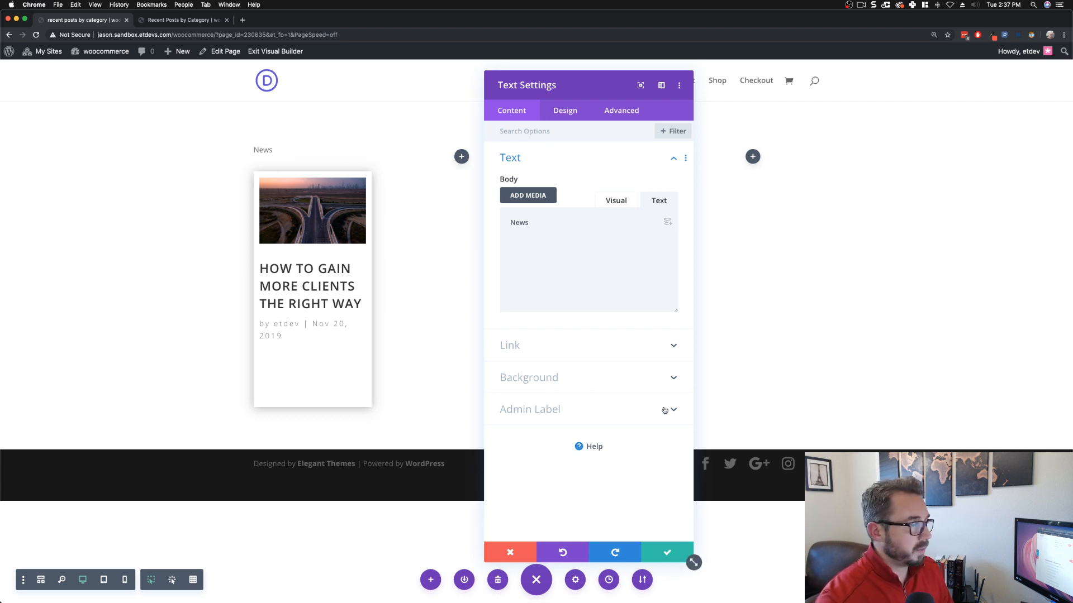
left_click(561, 378)
mouse_move(582, 248)
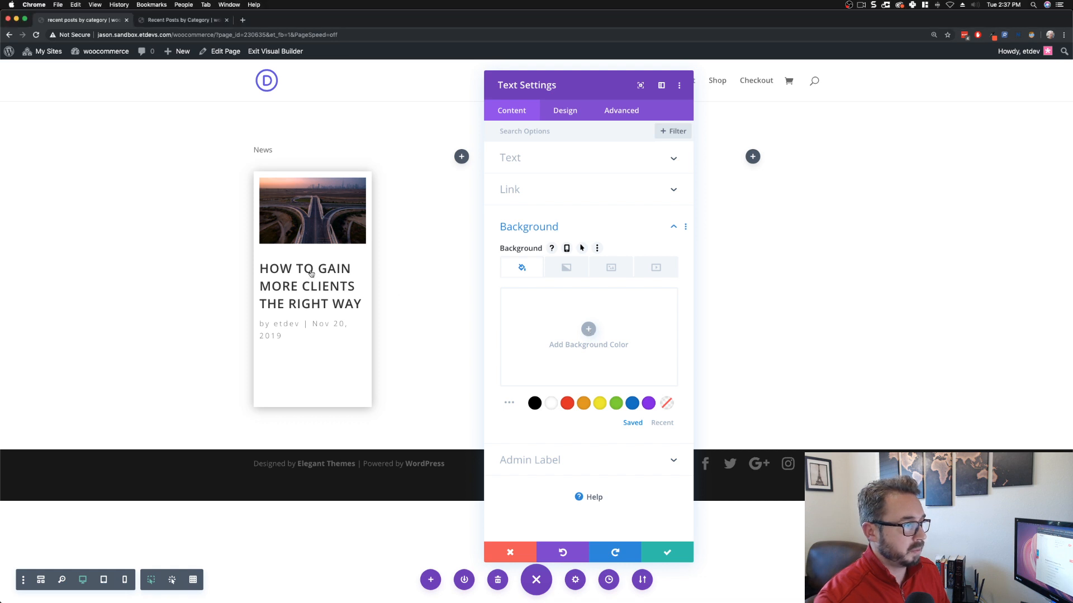
left_click(588, 331)
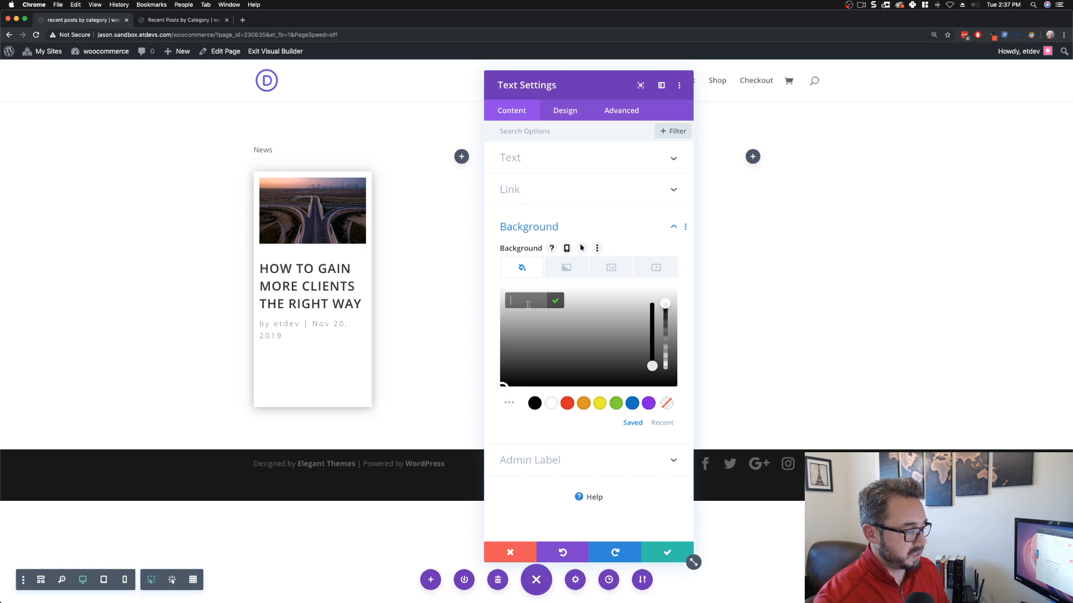
type("#8ac829")
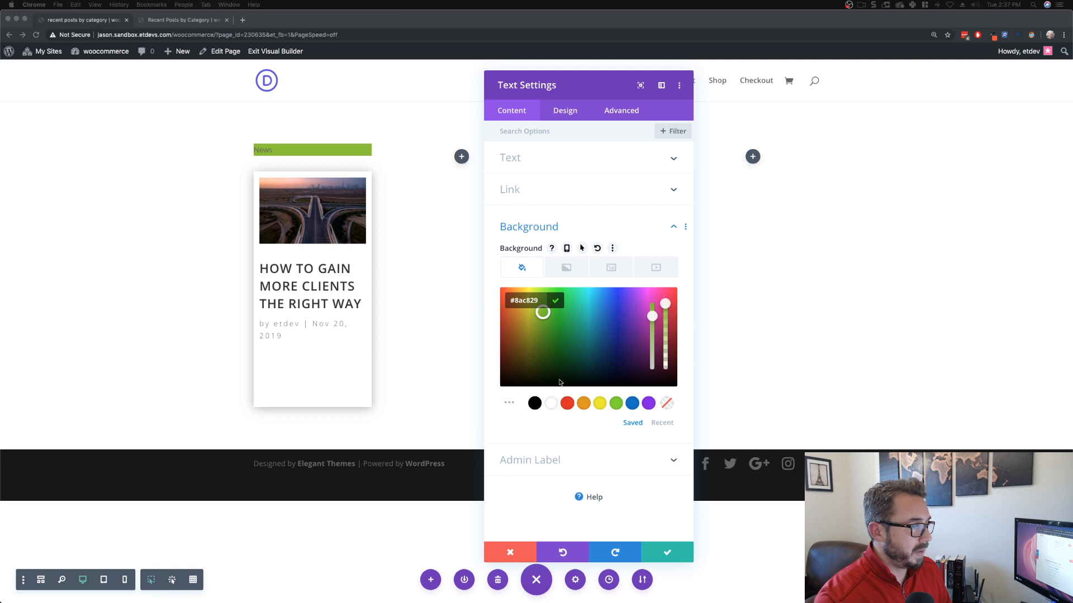
Step: Set the News module's text font weight to Ultra Bold and its text color to white (#ffffff)
left_click(571, 111)
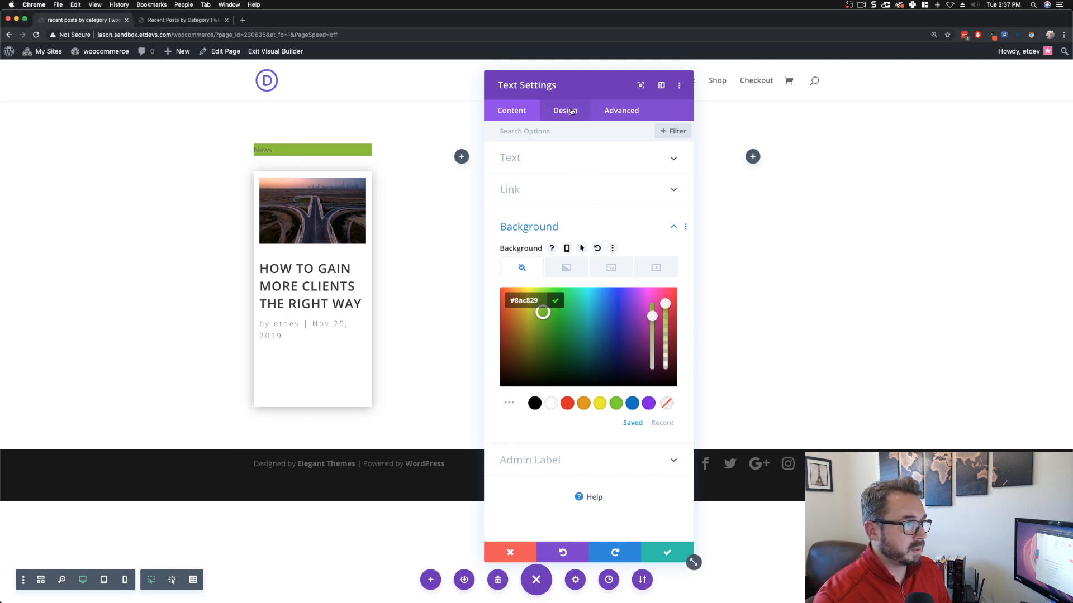
left_click(562, 167)
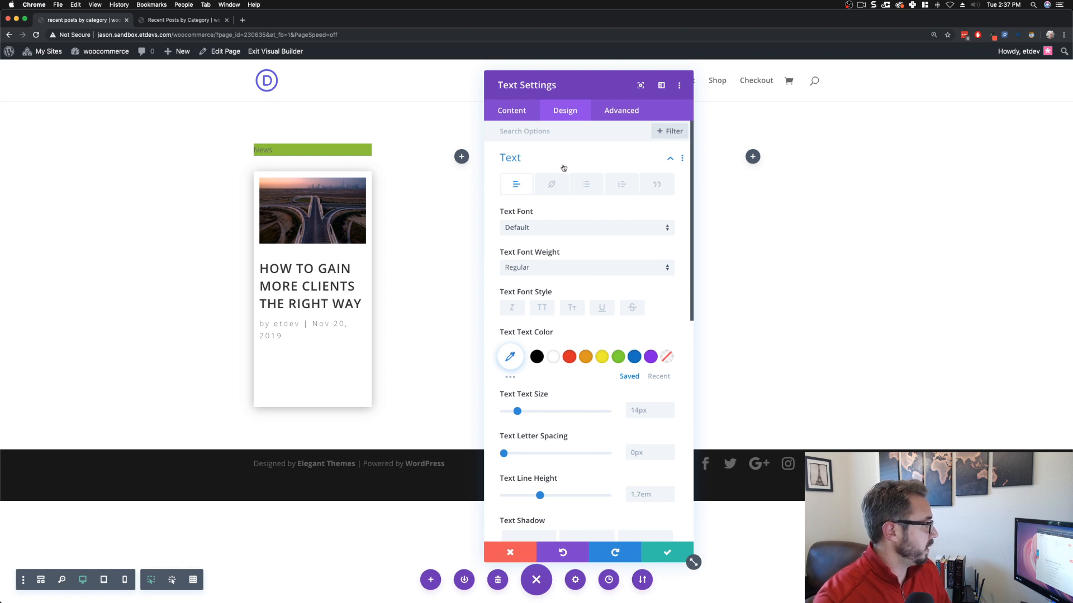
left_click(553, 267)
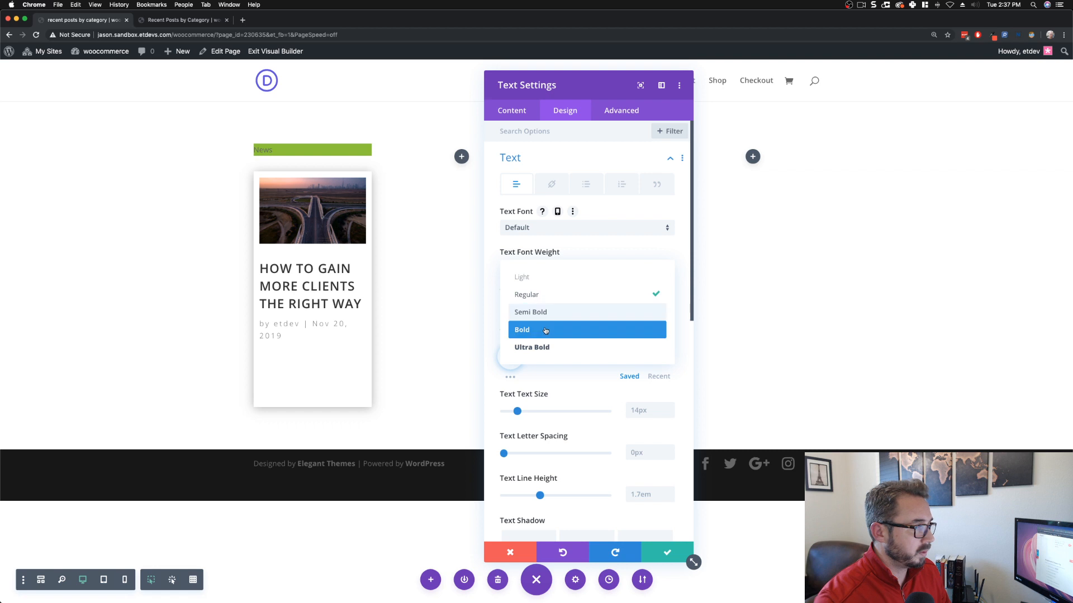
left_click(559, 343)
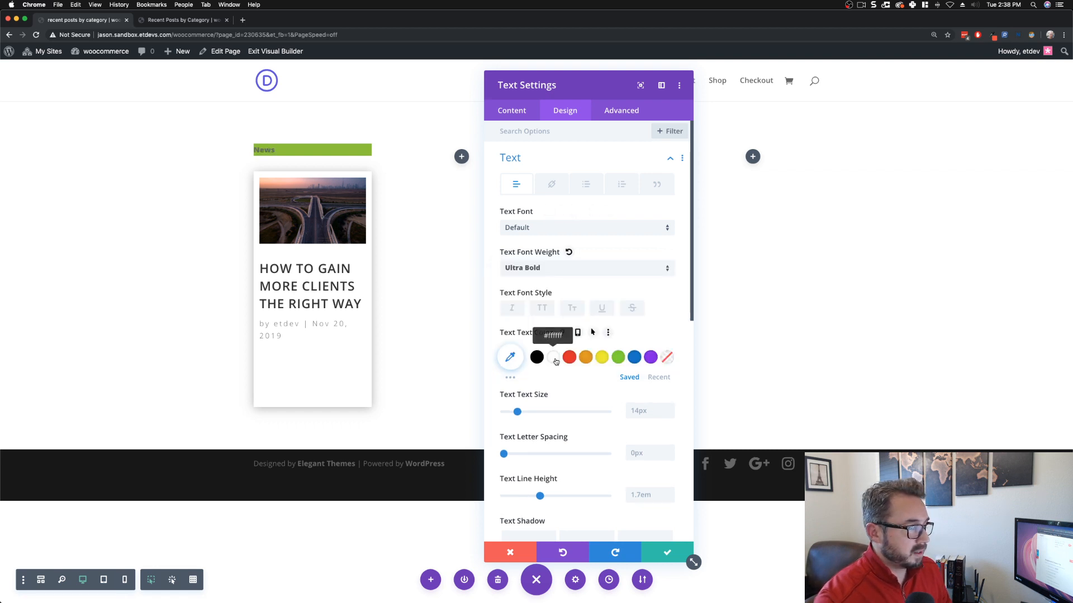
left_click(554, 361)
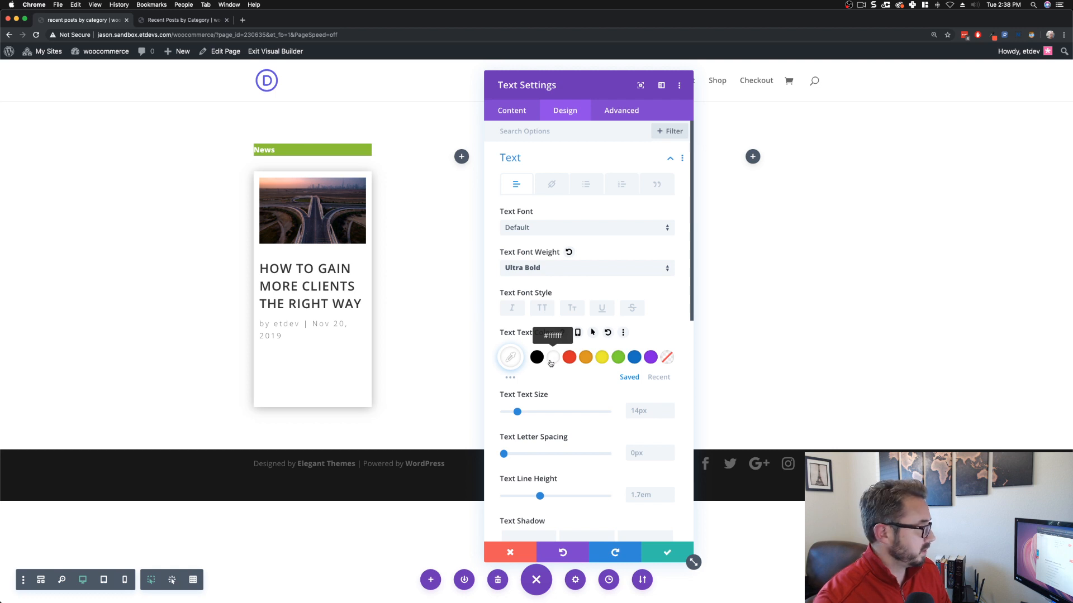
Step: Center the text alignment of the News module
scroll(588, 382, "down", 5)
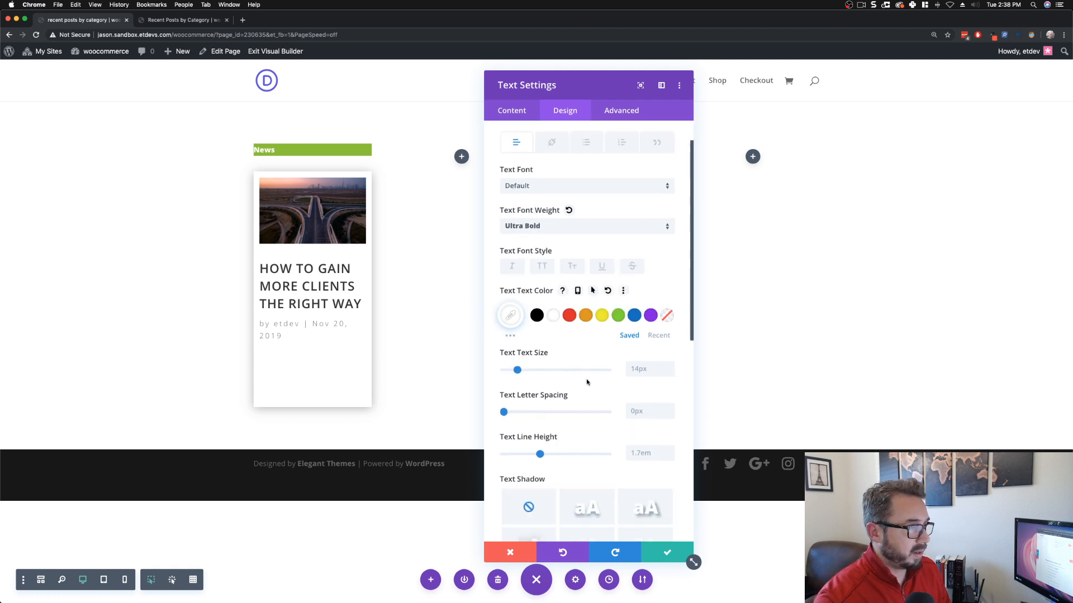
scroll(588, 383, "down", 3)
left_click(566, 412)
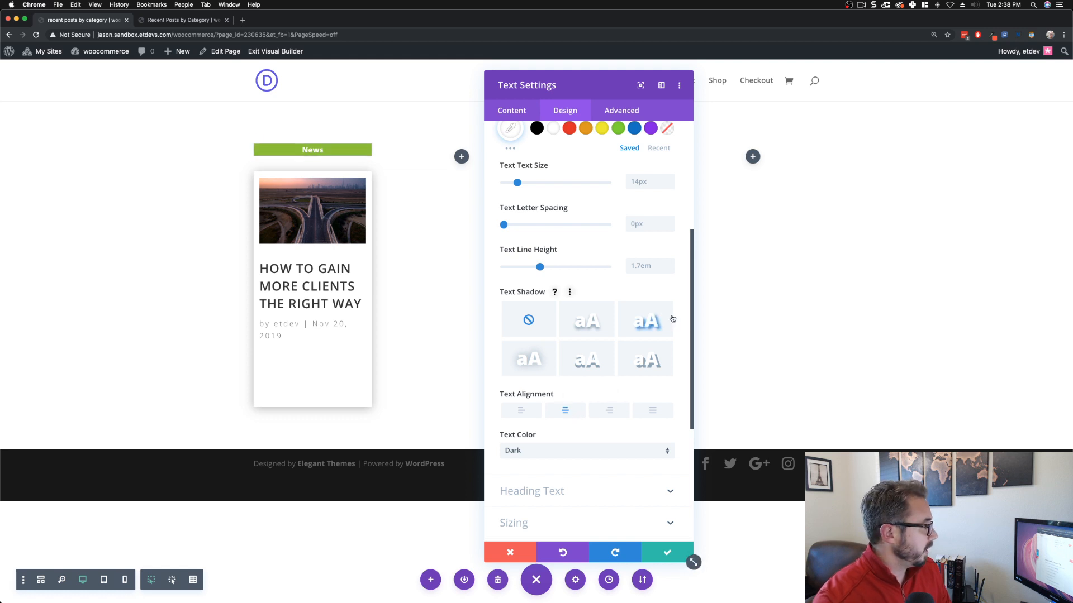
Step: Set the News text module's width to 120px
scroll(688, 330, "down", 1)
scroll(688, 329, "down", 4)
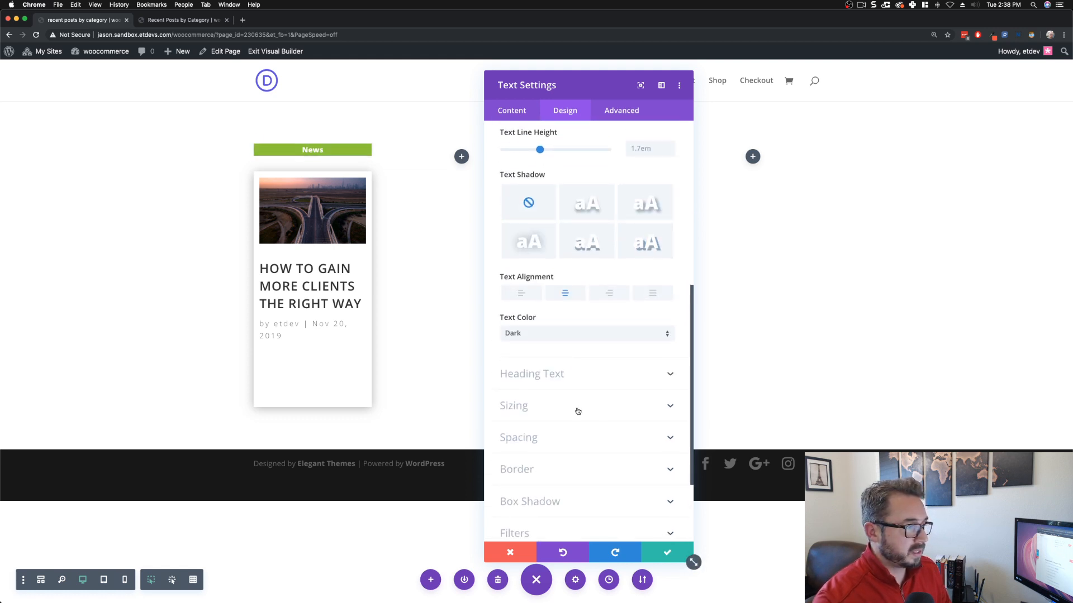
left_click(576, 409)
scroll(556, 369, "up", 2)
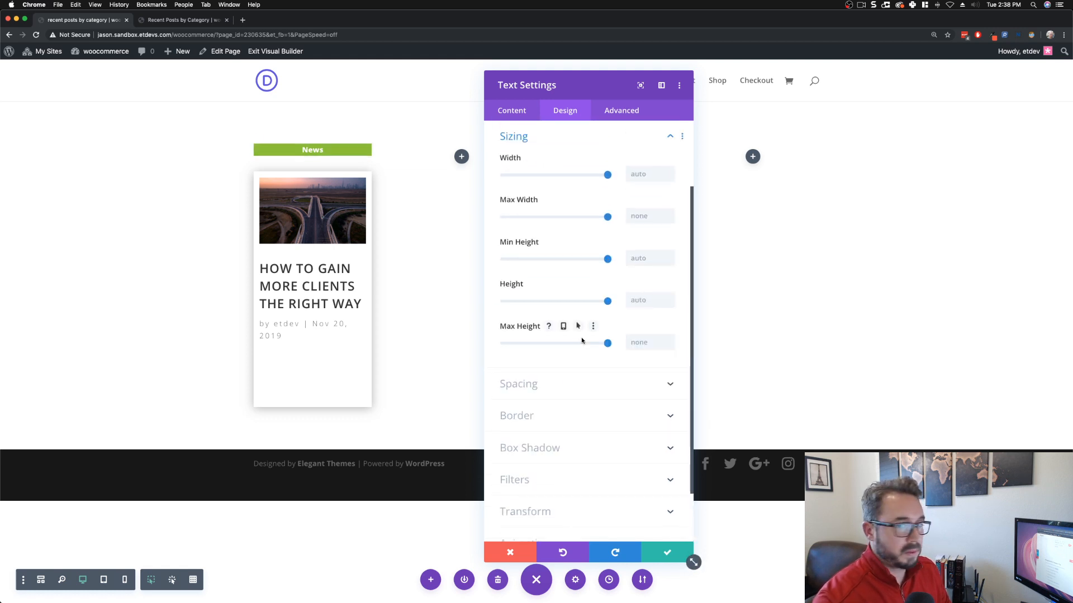
left_click(651, 174)
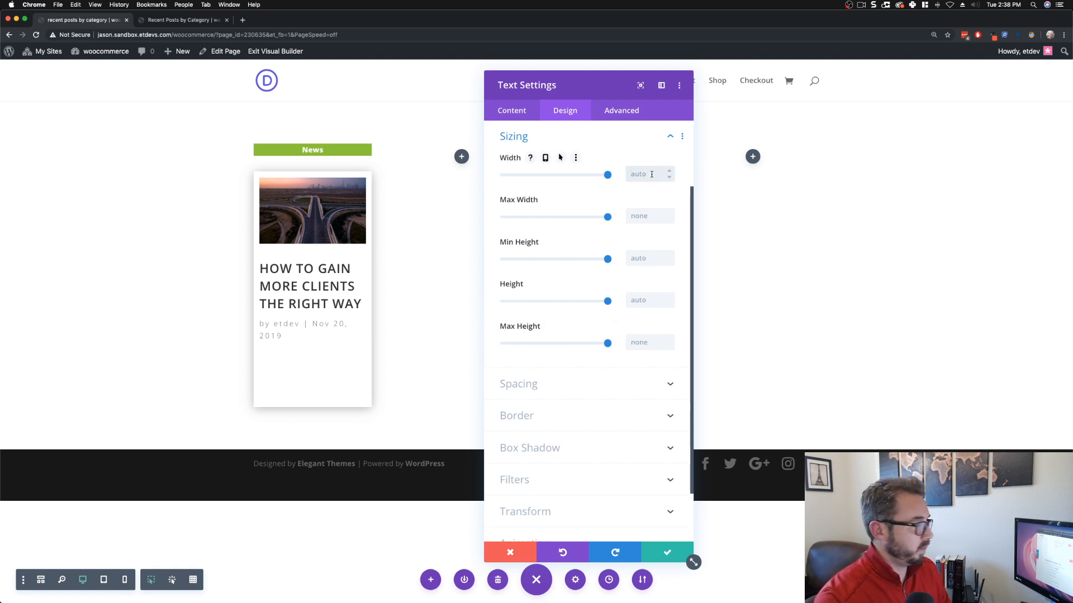
type("120")
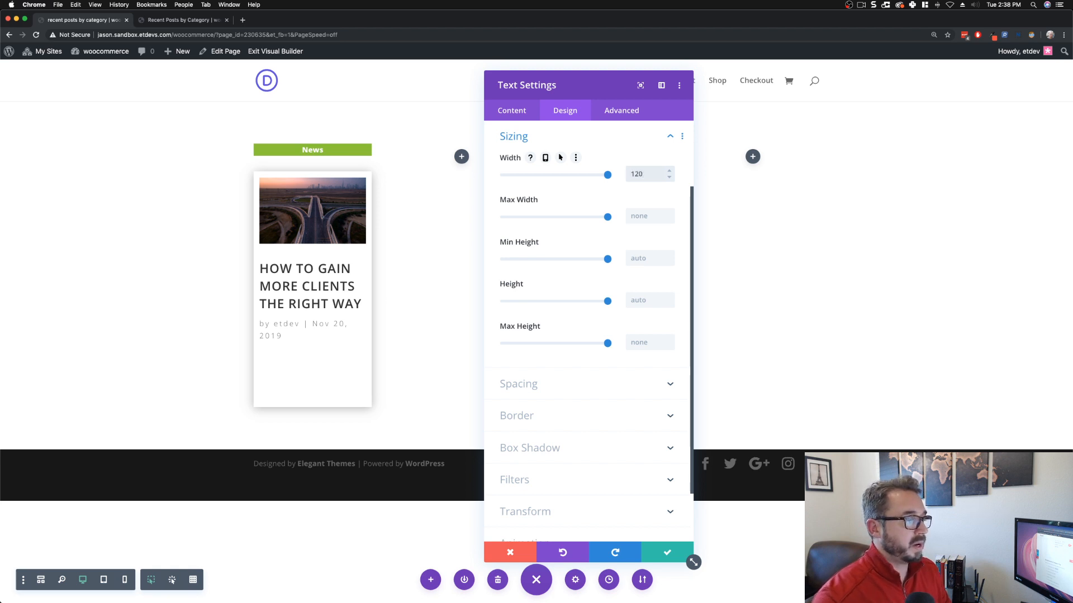
type("px")
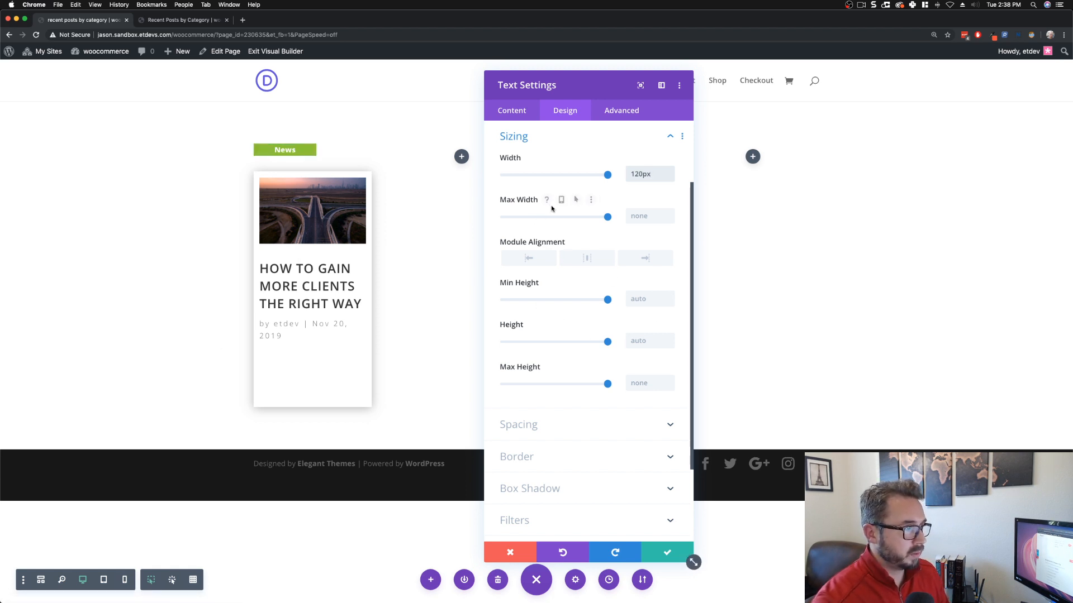
Step: Set the News text module's top margin to 80px and its bottom margin to -80px
scroll(554, 329, "down", 3)
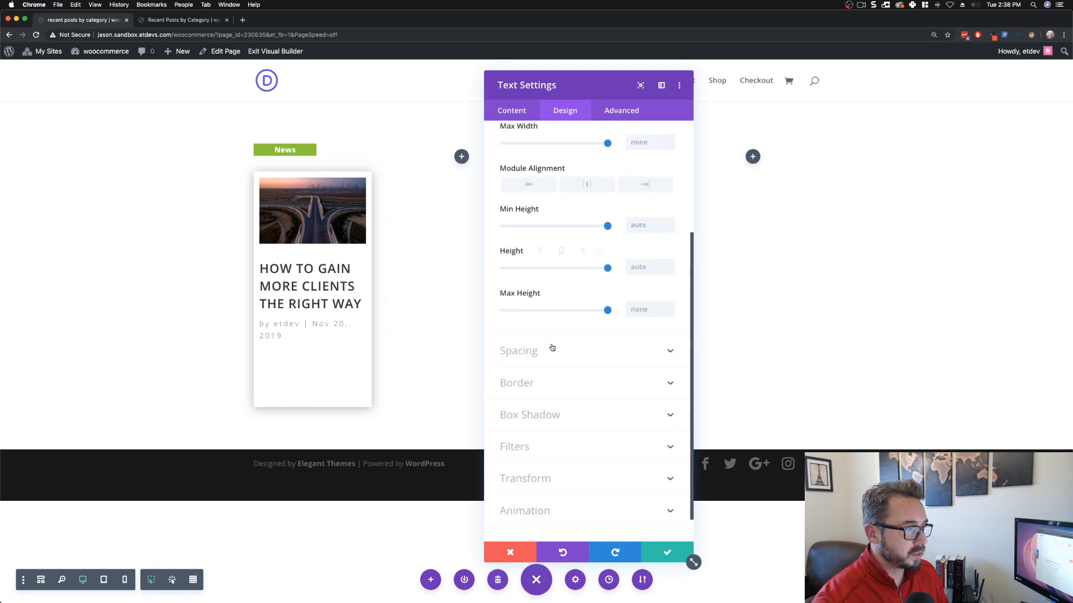
left_click(552, 348)
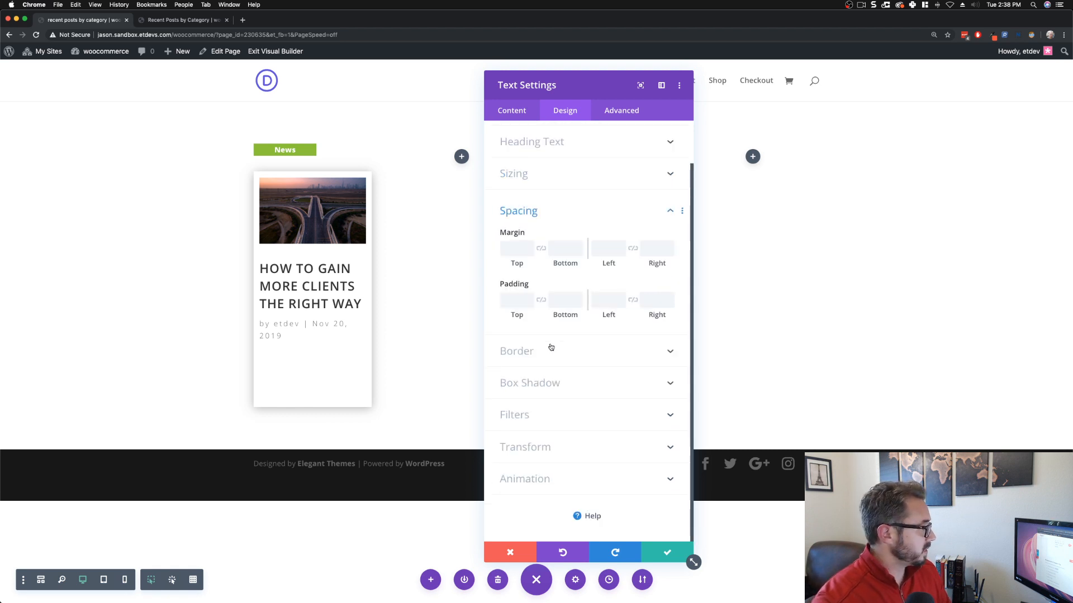
left_click(560, 251)
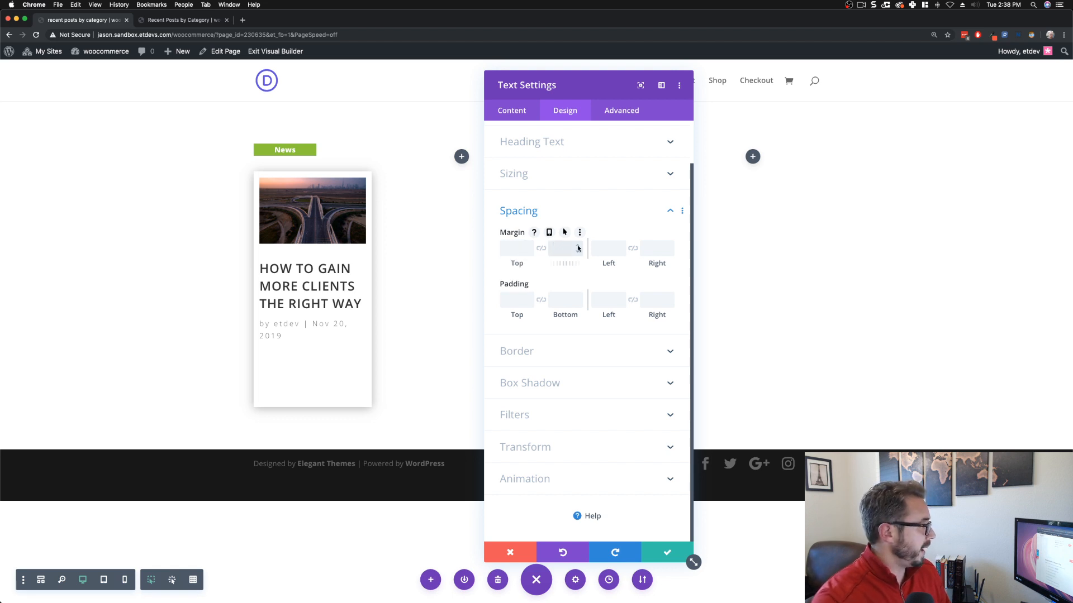
type("80")
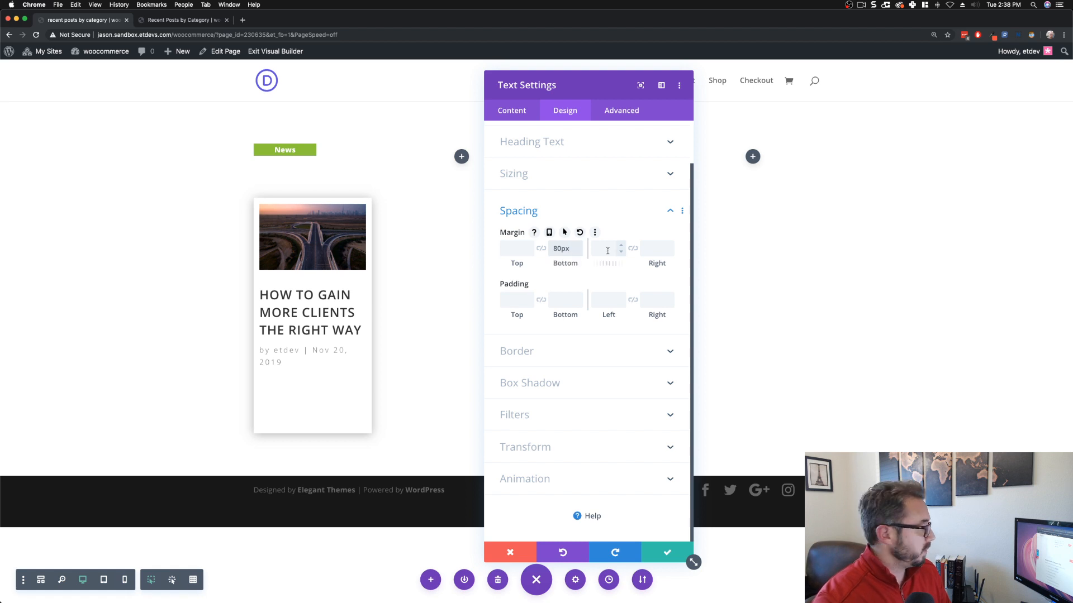
left_click(652, 251)
type("-80")
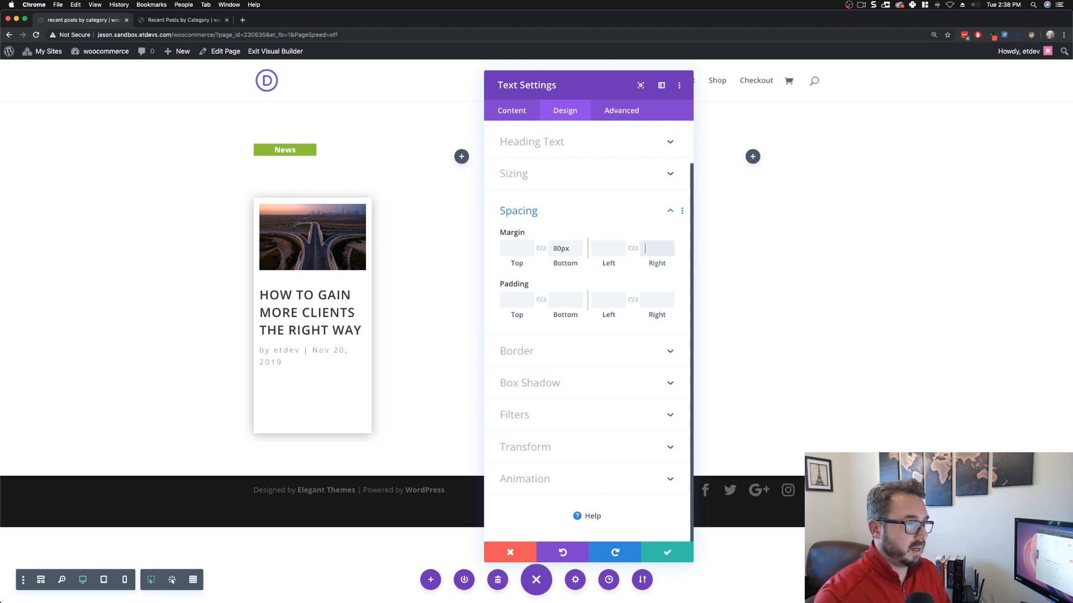
left_click(513, 248)
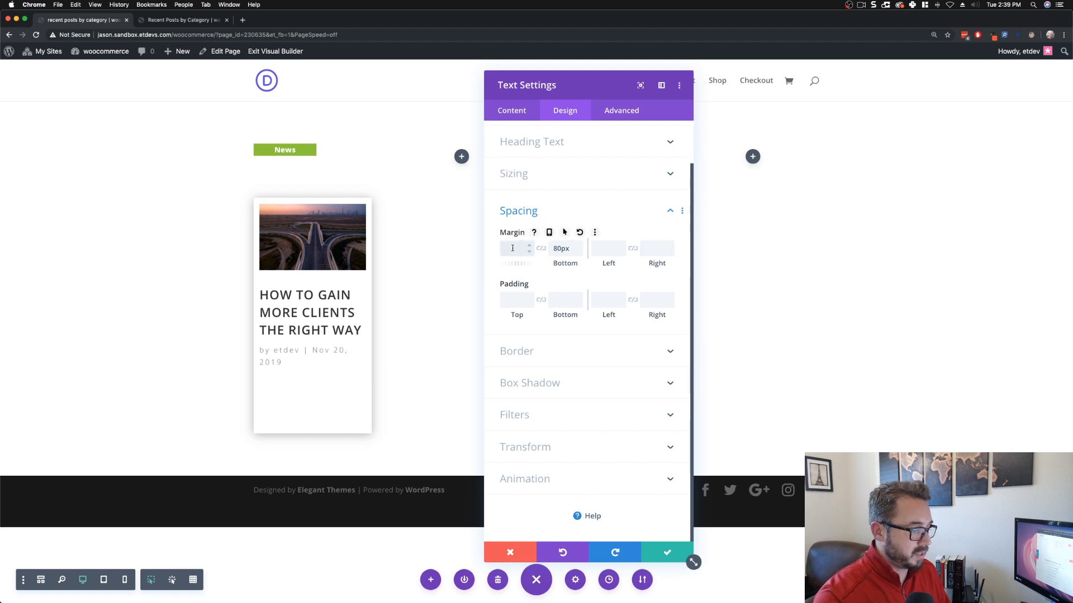
type("80px")
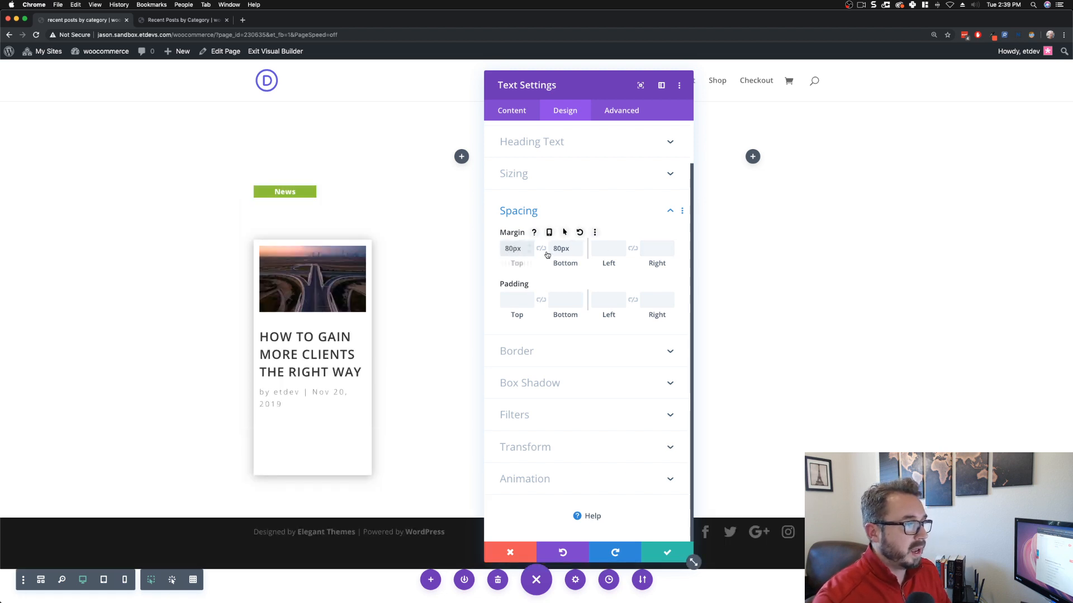
type("-")
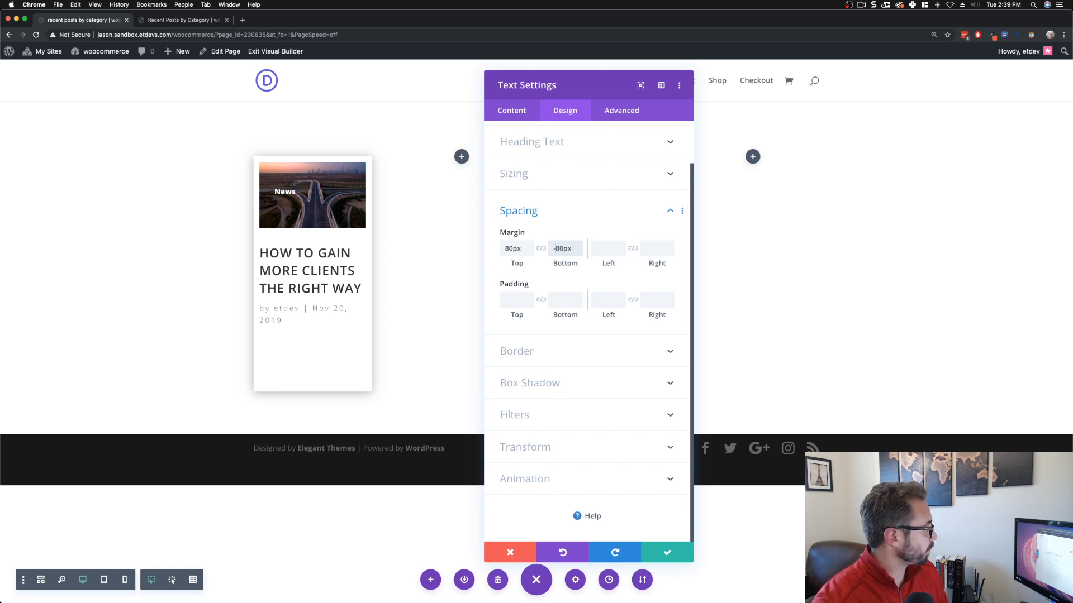
Step: Give the News text module 10px of top and bottom padding, linking the two values
left_click(552, 212)
left_click(545, 220)
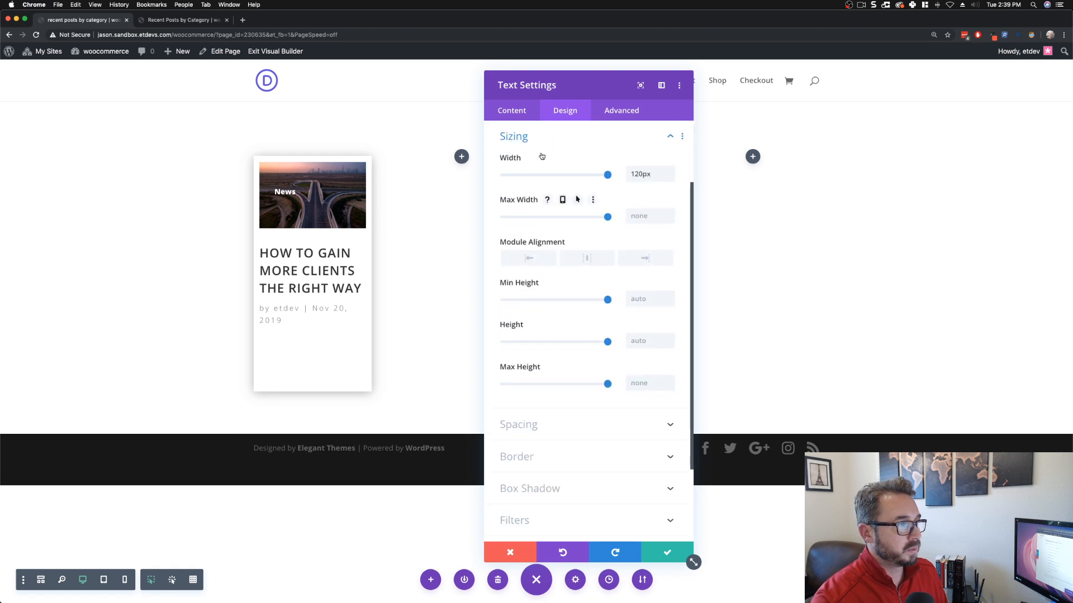
left_click(539, 138)
left_click(548, 266)
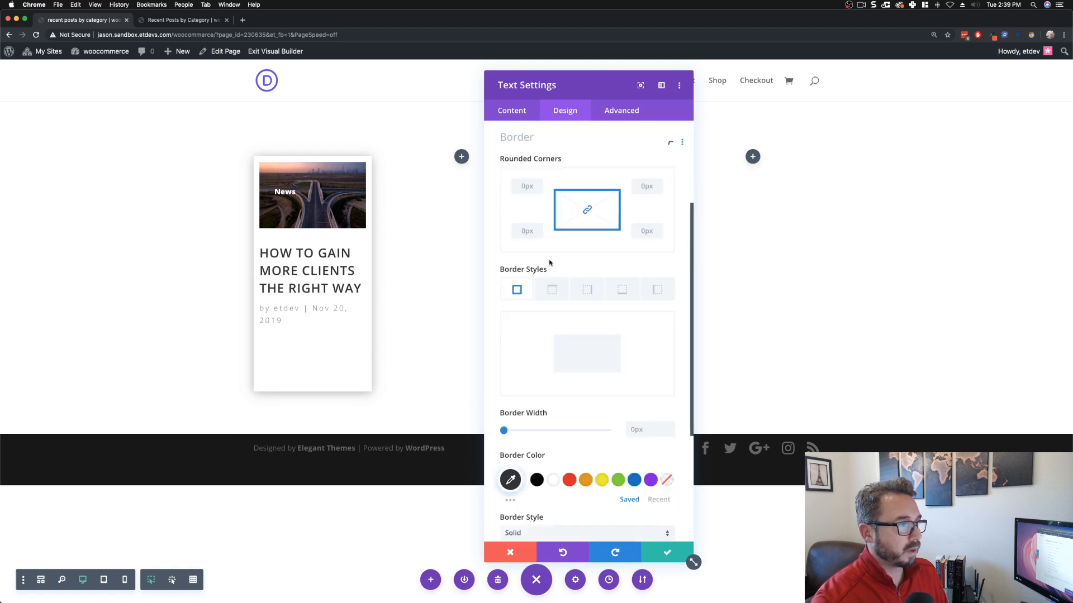
left_click(532, 144)
left_click(550, 252)
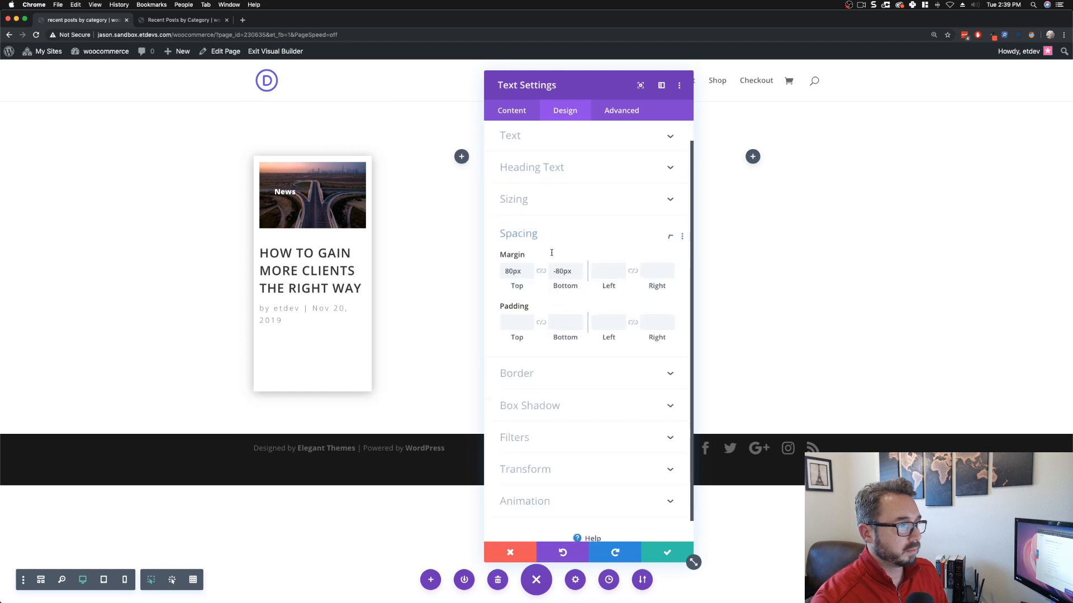
left_click(517, 299)
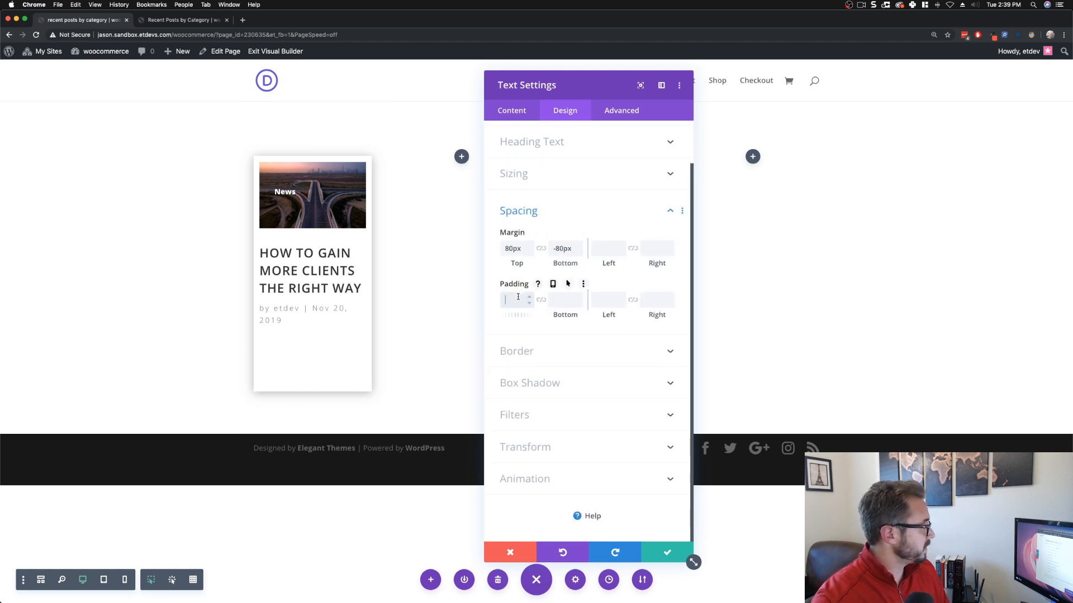
type("10")
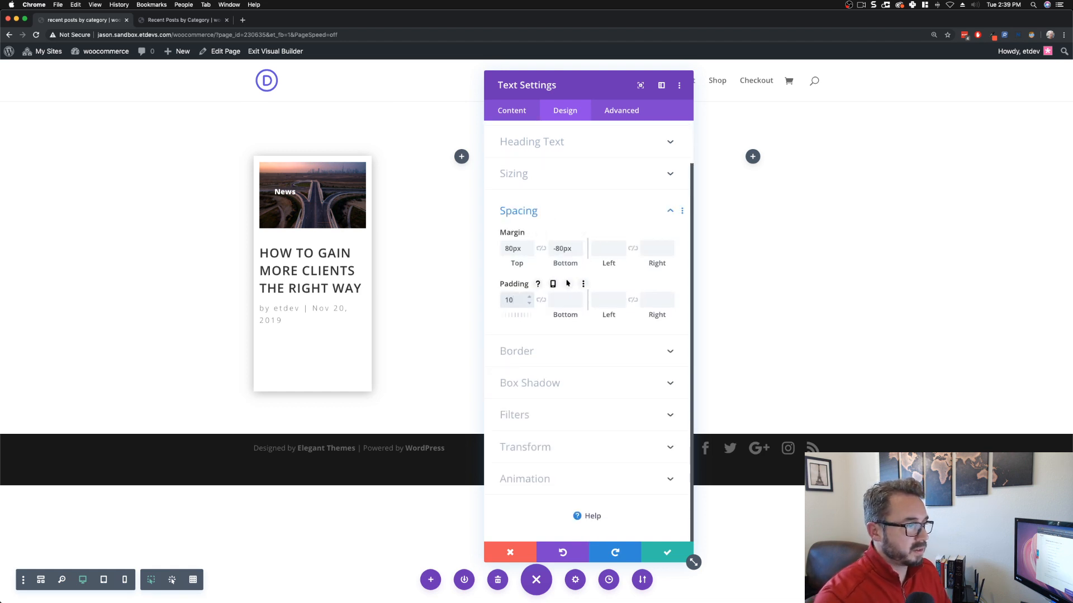
type("px")
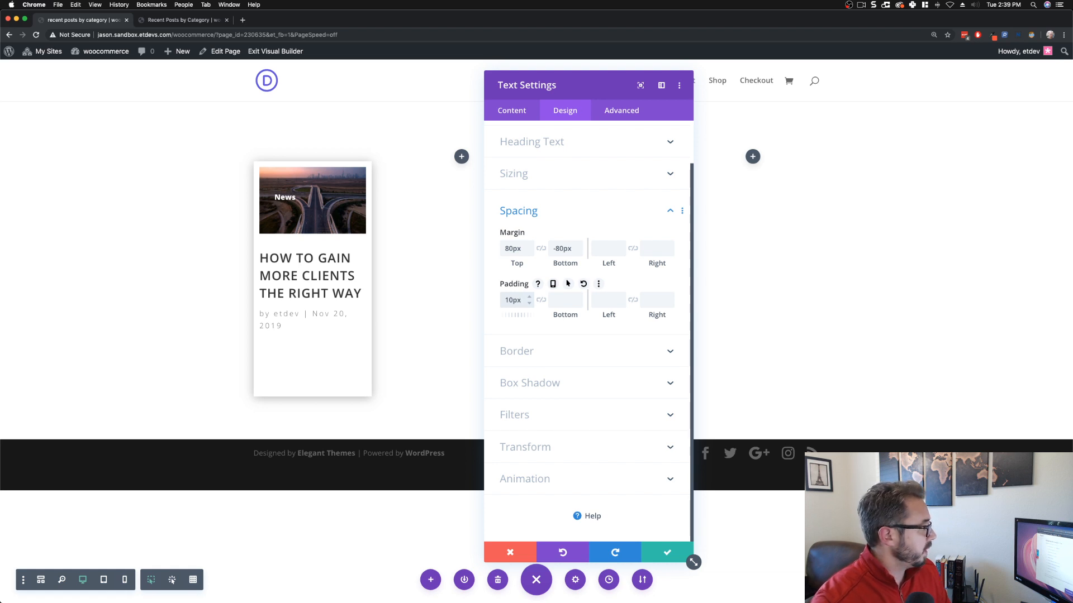
left_click(540, 300)
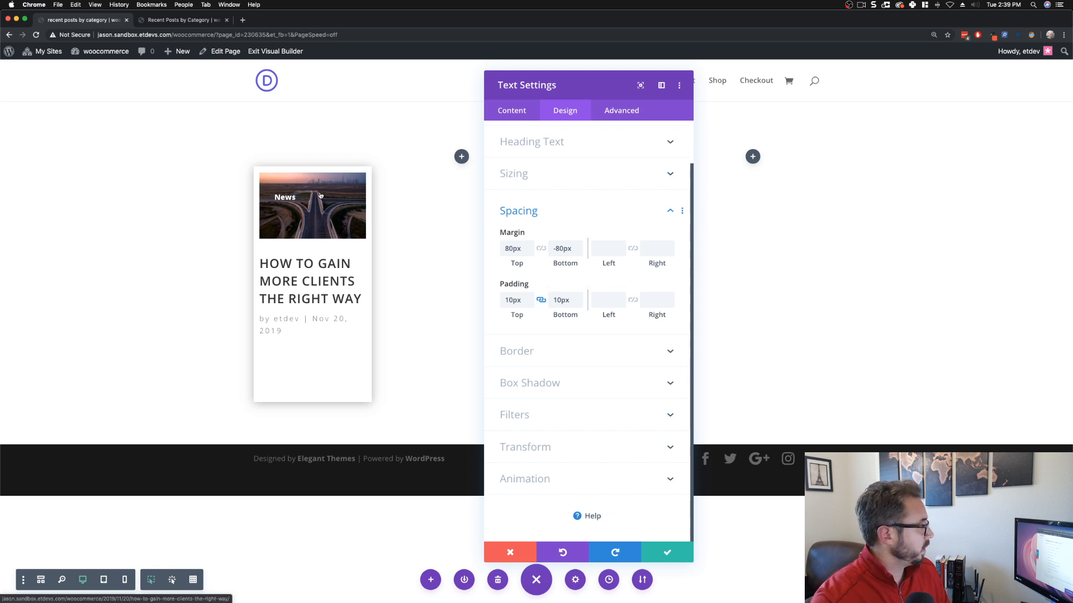
Step: Set the News text module's Z index to 1
left_click(613, 112)
left_click(567, 217)
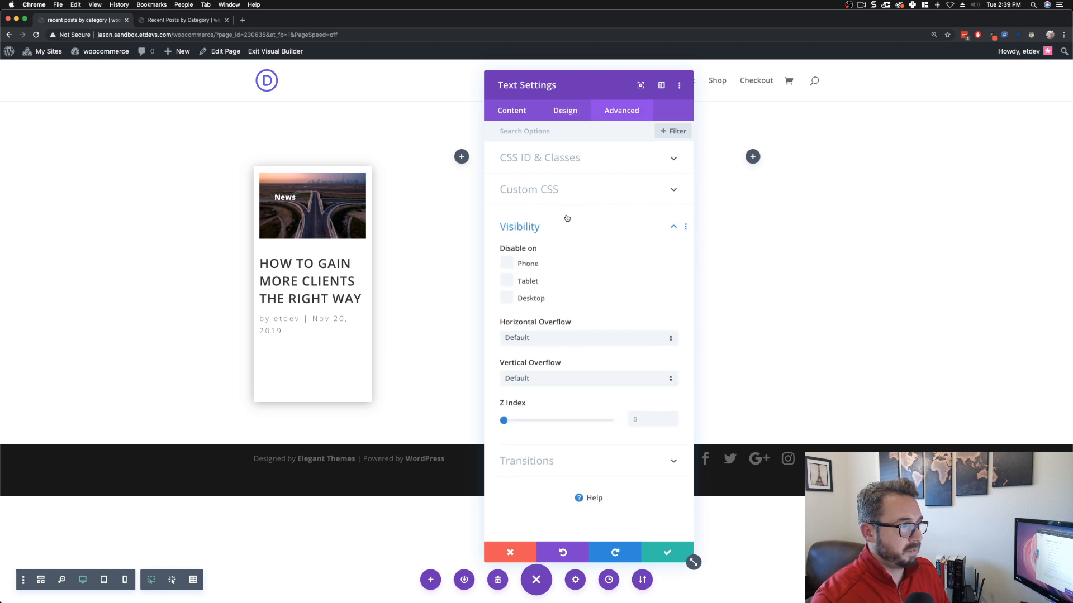
left_click(635, 419)
type("1")
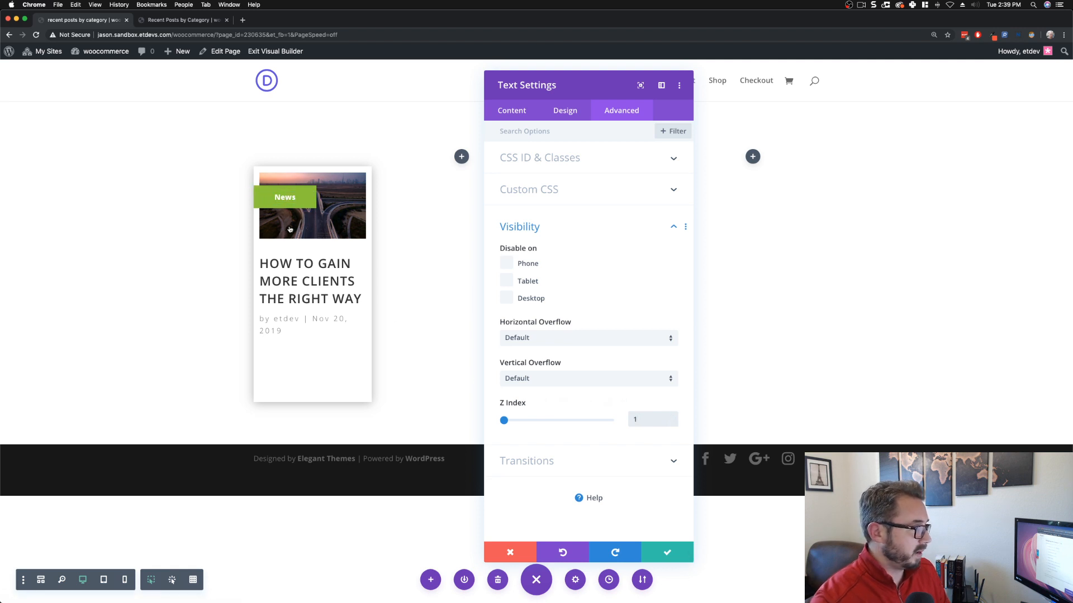
Step: Apply a Fade animation with a 1000ms delay to the News text module and save its settings
left_click(564, 111)
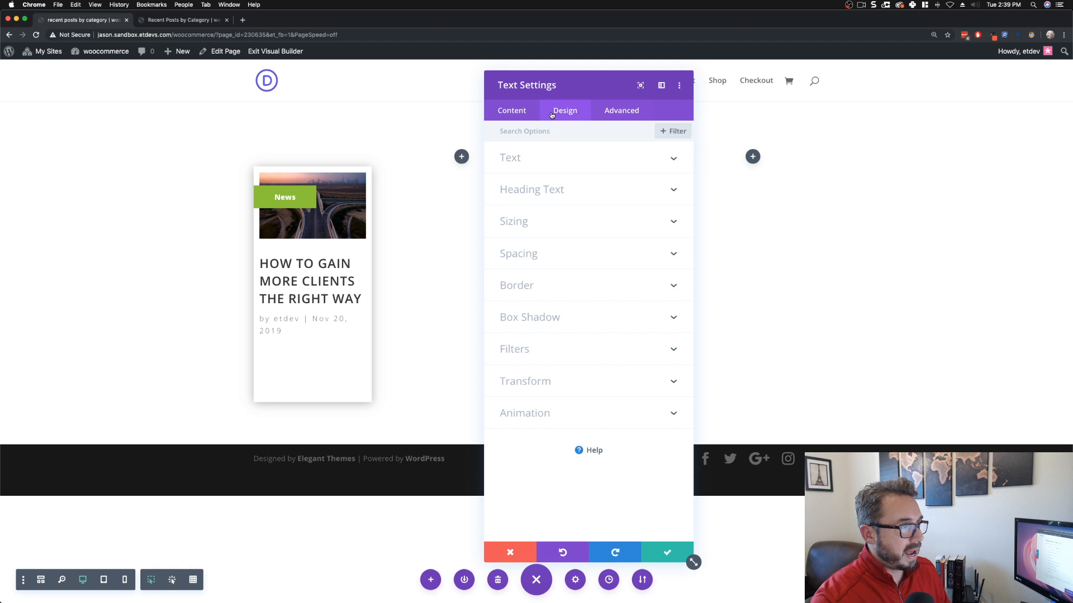
left_click(579, 412)
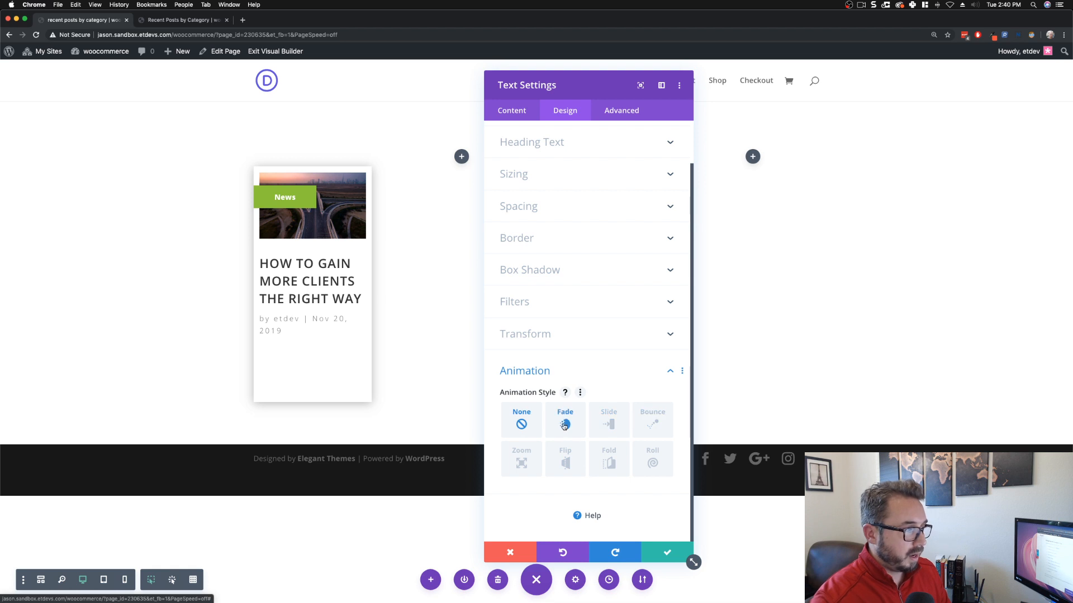
left_click(576, 422)
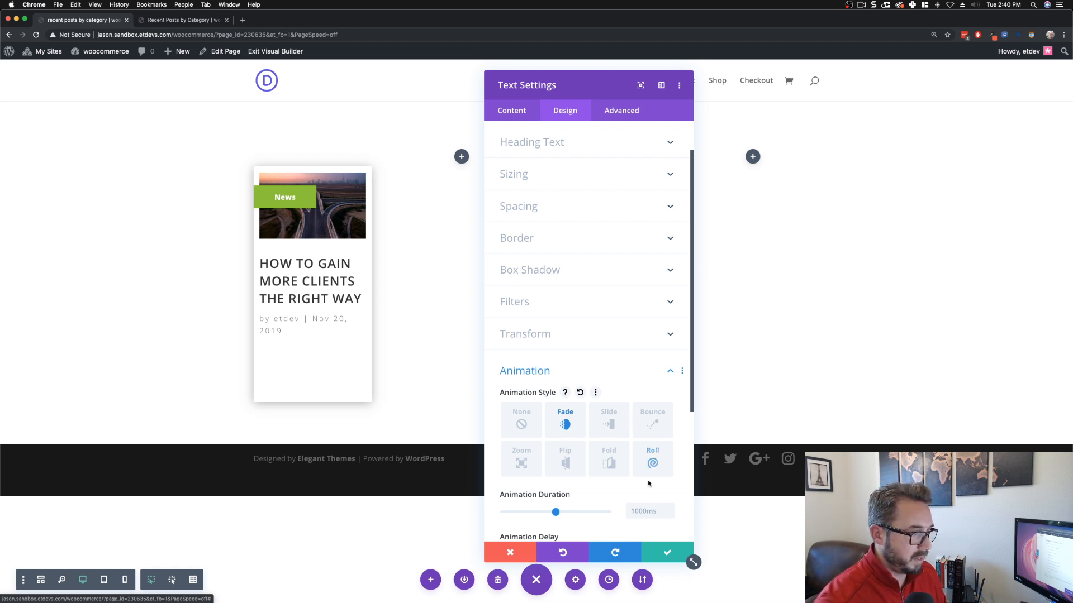
scroll(615, 464, "down", 4)
scroll(619, 469, "down", 1)
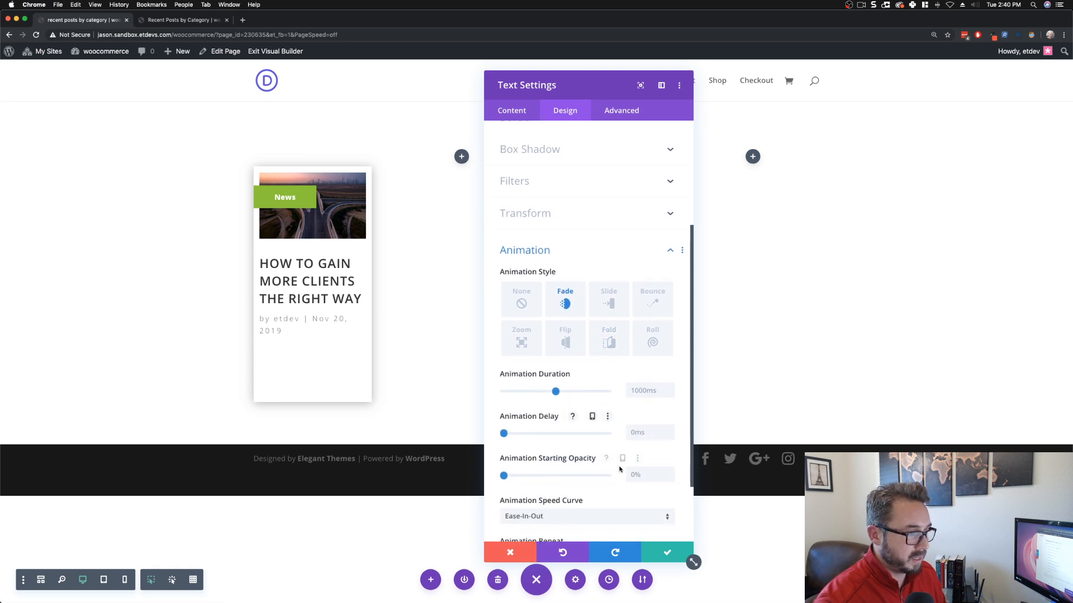
left_click(646, 433)
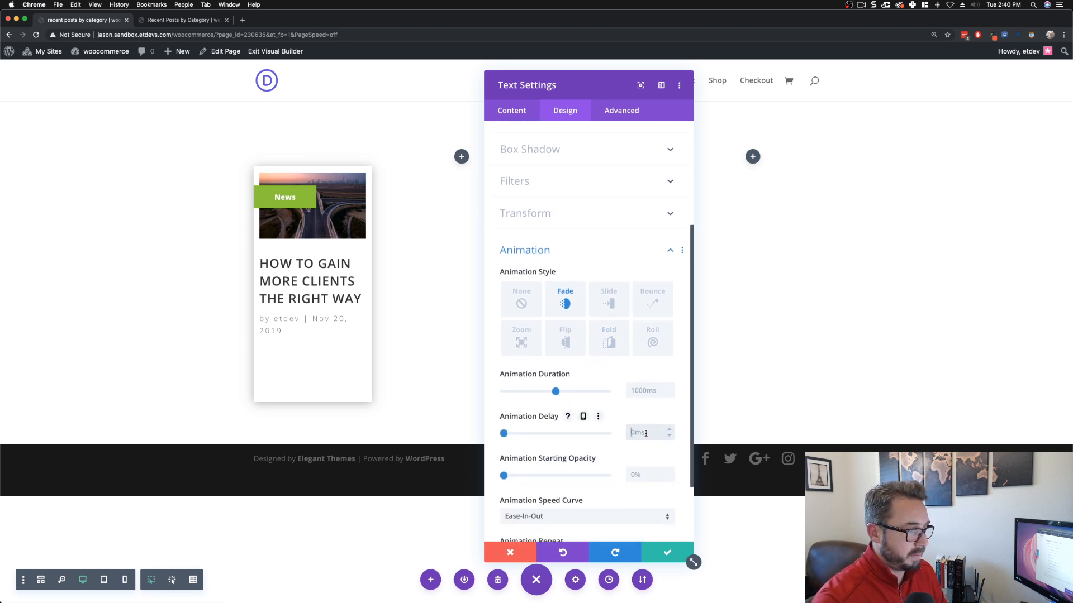
type("1000")
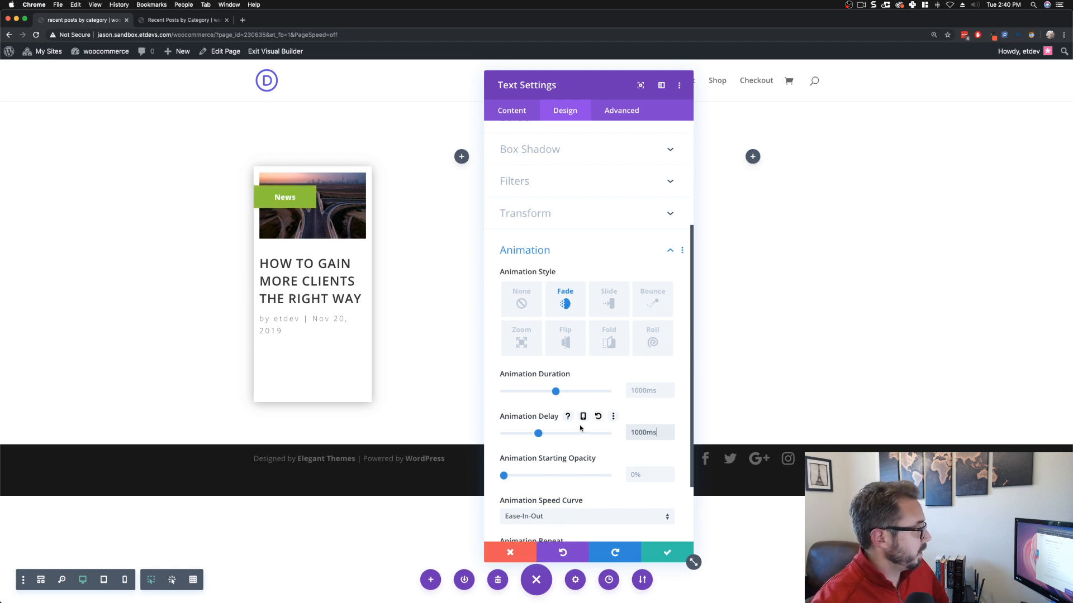
left_click(667, 552)
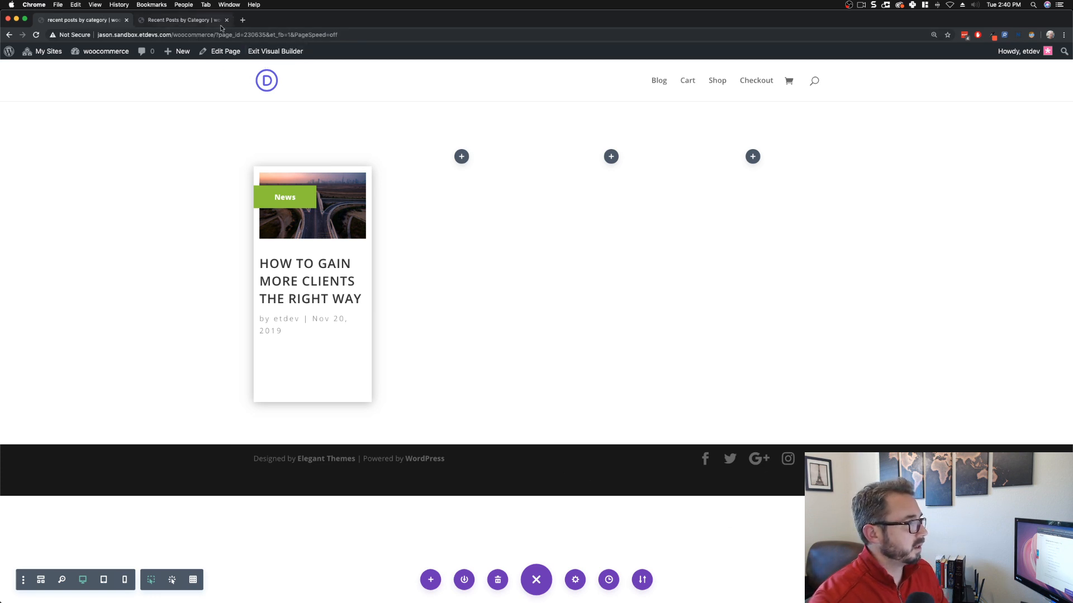
Step: Open the page outside the Visual Builder in a new browser tab and view the News card
right_click(255, 49)
left_click(268, 55)
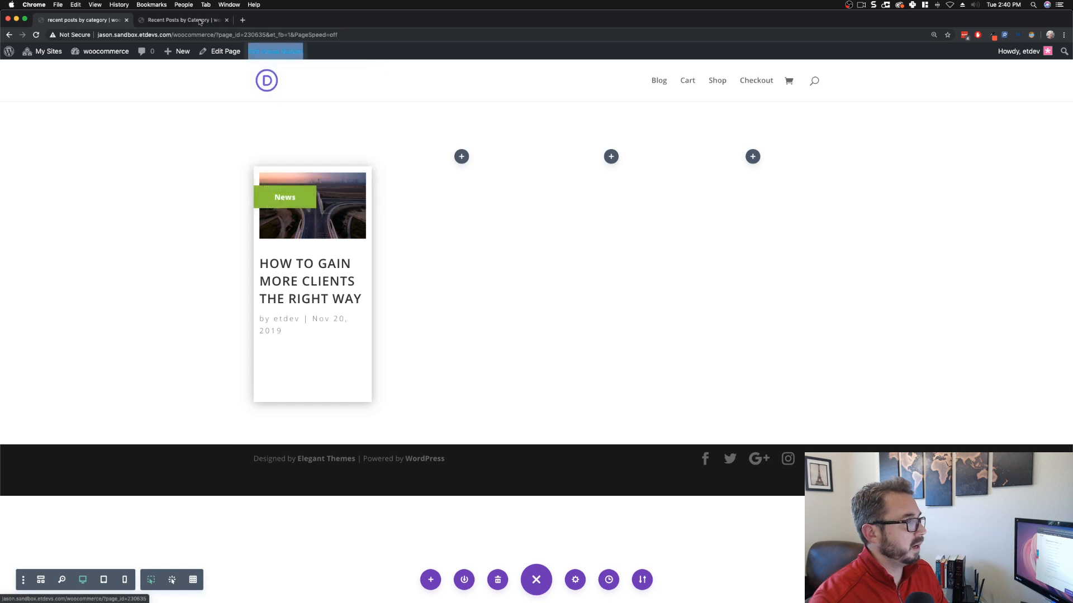
left_click(184, 21)
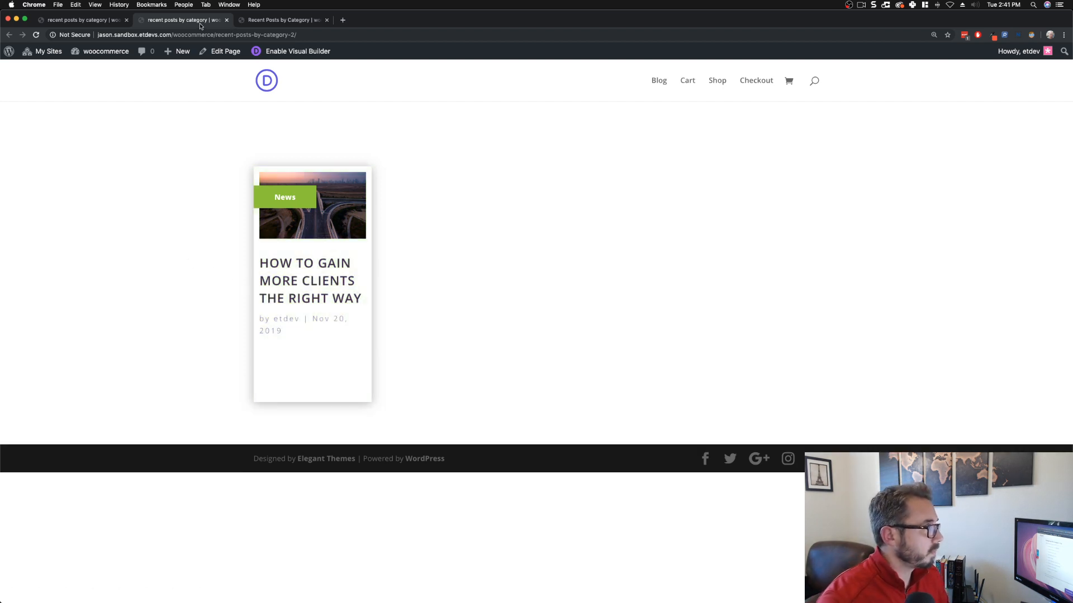
Step: Back in the Visual Builder, set the Blog module's hover text color to Light and save the module settings
left_click(99, 23)
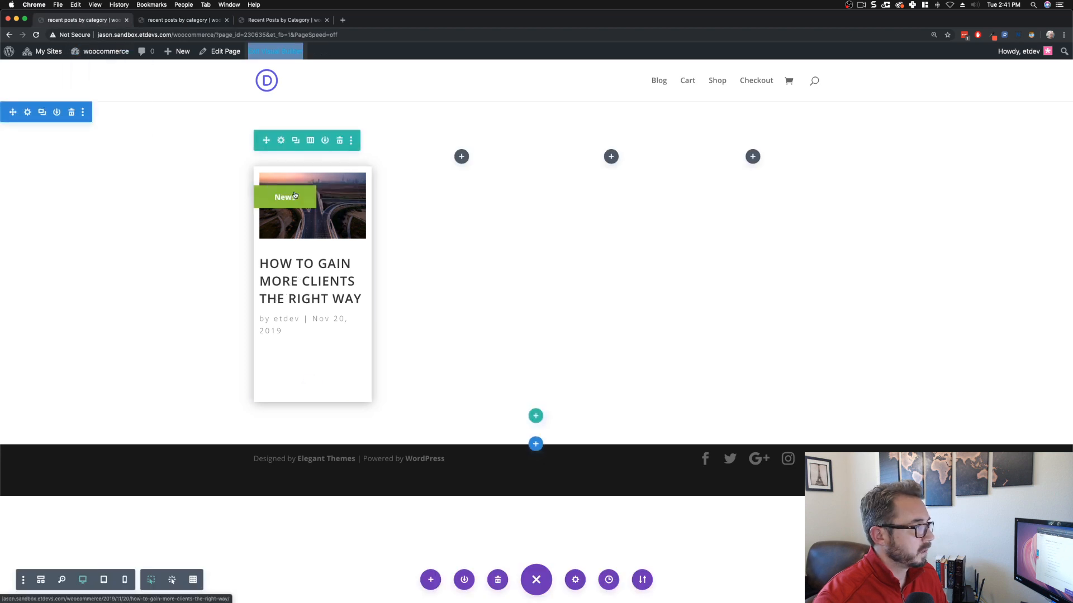
left_click(306, 249)
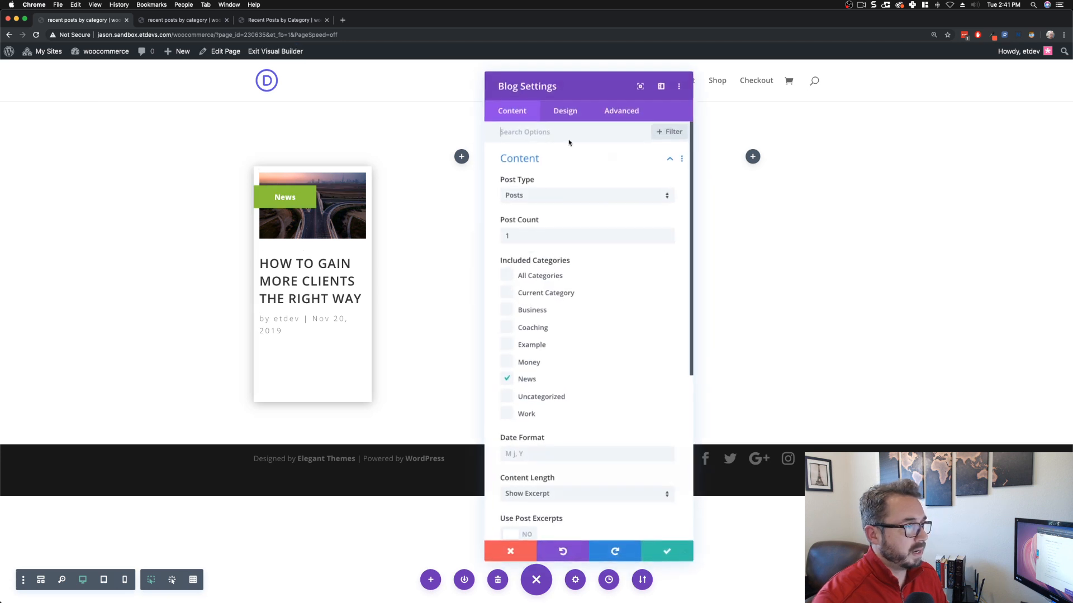
left_click(561, 111)
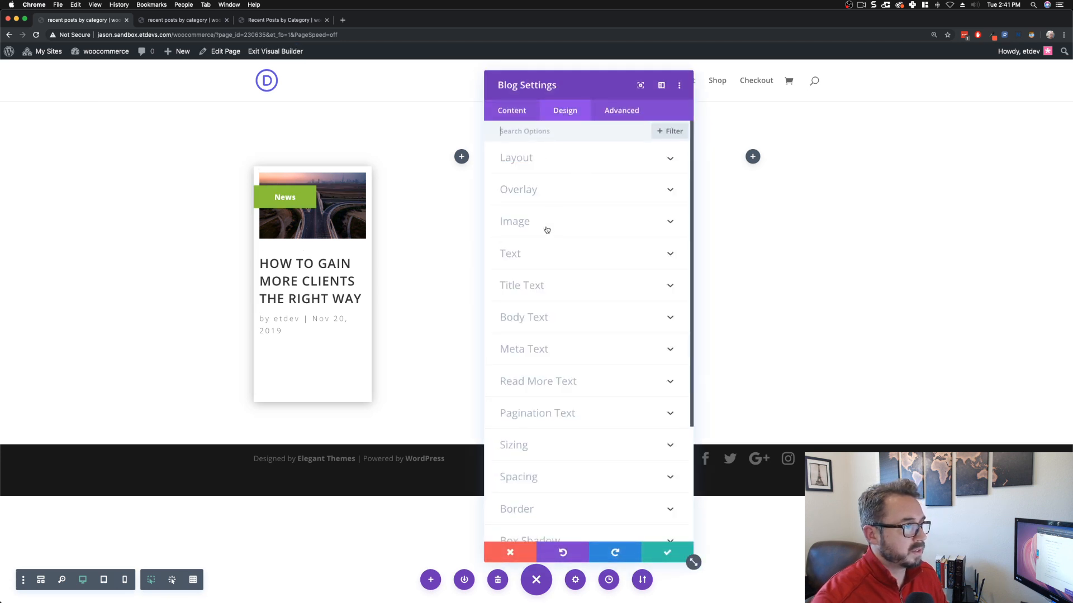
left_click(544, 252)
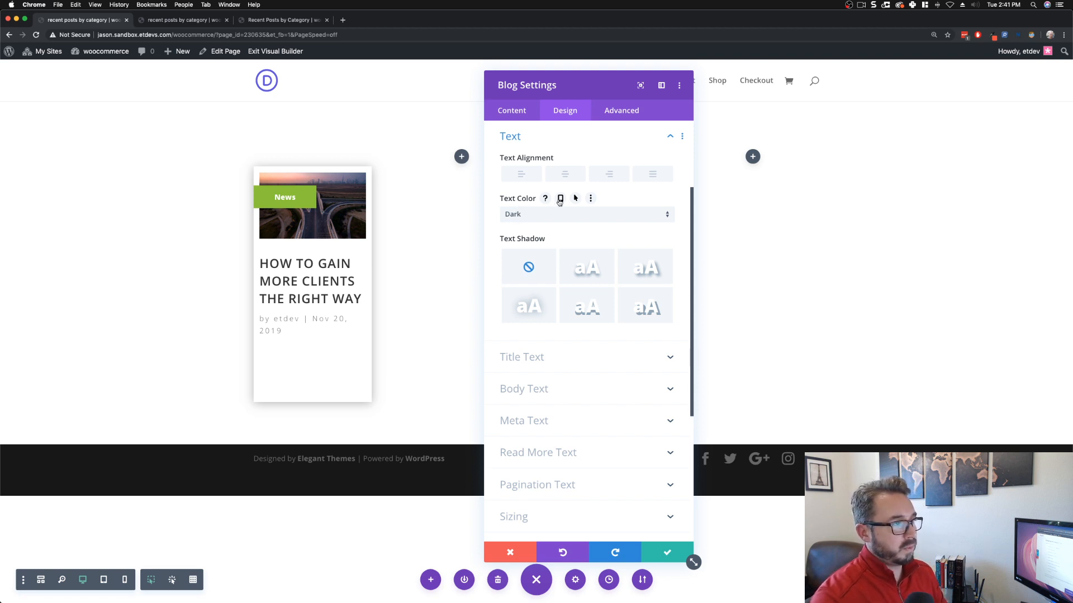
left_click(559, 201)
left_click(575, 200)
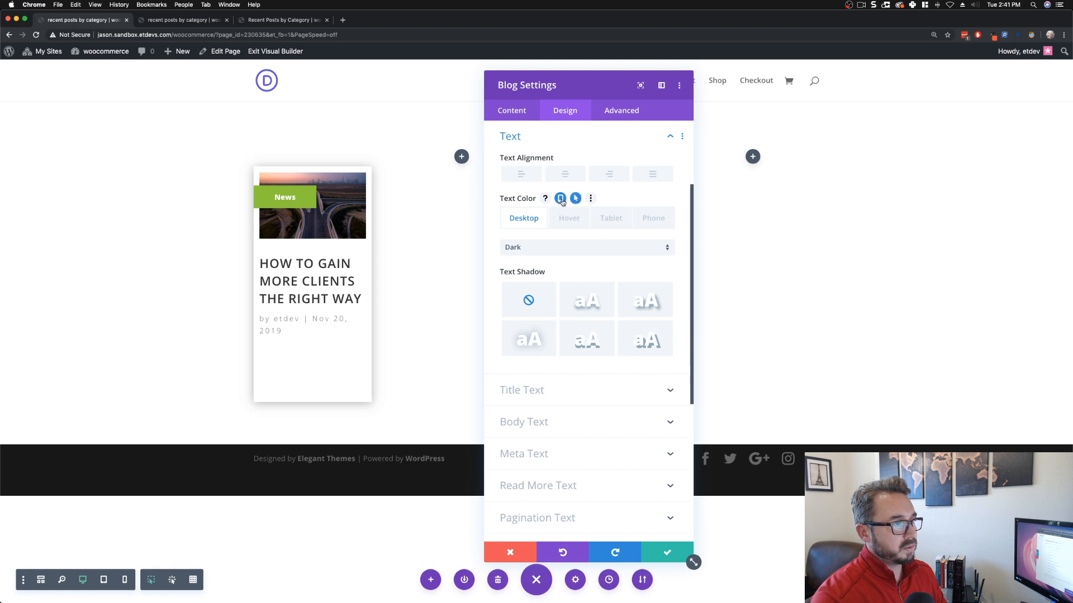
left_click(561, 202)
left_click(631, 218)
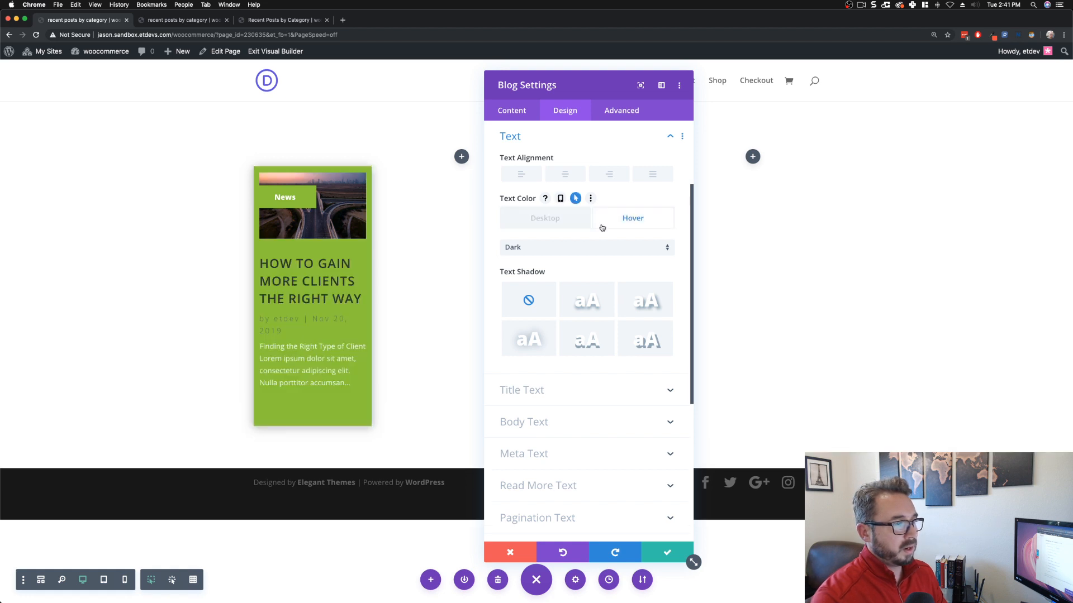
left_click(559, 254)
left_click(553, 264)
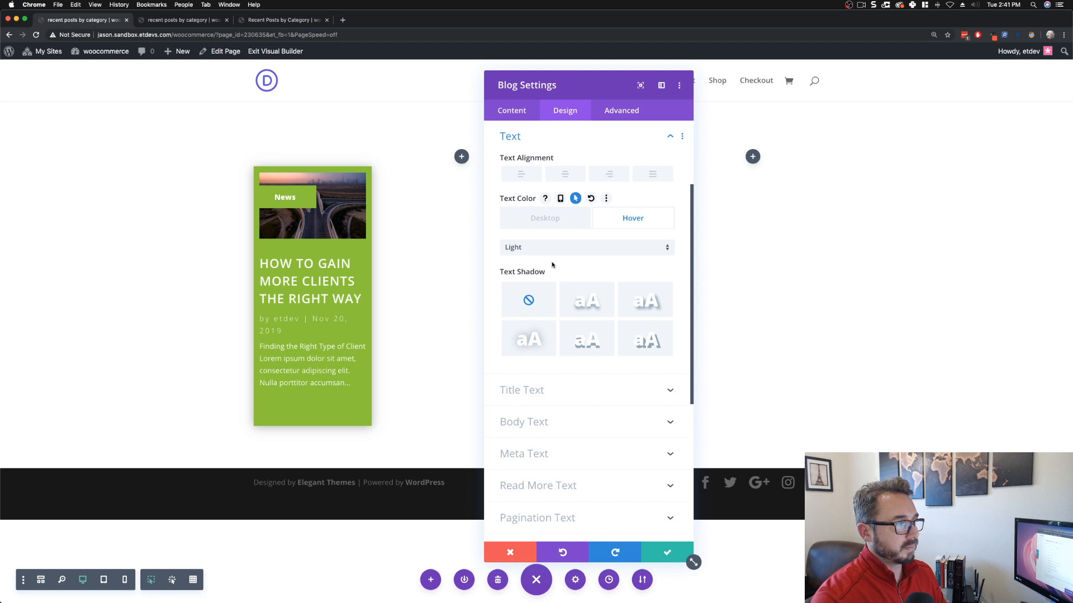
left_click(667, 553)
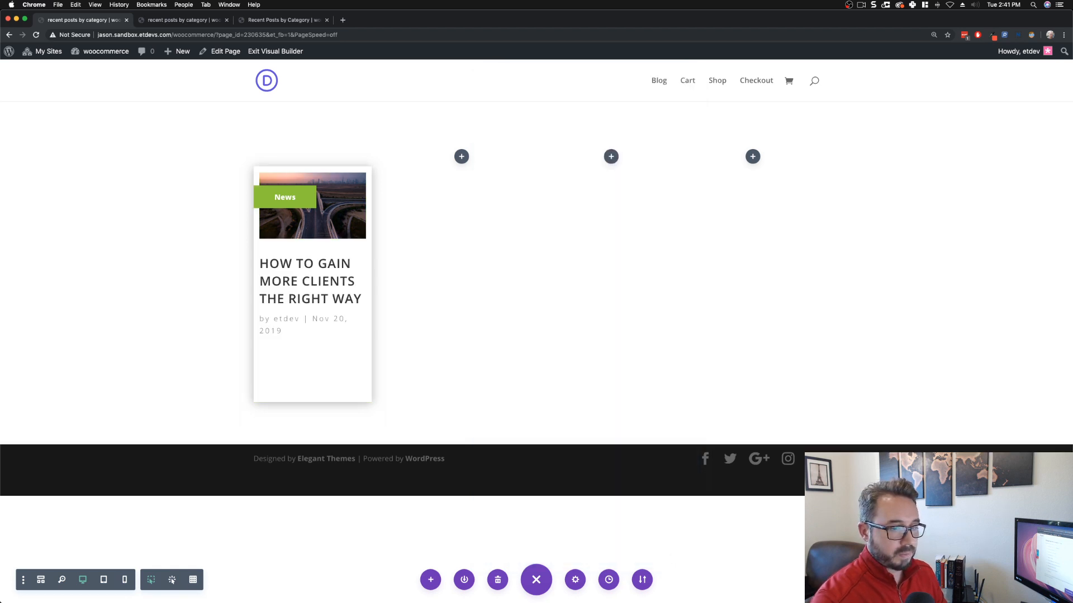
Step: Reload the published page in the other browser tab and check the News card's hover effect
left_click(206, 22)
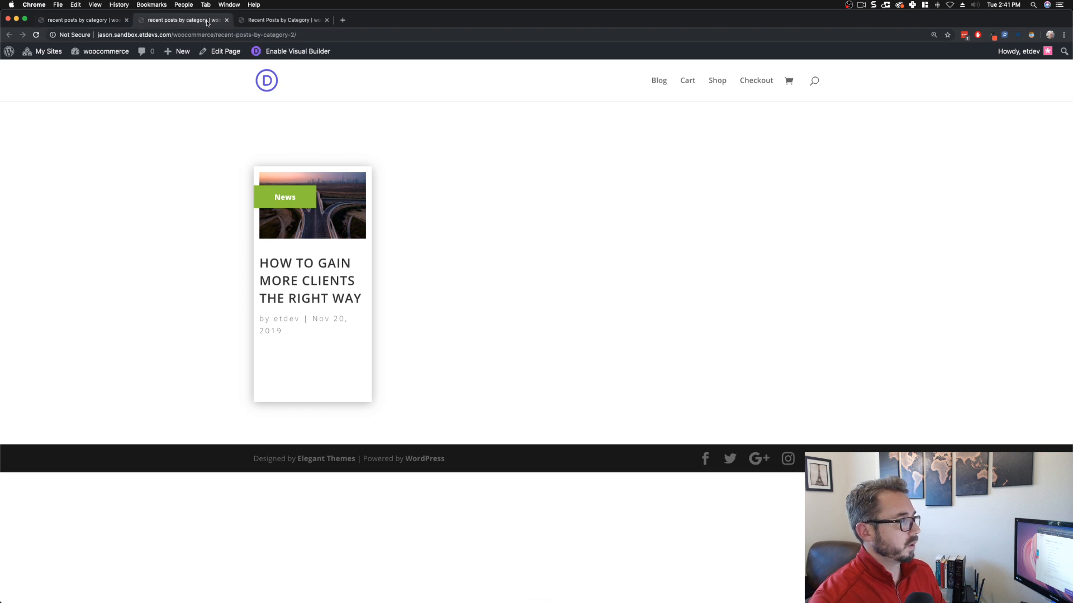
key("super+r")
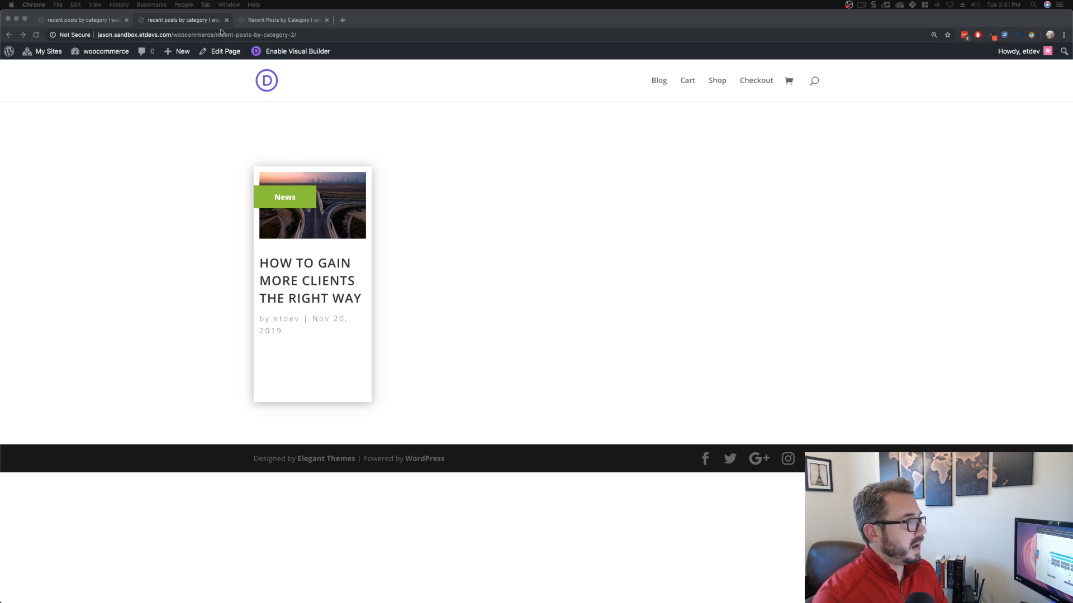
left_click(200, 26)
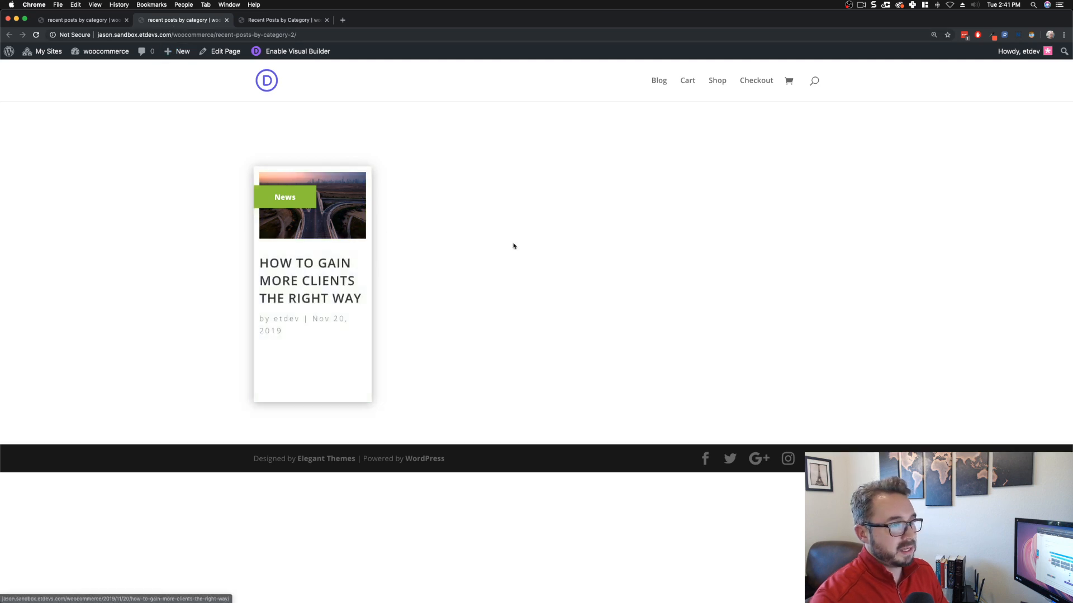
Step: Back in the Visual Builder, switch to wireframe view and copy the first column's Text and Blog modules into the other three columns
left_click(107, 22)
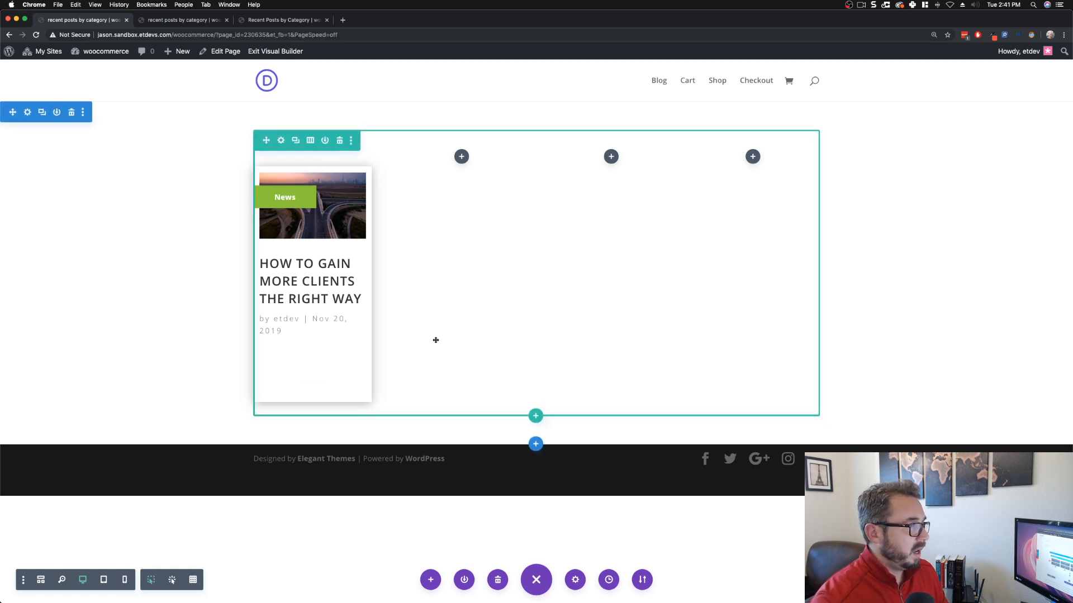
left_click(41, 581)
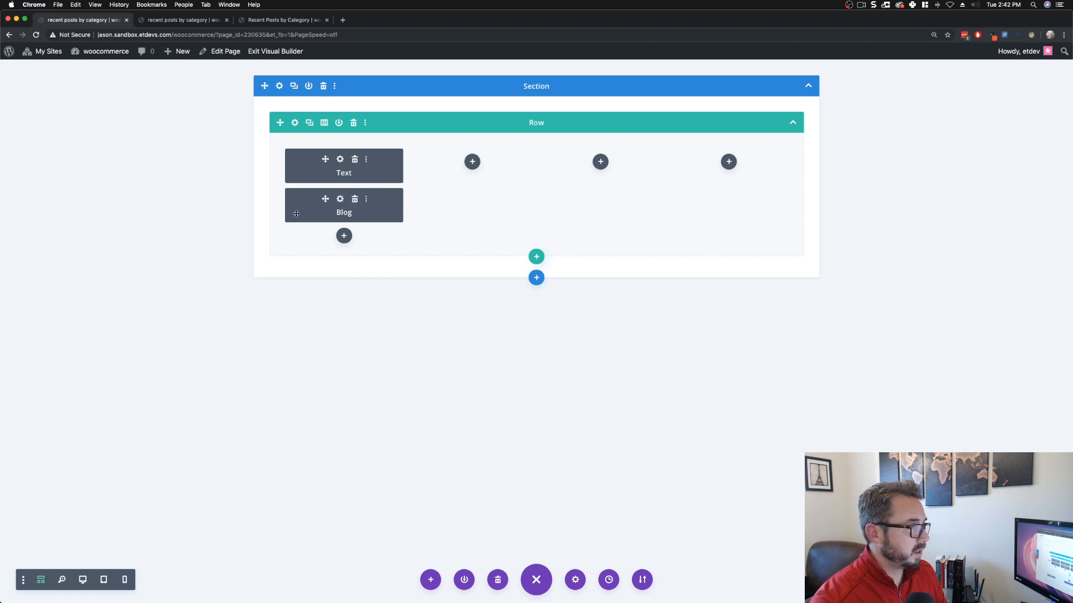
right_click(309, 175)
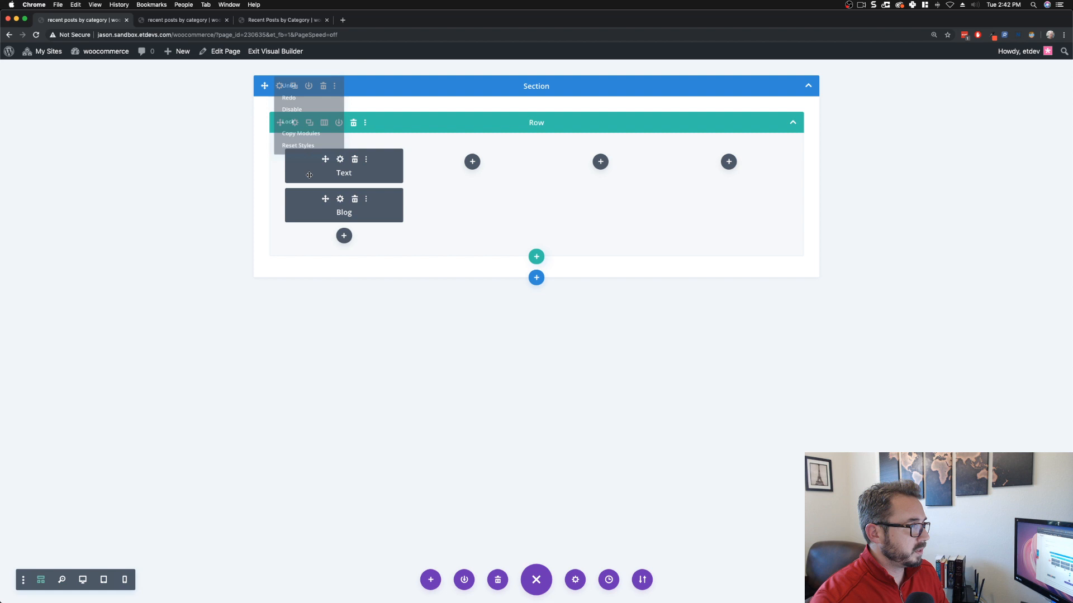
left_click(304, 144)
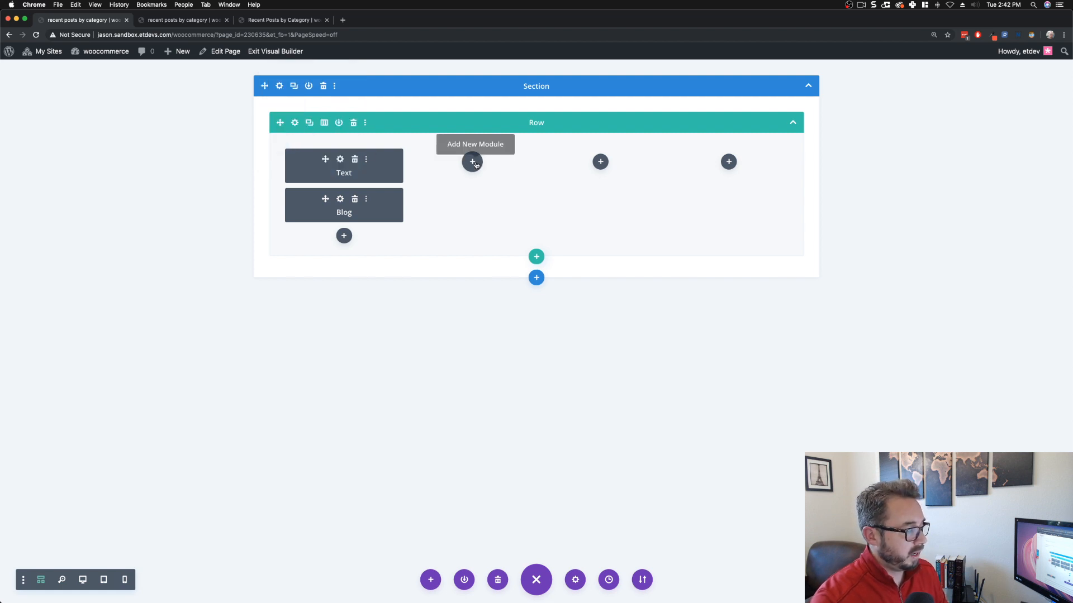
key("super+v")
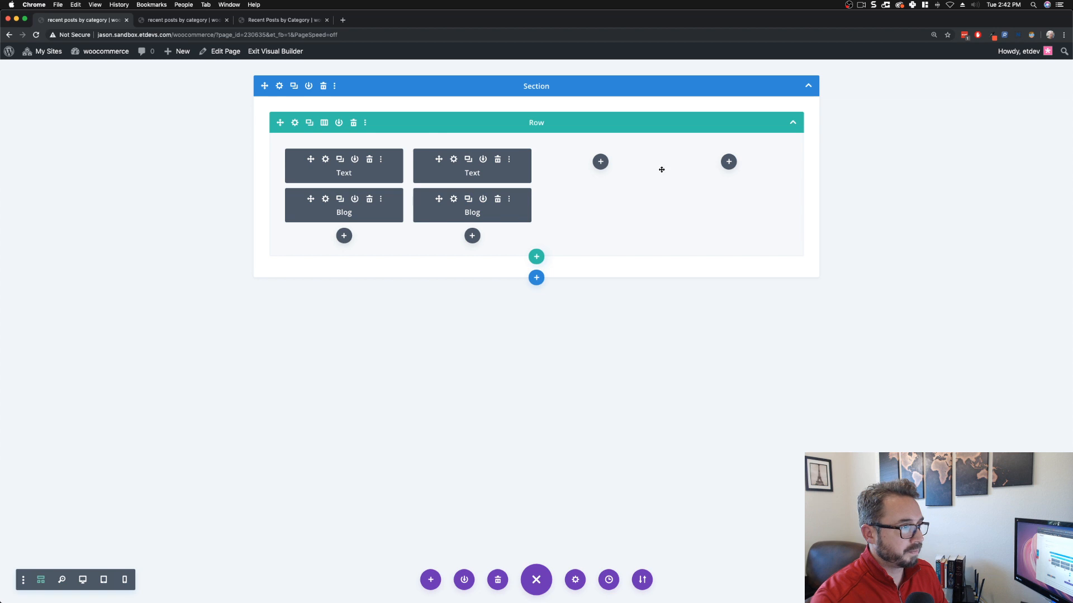
key("super+v")
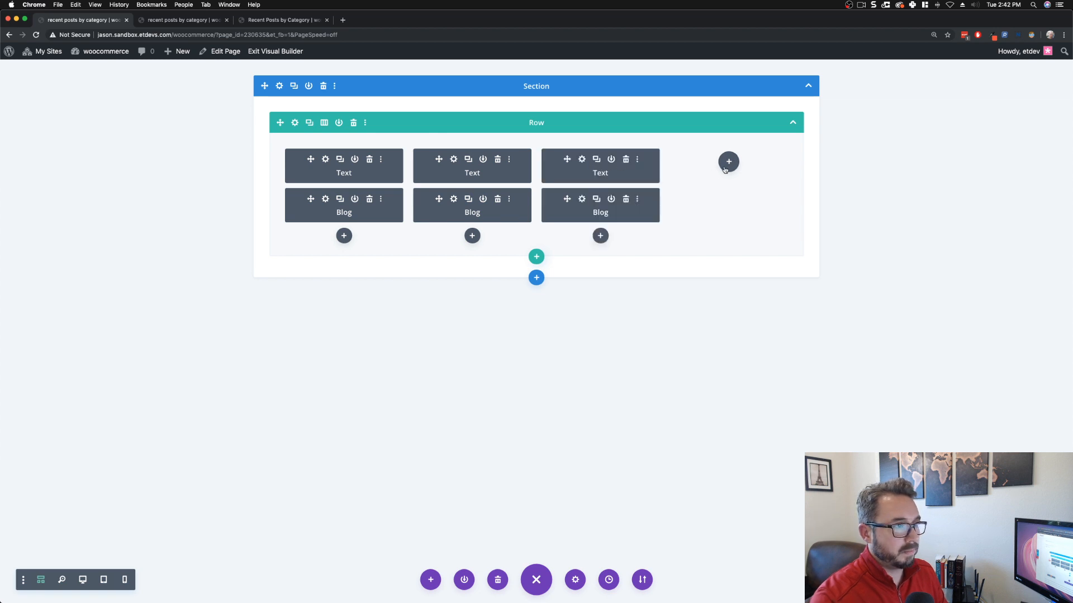
key("super+v")
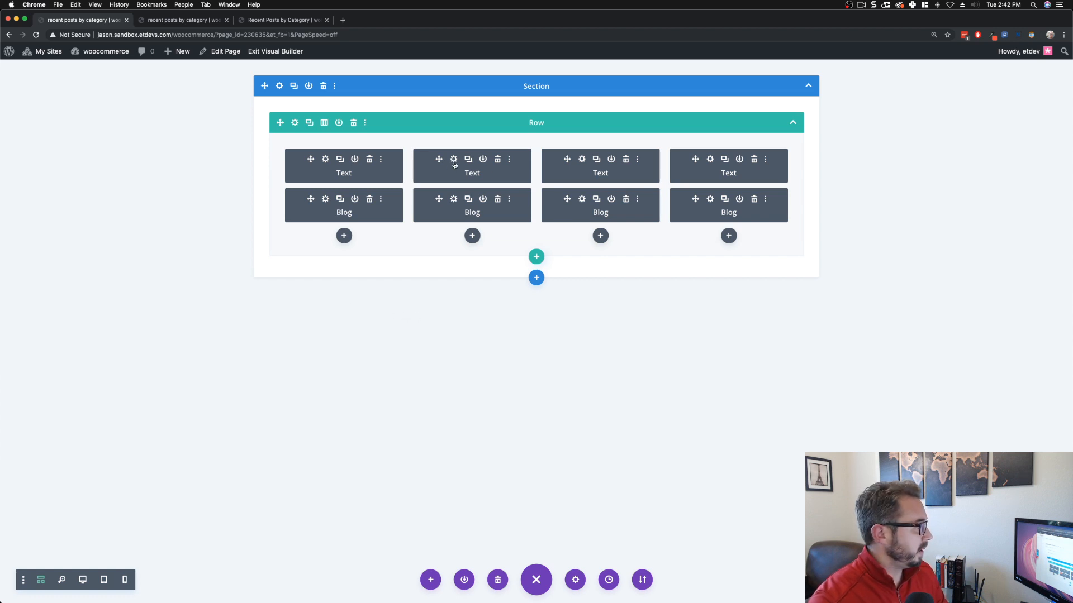
Step: Change the second column's Blog module to include only the Business category instead of News
left_click(456, 204)
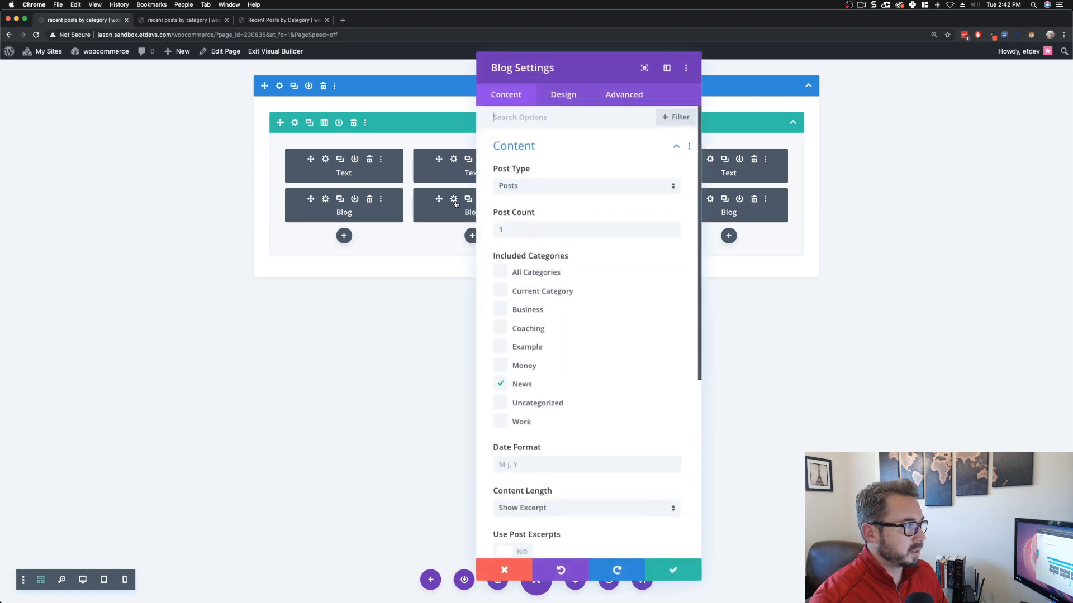
left_click_drag(580, 86, 649, 84)
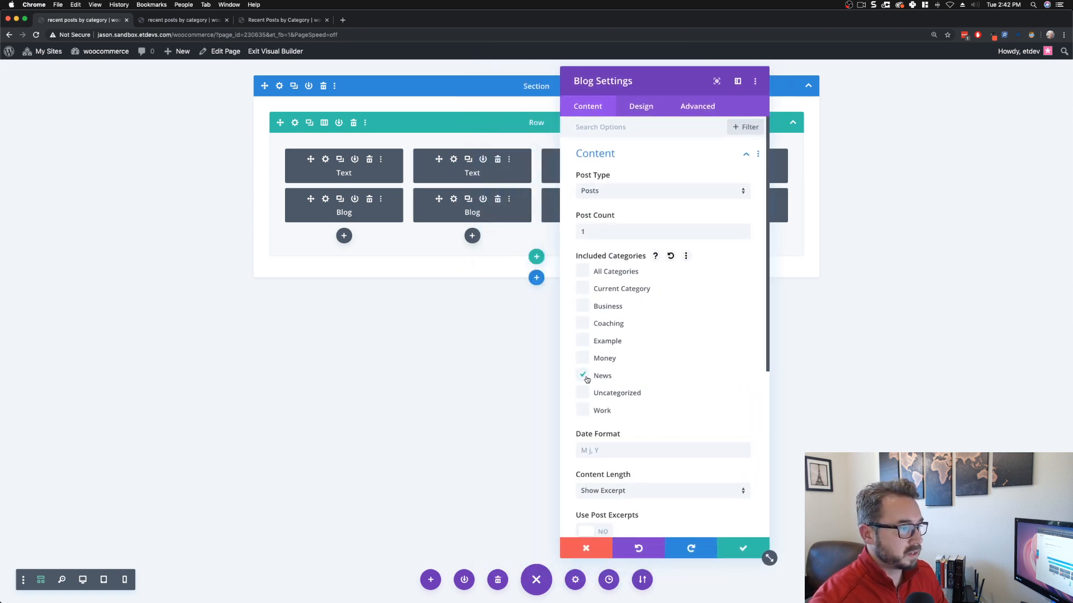
left_click(584, 311)
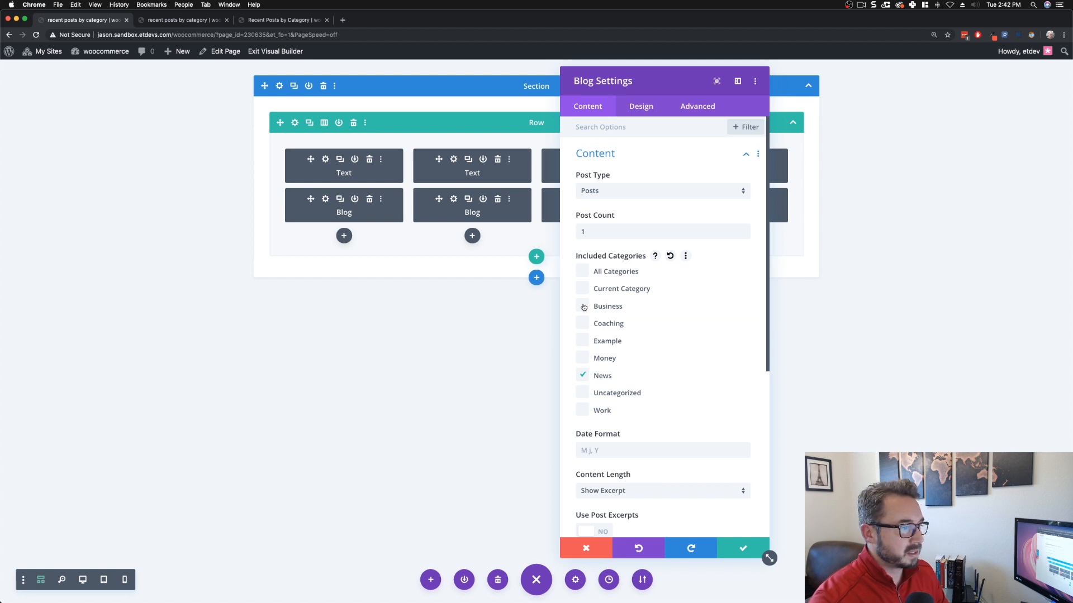
left_click(584, 377)
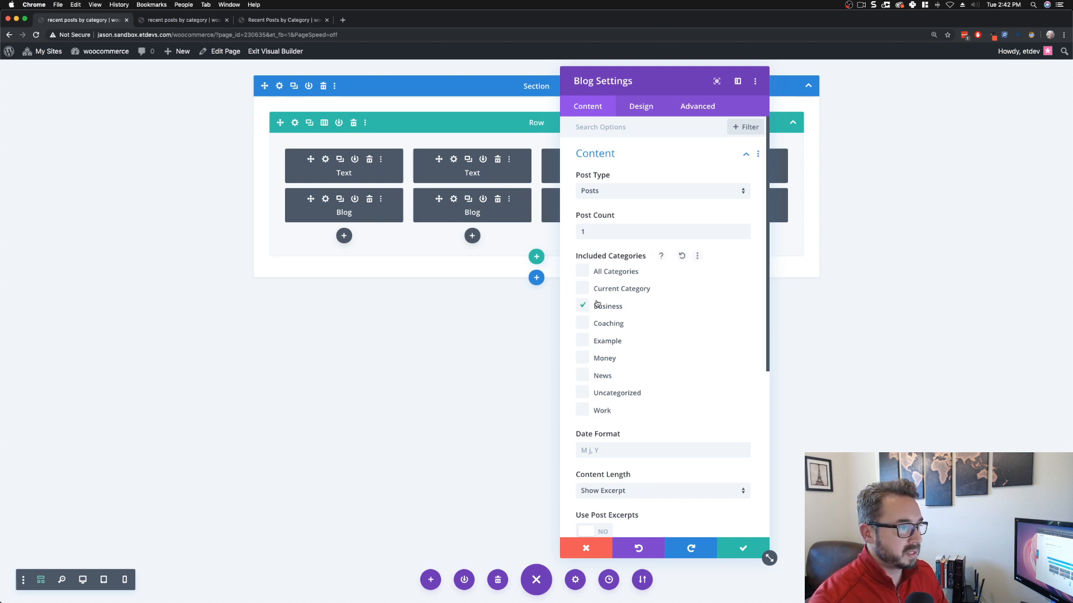
Step: Set the second column Blog module's hover background color to orange-red and save its settings
scroll(659, 413, "down", 3)
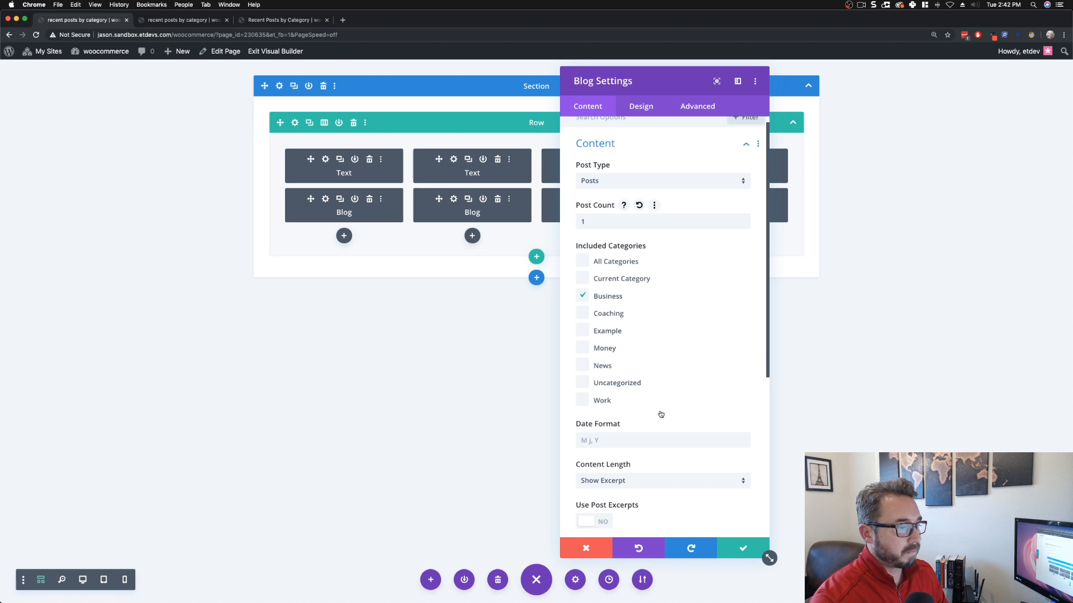
scroll(665, 413, "down", 6)
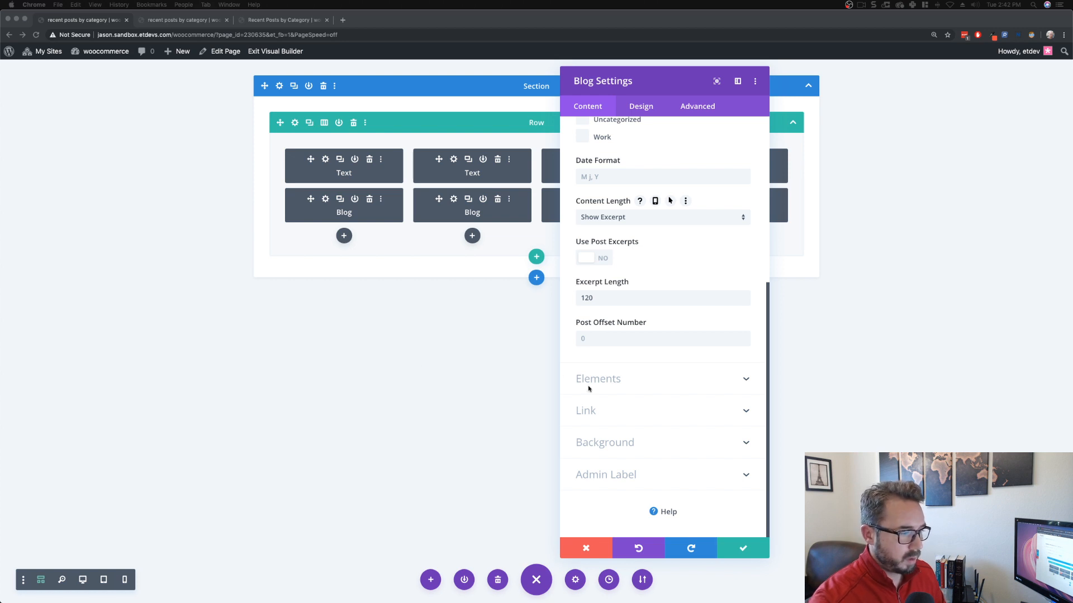
left_click(606, 442)
left_click(606, 442)
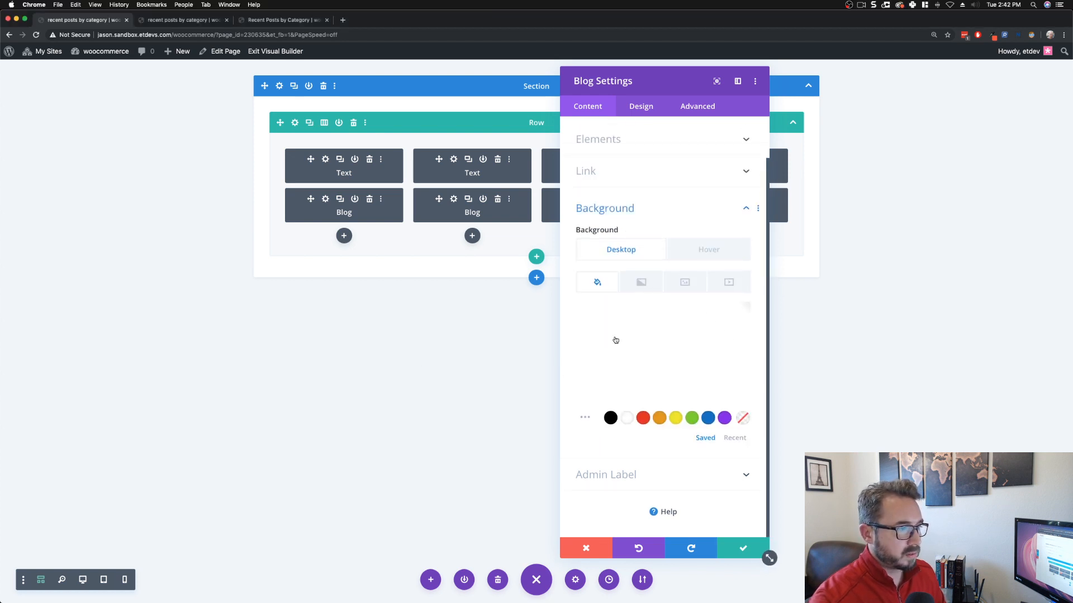
left_click(710, 250)
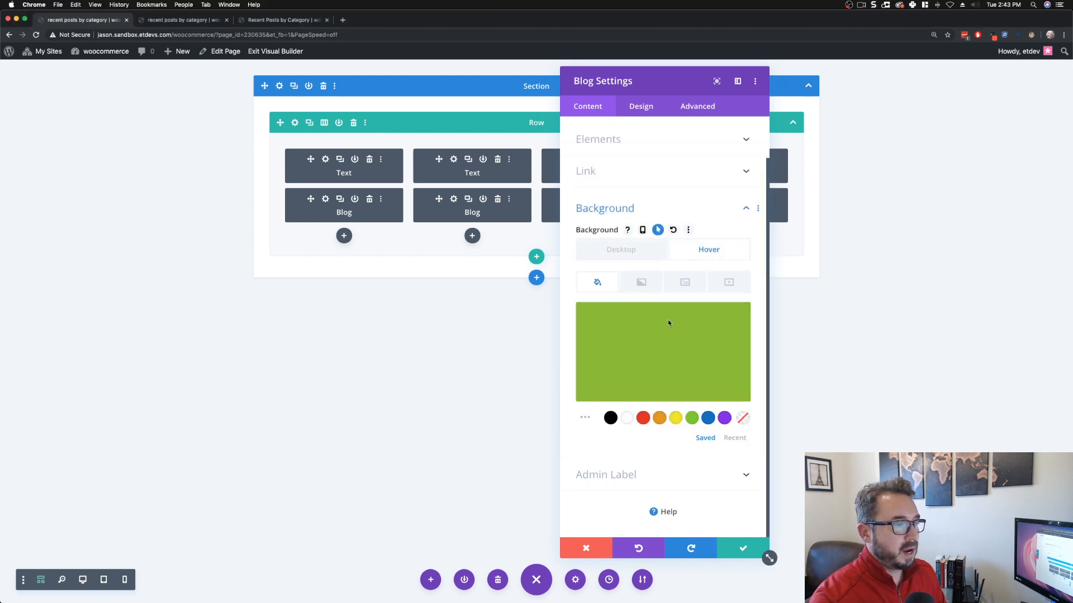
left_click(642, 348)
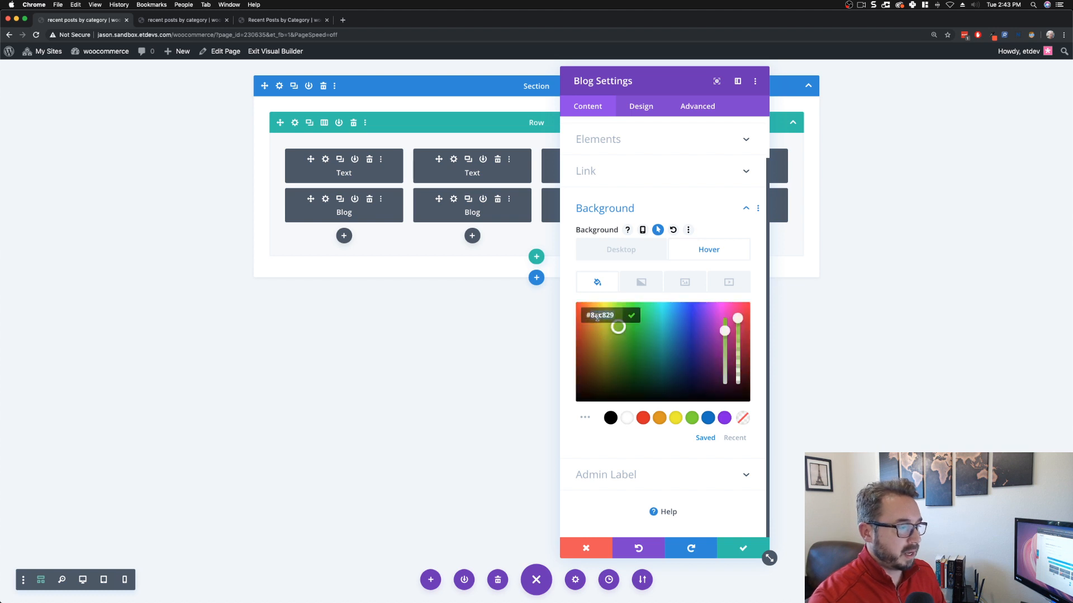
key("super+v")
left_click(563, 367)
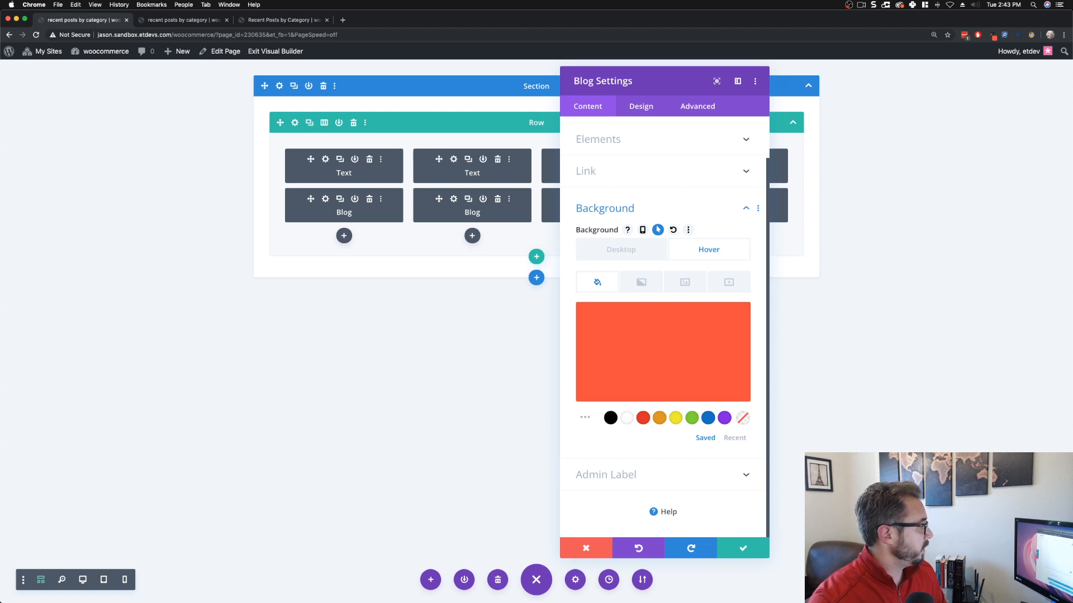
left_click(729, 550)
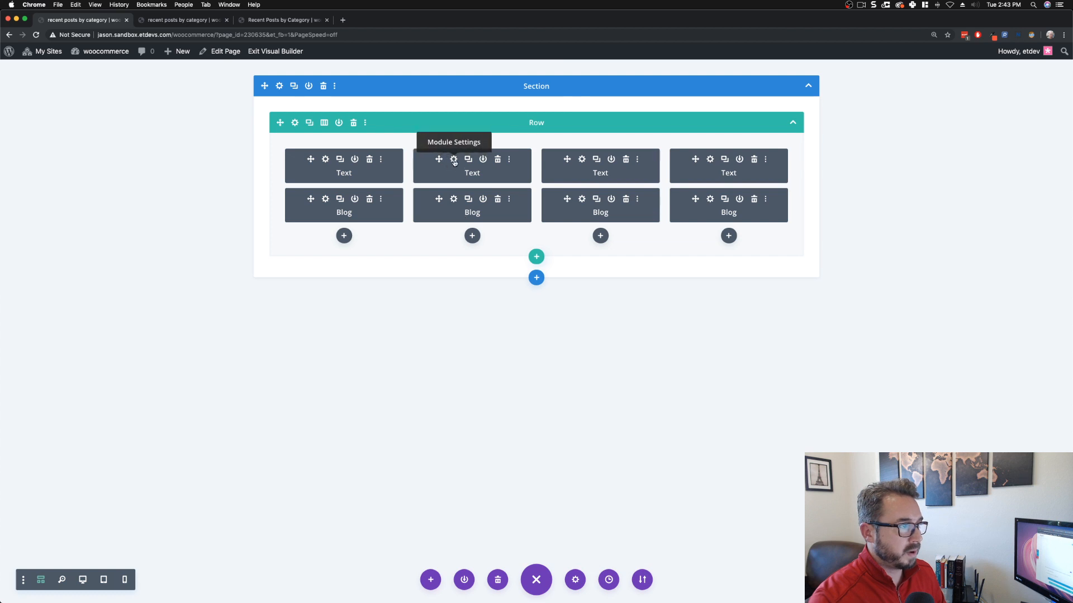
Step: Replace the body text of the second column's Text module with "Business"
left_click(450, 163)
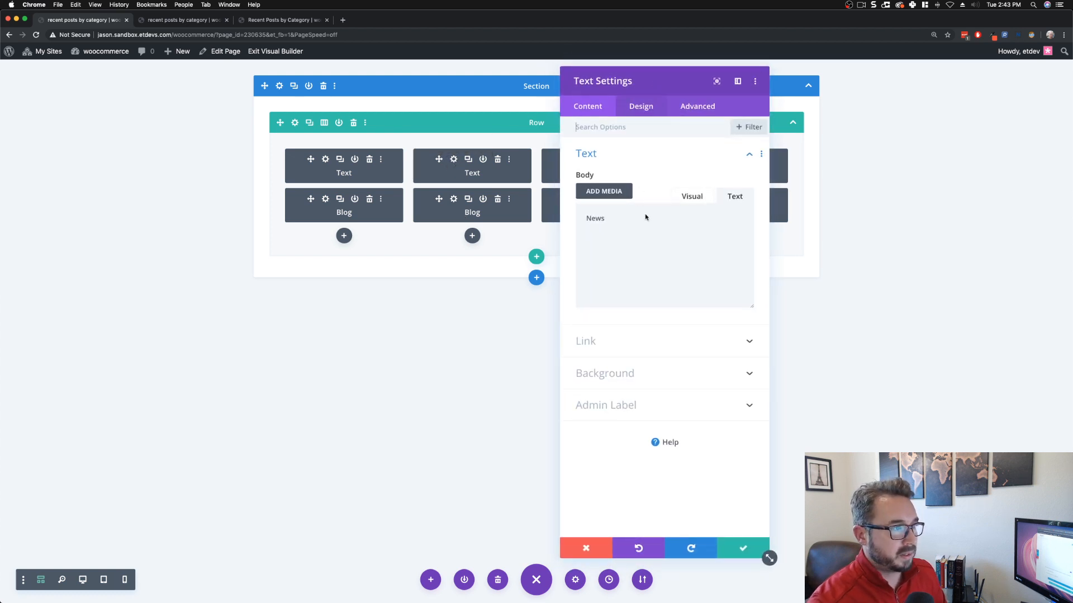
left_click_drag(628, 218, 567, 219)
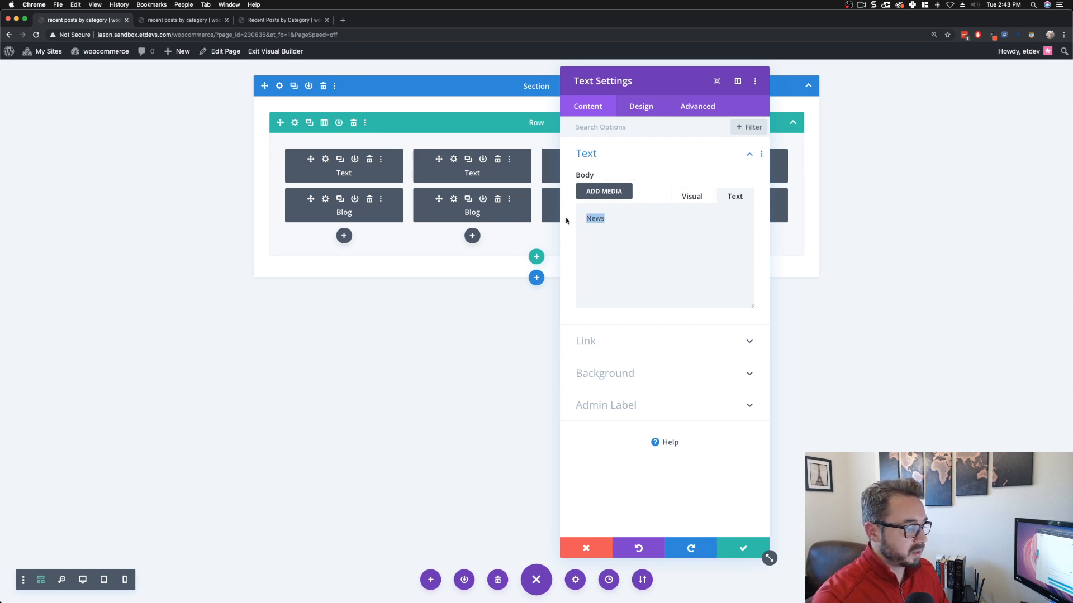
type("Business")
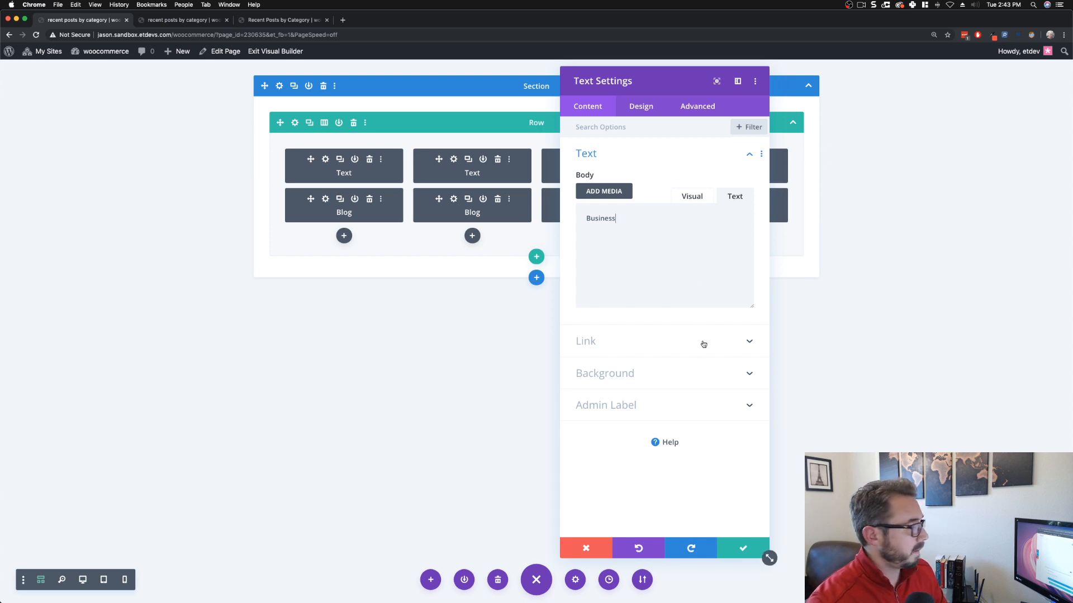
Step: Give the Business text module the same orange-red background color and save its settings
left_click(689, 374)
left_click(666, 336)
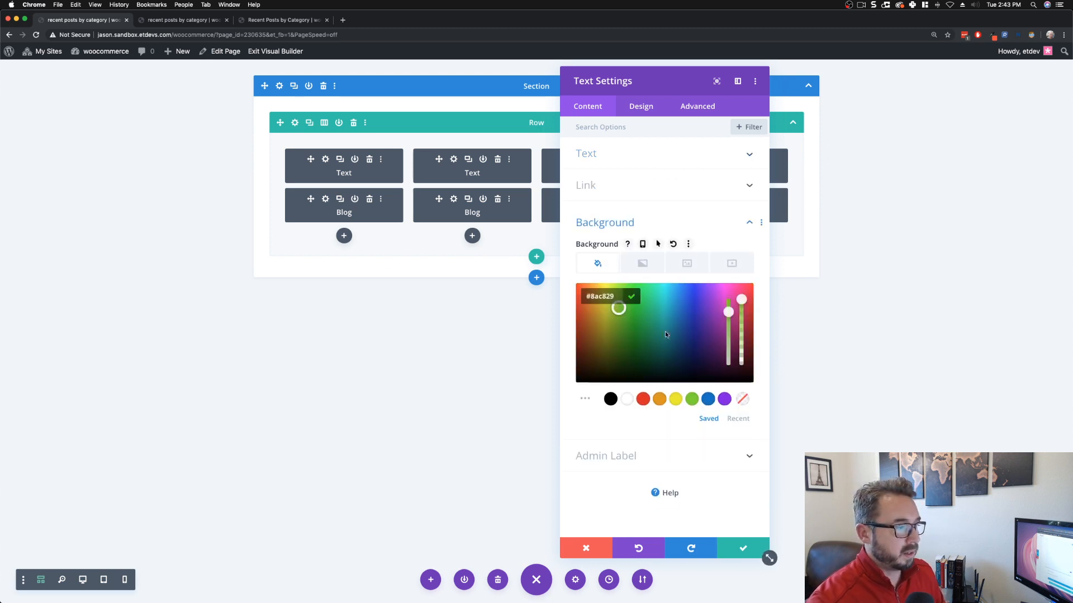
type("f64937")
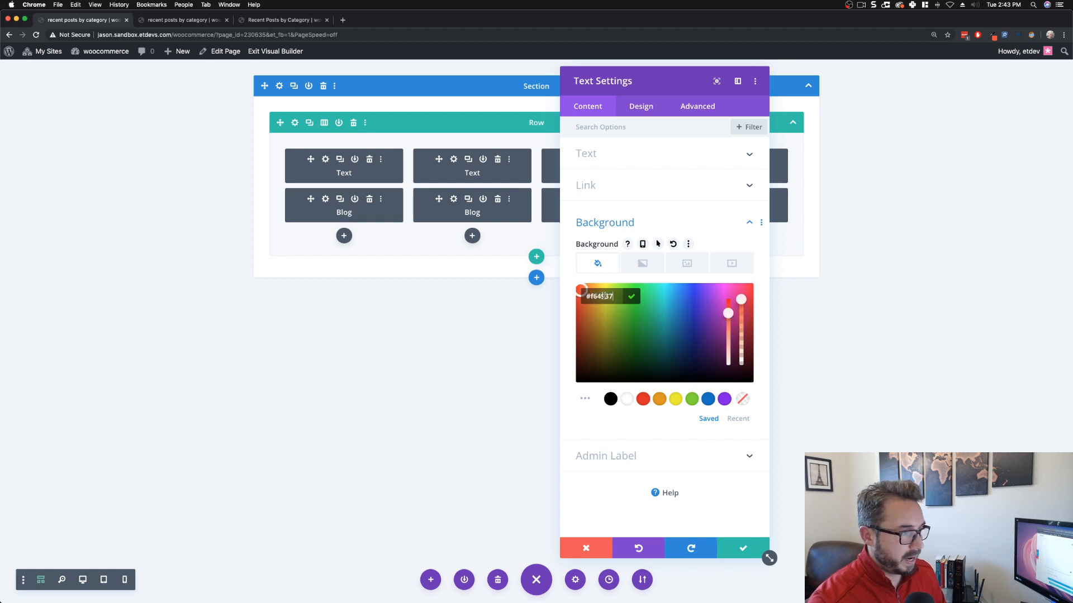
left_click(568, 335)
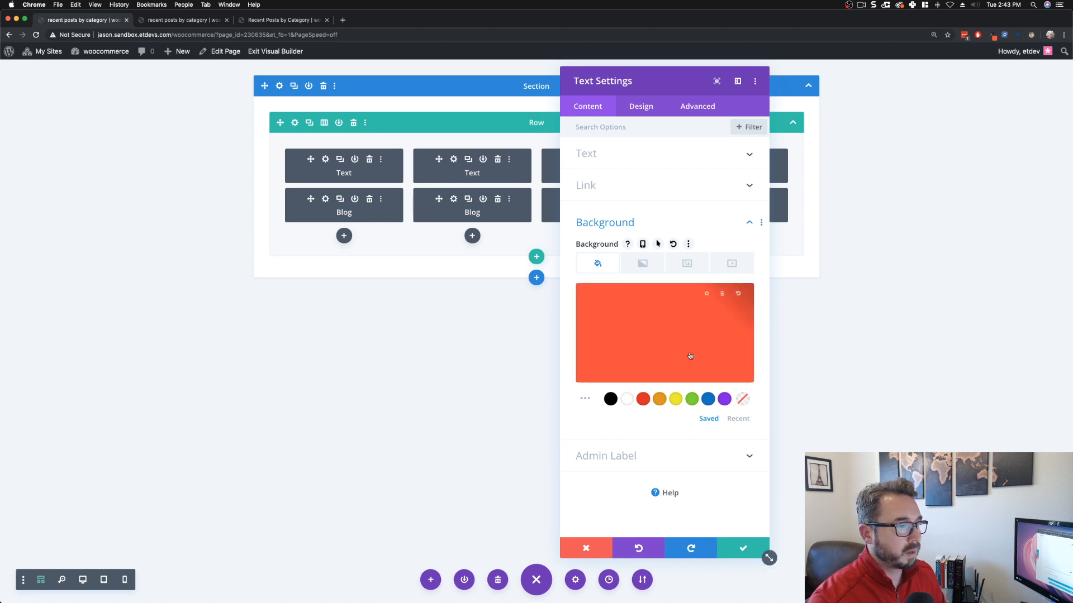
left_click(742, 549)
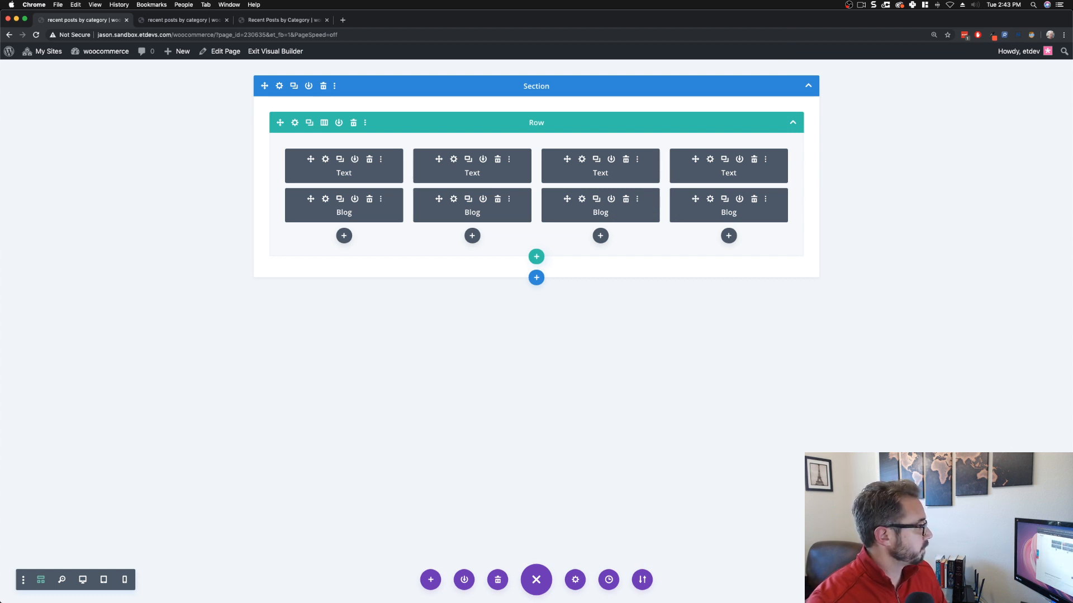
Step: Change the third column's Blog module to include only the Money category instead of News
left_click(581, 202)
left_click_drag(654, 73, 409, 83)
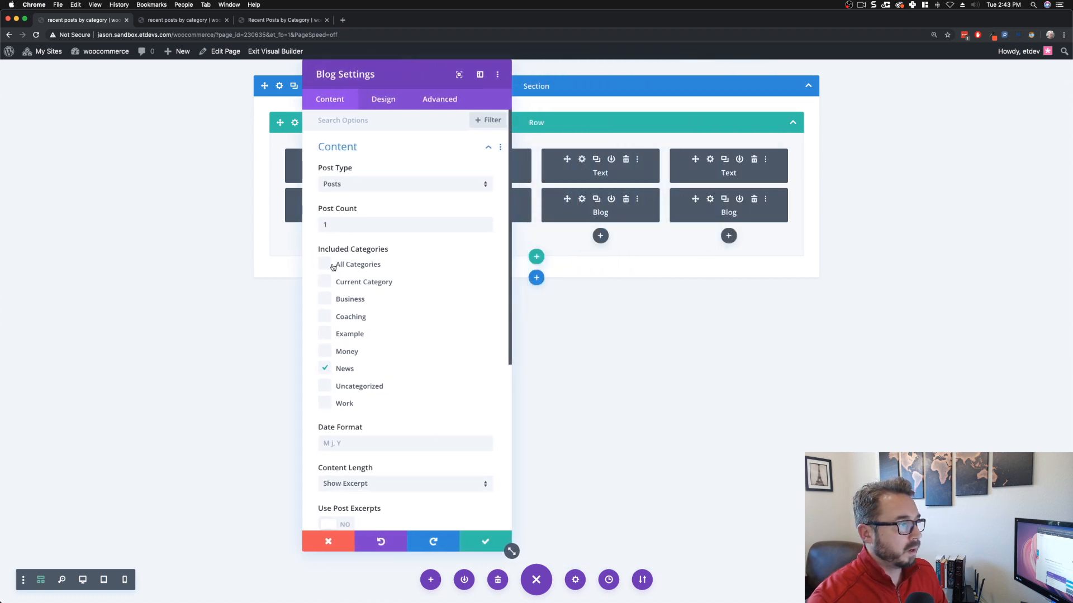
left_click(324, 371)
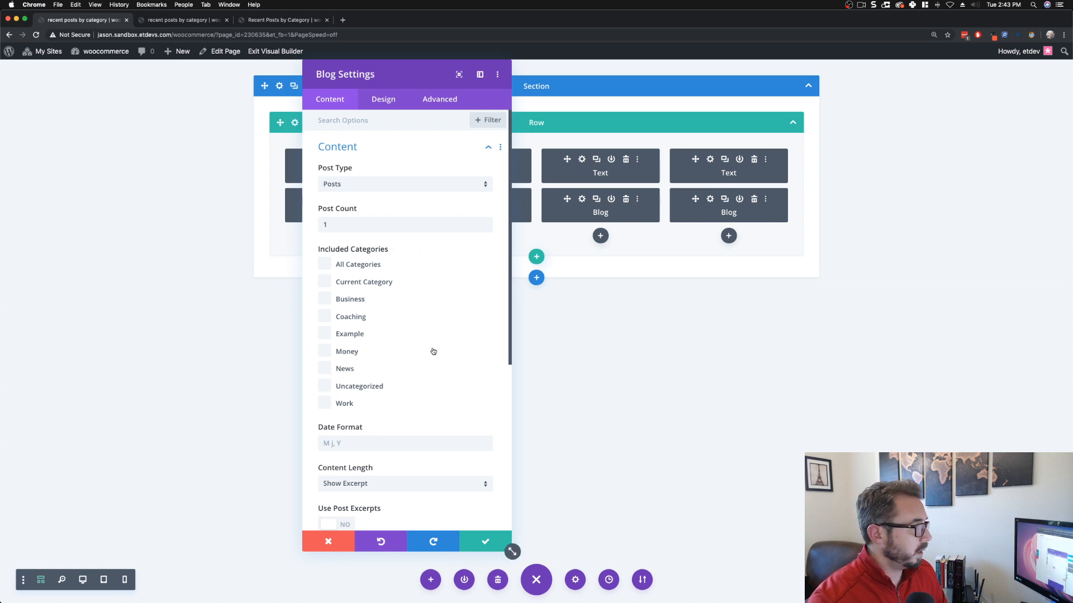
left_click(324, 351)
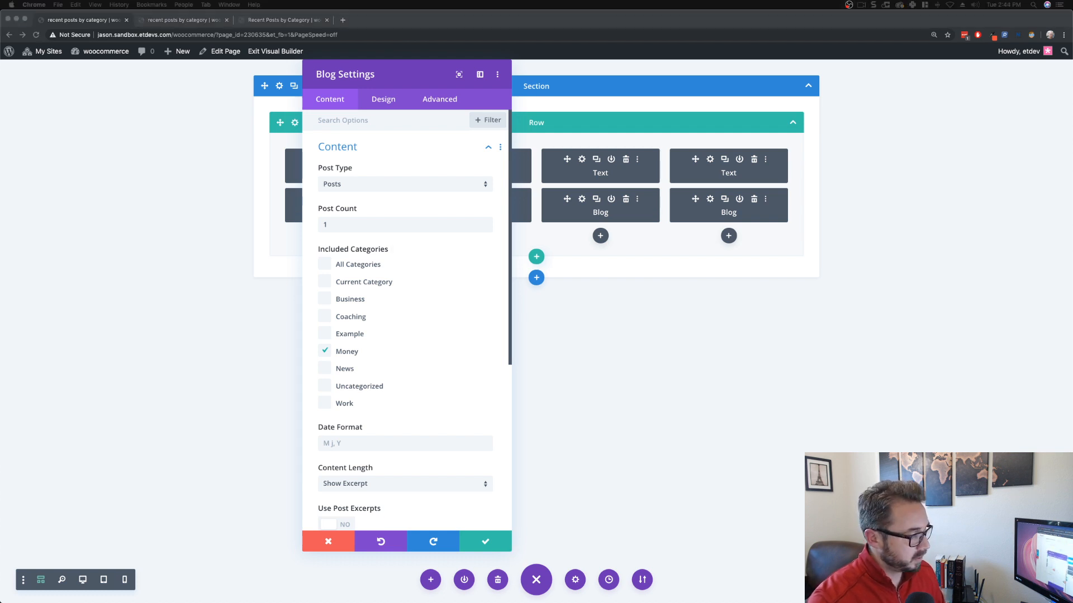
Step: Set the third column Blog module's hover background color to #6529c7
scroll(386, 403, "down", 10)
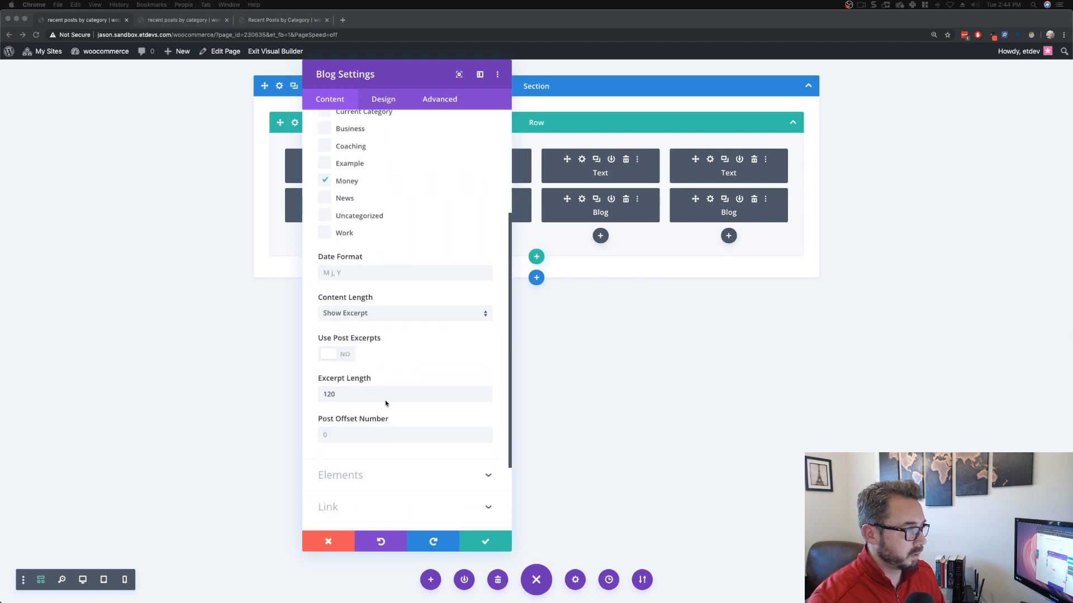
left_click(377, 436)
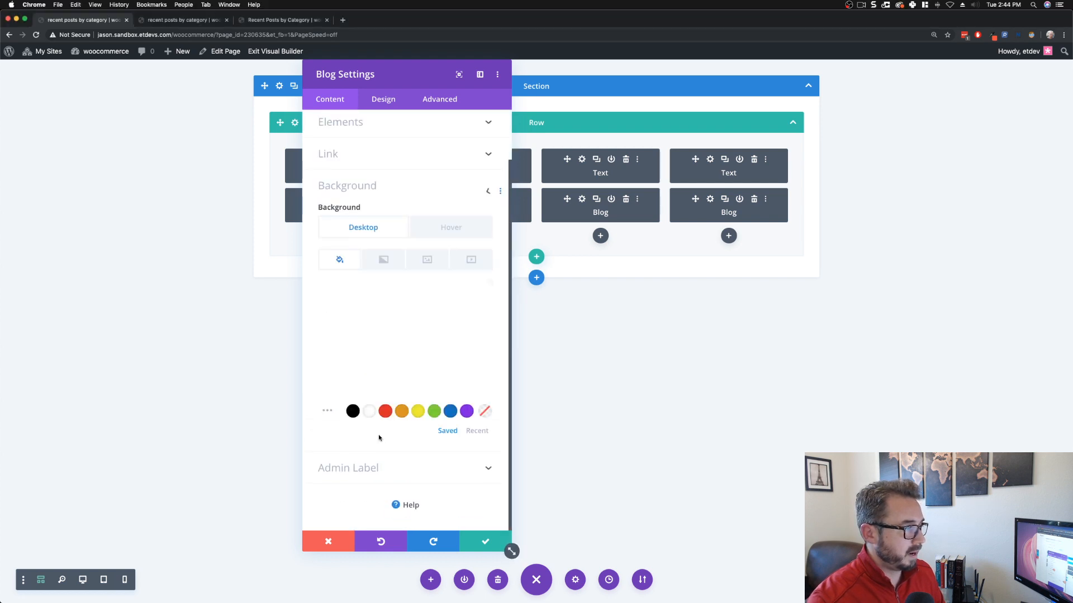
left_click(446, 252)
left_click(424, 328)
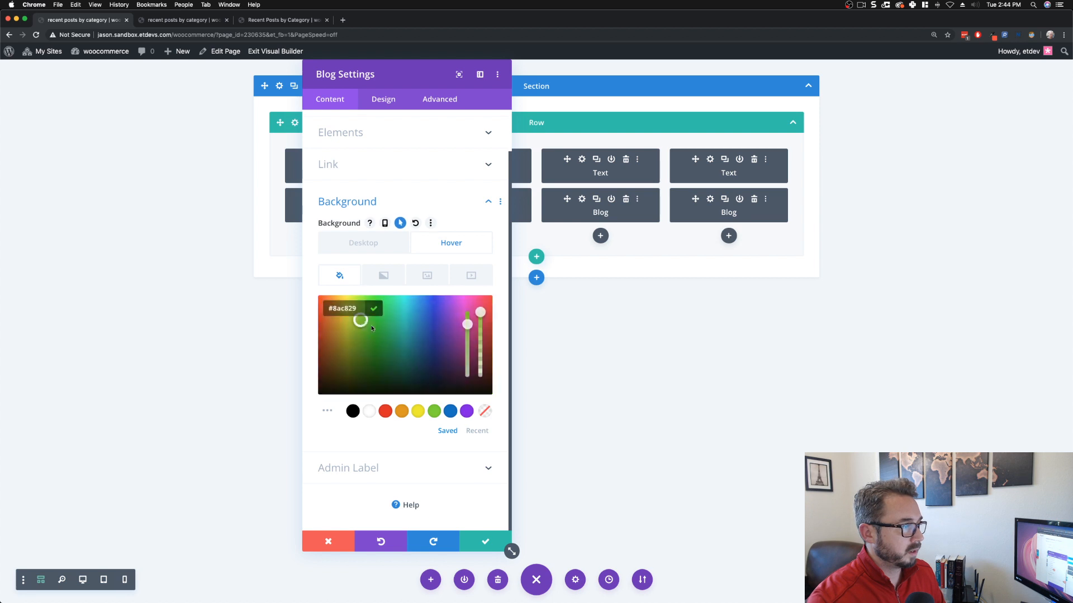
type("#6529c7")
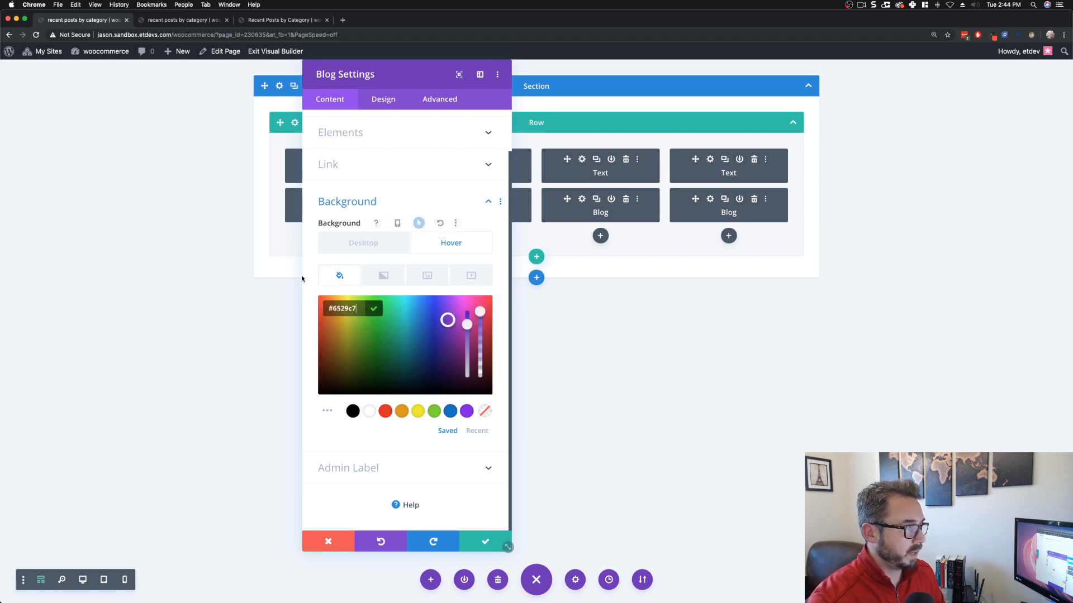
Step: Apply the hover color and save the third column Blog module's settings
left_click(311, 292)
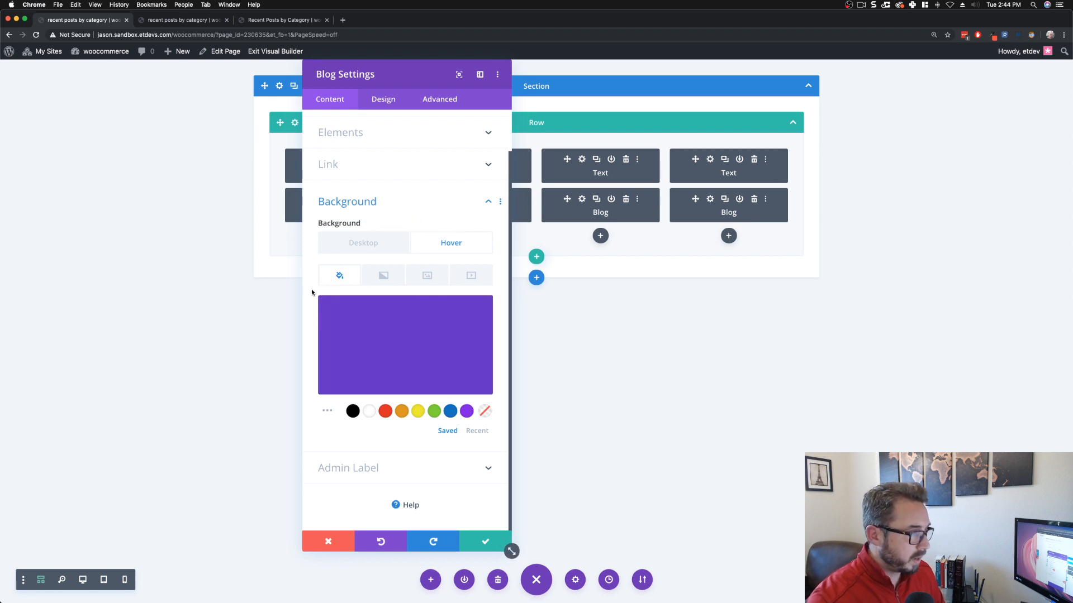
left_click(473, 541)
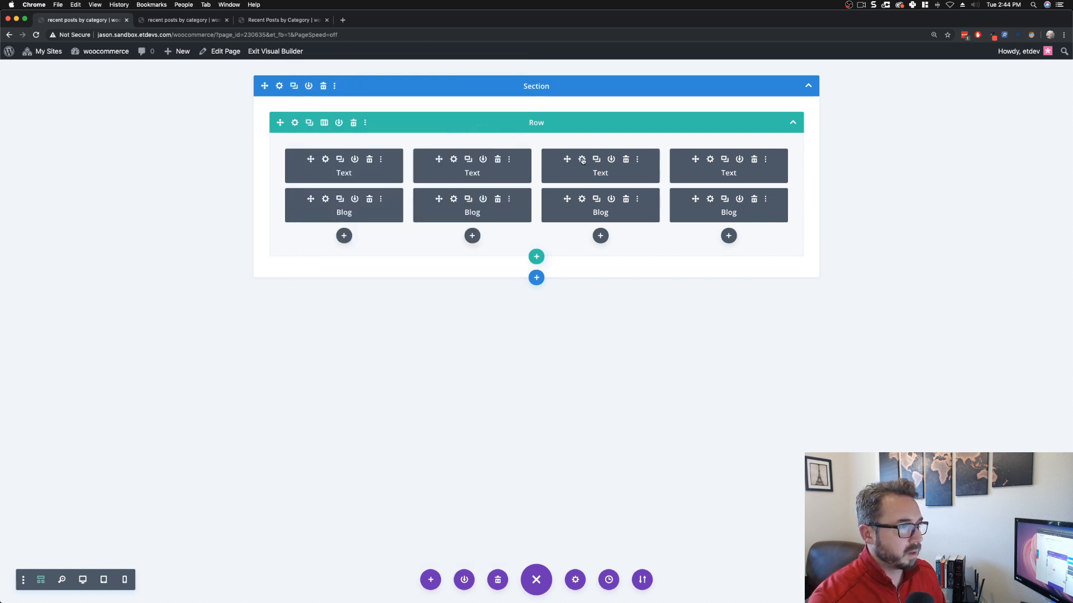
Step: Set the third column Text module's body to "Money" and its background color to #6529c7, and save its settings
left_click(582, 160)
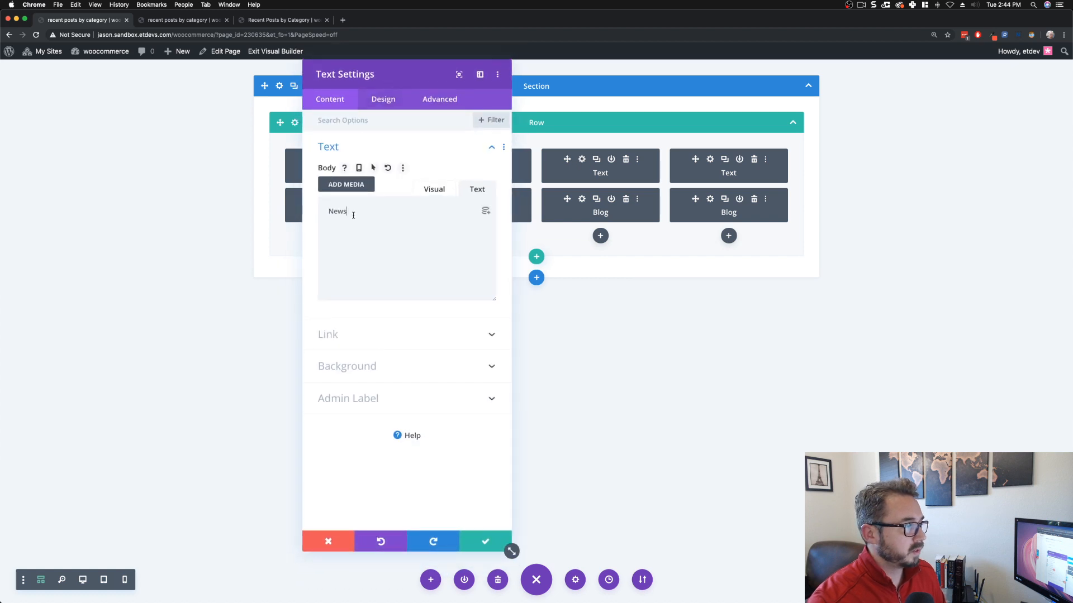
left_click_drag(354, 211, 302, 209)
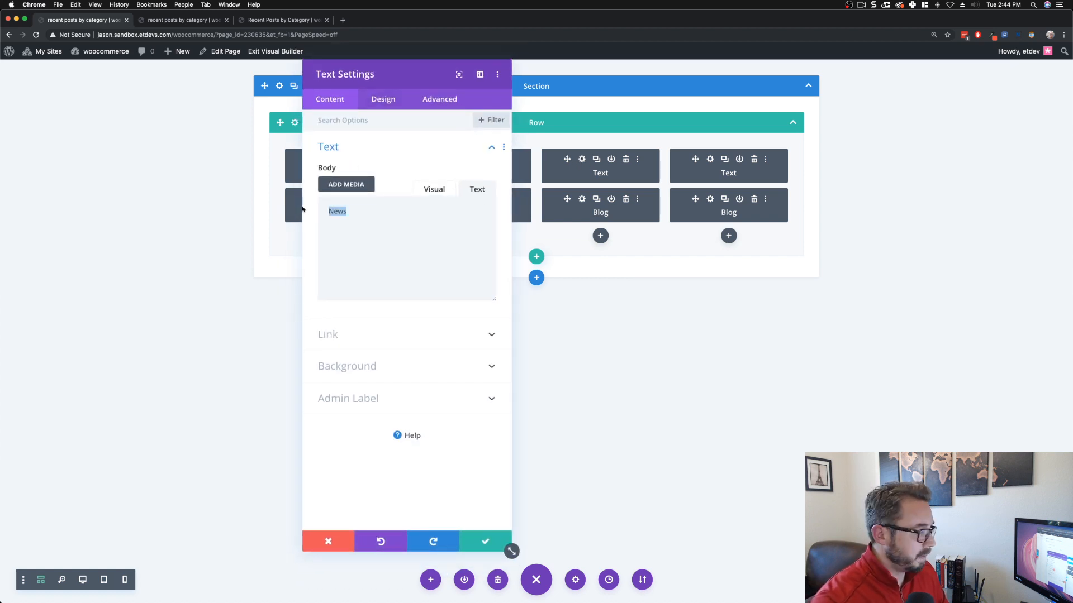
type("Money")
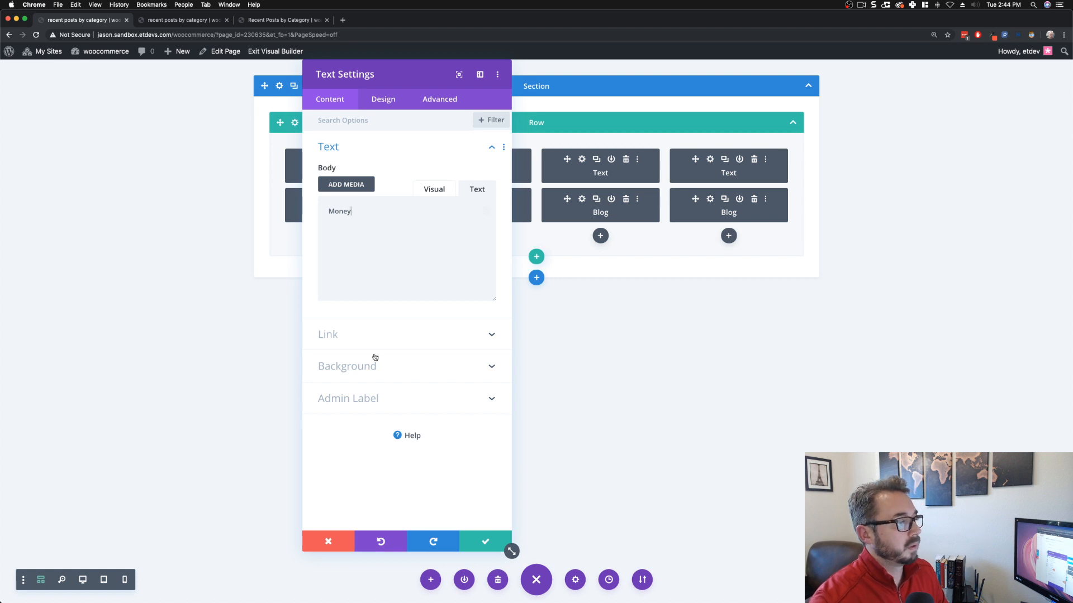
left_click(374, 361)
left_click(367, 335)
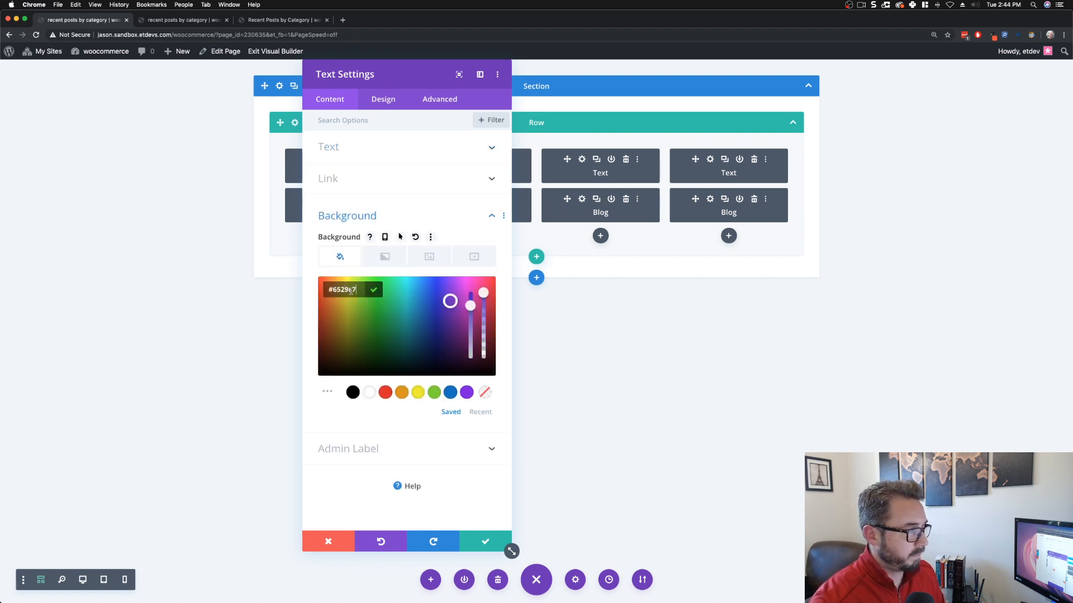
left_click(486, 542)
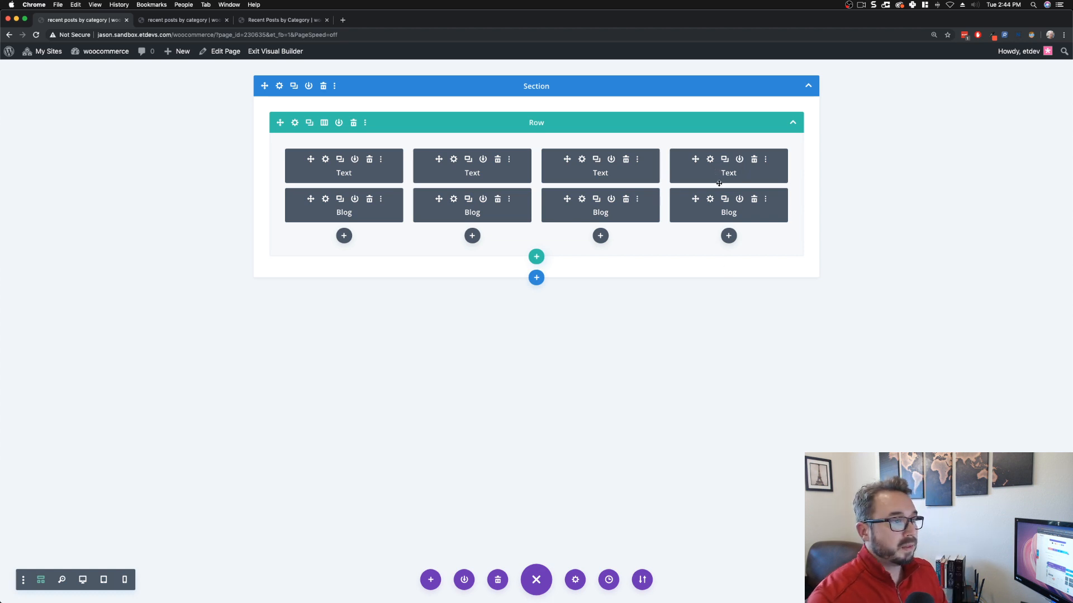
Step: Include only the Coaching category in the fourth column's Blog module and set its hover background color to #f17809
left_click(710, 199)
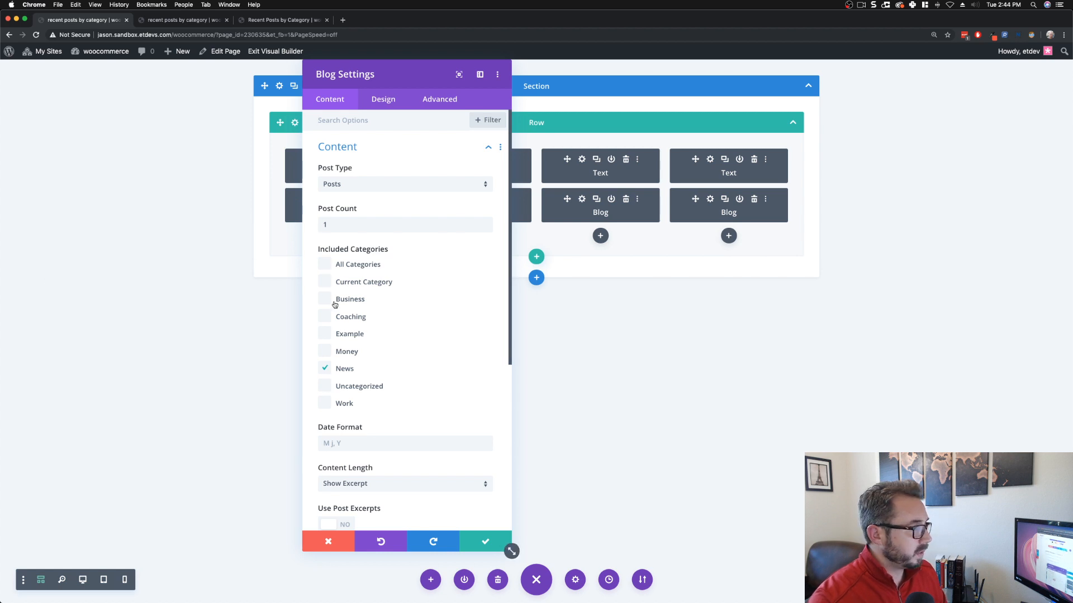
left_click(325, 316)
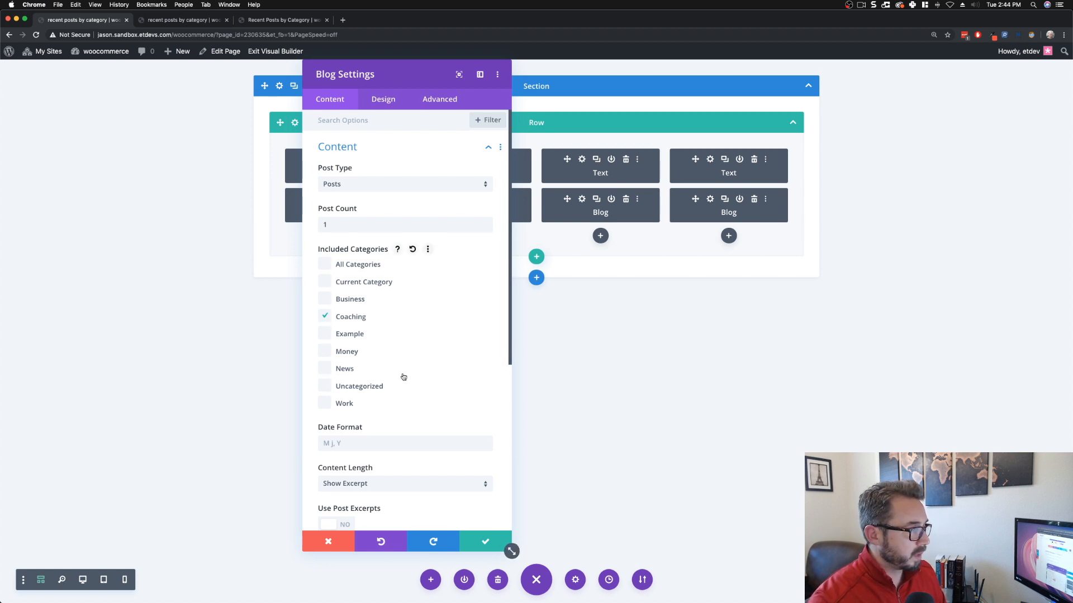
scroll(402, 376, "down", 5)
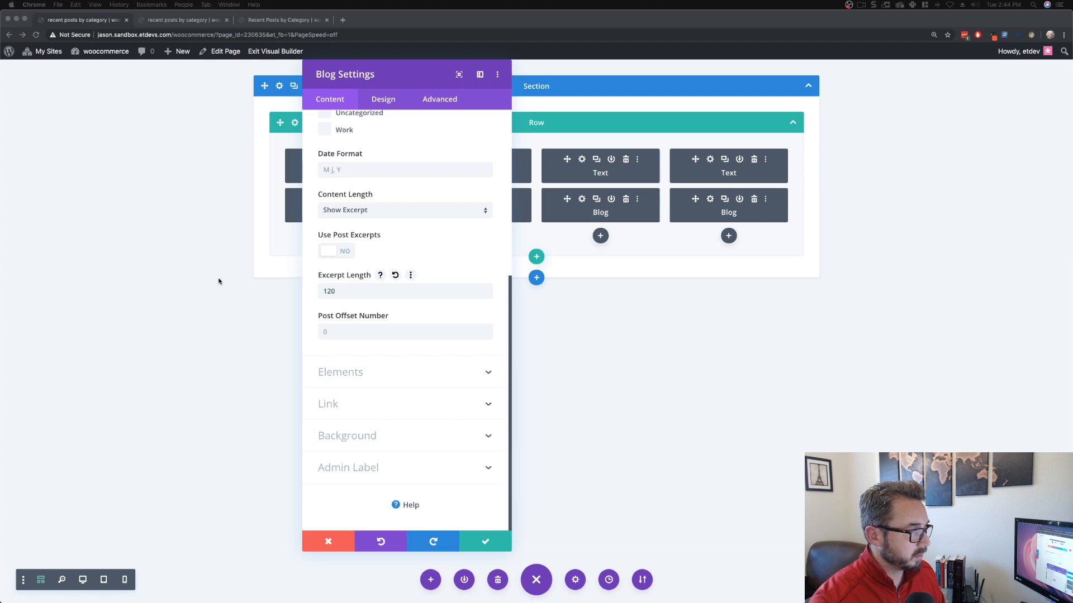
left_click(347, 435)
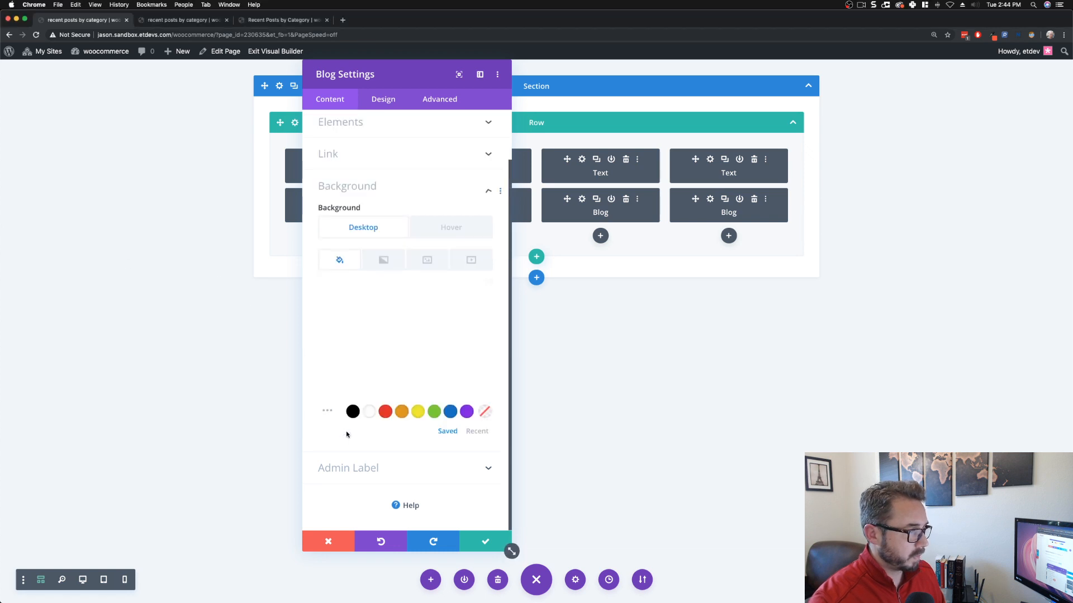
left_click(467, 243)
left_click(358, 316)
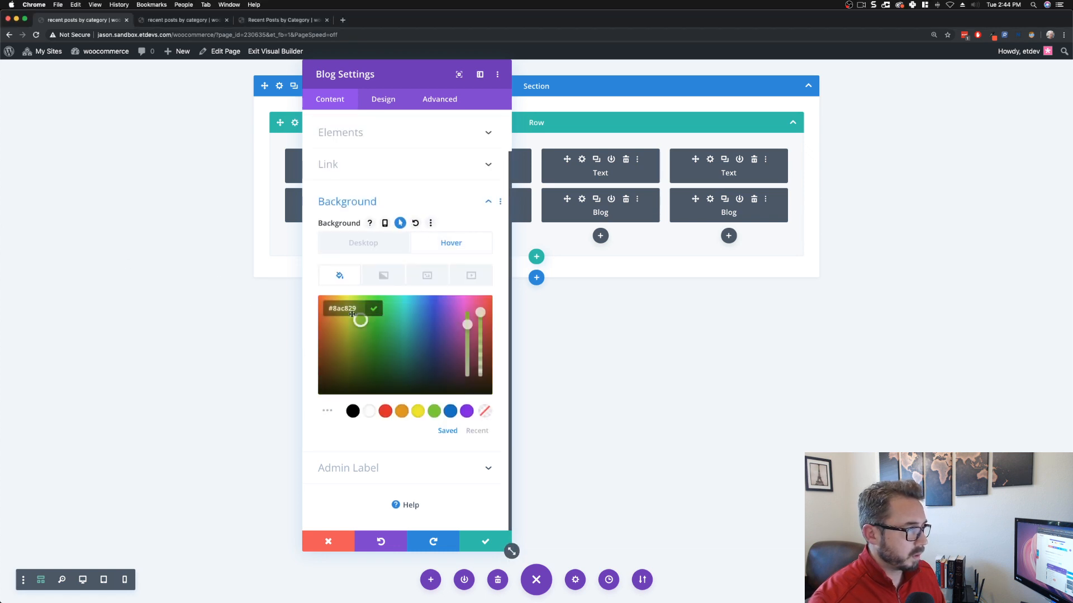
type("f17809")
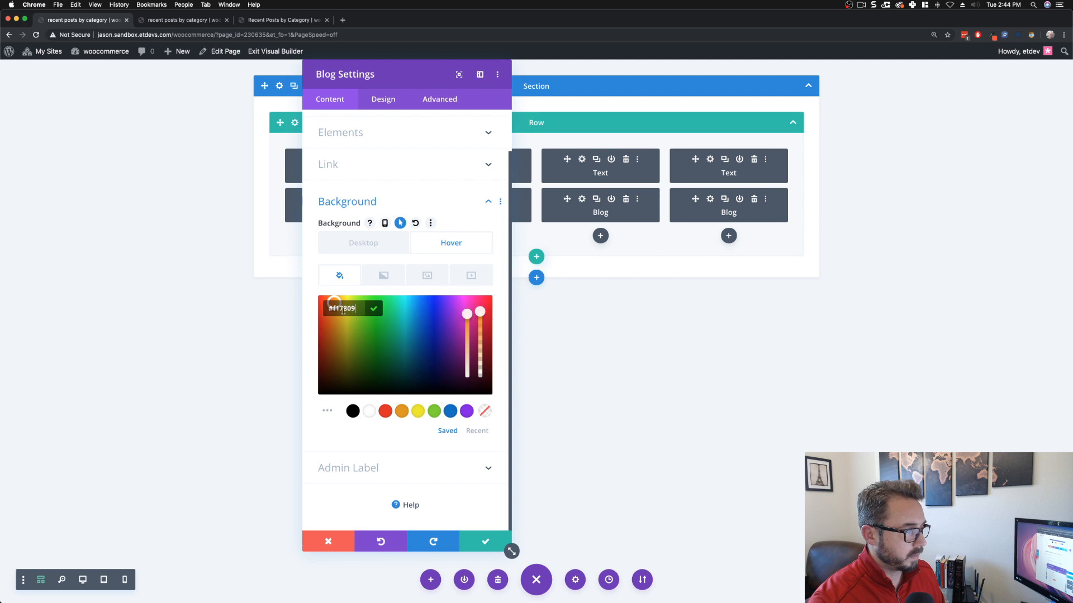
left_click(313, 334)
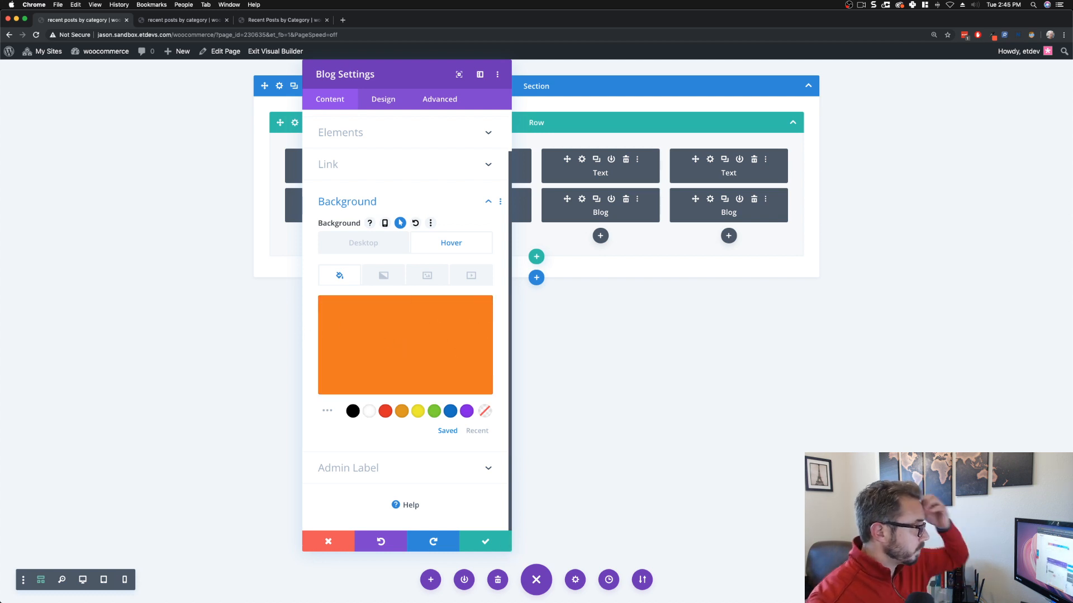
left_click(495, 540)
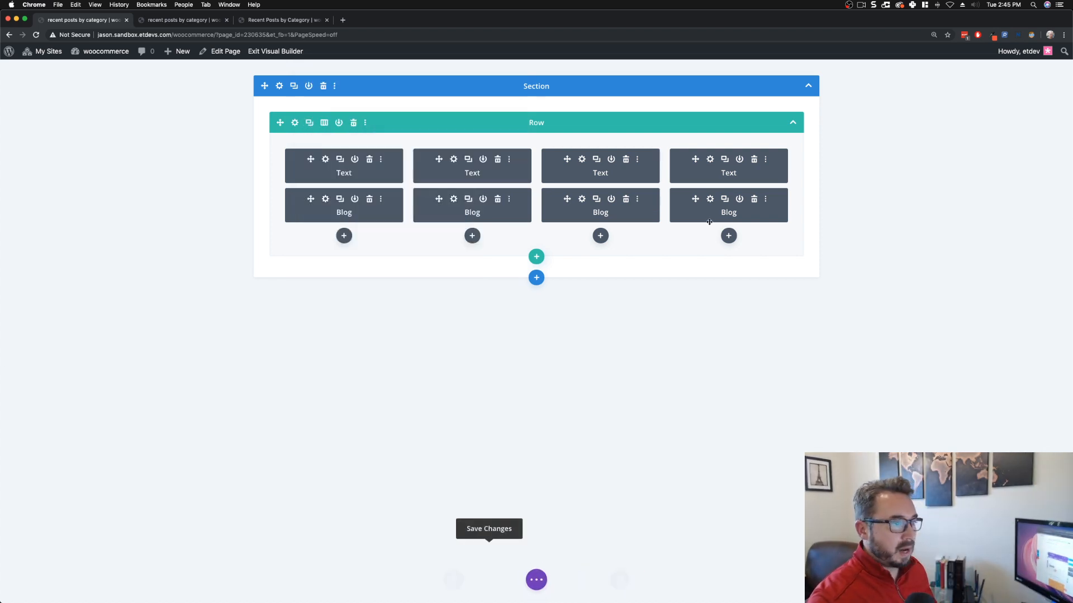
Step: Set the fourth column Text module's body to "Coaching" and its background color to #f17809, and save its settings
left_click(710, 160)
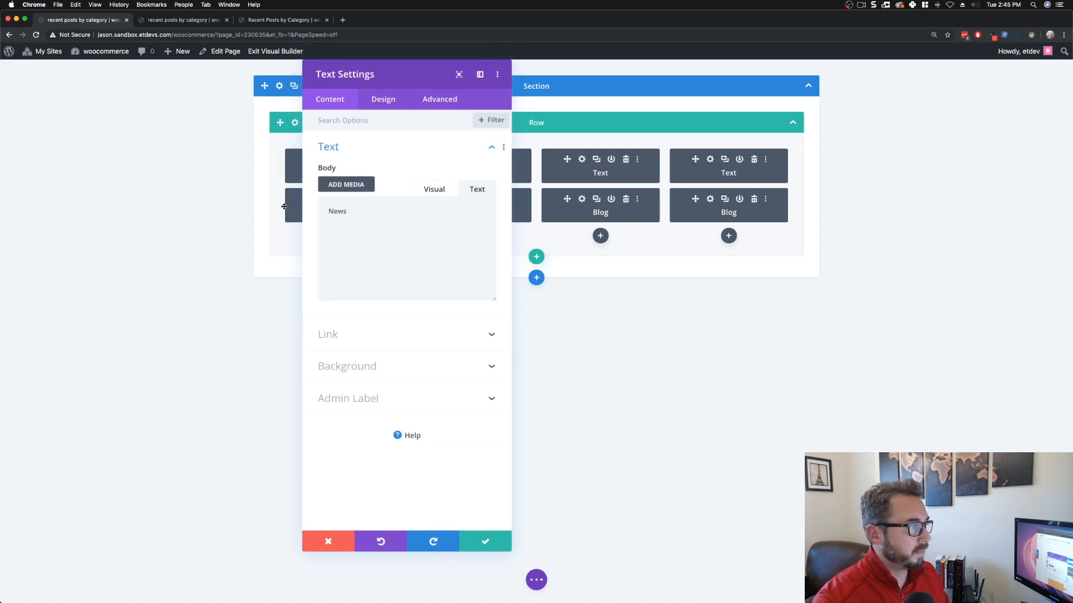
key("super+a")
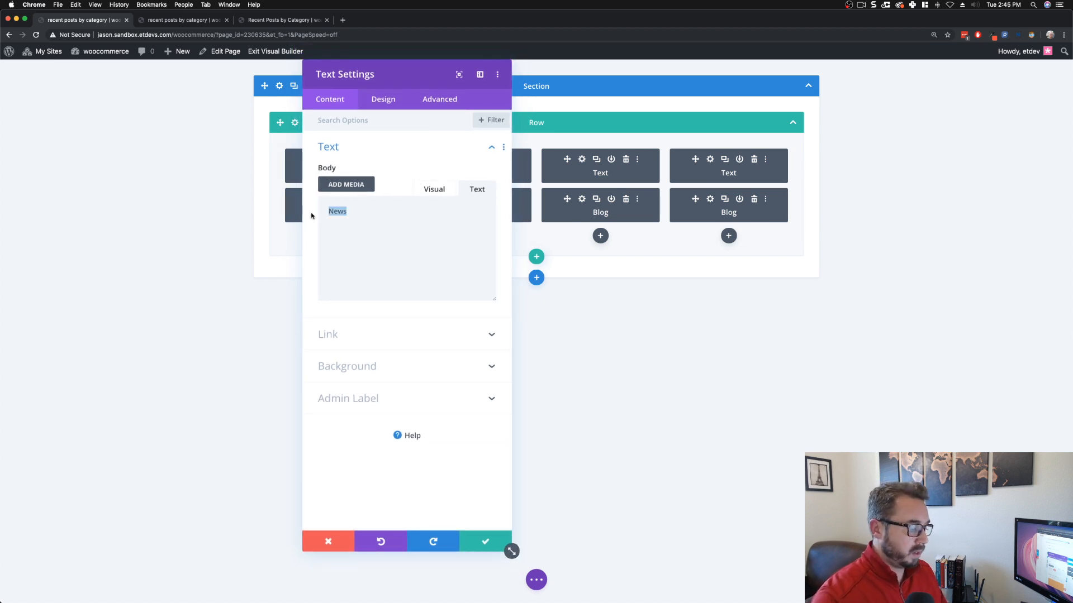
type("Coachcing")
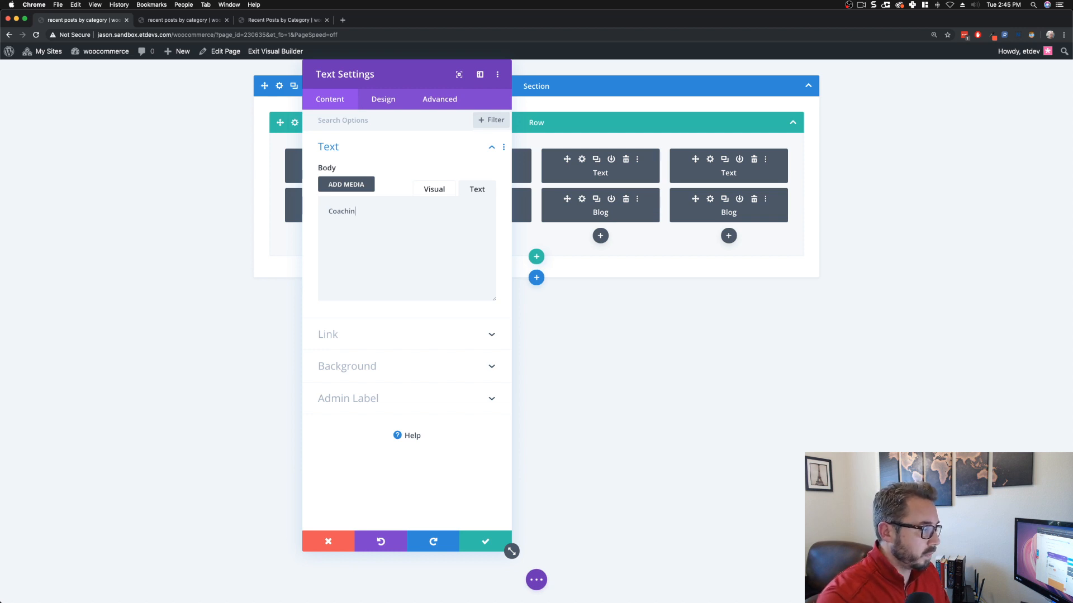
left_click(352, 365)
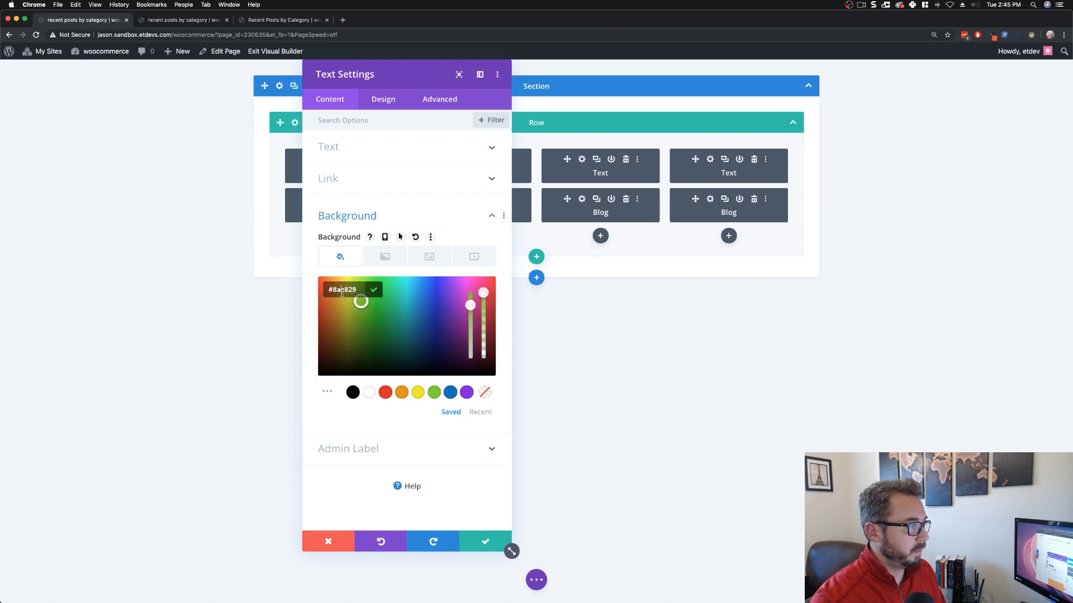
type("f17809")
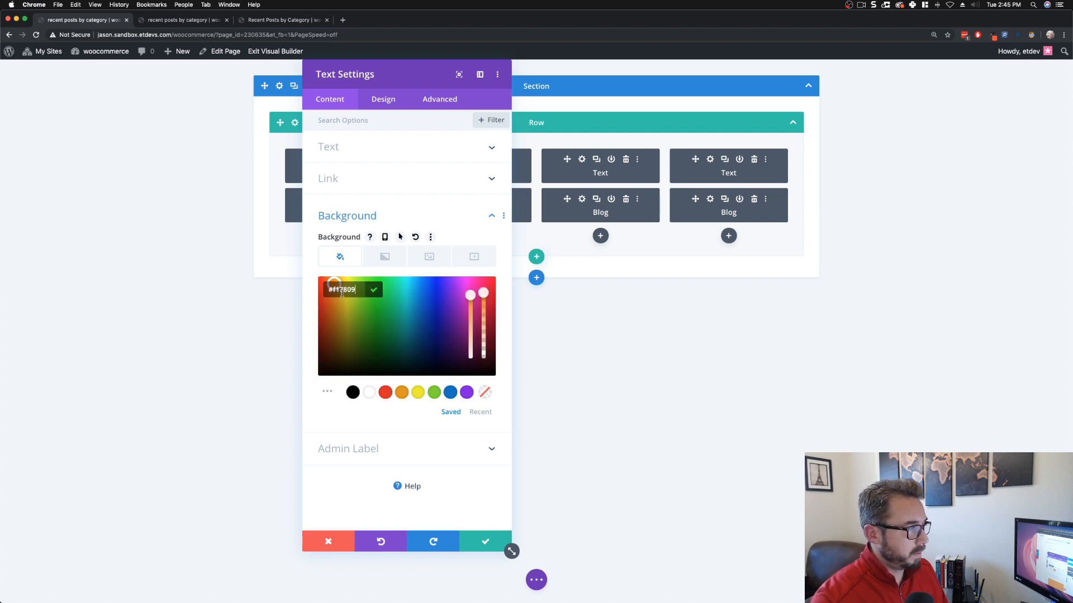
left_click(310, 370)
left_click(483, 542)
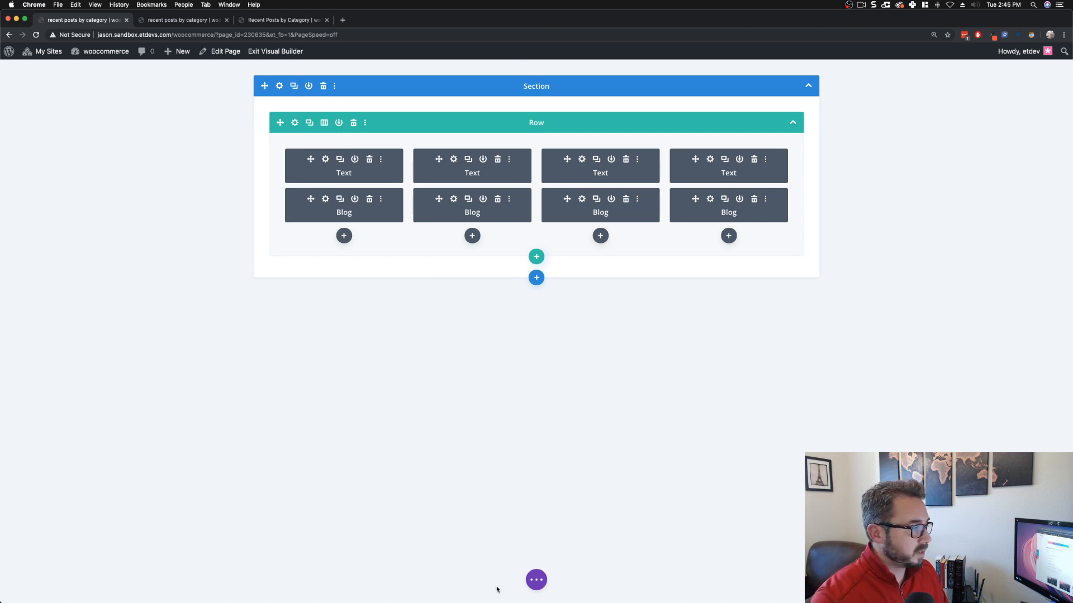
Step: Switch the builder to desktop view and open the row's settings, shrinking and moving the settings window clear of the cards
left_click(533, 580)
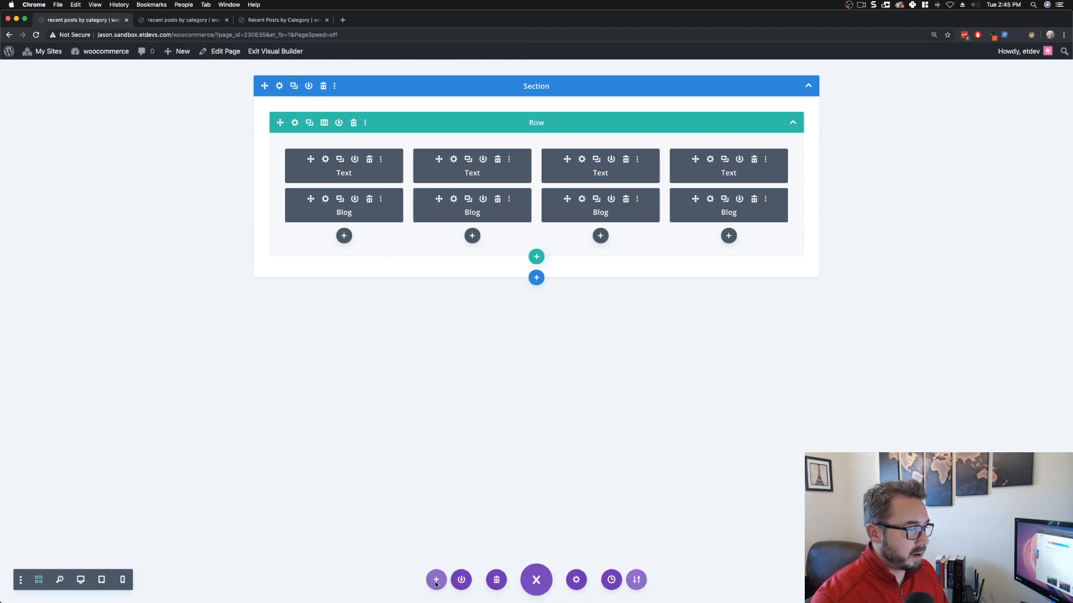
left_click(83, 580)
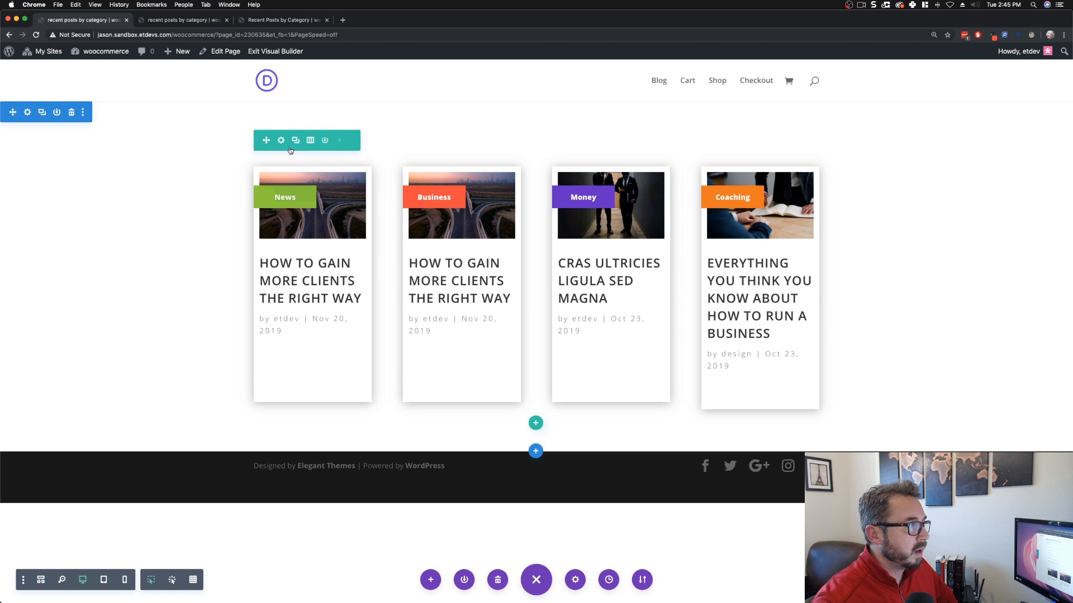
left_click(281, 140)
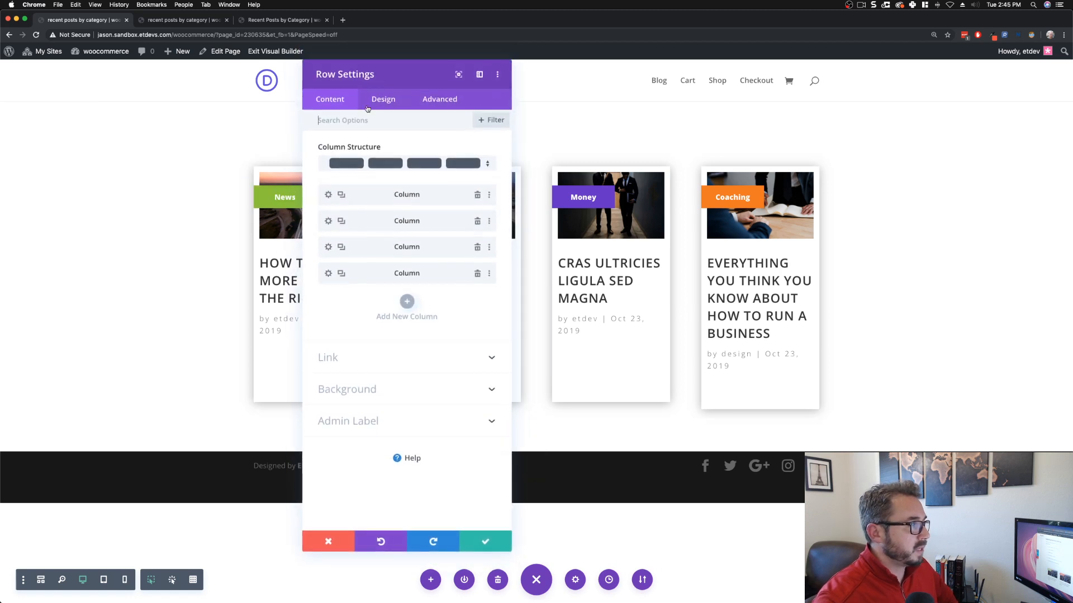
left_click_drag(399, 76, 647, 100)
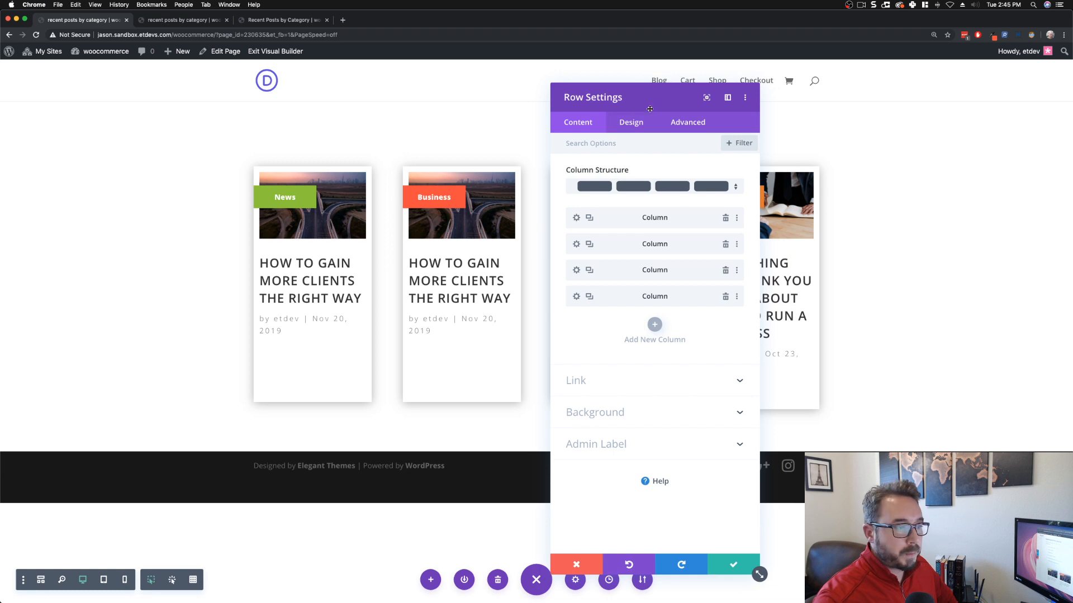
left_click_drag(757, 573, 731, 418)
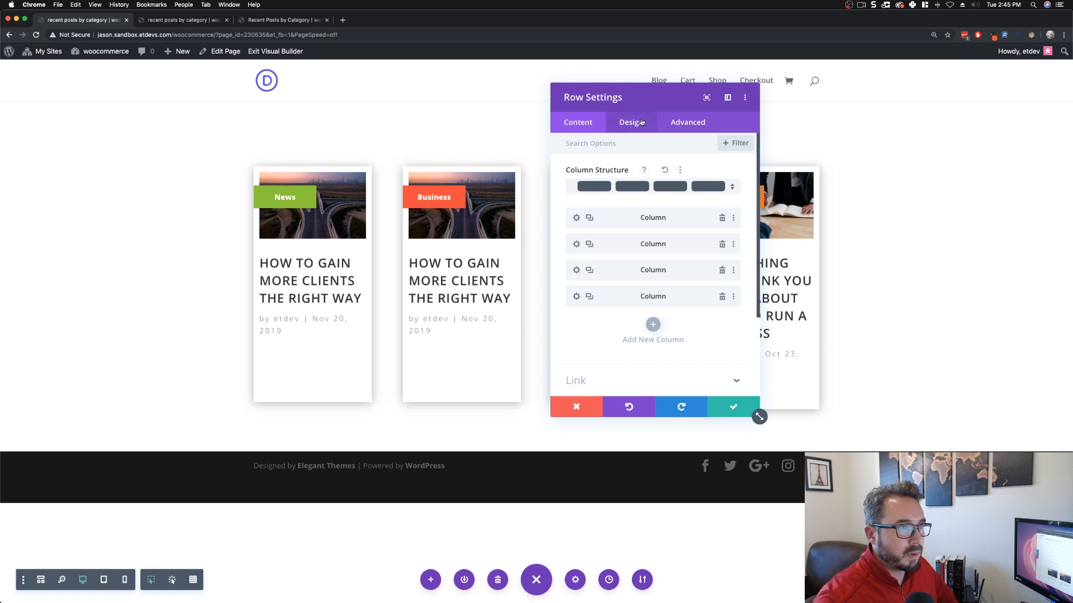
left_click_drag(648, 99, 939, 98)
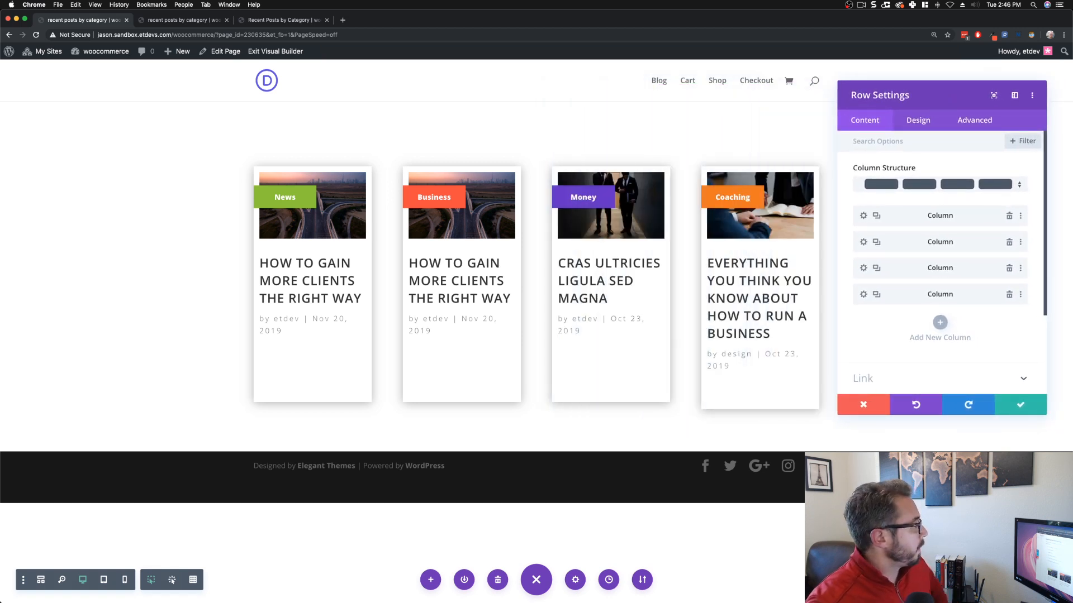
Step: Enable a custom gutter width for the row and set it to 2
left_click(920, 123)
left_click(910, 168)
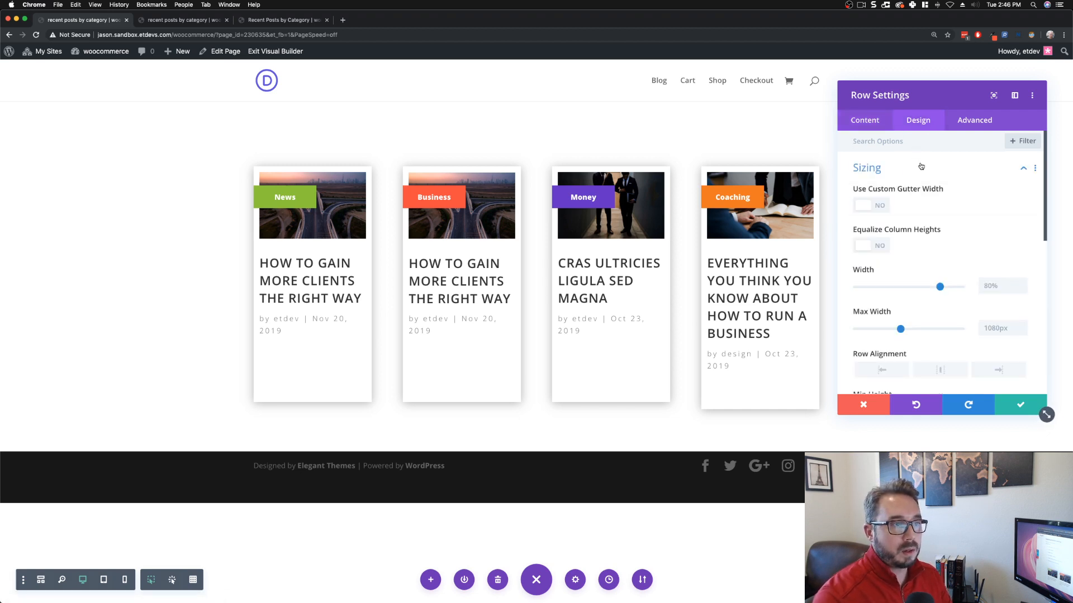
left_click(880, 207)
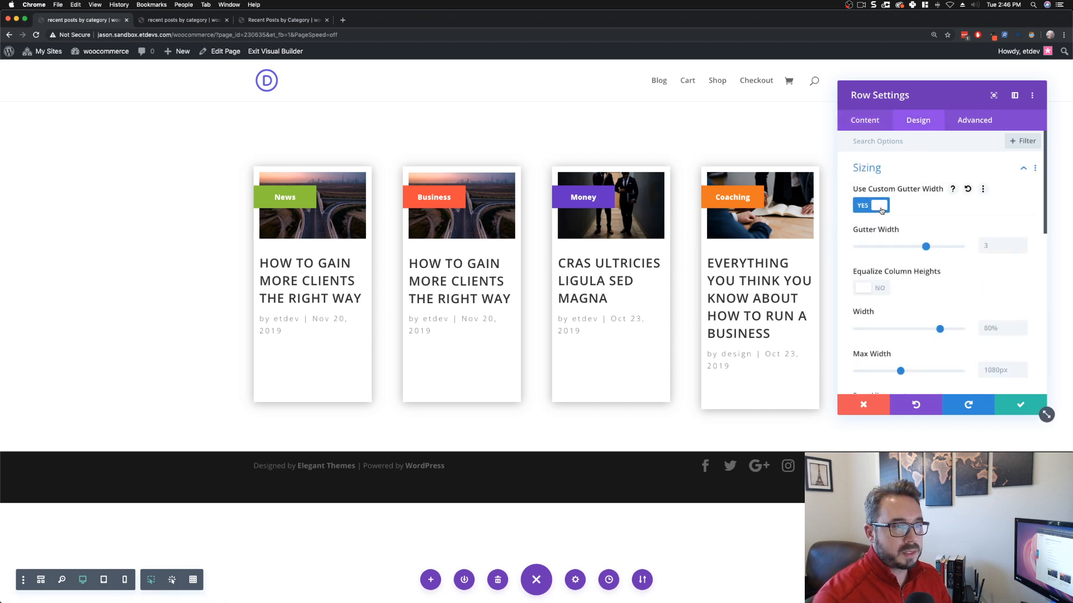
left_click(904, 252)
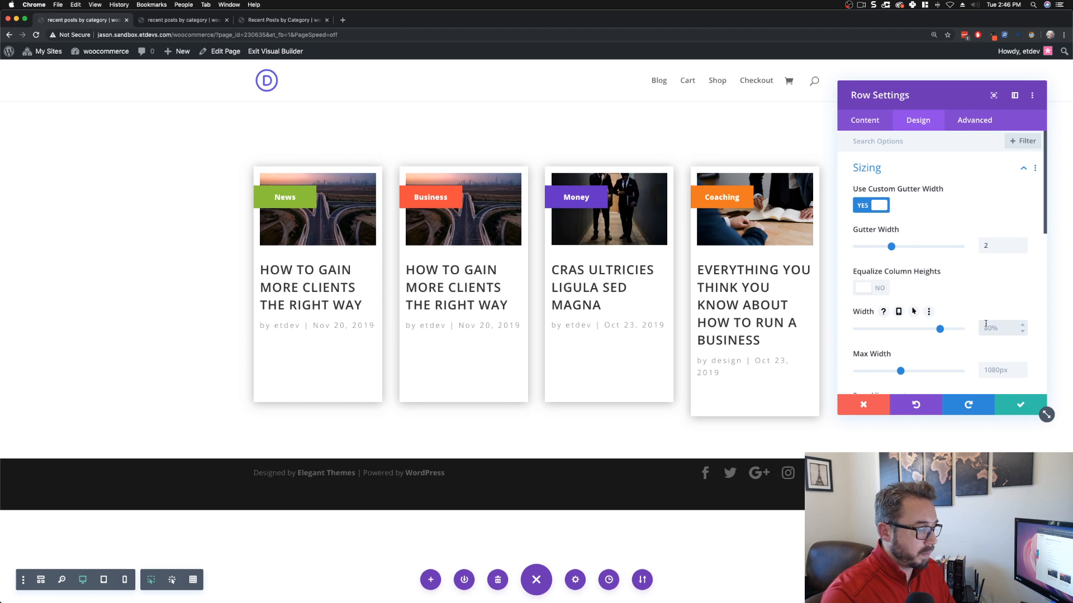
Step: Set the row's width to 94% and its max width to 1400px
left_click(985, 324)
type("94%")
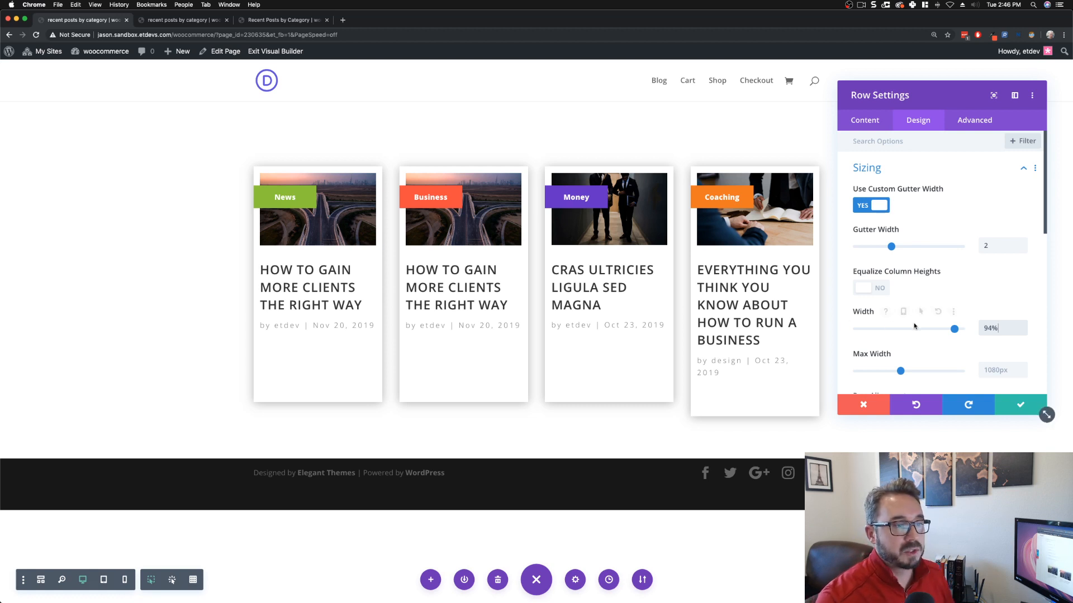
scroll(904, 311, "down", 1)
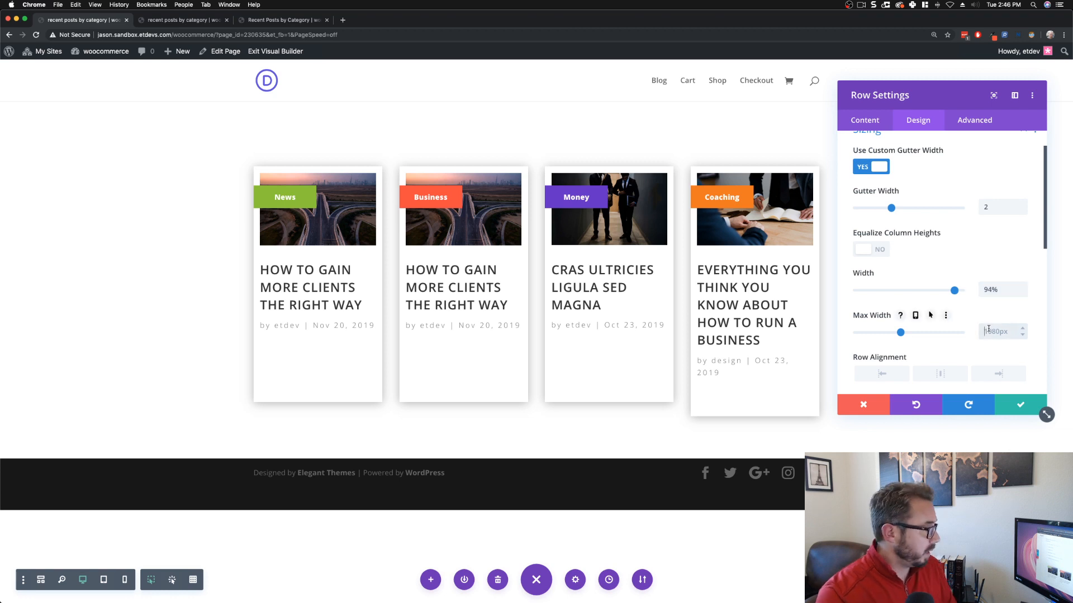
left_click(988, 330)
type("1400")
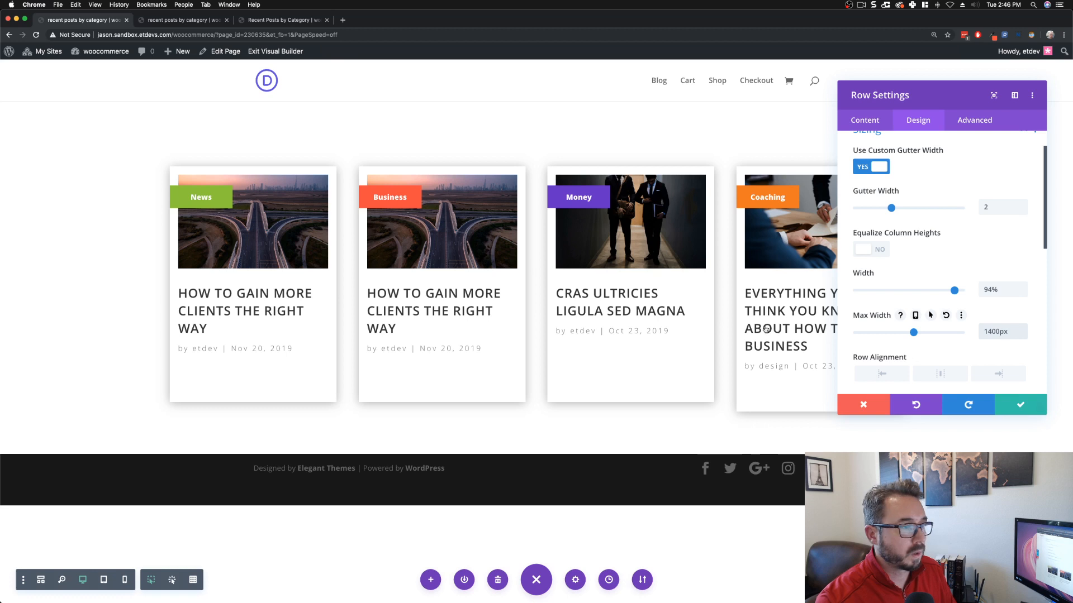
Step: Set the row's height to 540px, moving the settings window slightly inward
left_click_drag(949, 108, 931, 127)
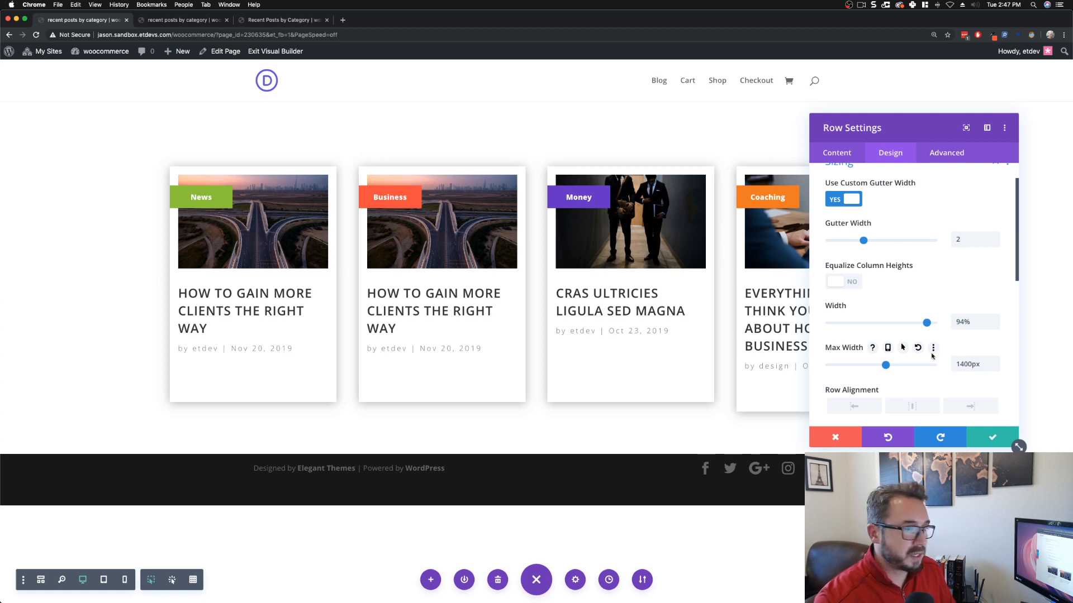
scroll(899, 299, "up", 1)
scroll(900, 302, "down", 3)
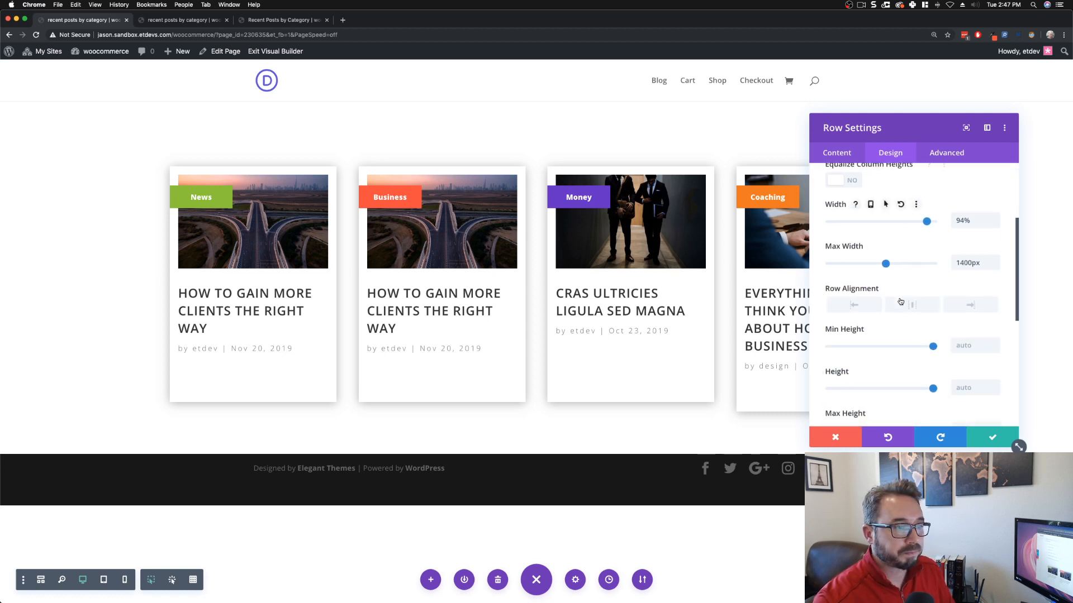
scroll(901, 302, "down", 1)
left_click(979, 339)
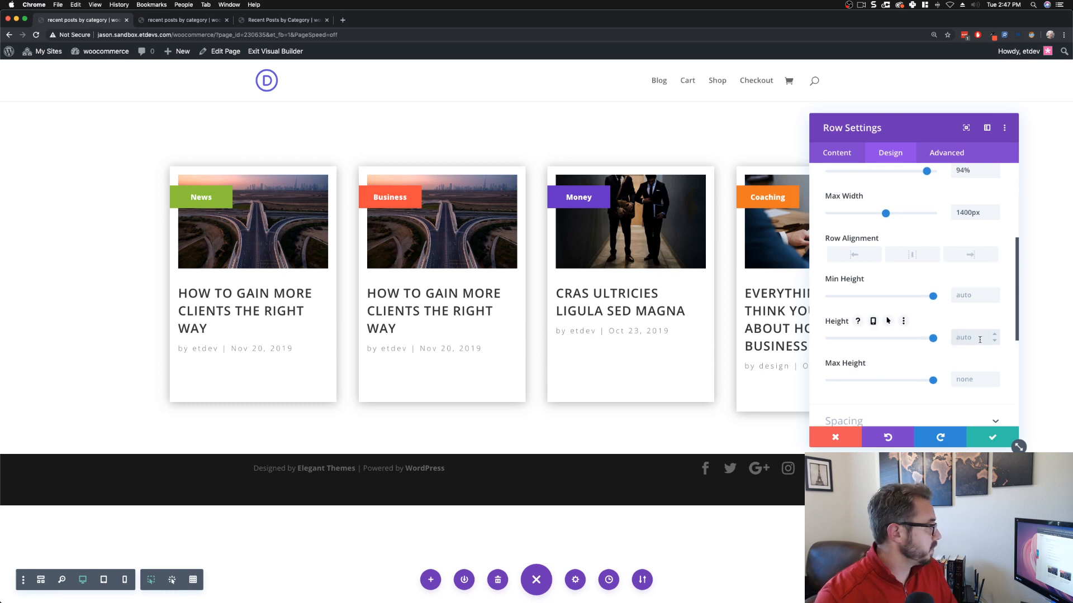
type("54")
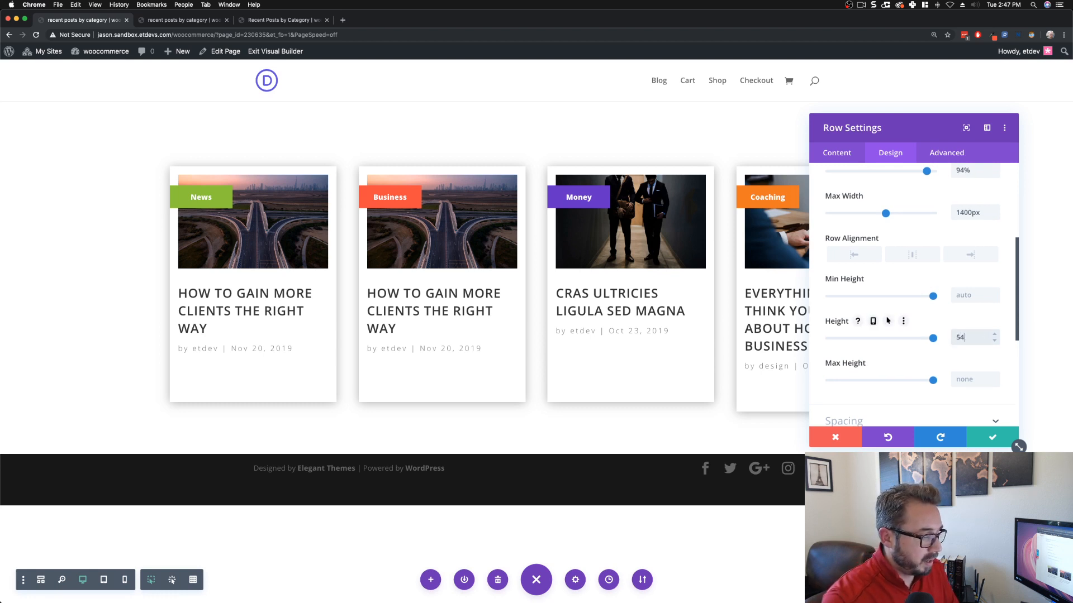
type("0")
key("Return")
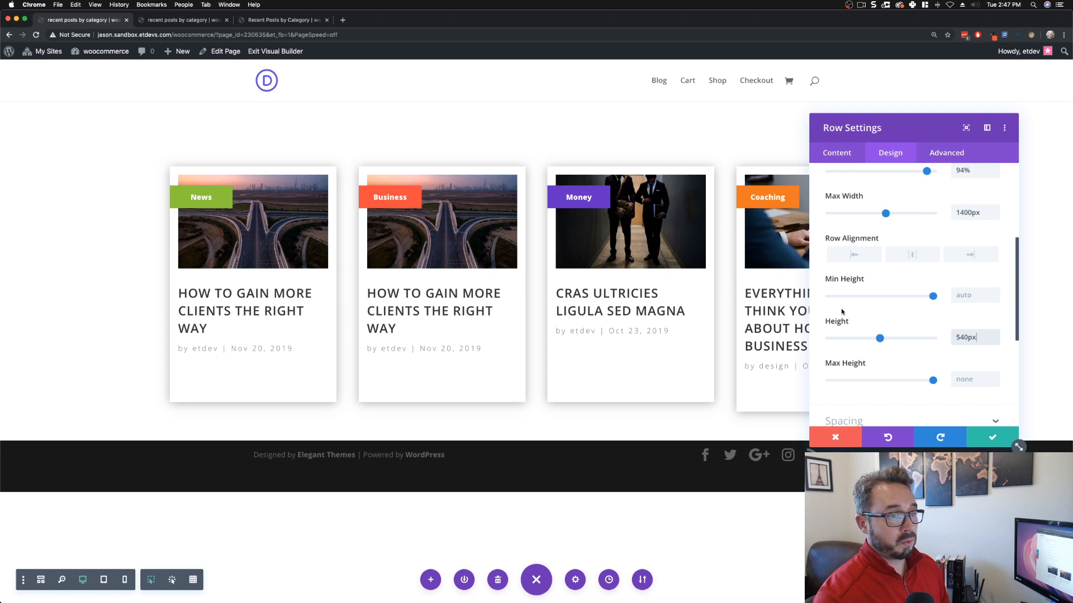
Step: Enable responsive values for the row's height, check the tablet layout with its own height option, and return to desktop
mouse_move(888, 329)
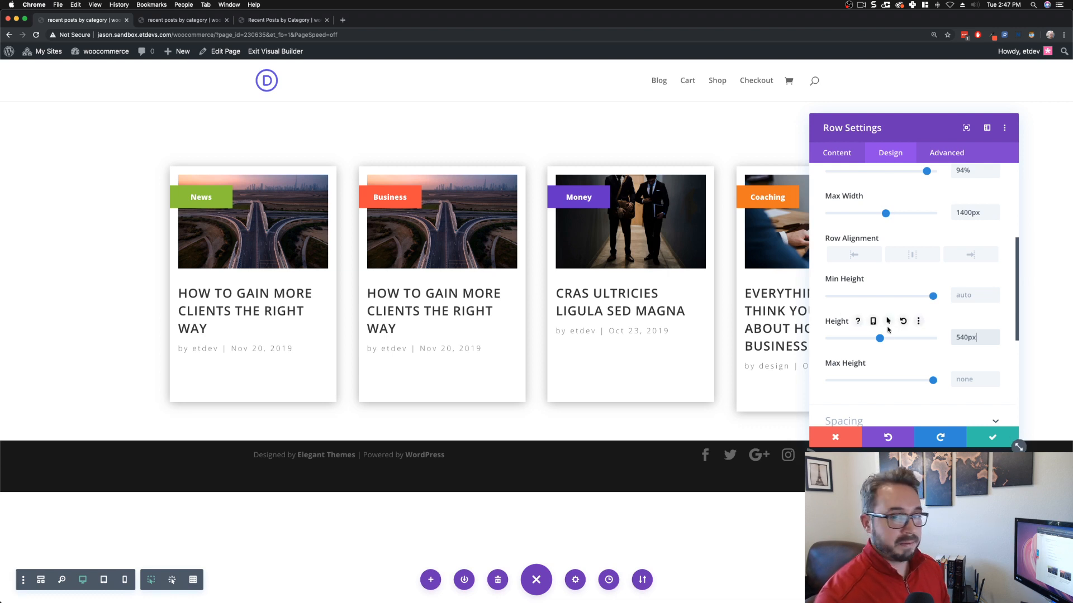
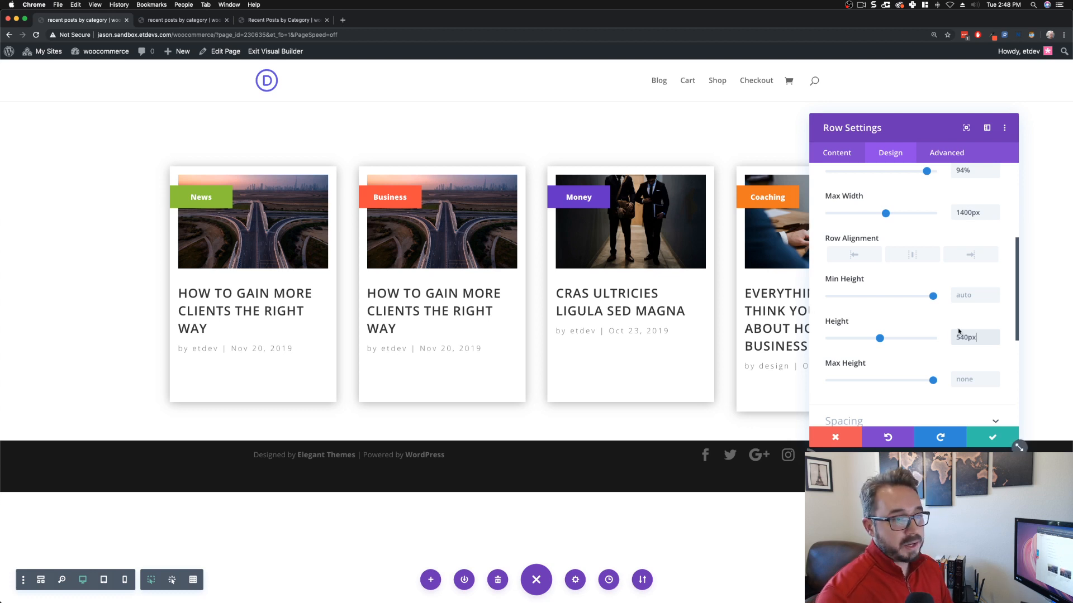
left_click(872, 322)
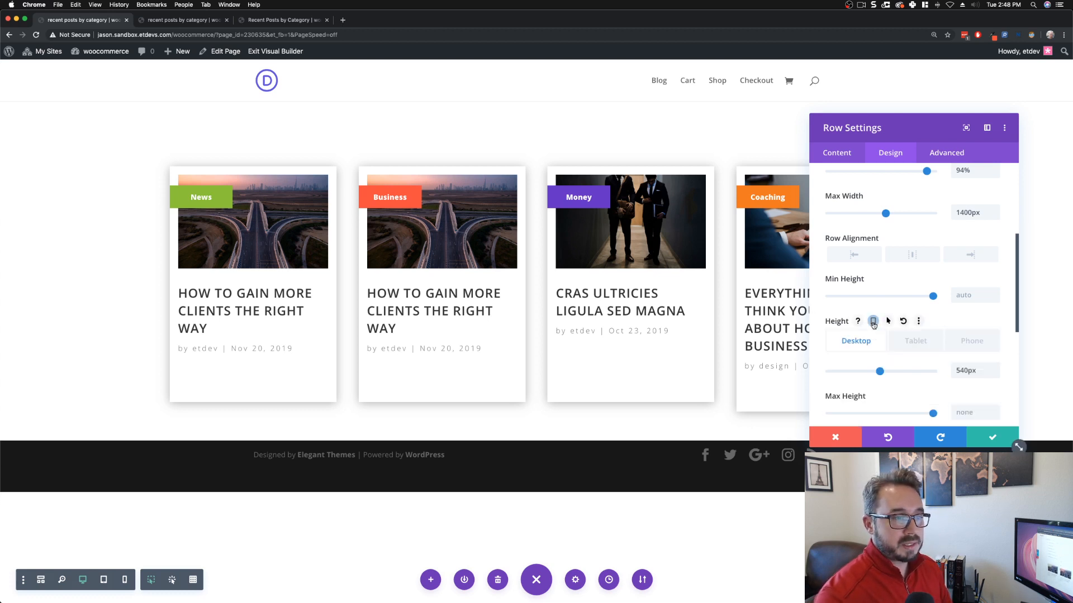
left_click(915, 341)
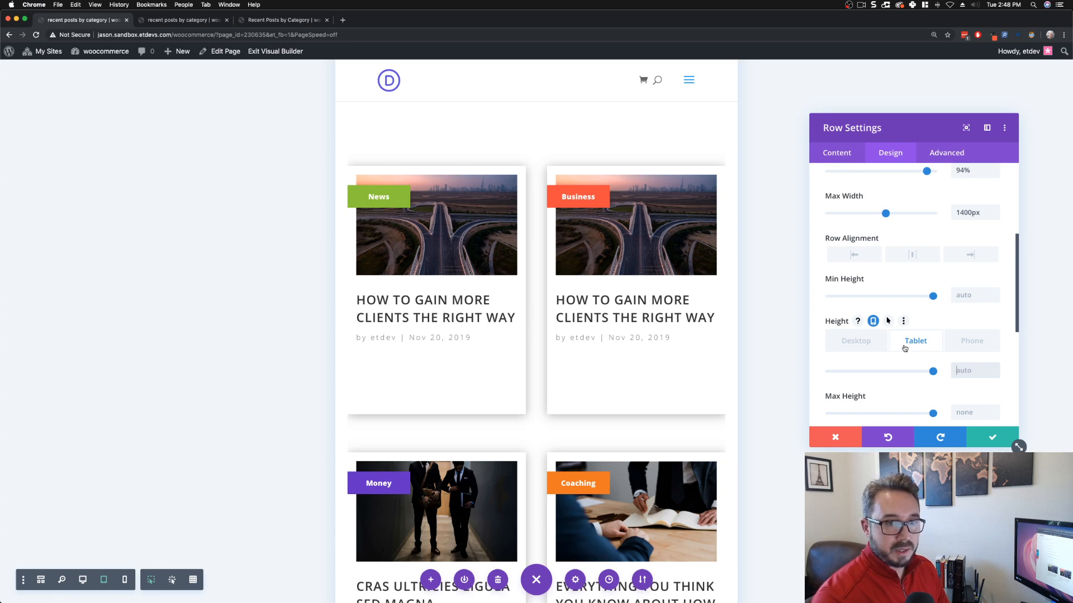
left_click(875, 346)
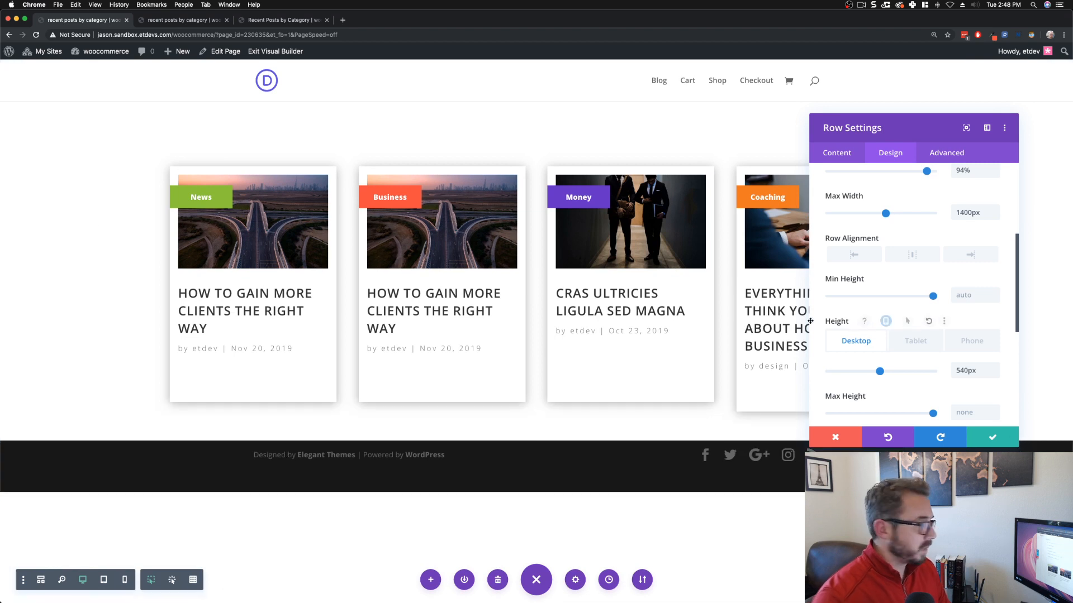
Step: Set the row's top and bottom padding to 0px and save the row settings
scroll(908, 340, "down", 5)
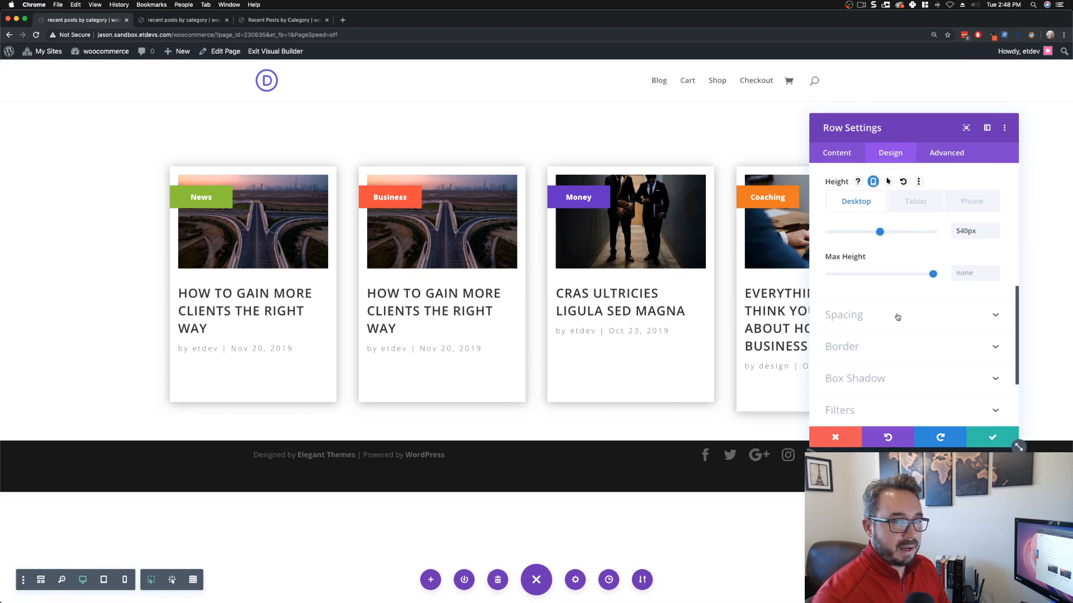
left_click(897, 315)
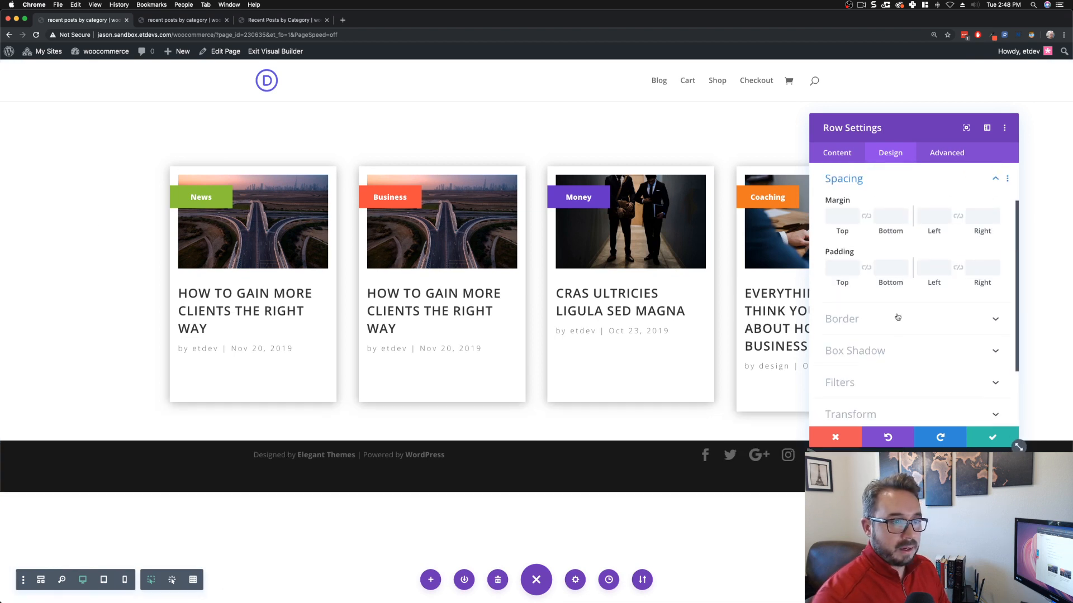
left_click(854, 272)
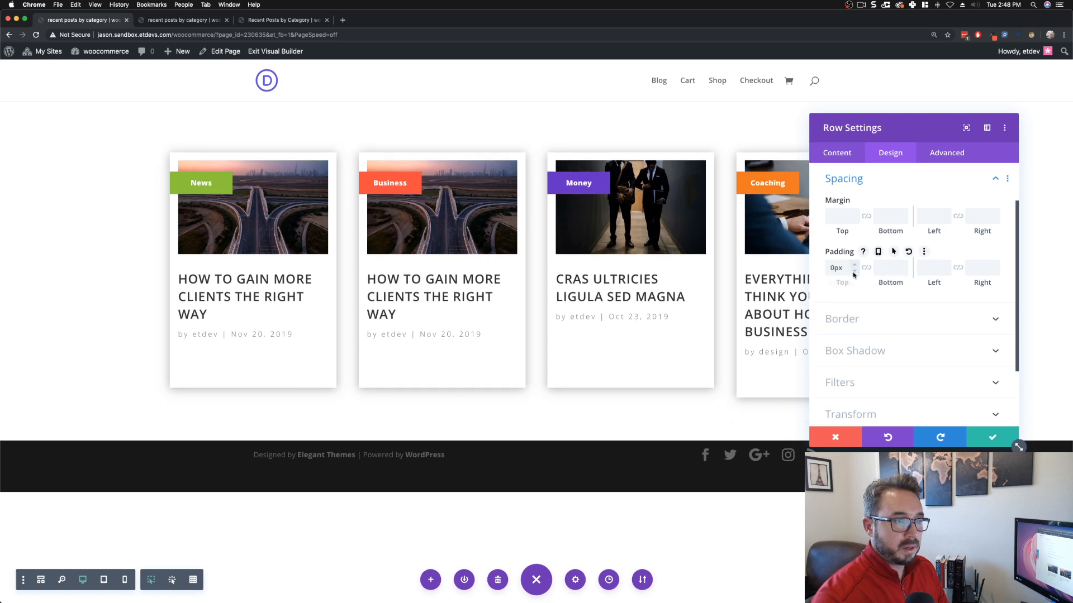
left_click(902, 272)
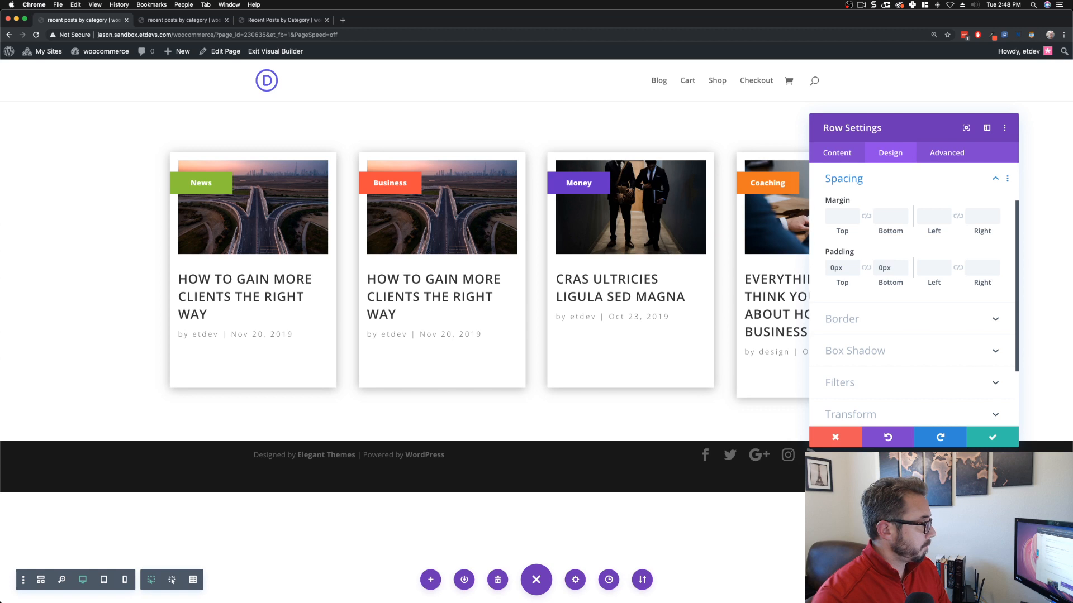
left_click(1002, 438)
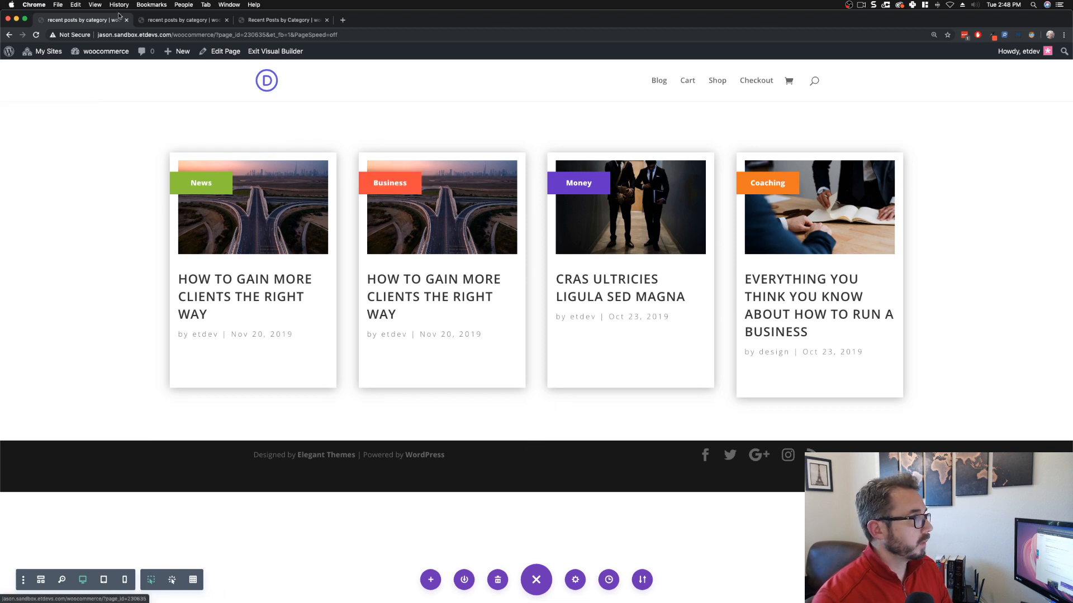
Step: Reload the live page in the other browser tab to check the four-column row, and return to the builder
left_click(170, 22)
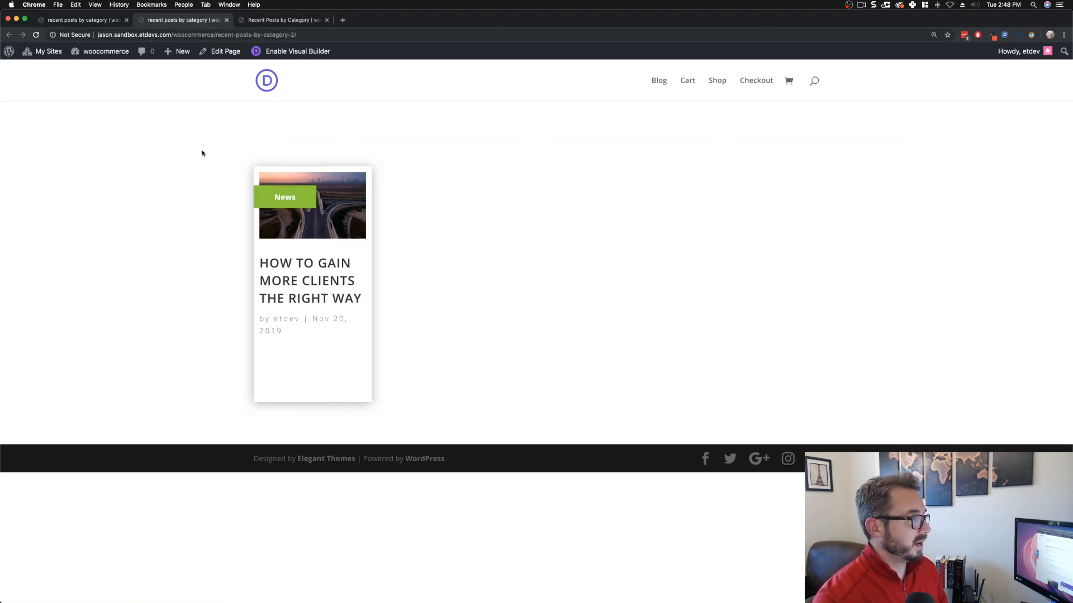
key("super+r")
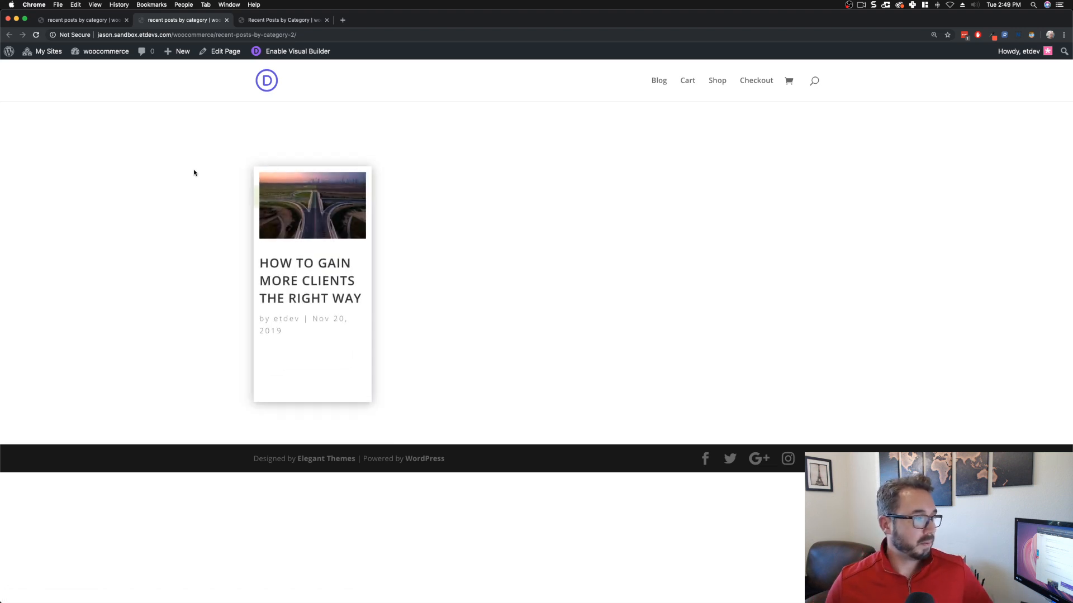
left_click(91, 23)
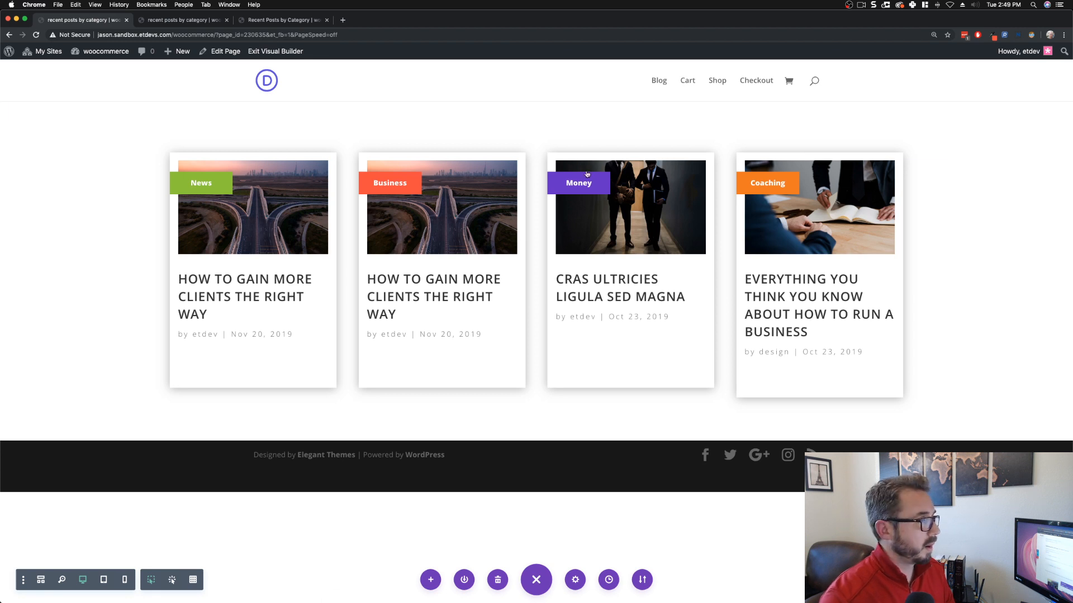
left_click(196, 23)
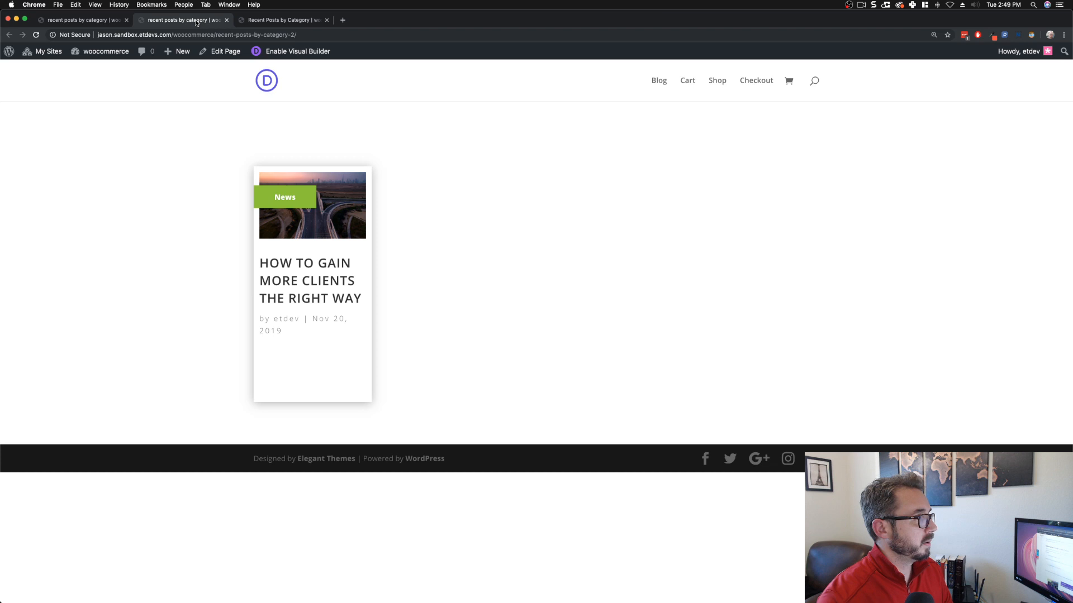
left_click(37, 36)
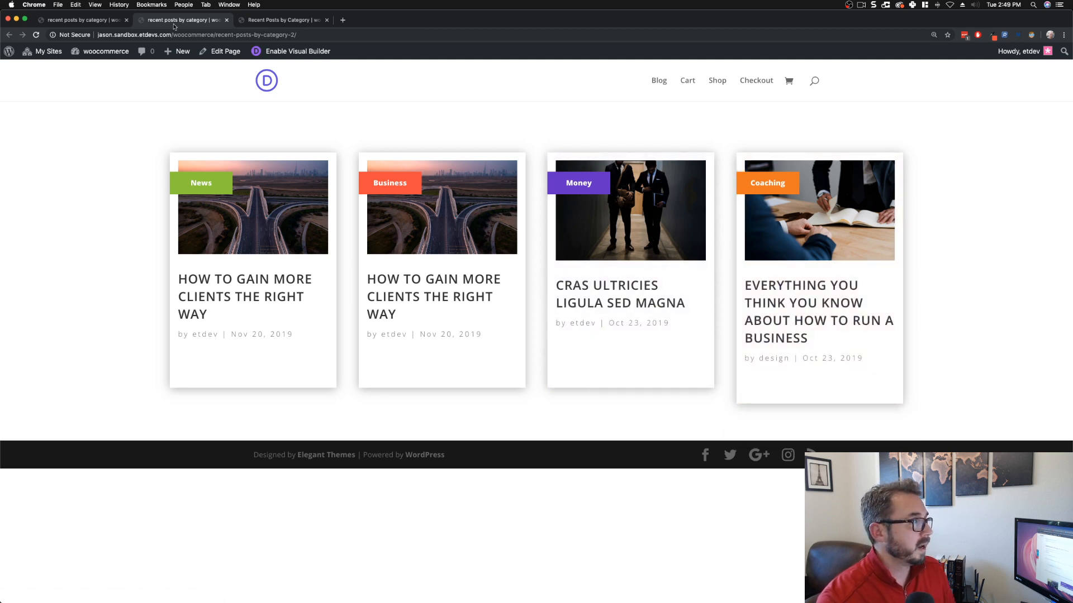
left_click(103, 20)
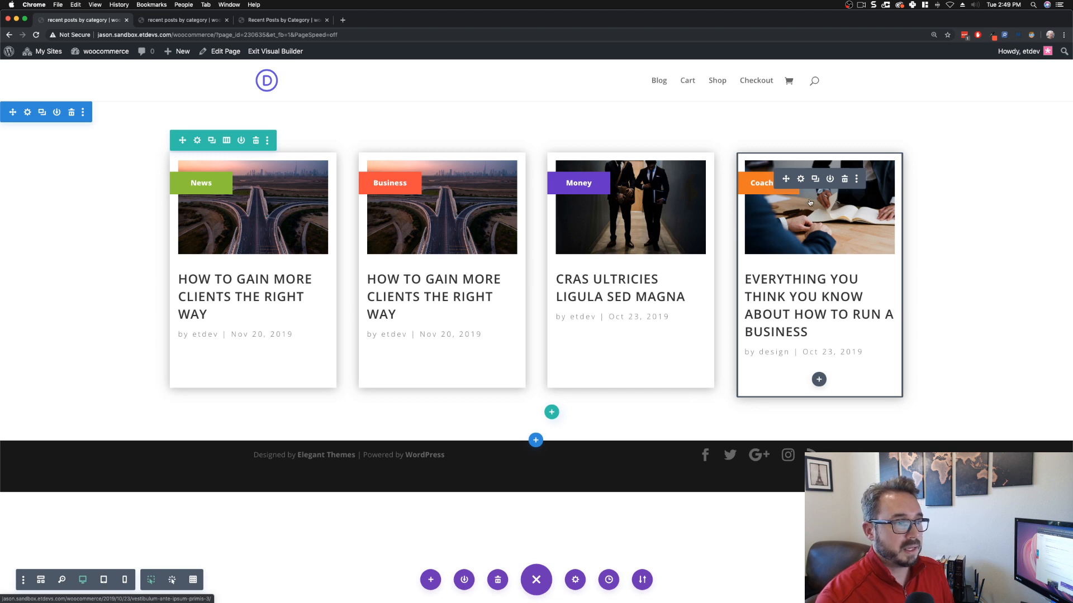
Step: Open the fourth column's Blog module settings and set the title text size to 22px, keeping the settings window clear of that card
left_click(811, 268)
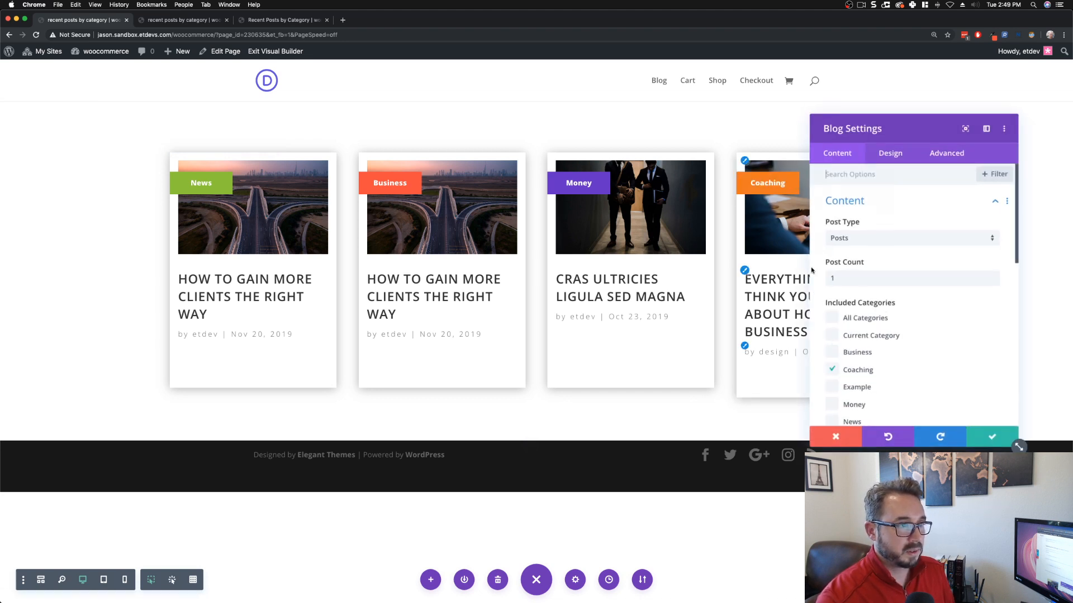
left_click(890, 153)
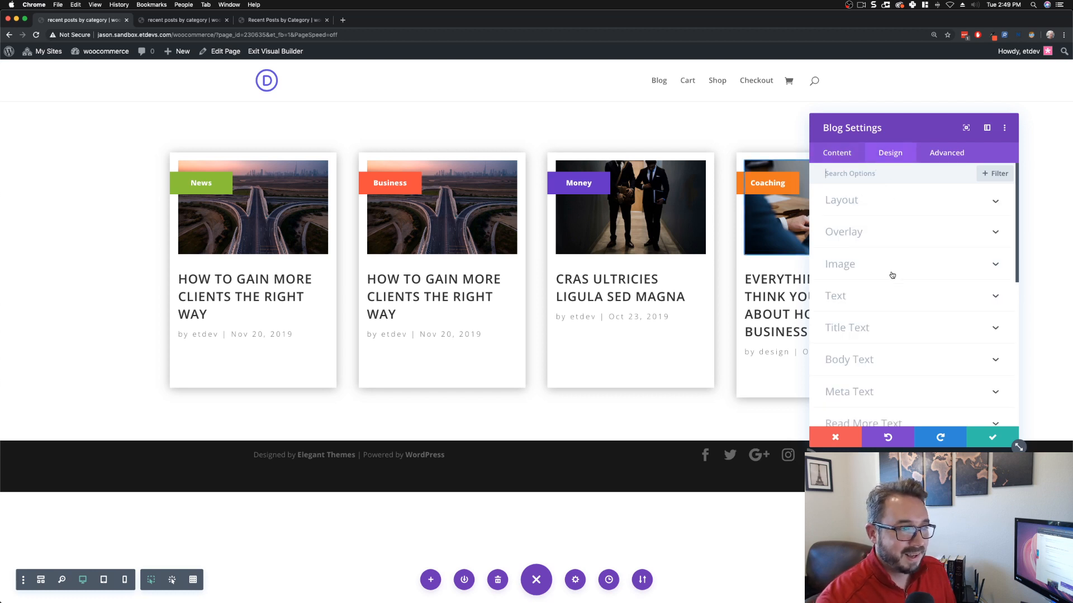
left_click(884, 306)
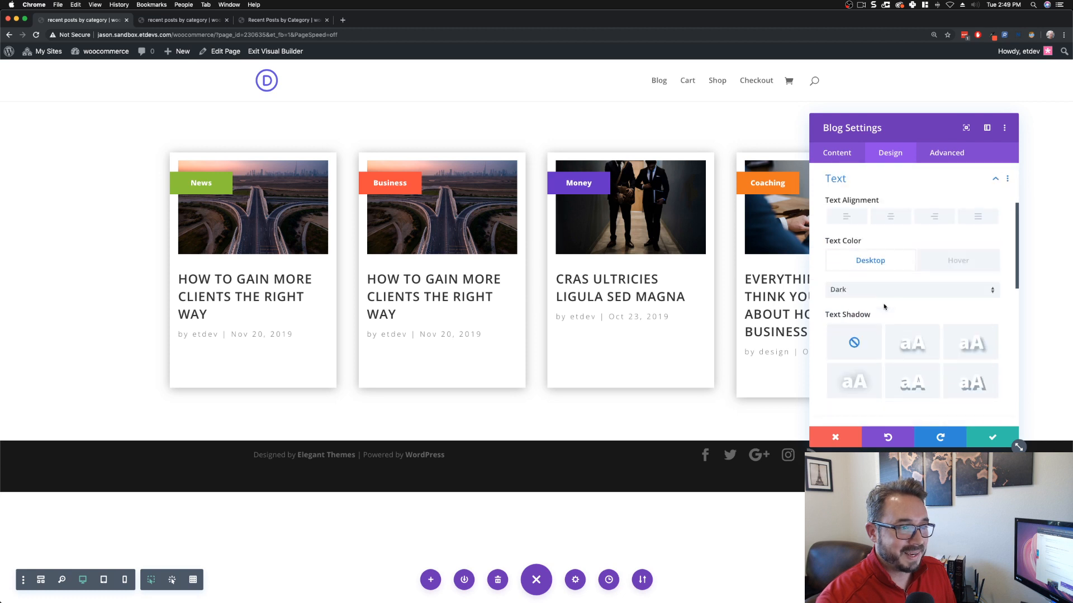
left_click(873, 180)
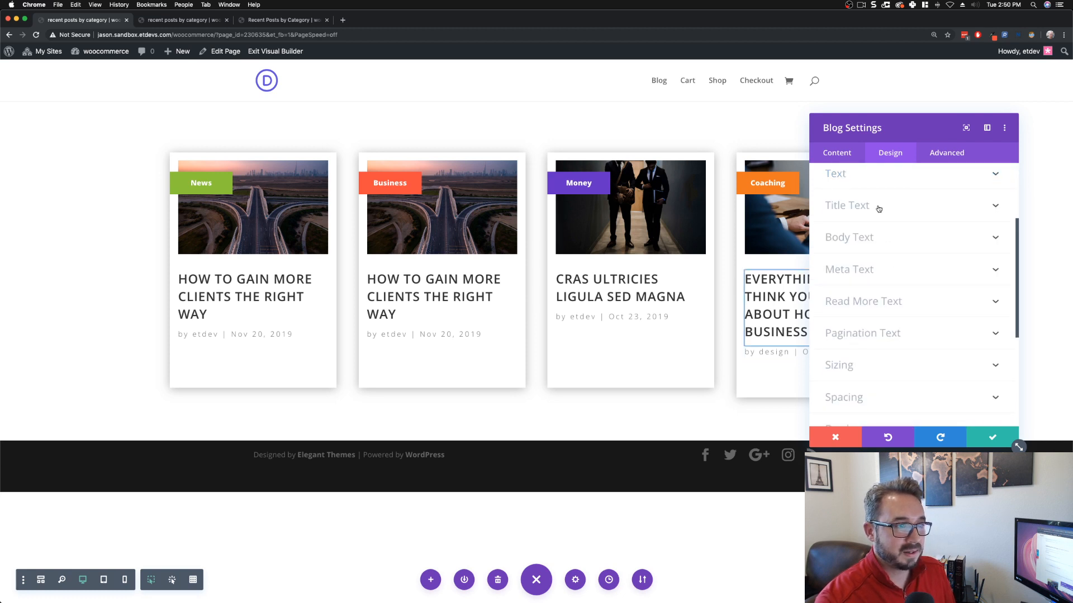
left_click(879, 207)
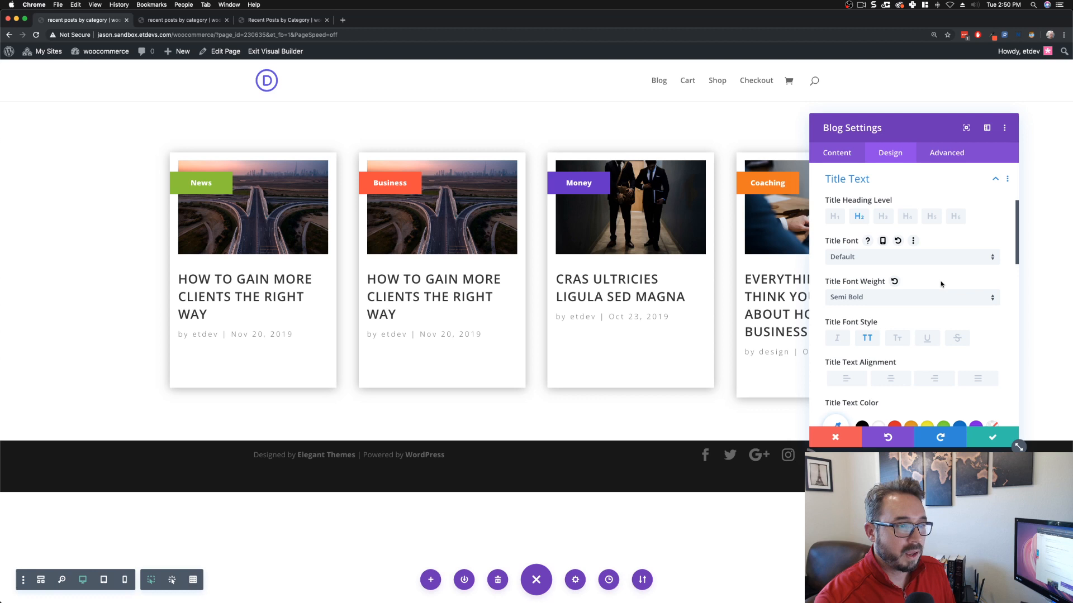
scroll(941, 285, "down", 6)
left_click_drag(887, 118, 488, 91)
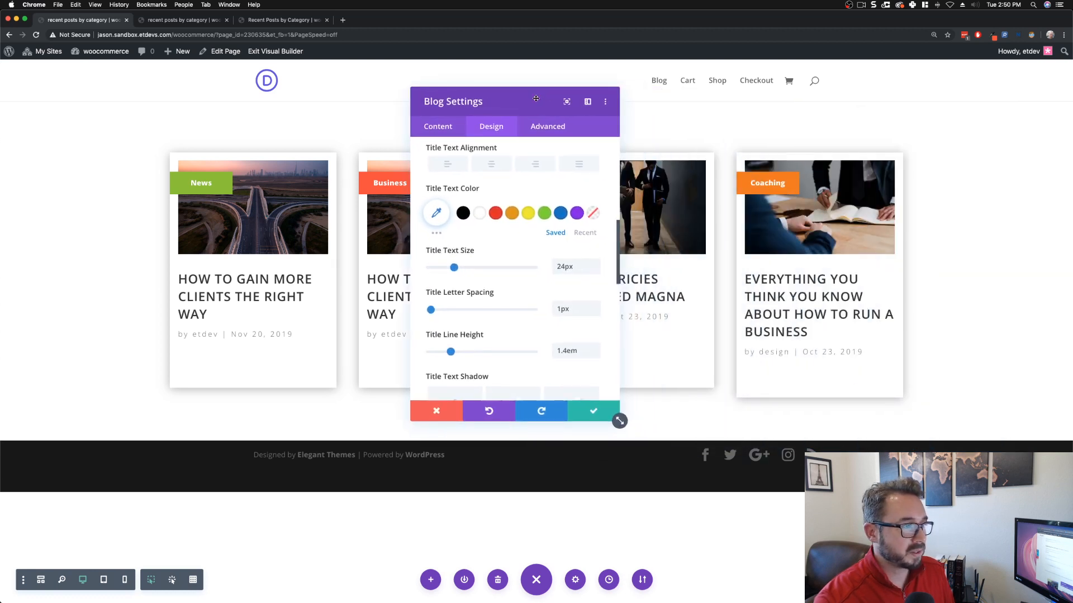
left_click(595, 270)
left_click(596, 271)
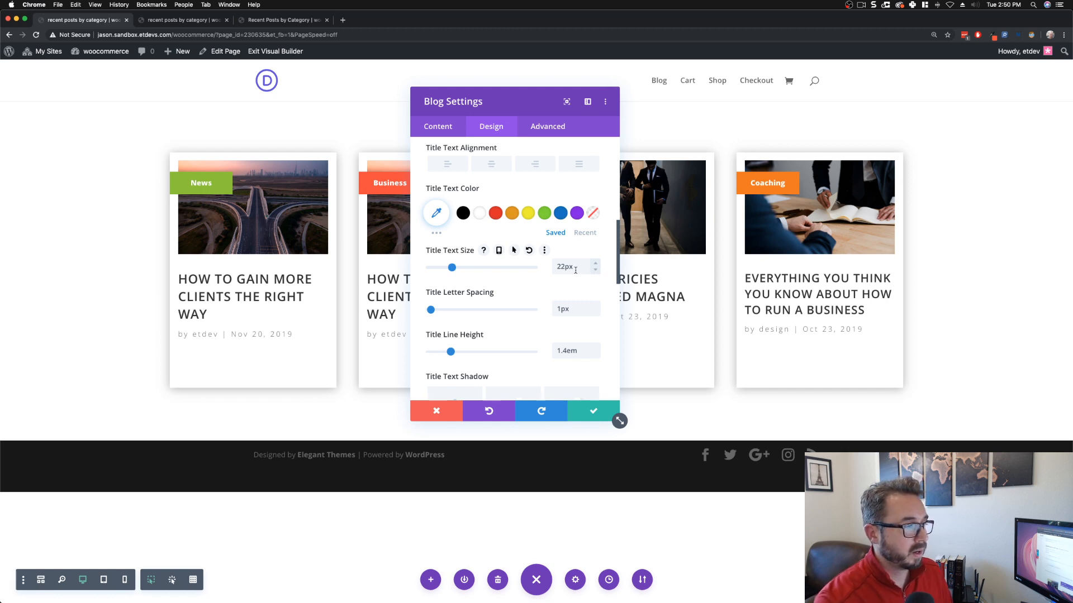
Step: Extend the title text size to all Blogs throughout this page and save the Blog module settings
right_click(467, 252)
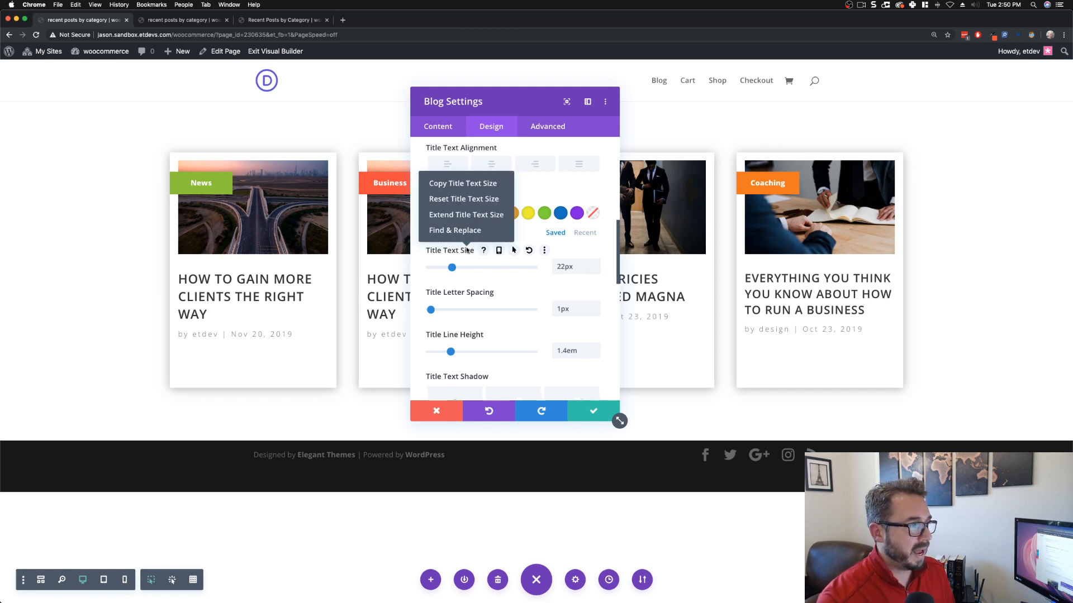
left_click(469, 217)
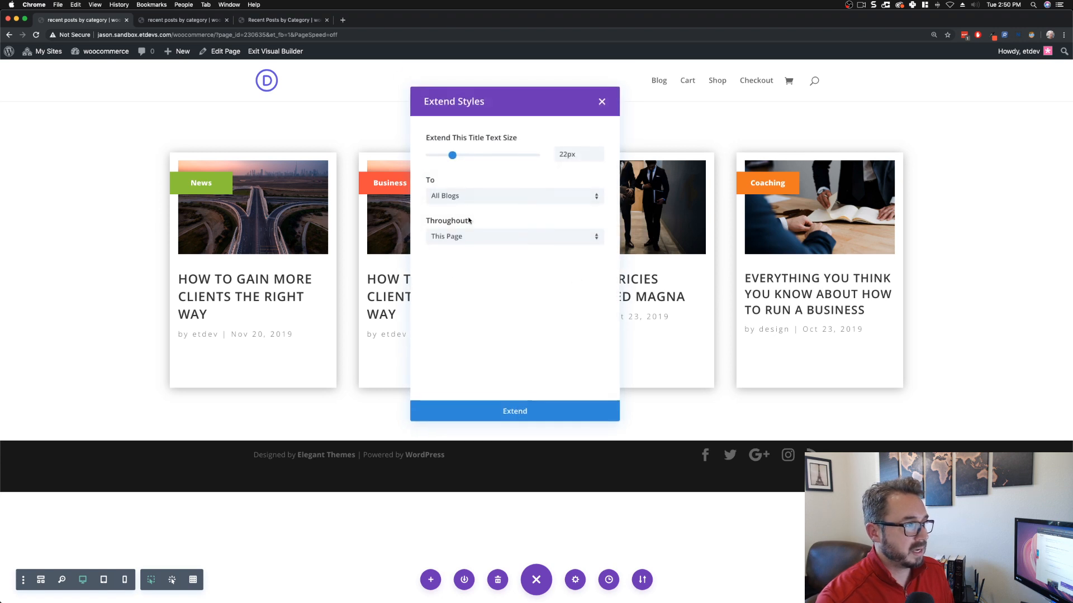
left_click(514, 411)
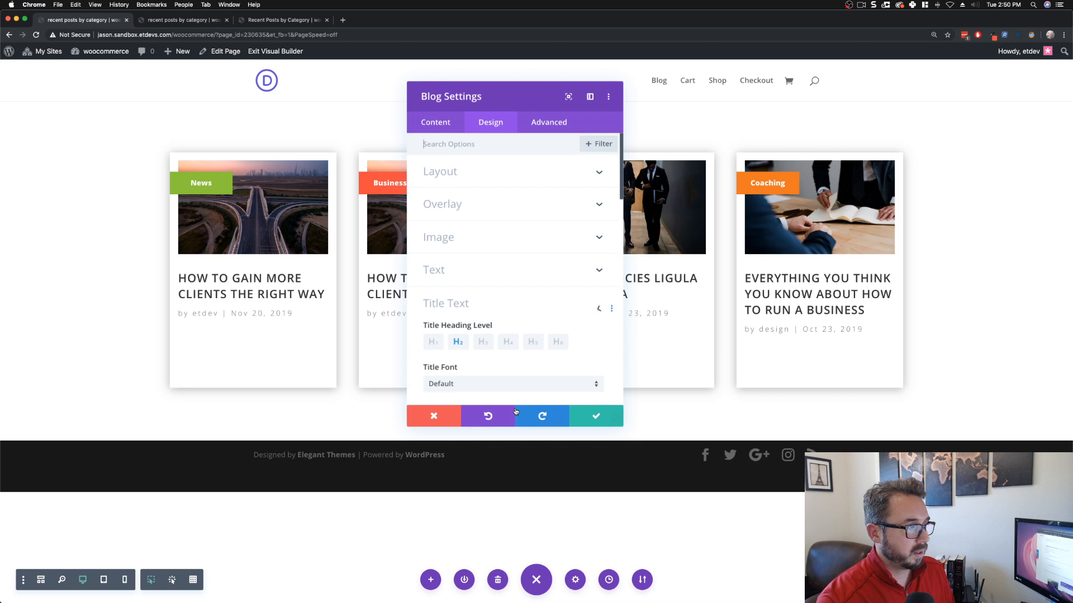
left_click(595, 412)
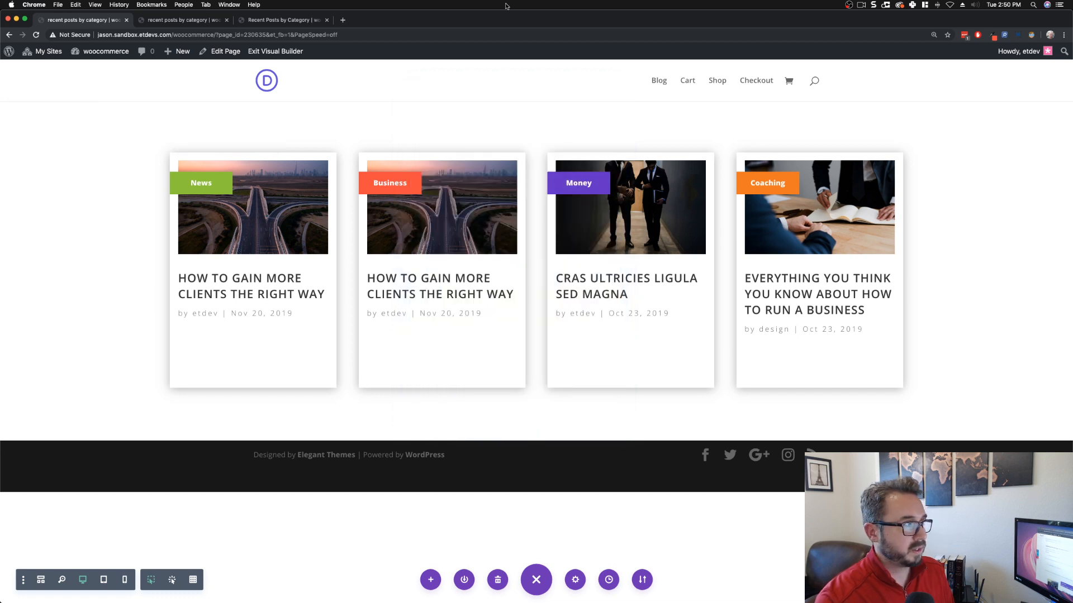
Step: Reload the live page to examine the resized post titles and card hover effect, and go back to the builder
left_click(202, 22)
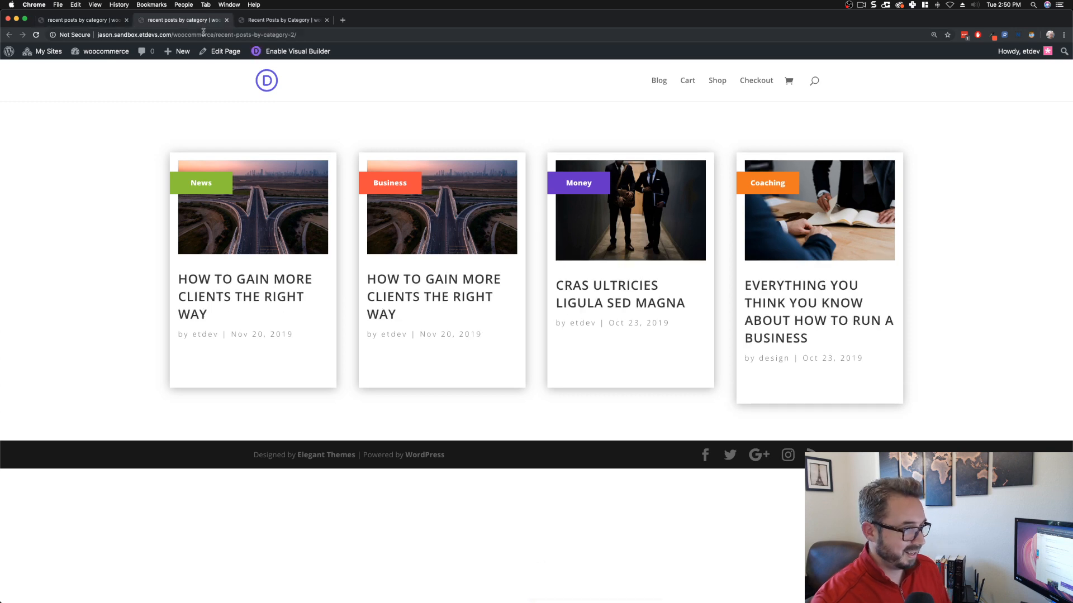
key("super+r")
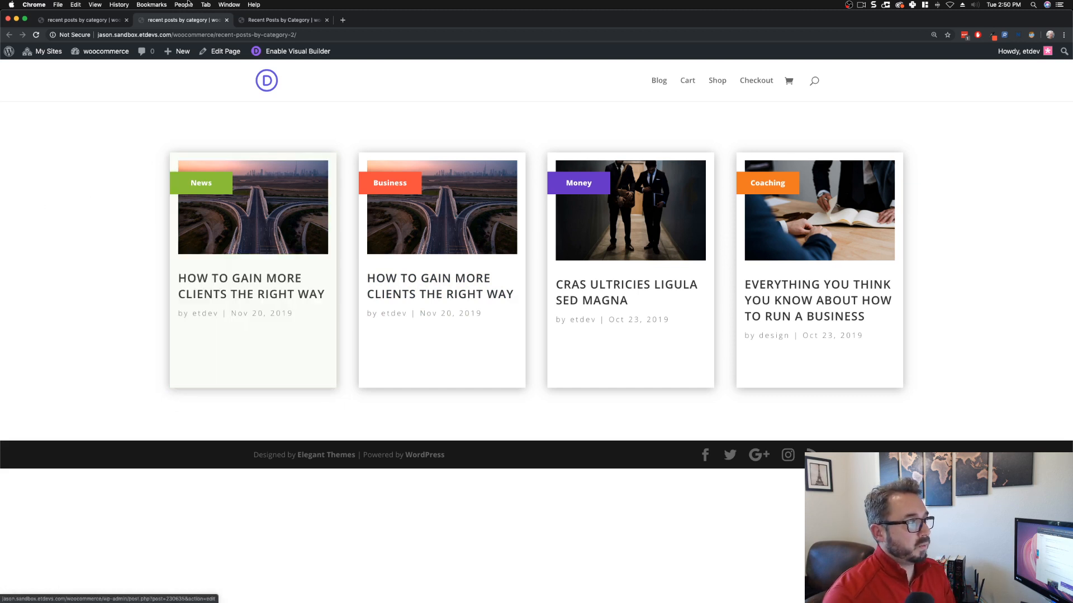
left_click(99, 22)
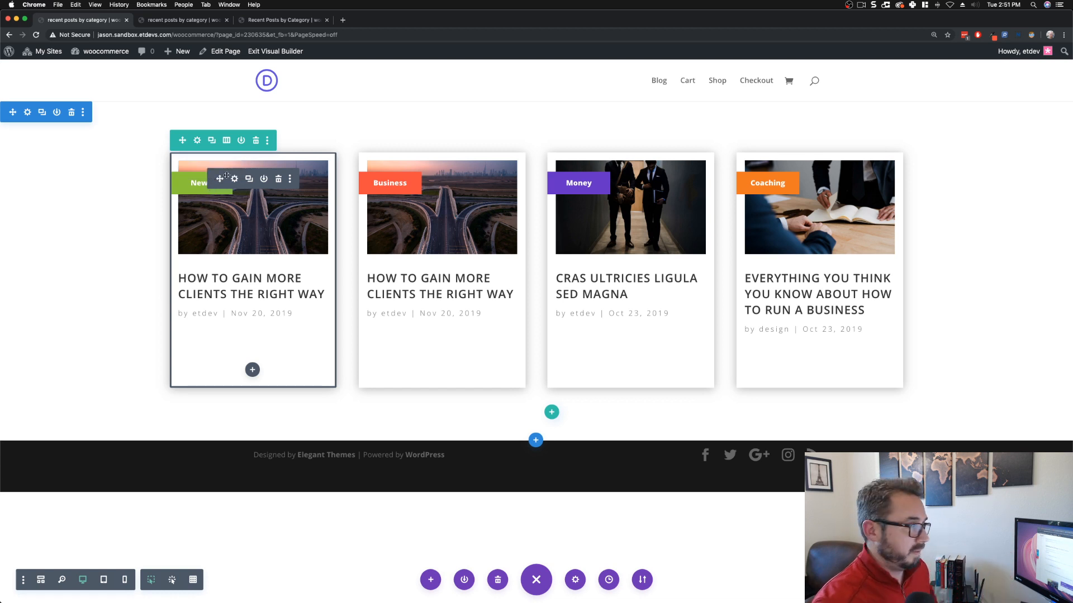
Step: Open the Transform design options of the row's first column
left_click(198, 140)
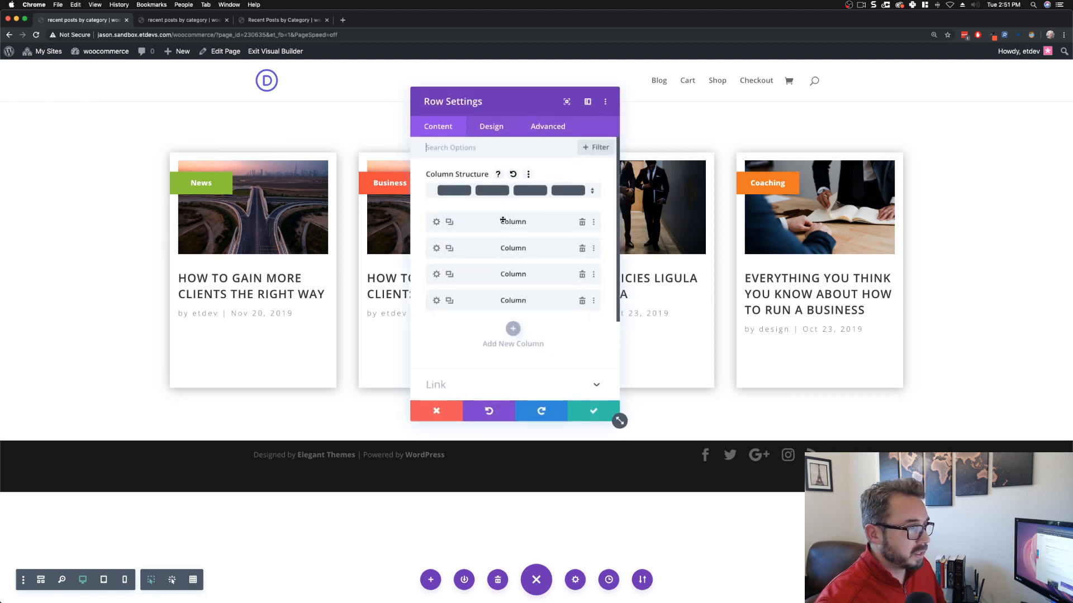
left_click(436, 222)
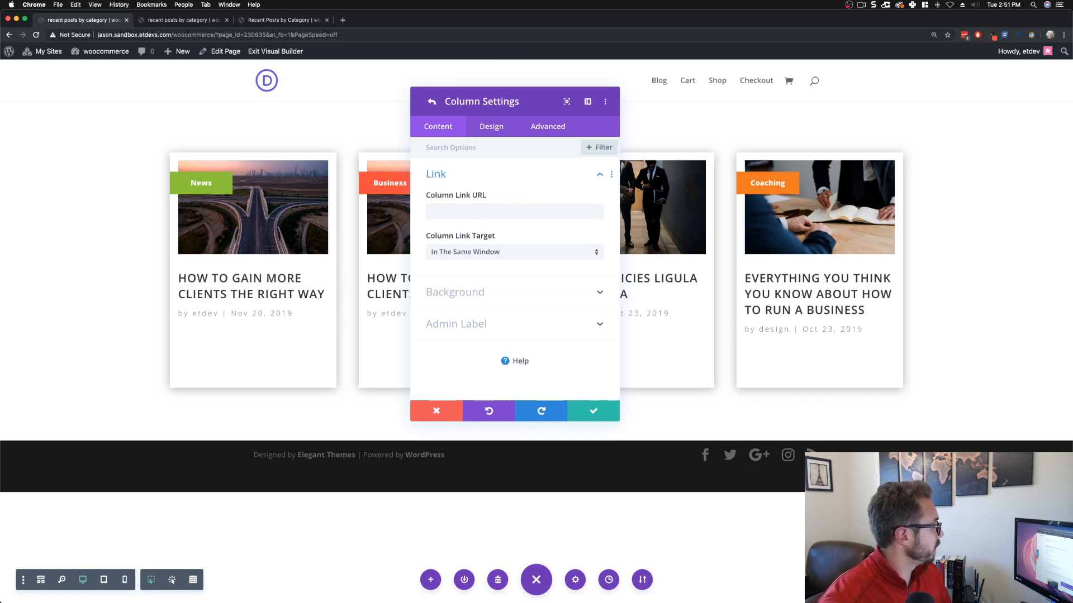
left_click(502, 126)
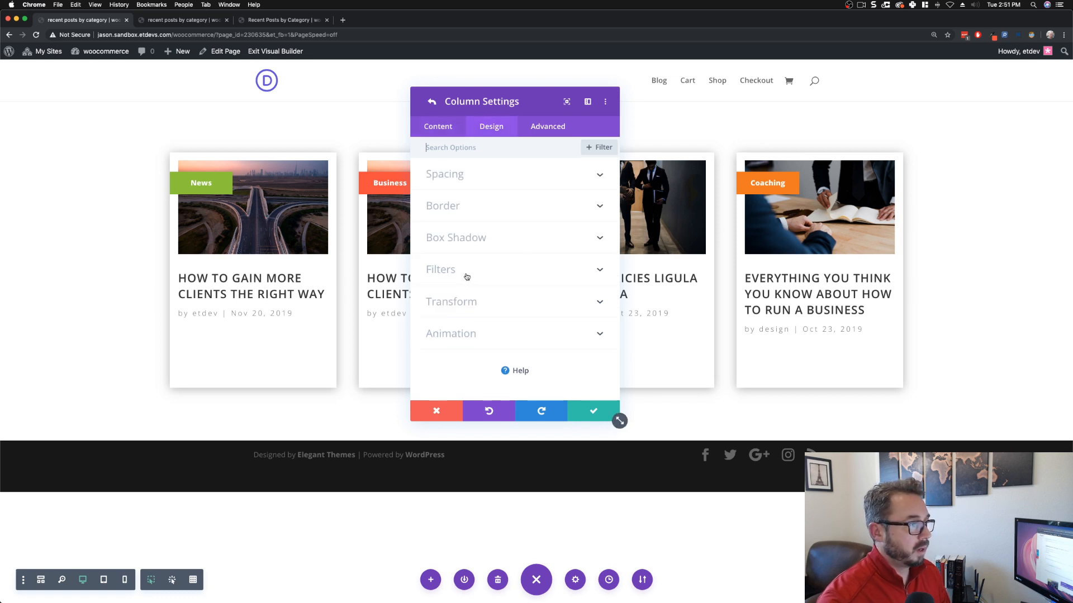
left_click(491, 311)
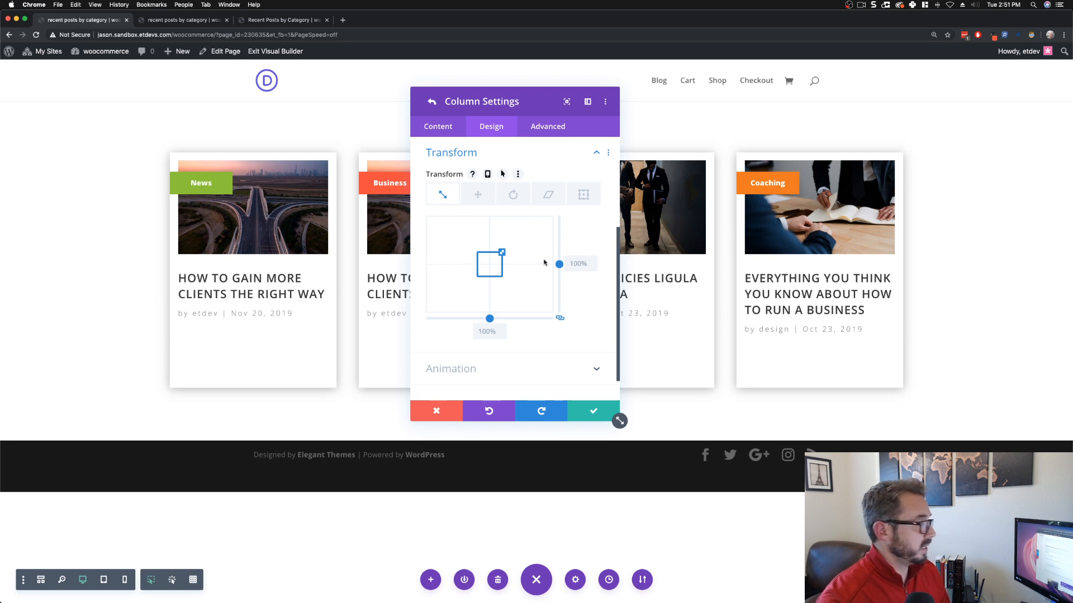
left_click(593, 261)
left_click(593, 261)
left_click(593, 261)
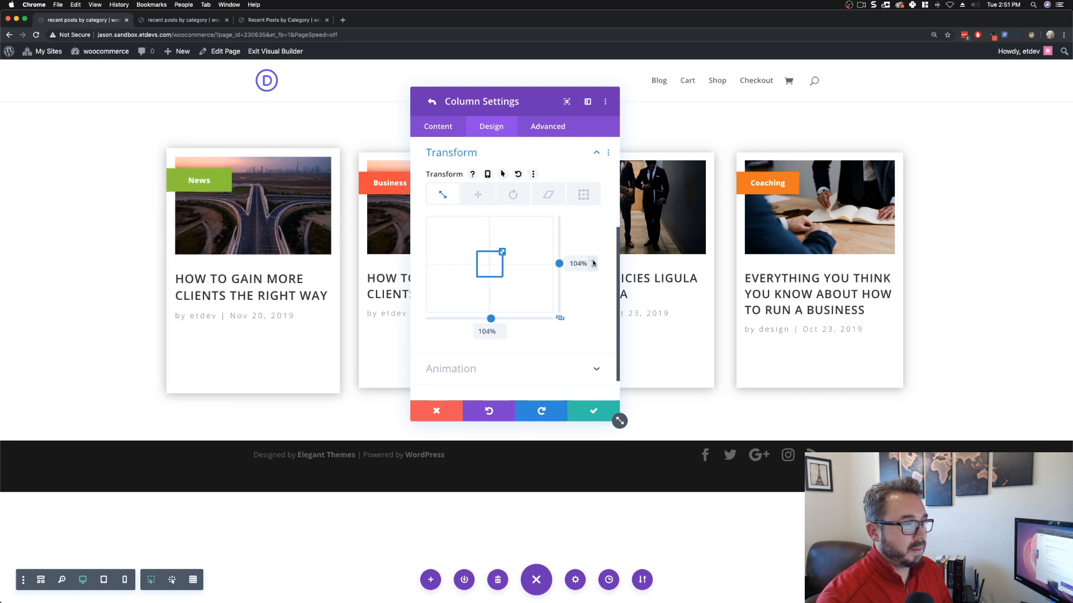
left_click(594, 262)
left_click(593, 262)
left_click(593, 261)
left_click(593, 262)
left_click(593, 262)
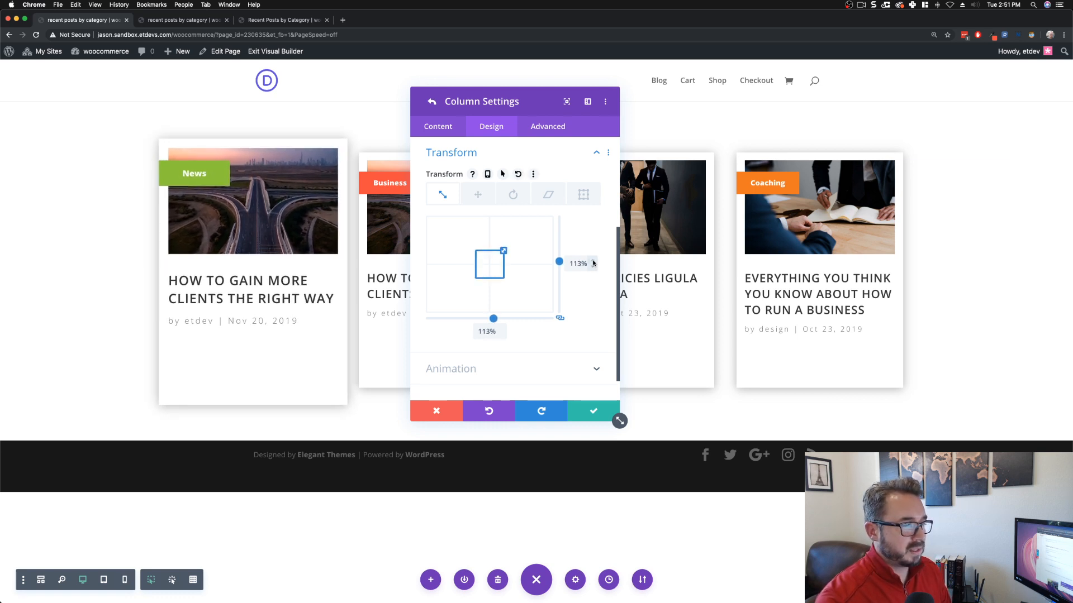
left_click(593, 261)
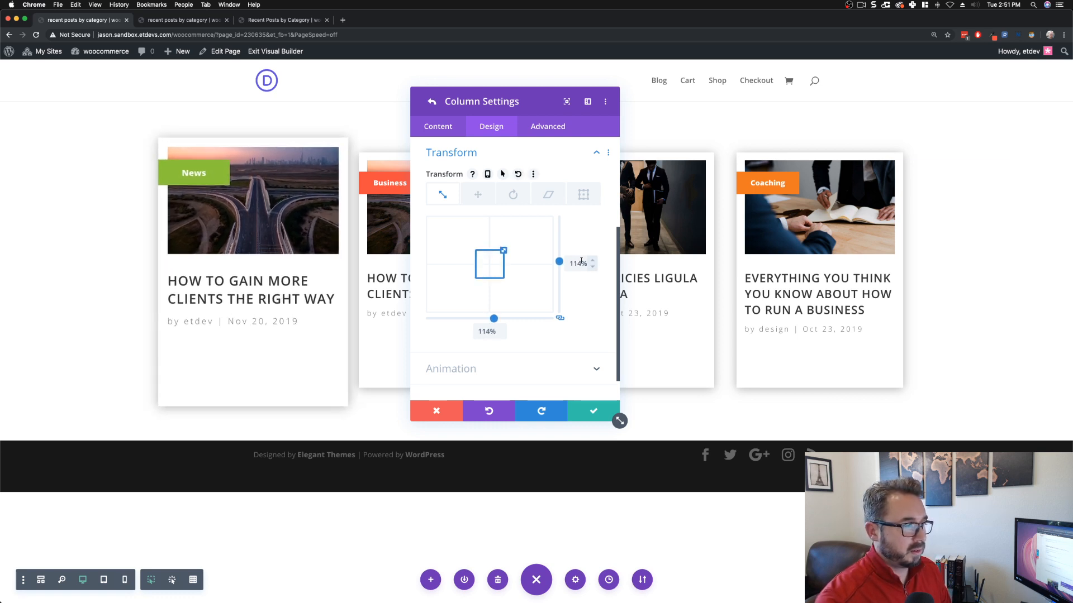
left_click(518, 173)
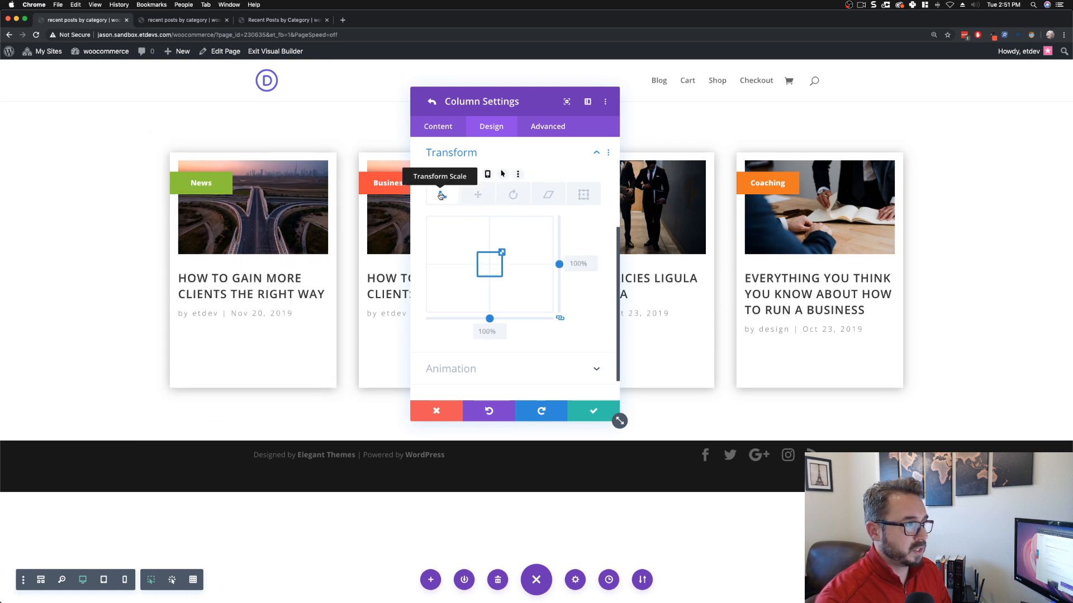
Step: Enable hover values for the first column's transform and set its hover scale to 115% in both directions
left_click(503, 174)
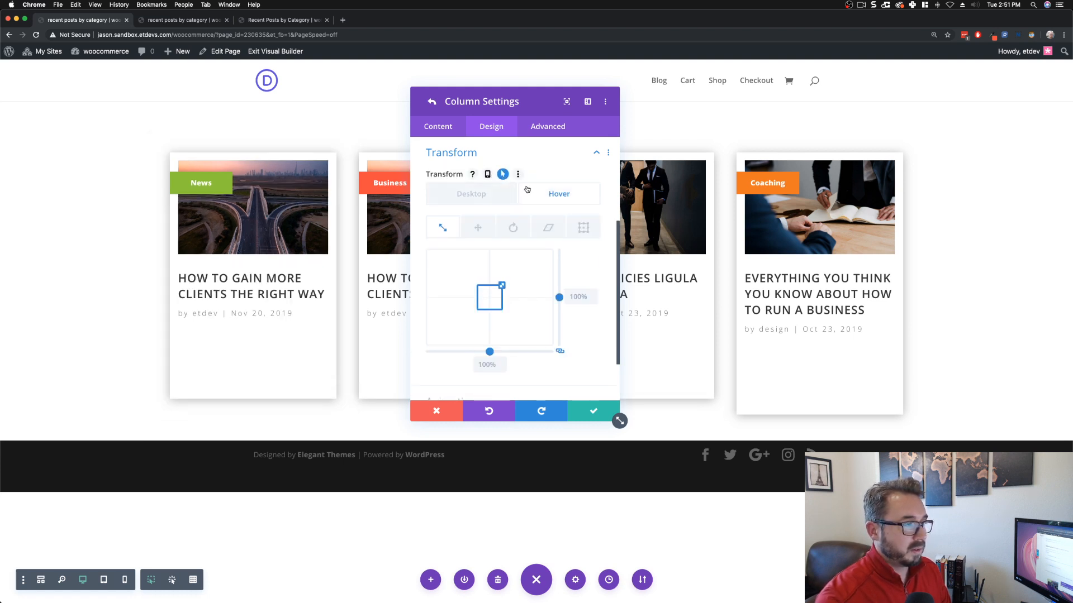
left_click(555, 195)
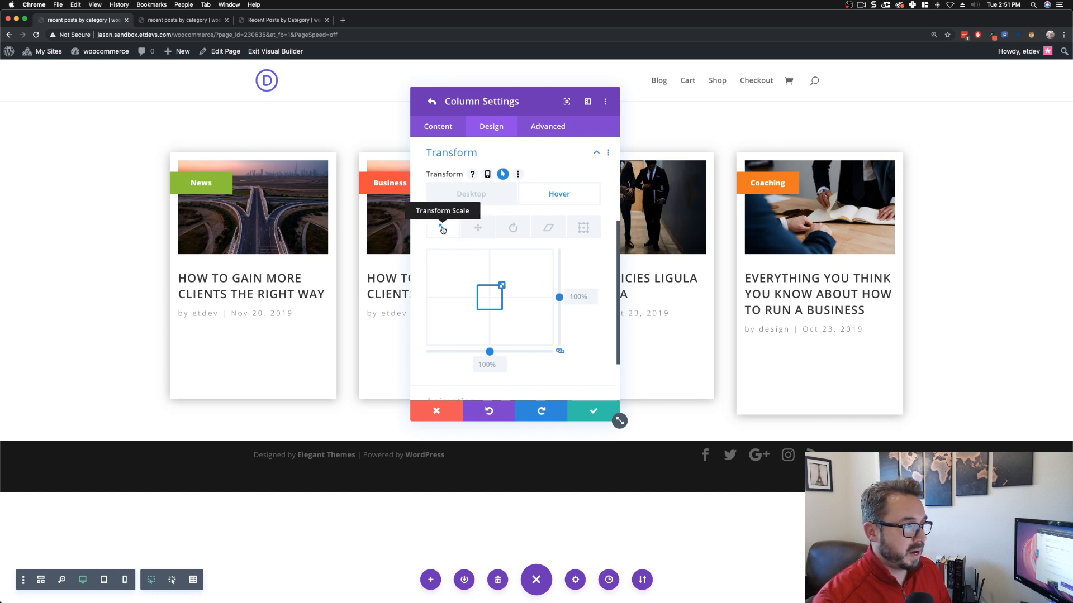
left_click(594, 295)
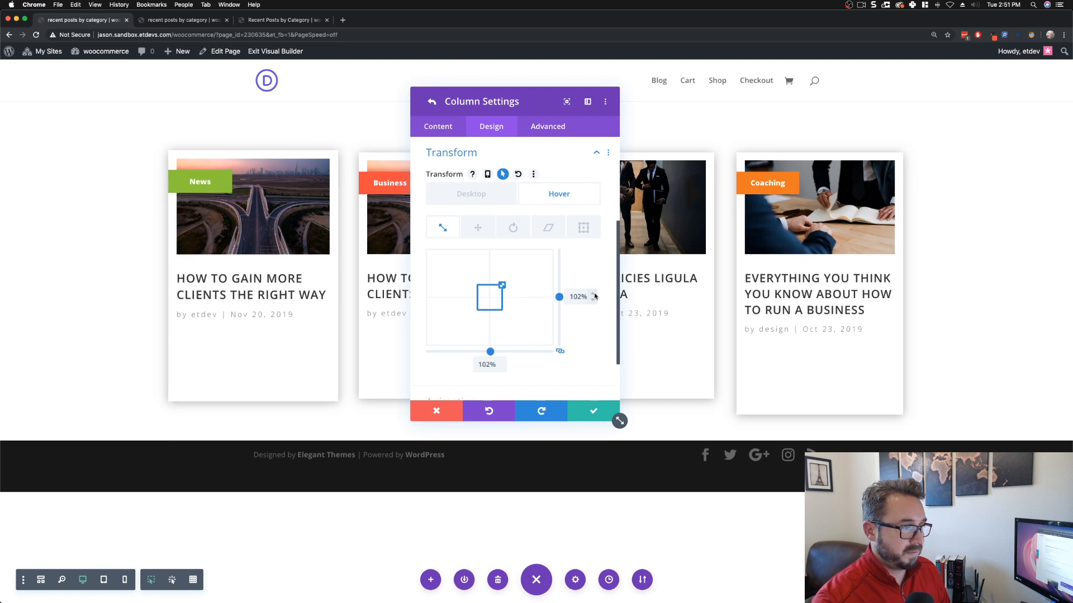
left_click(594, 295)
left_click(594, 295)
left_click(594, 295)
left_click(594, 295)
left_click(594, 295)
left_click(594, 295)
left_click(593, 295)
left_click(594, 295)
left_click(594, 295)
left_click(593, 295)
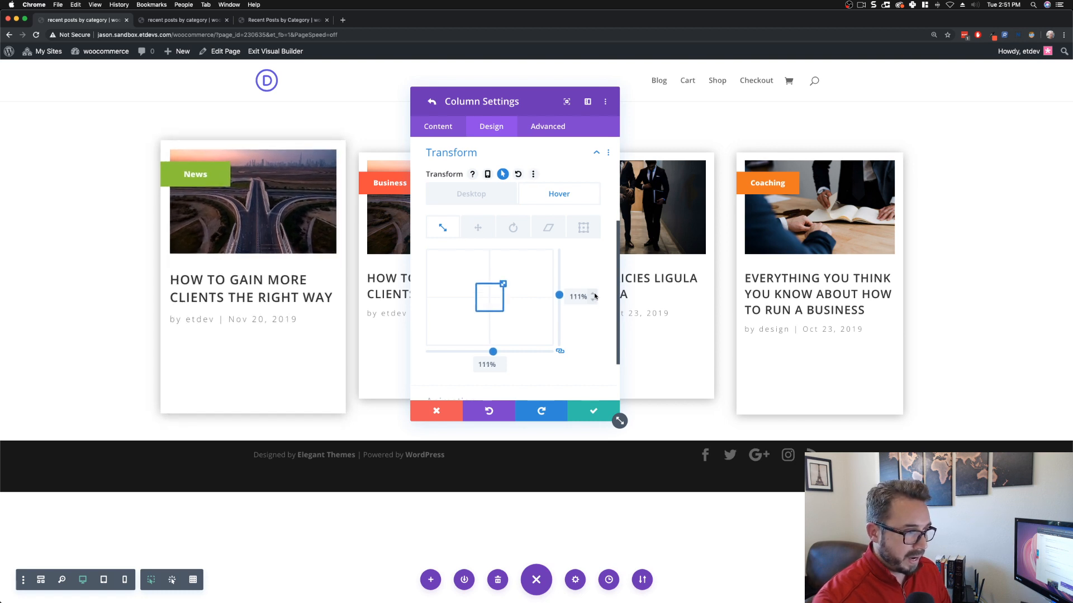
left_click(593, 295)
left_click(594, 295)
left_click(594, 295)
left_click(593, 295)
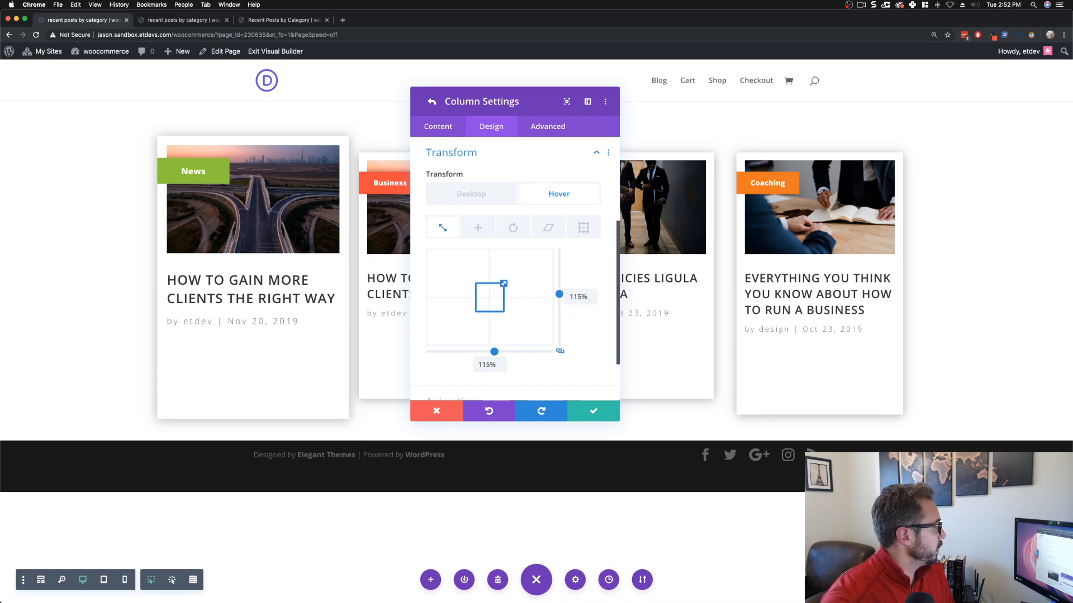
Step: Add the custom CSS "transform: none !important;" to the first column's Main Element for tablet
left_click(535, 129)
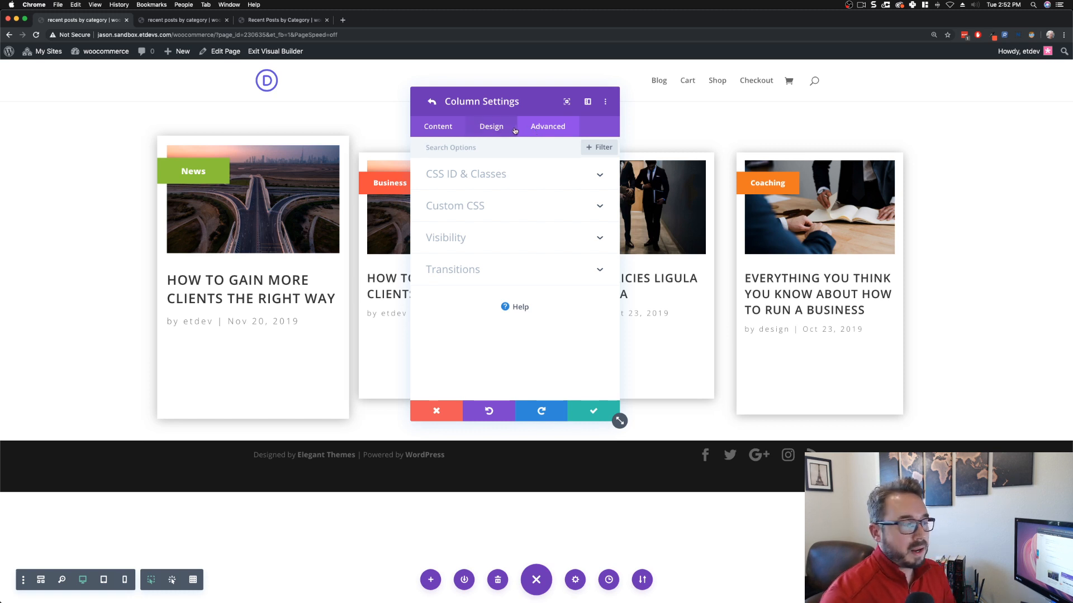
left_click(528, 207)
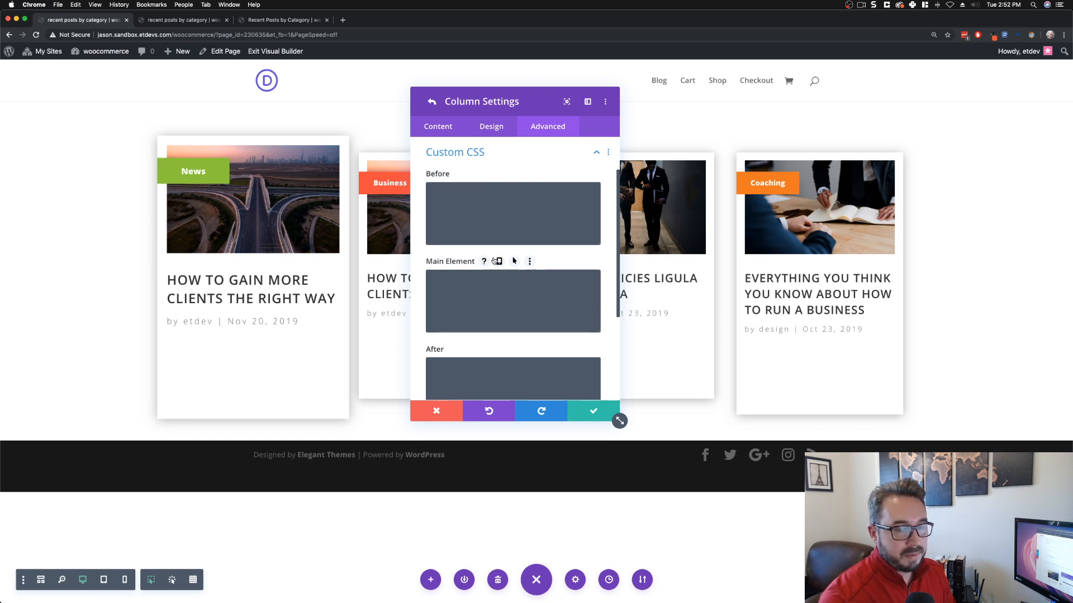
left_click(500, 262)
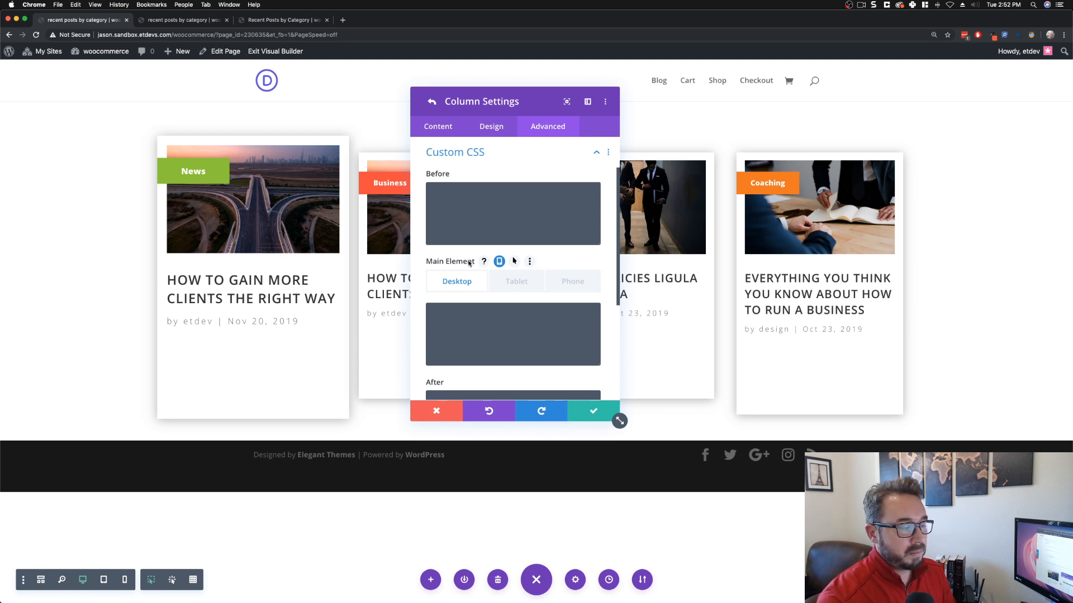
left_click(506, 283)
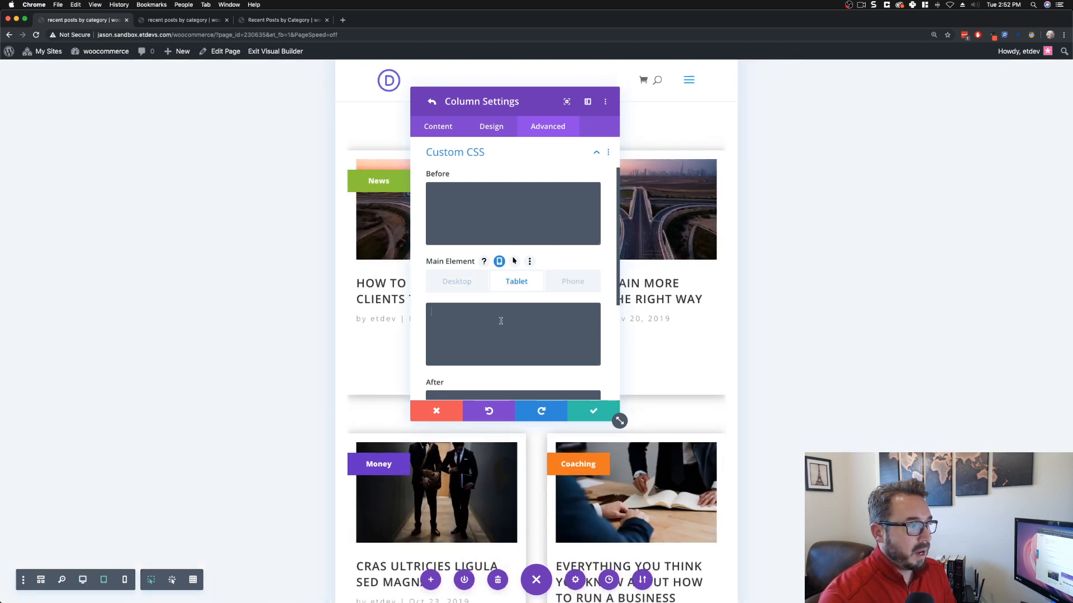
type("trans")
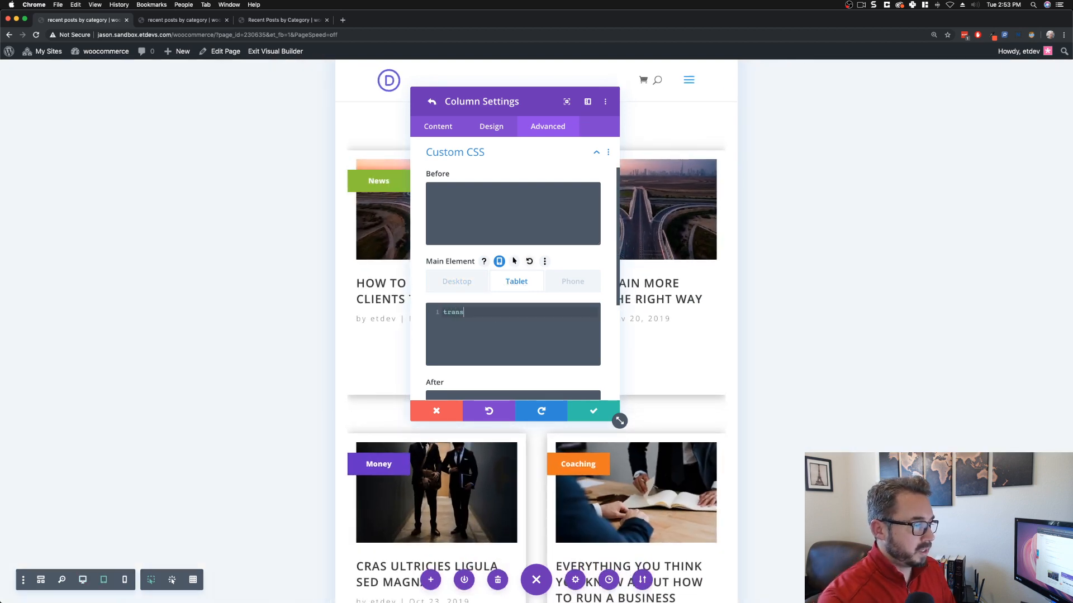
type("form: non")
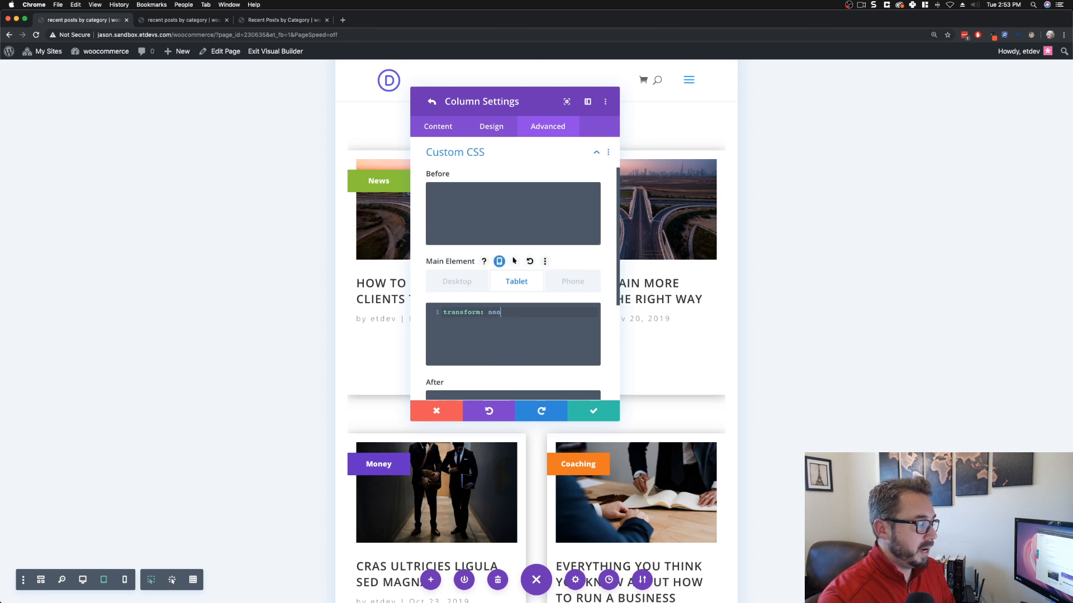
type("e !impp")
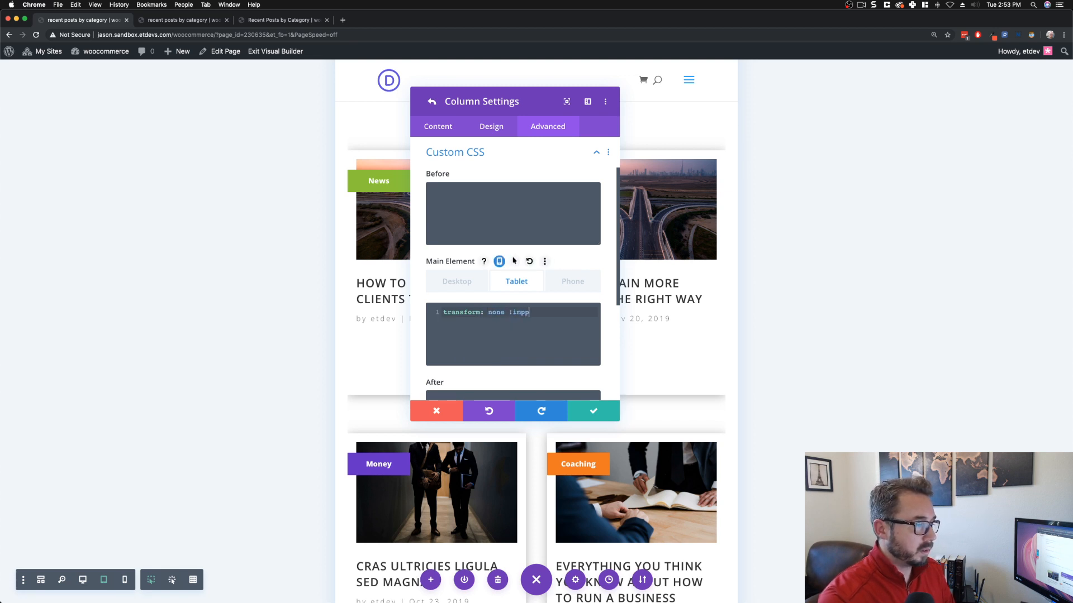
key("BackSpace")
type("ortant")
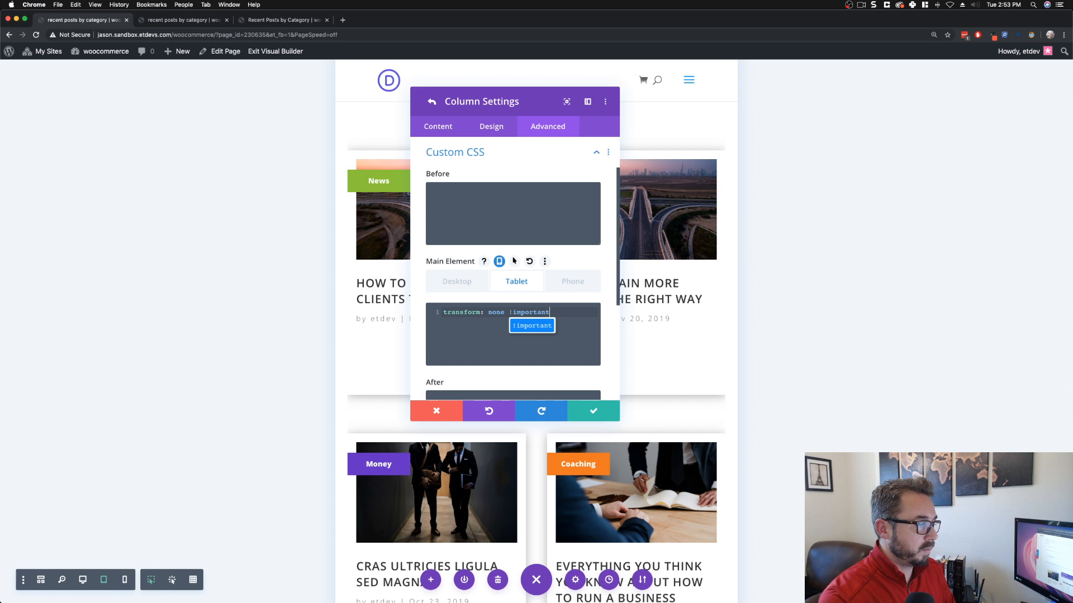
type(";")
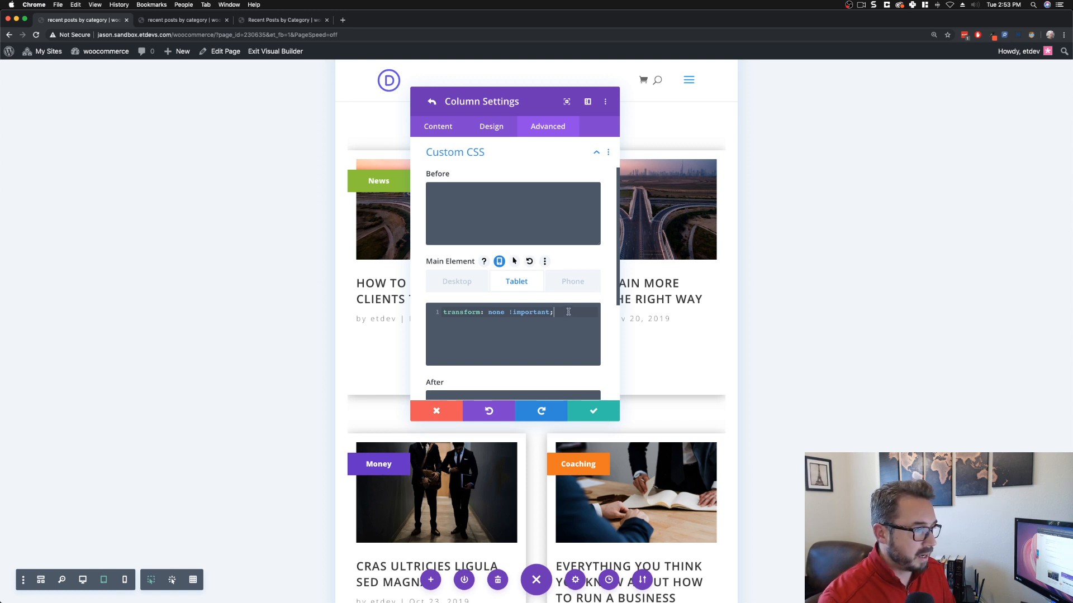
Step: Copy the tablet CSS line, check the Main Element CSS for phone, and save the first column's settings in desktop view
left_click_drag(569, 311, 429, 310)
key("super+c")
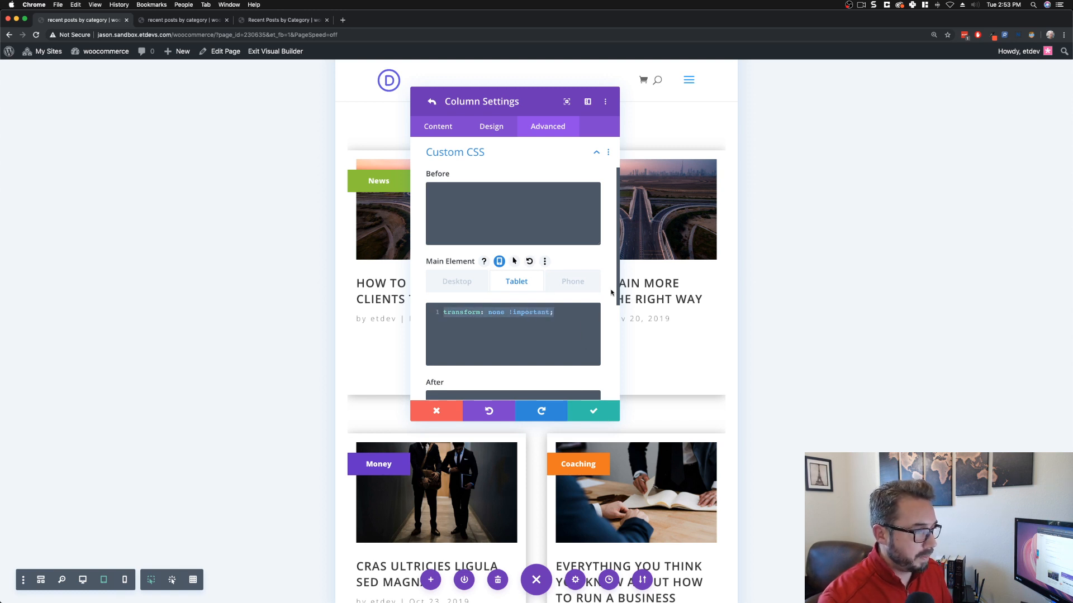
left_click(573, 281)
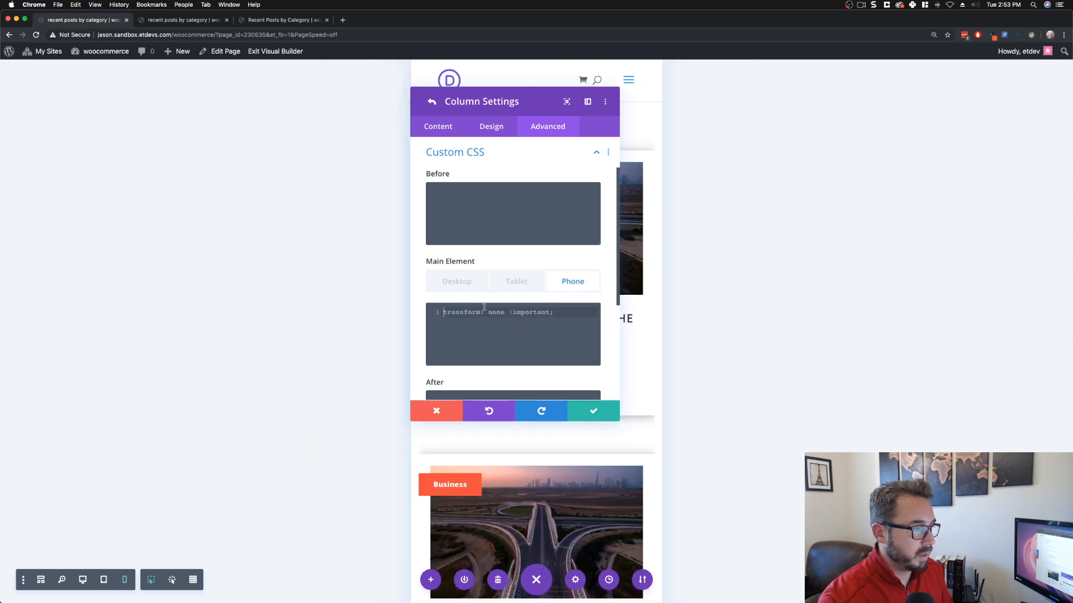
left_click(520, 282)
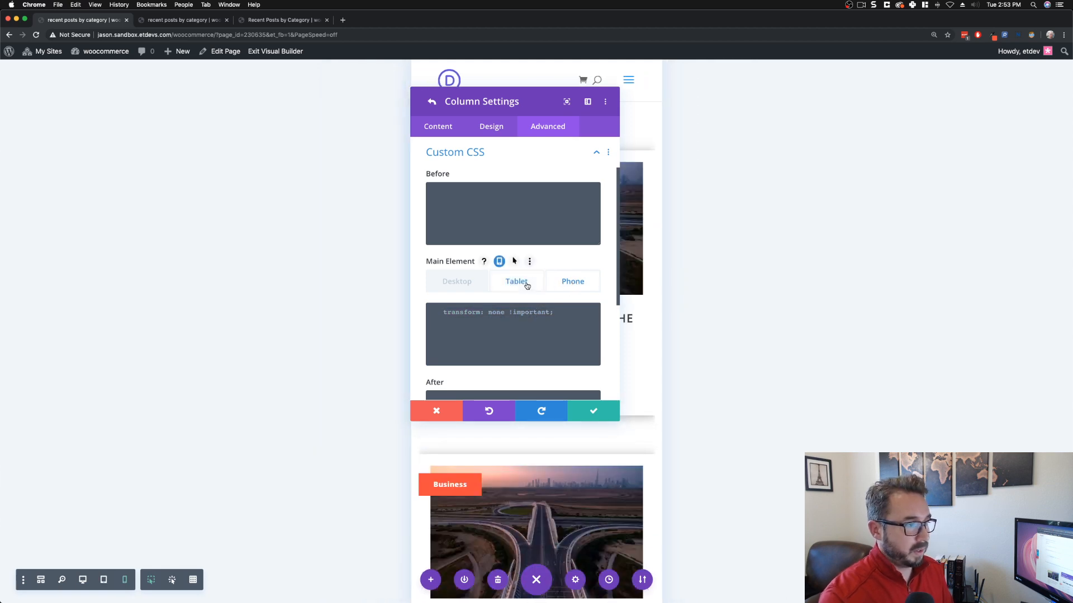
left_click(467, 282)
left_click(600, 416)
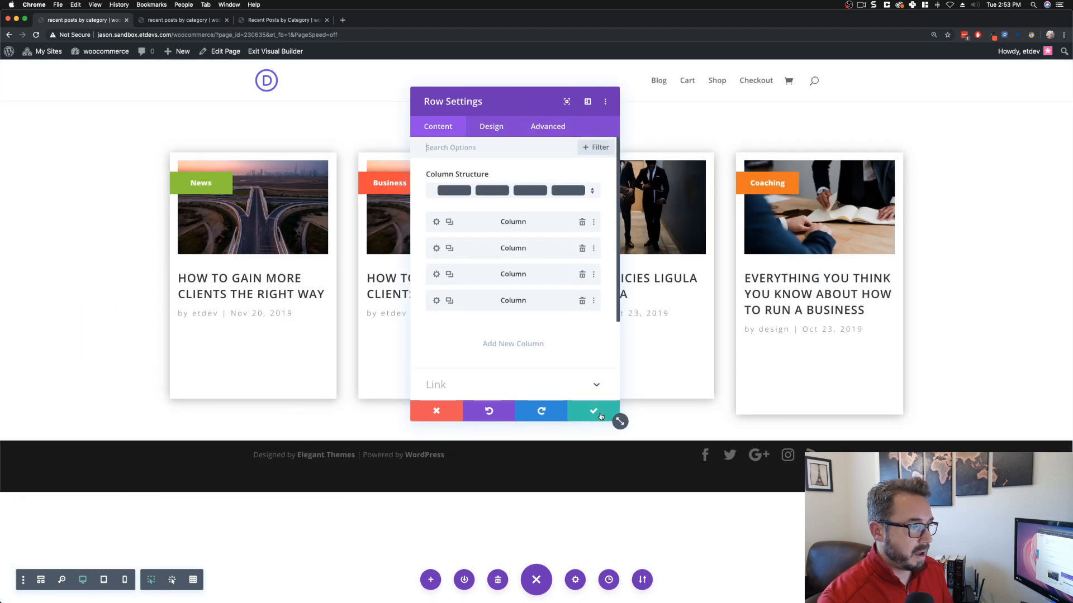
Step: Set the second column's hover transform scale to 115% in both directions
left_click(436, 248)
left_click(491, 128)
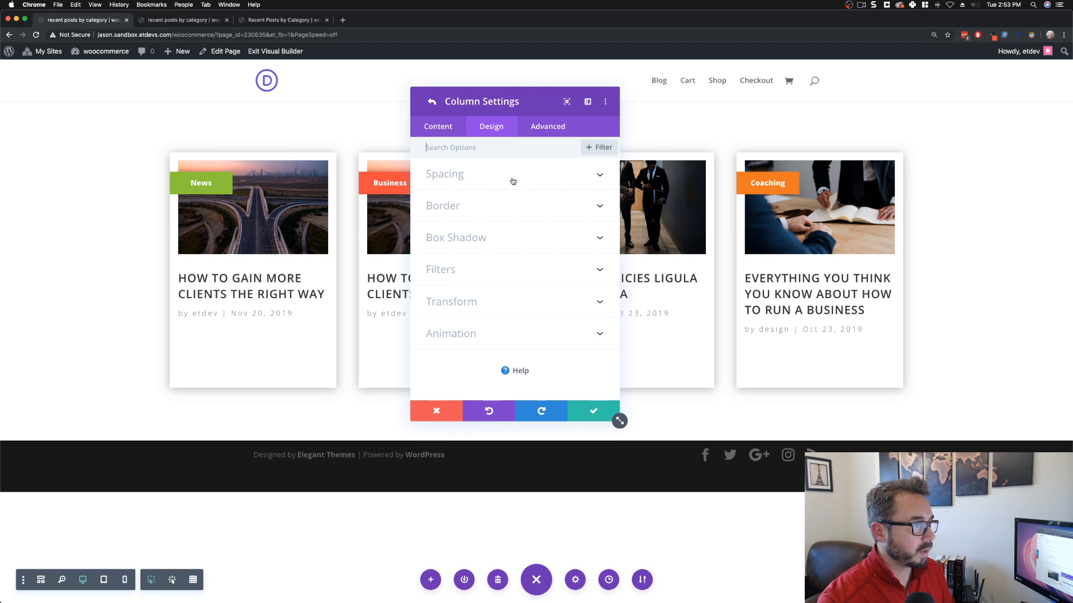
left_click(487, 296)
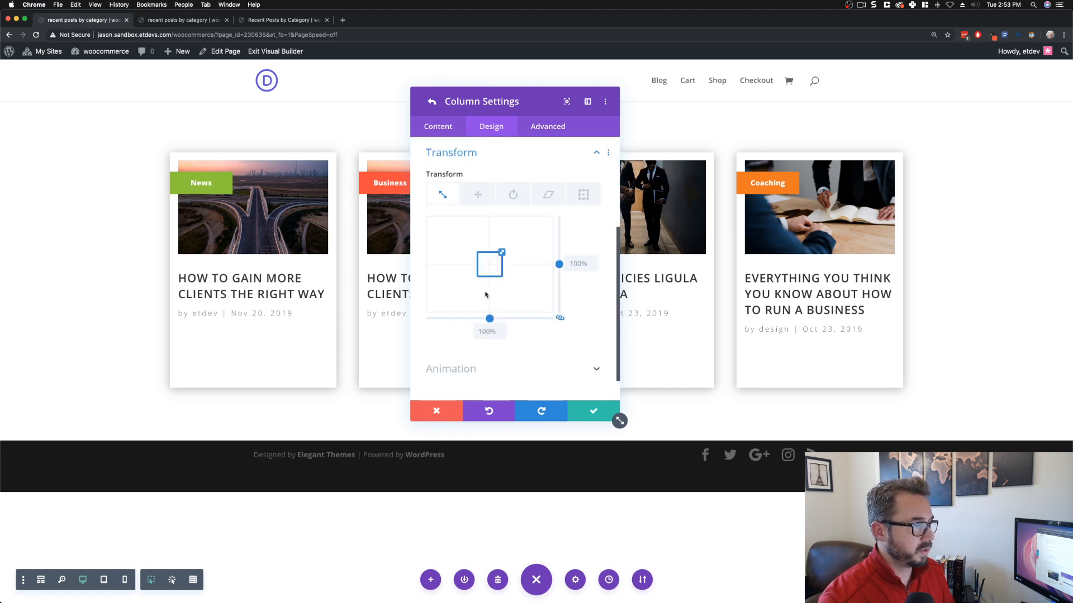
mouse_move(473, 202)
left_click(502, 174)
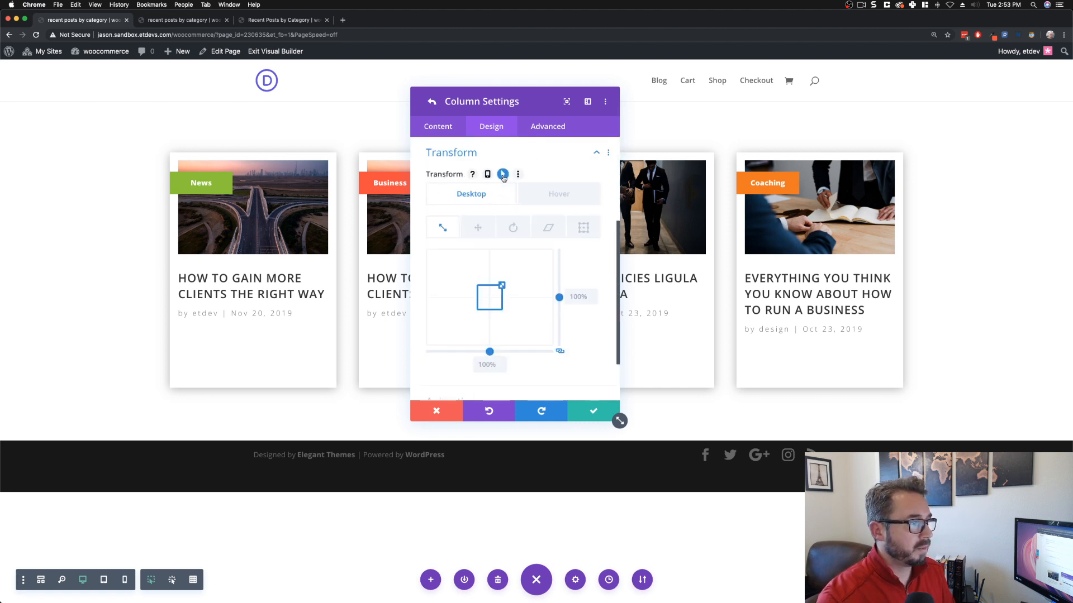
left_click(594, 294)
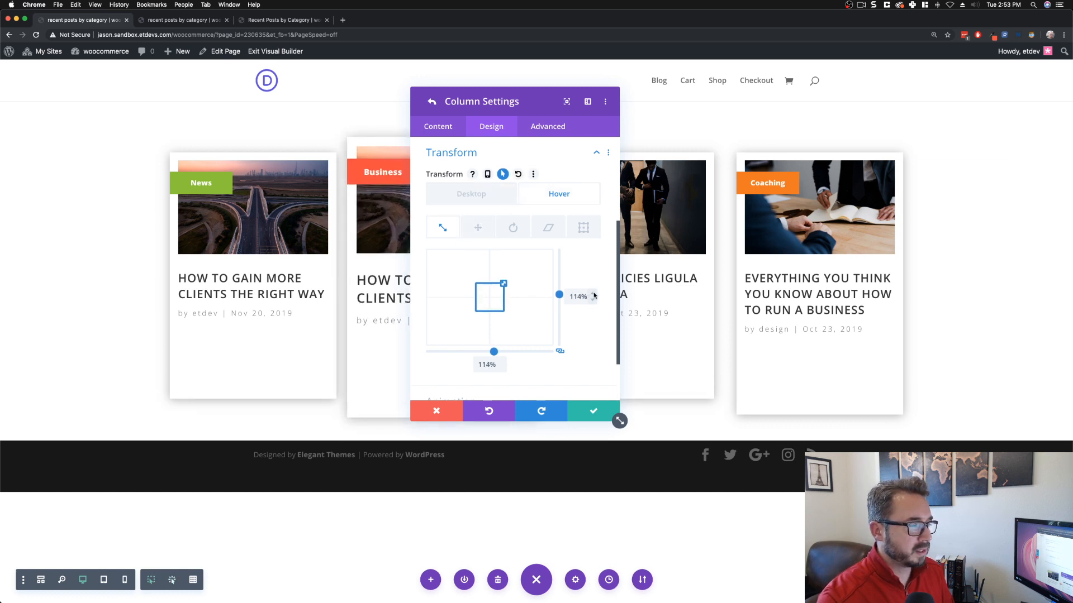
Step: Paste "transform: none !important;" into the second column's Main Element CSS for tablet and save the column settings
left_click(547, 126)
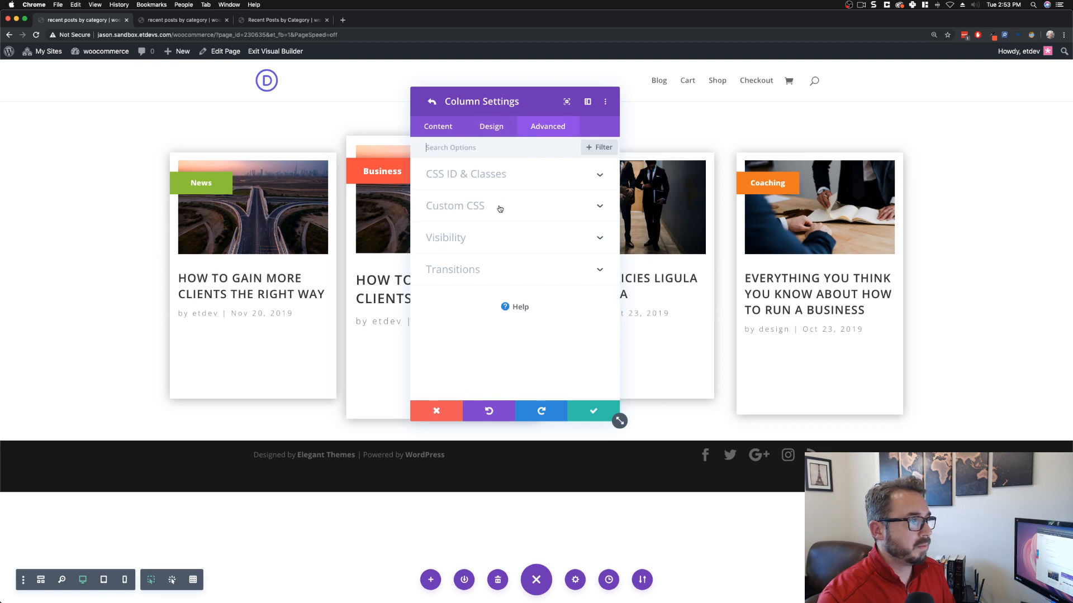
left_click(498, 208)
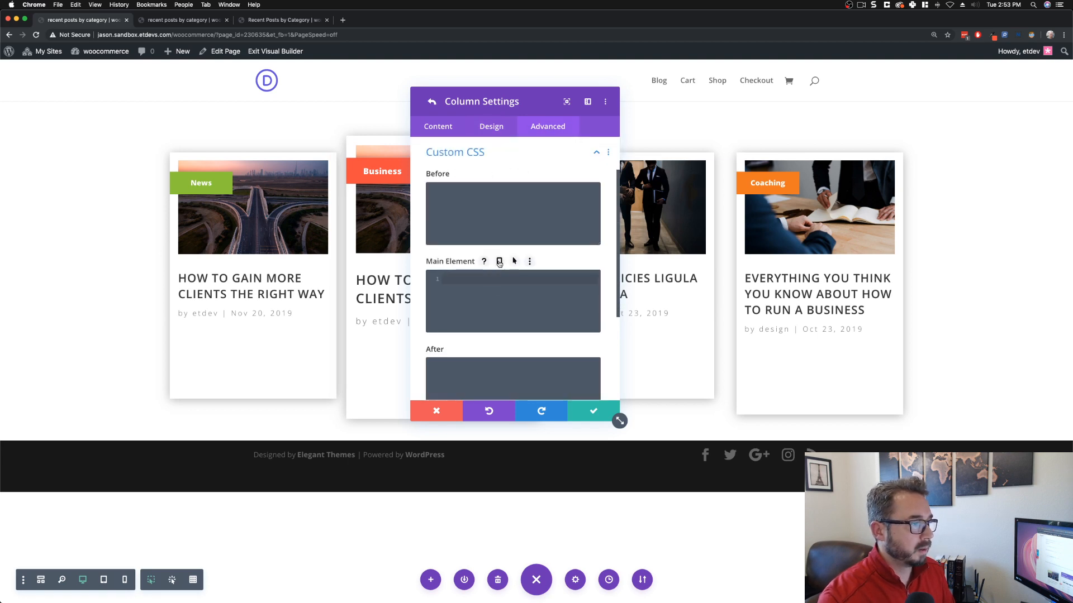
left_click(499, 261)
left_click(502, 285)
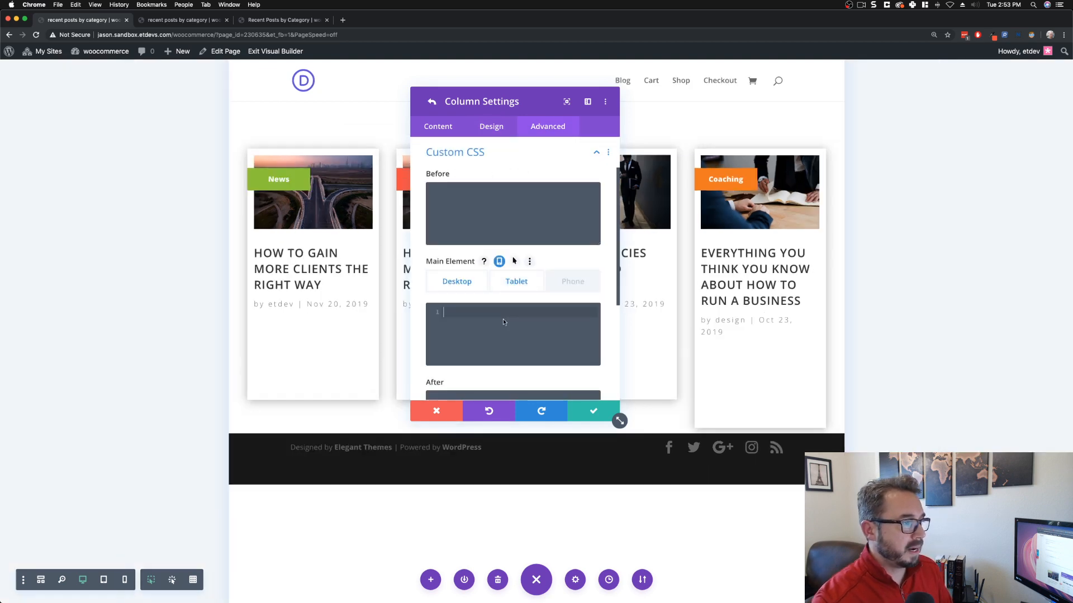
left_click(503, 314)
key("super+v")
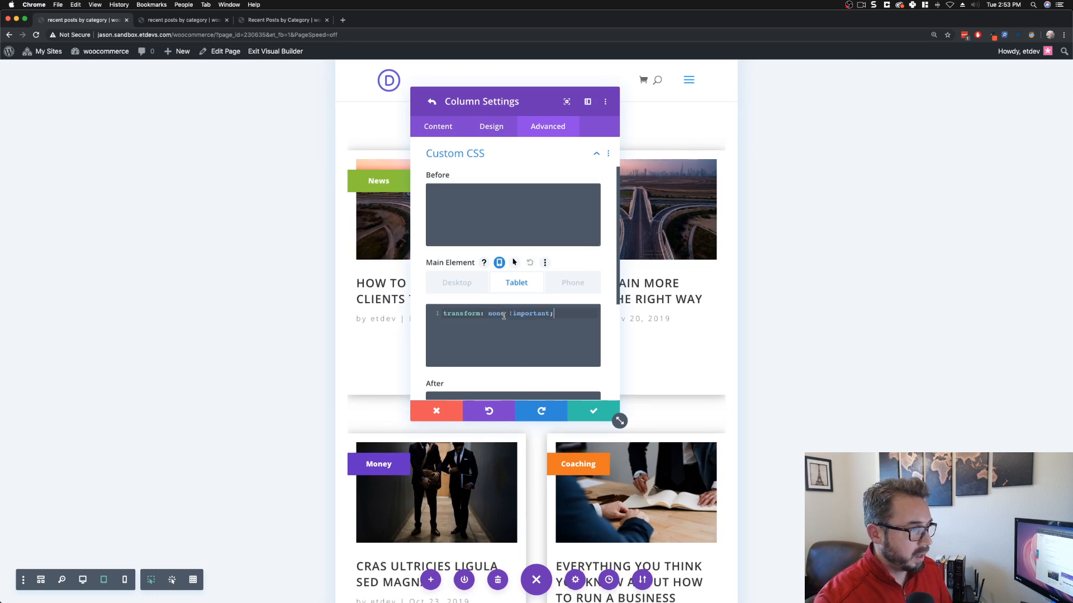
left_click(595, 415)
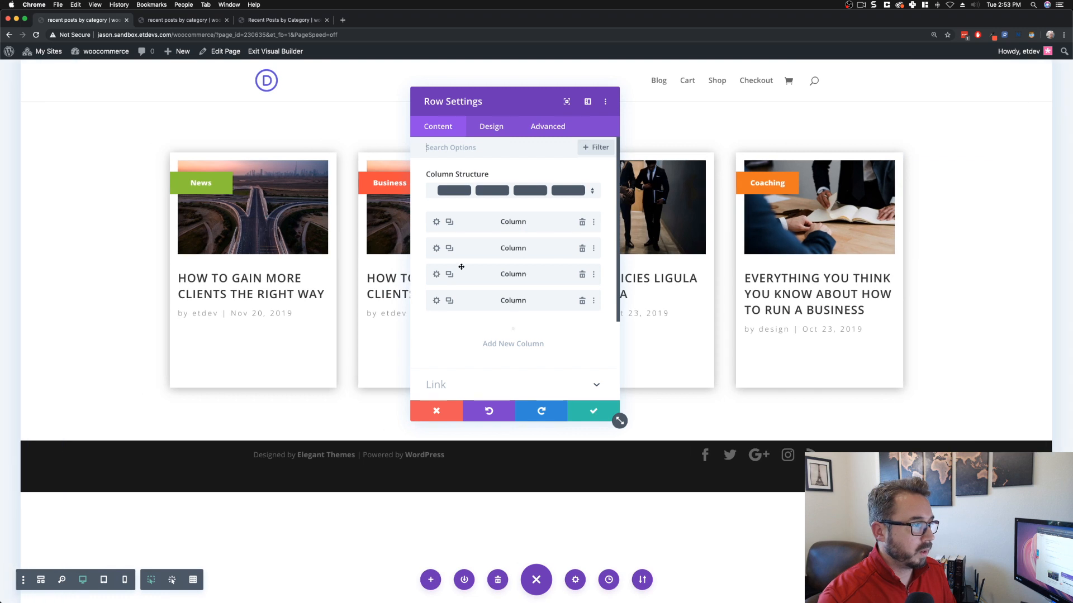
Step: Set the third column's hover transform scale to 115% in both directions
left_click(436, 275)
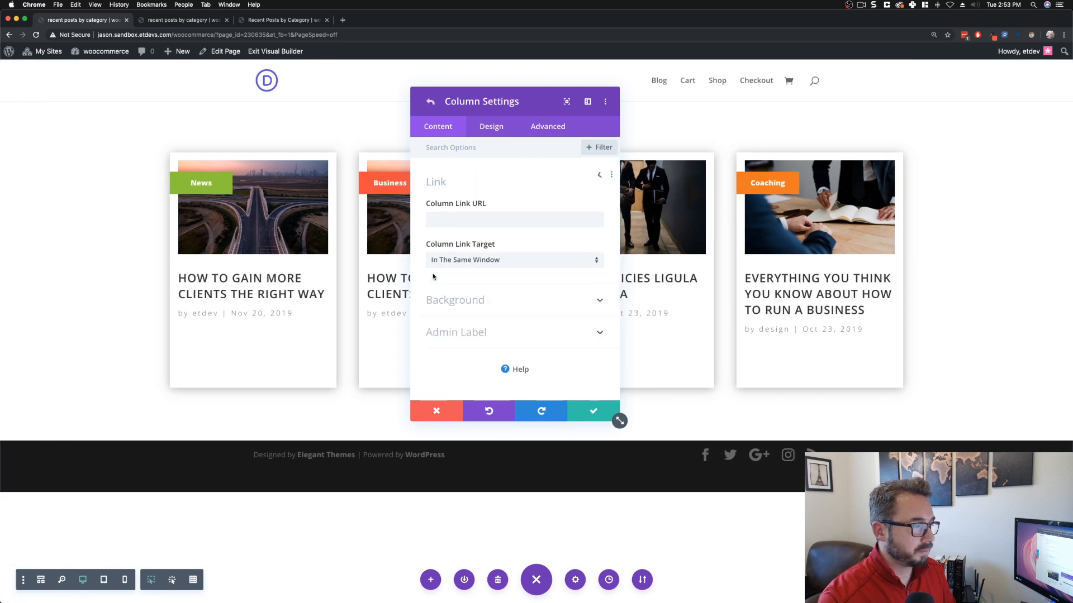
left_click(492, 128)
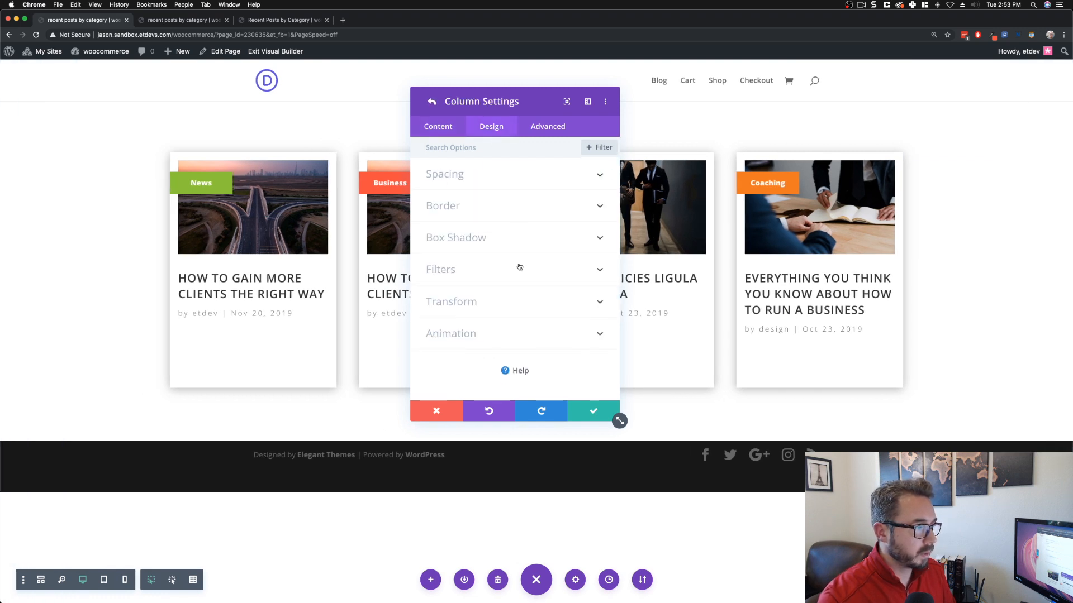
left_click(517, 300)
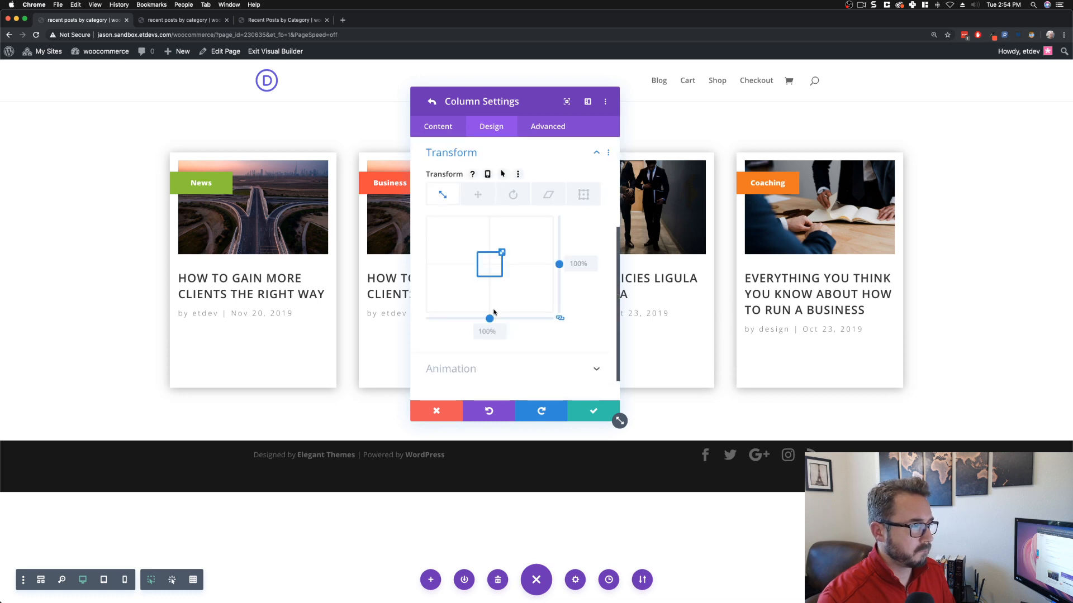
left_click(487, 174)
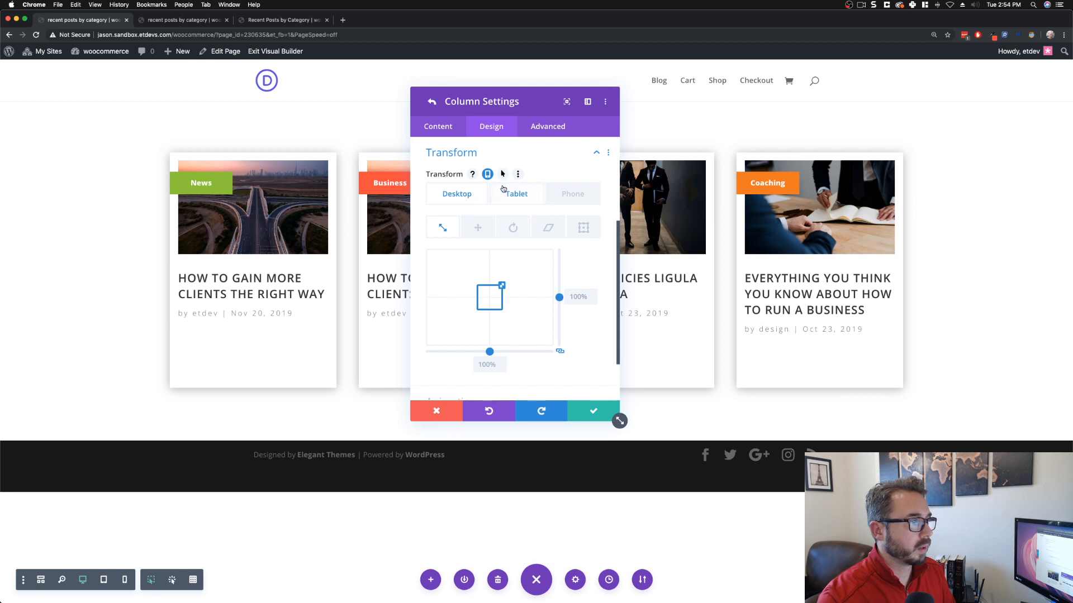
left_click(488, 174)
left_click(503, 174)
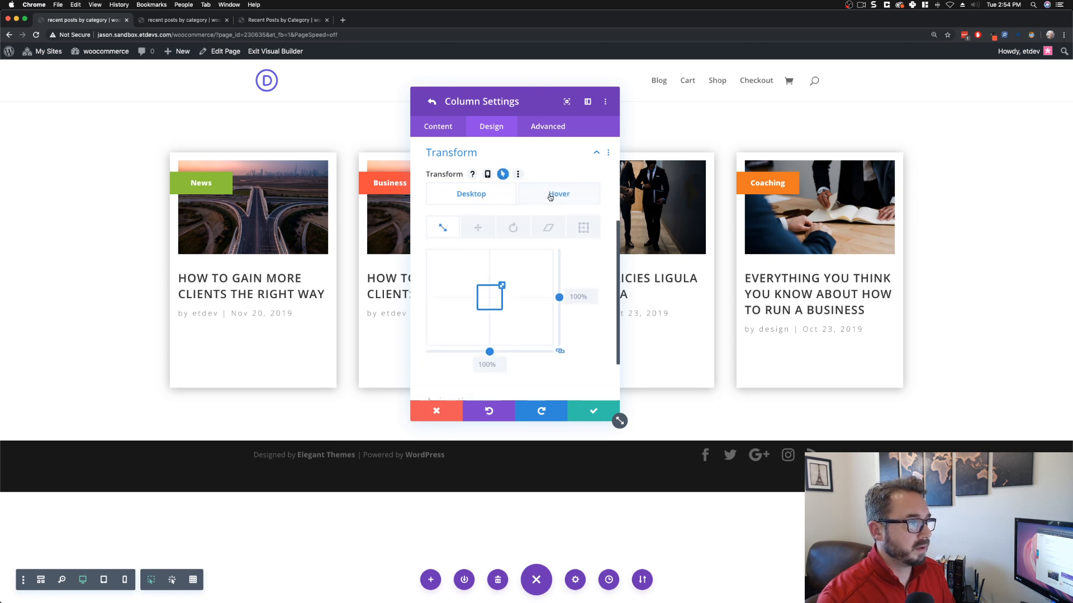
left_click(592, 294, "shift")
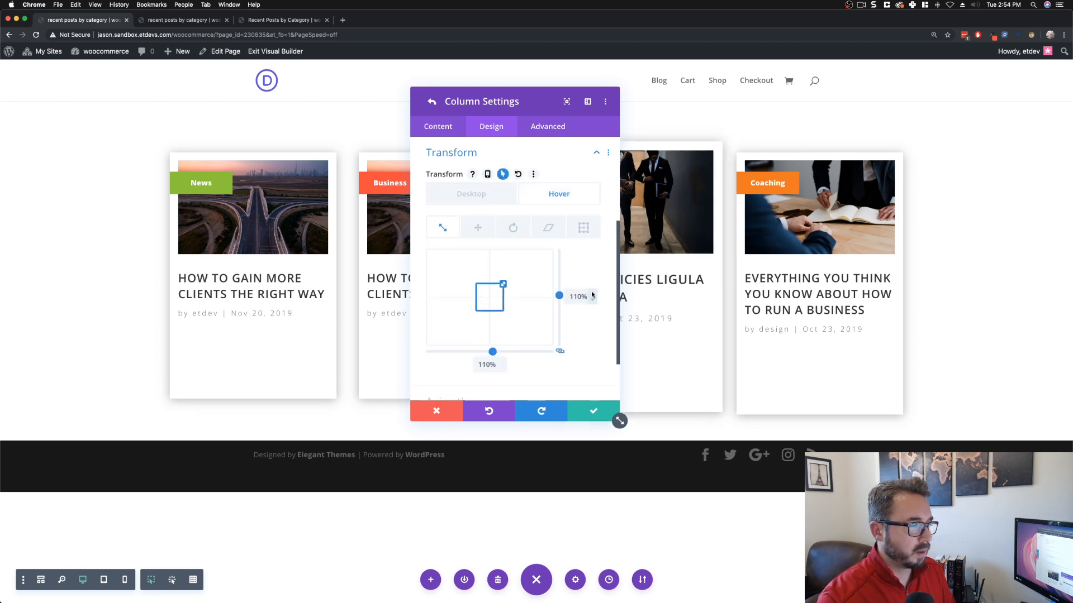
left_click(593, 293)
left_click(592, 293)
left_click(592, 293)
left_click(592, 293)
left_click(592, 293)
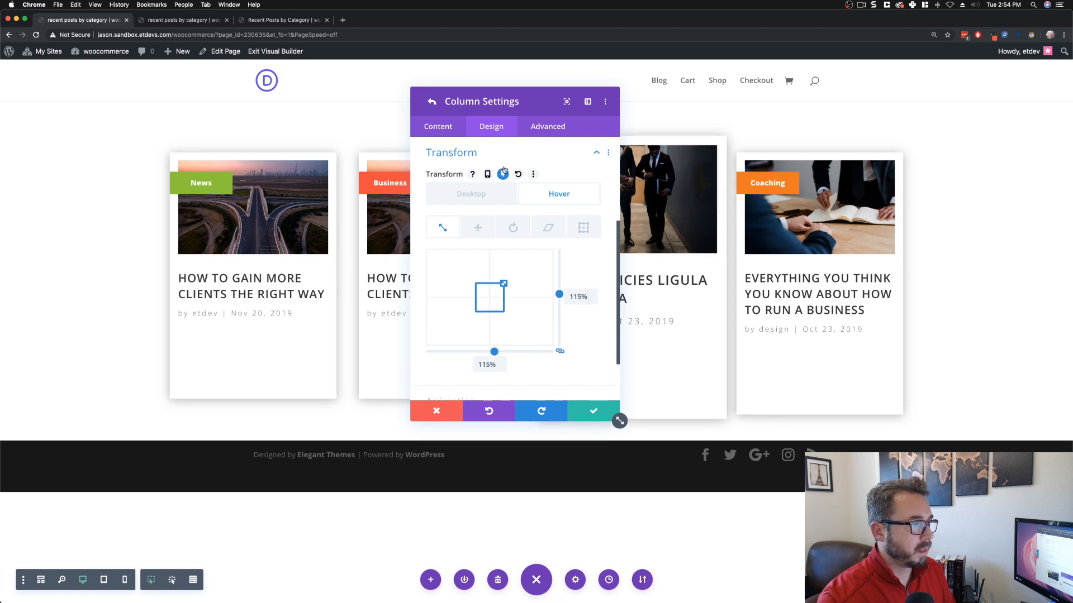
Step: Paste the copied transform CSS line into the third column's Main Element CSS for tablet and save the column settings
left_click(541, 128)
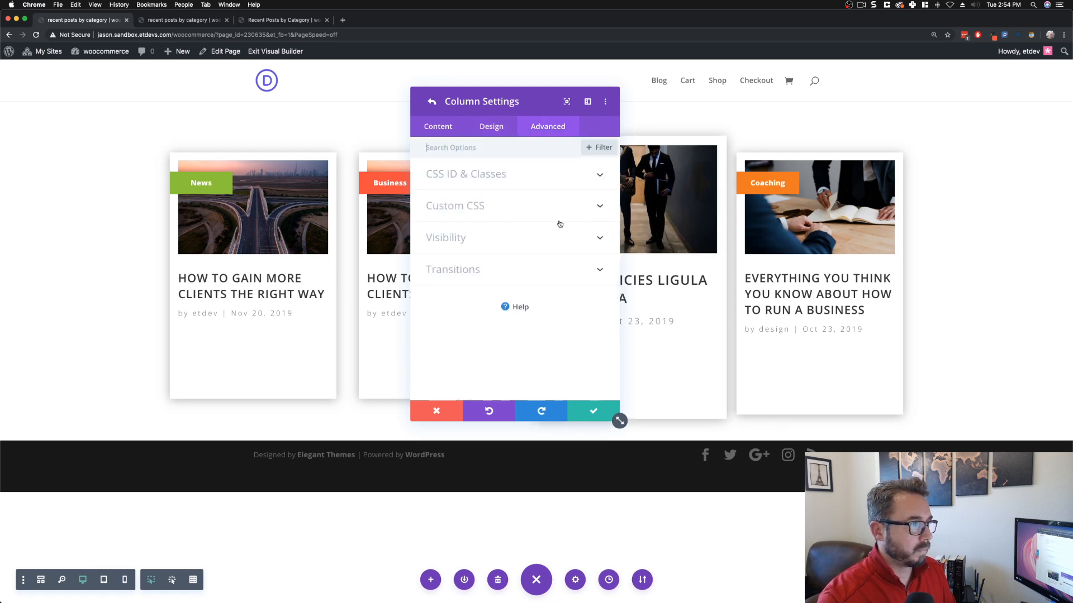
left_click(517, 215)
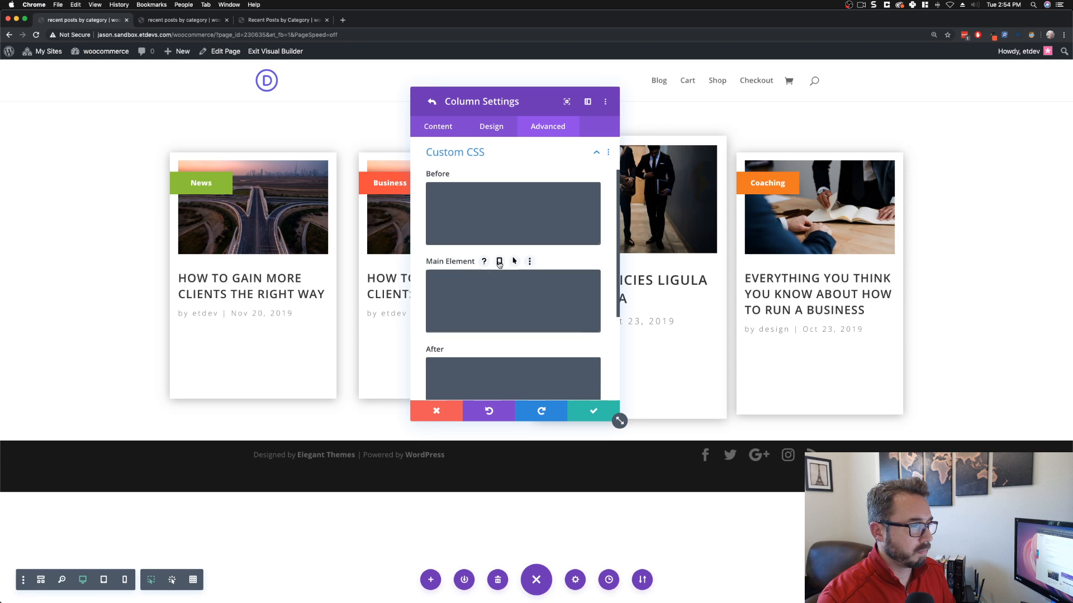
left_click(499, 262)
left_click(508, 315)
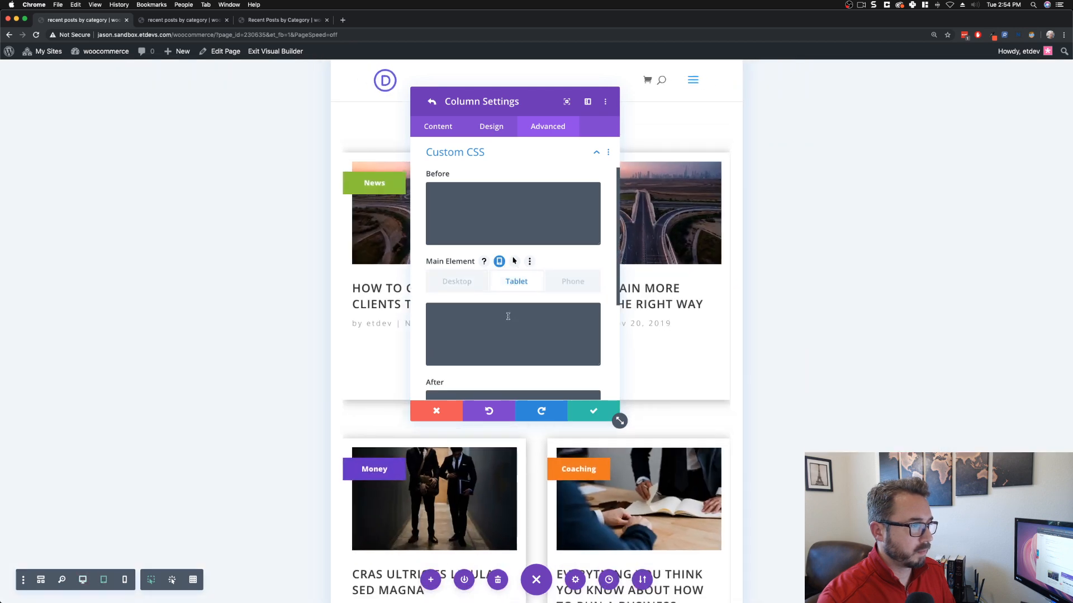
left_click(587, 416)
left_click(587, 416)
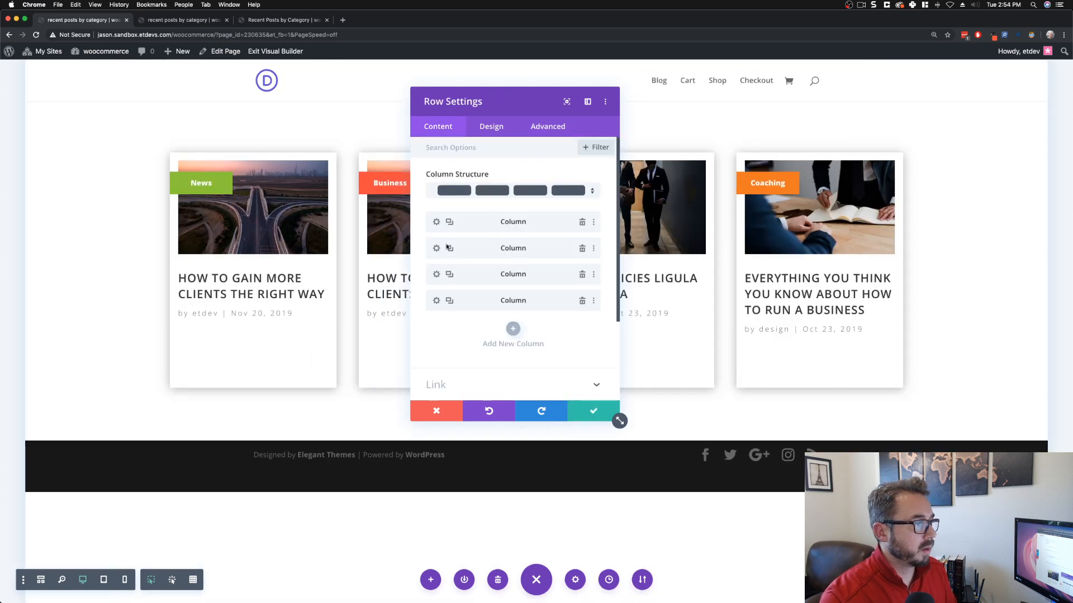
Step: Set the fourth column's hover transform scale to 115% in both directions
left_click(435, 301)
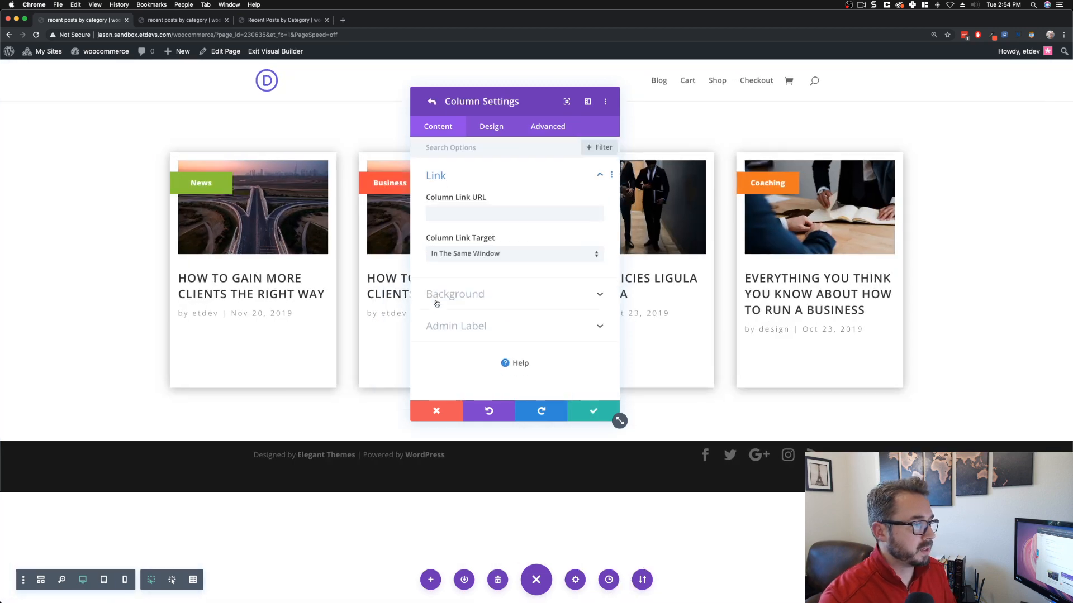
left_click(492, 127)
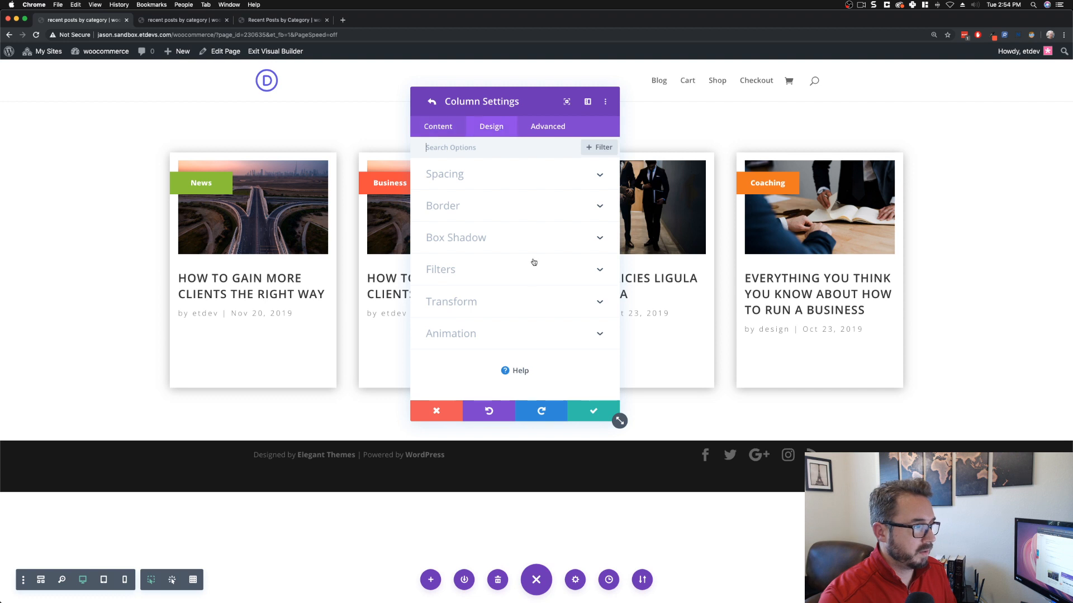
left_click(511, 305)
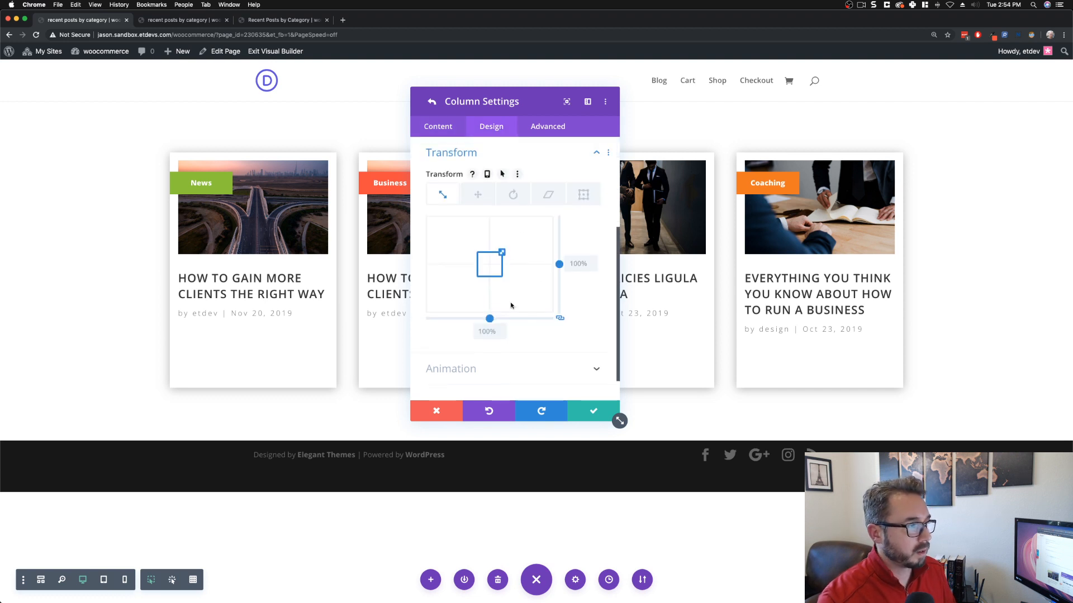
left_click(503, 174)
left_click(525, 190)
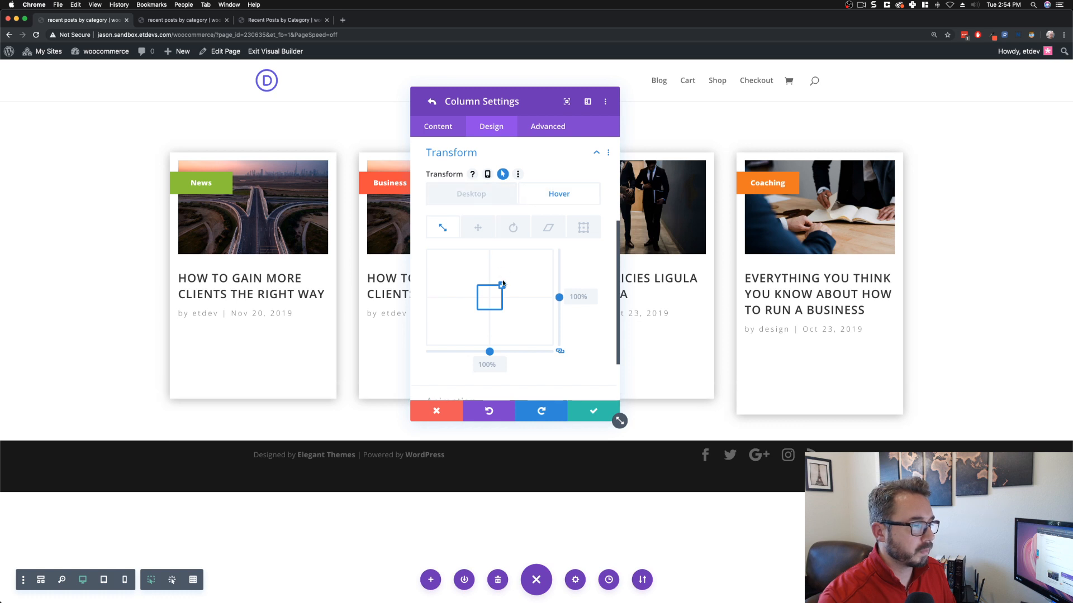
left_click(592, 296)
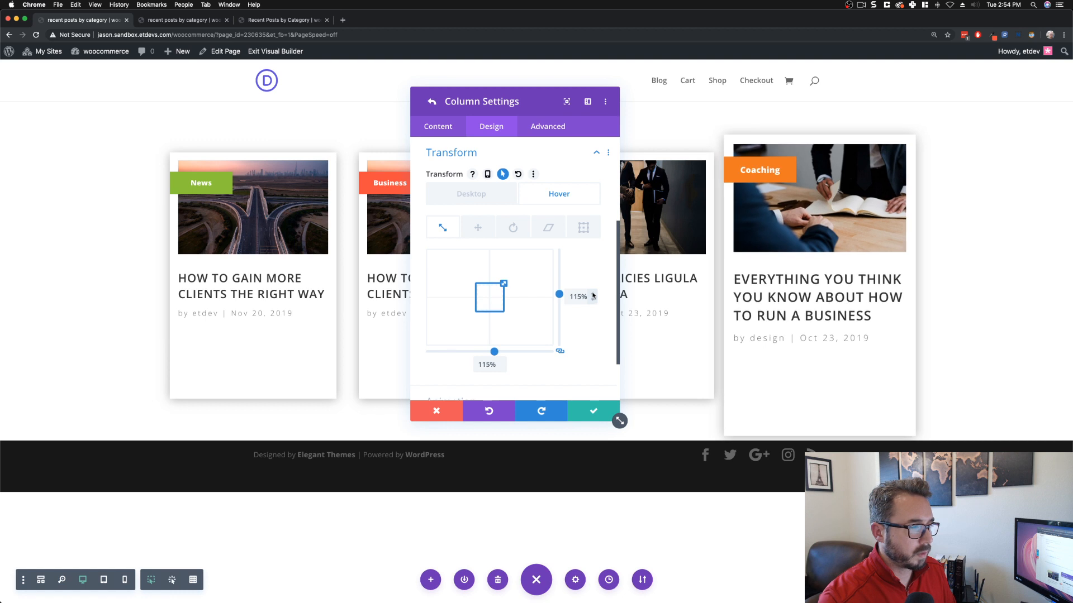
Step: Add "transform: none !important;" to the fourth column's Main Element CSS for tablet, and save the column and row settings
left_click(547, 126)
left_click(521, 215)
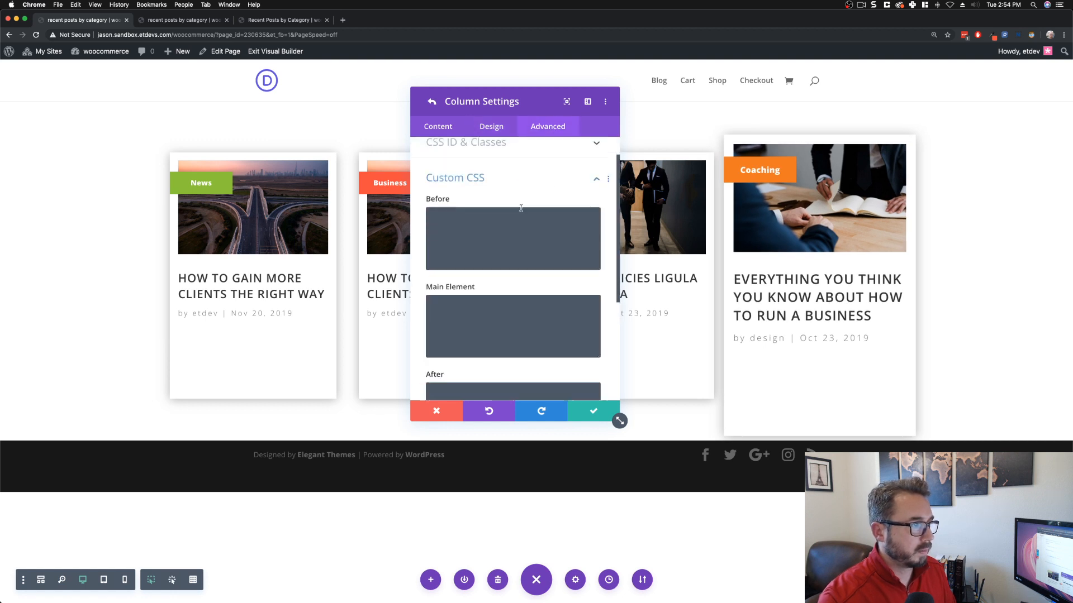
left_click(488, 297)
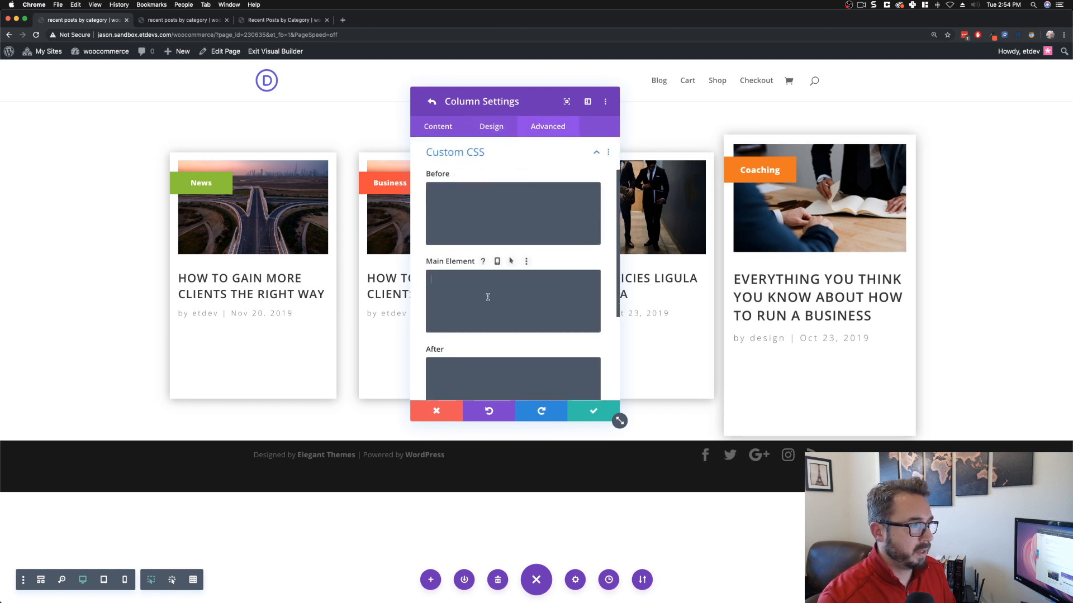
left_click(499, 262)
left_click(516, 281)
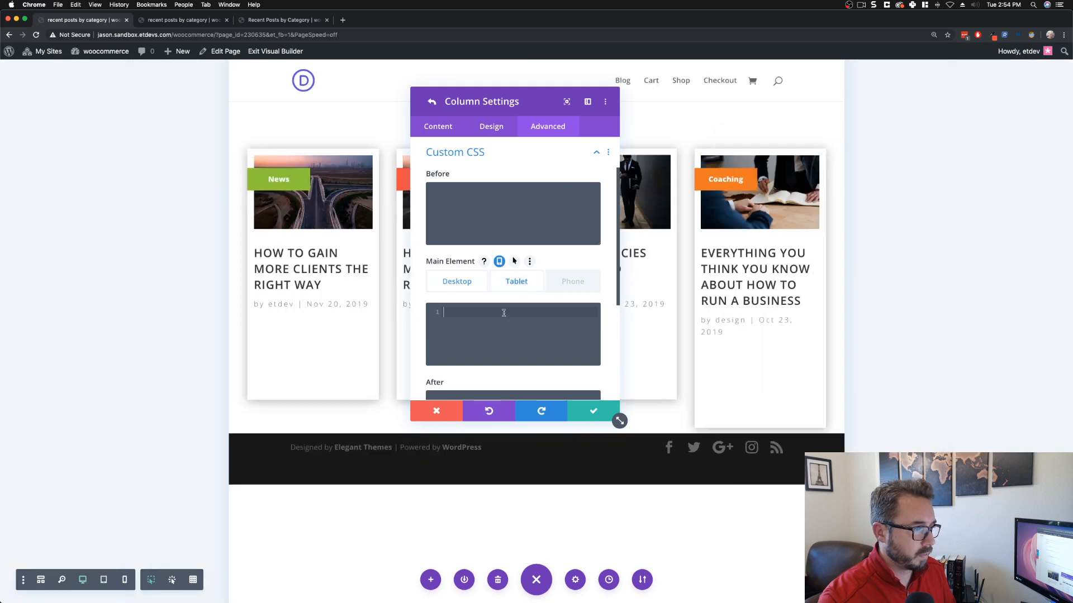
left_click(505, 324)
type("transform: none !important;")
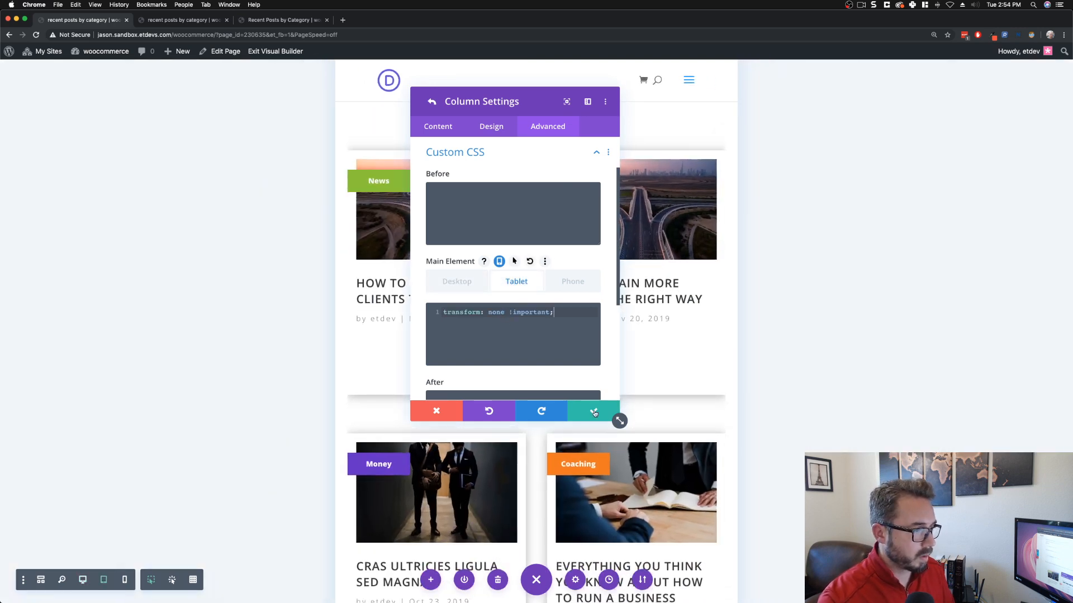
left_click(593, 411)
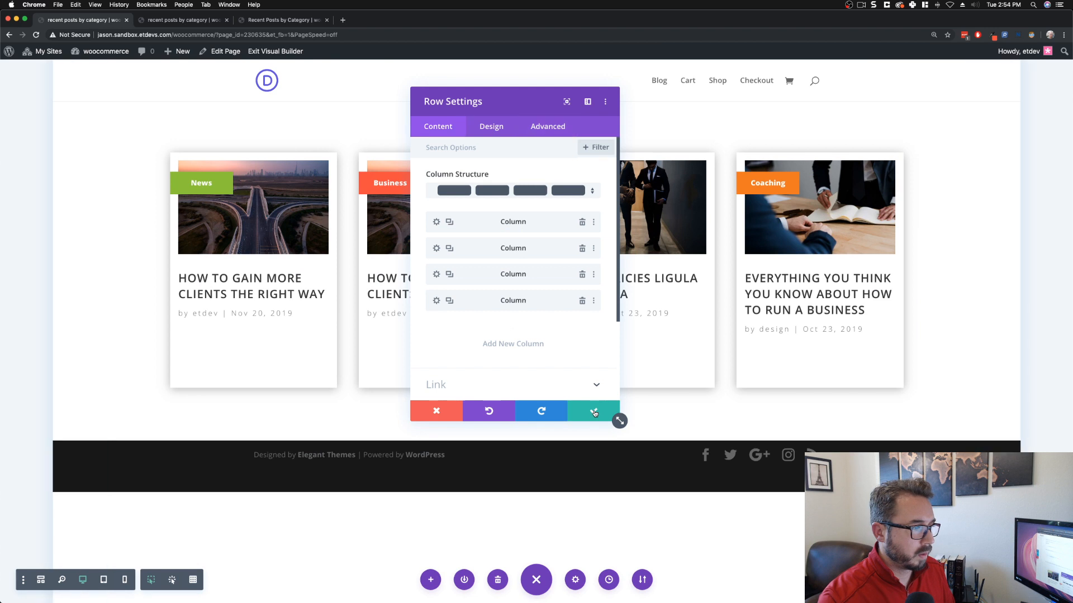
left_click(594, 412)
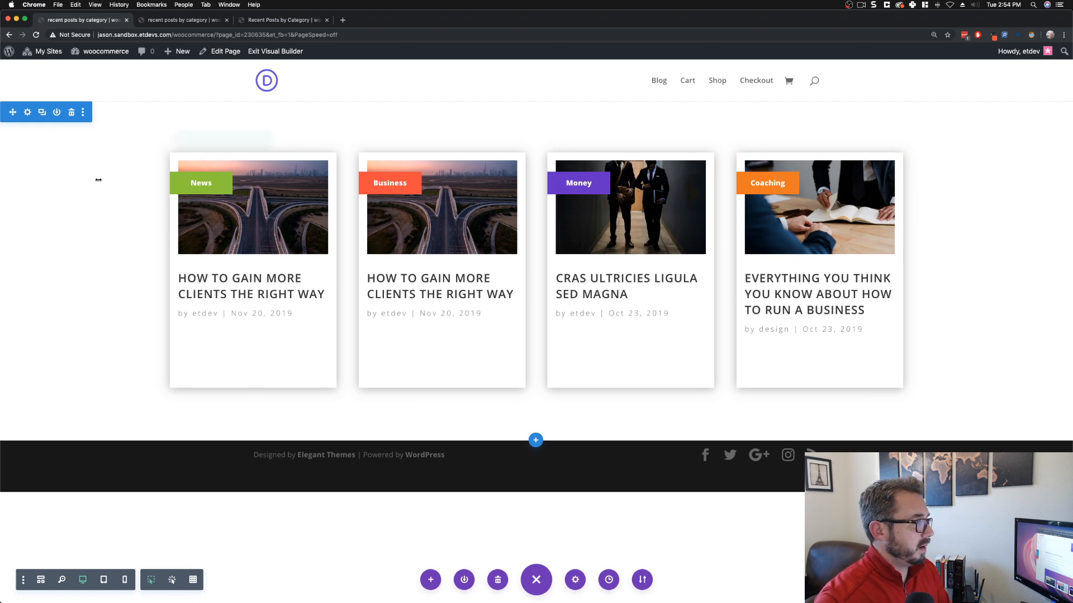
Step: Add a background gradient to the section and set its first color to #6529c7
left_click(28, 113)
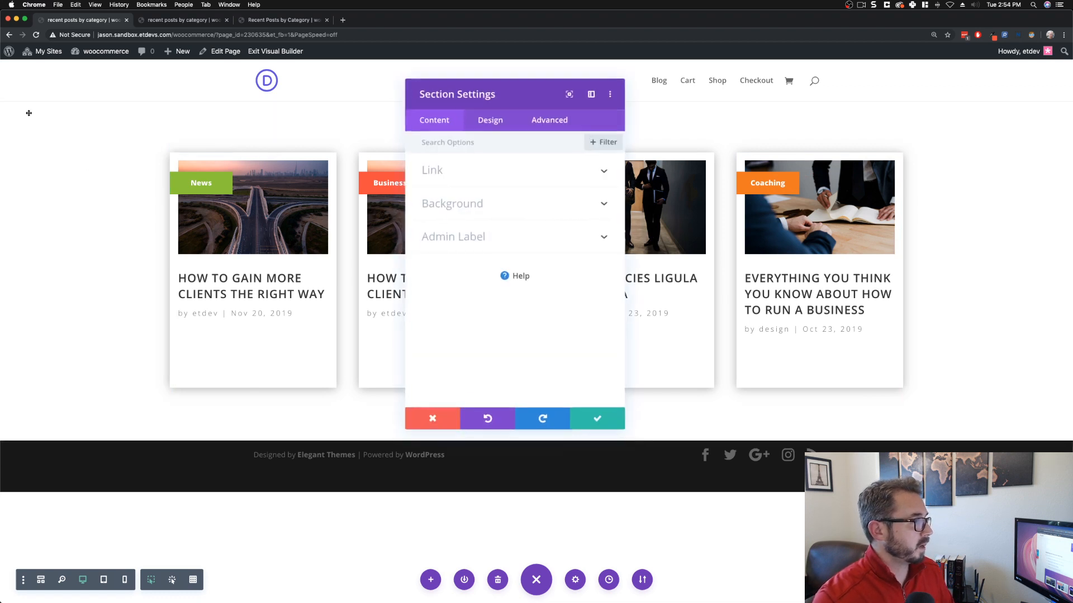
left_click_drag(568, 96, 480, 102)
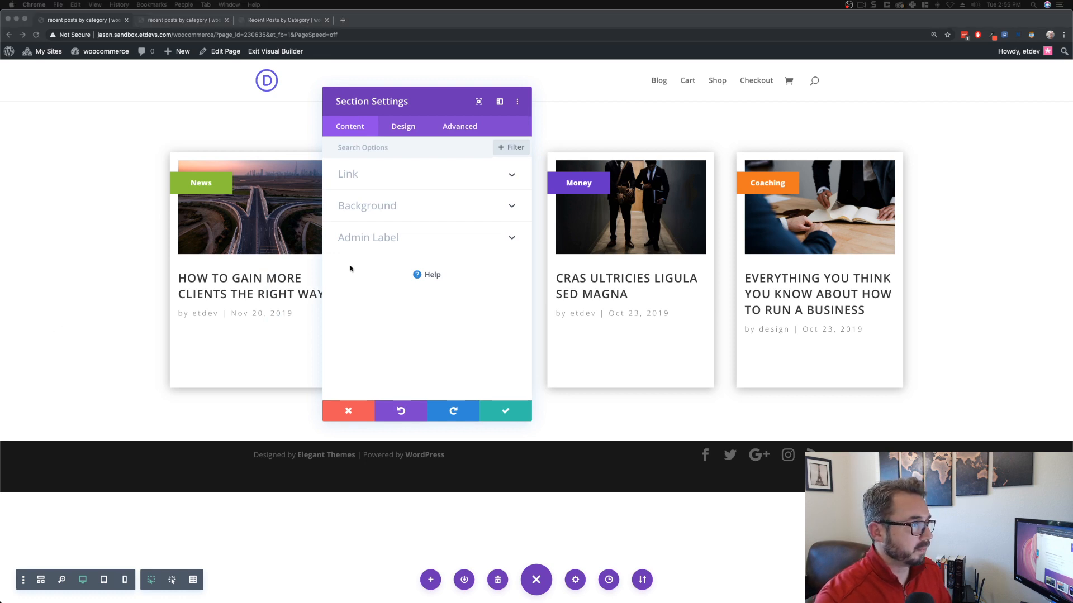
left_click(384, 206)
left_click(381, 207)
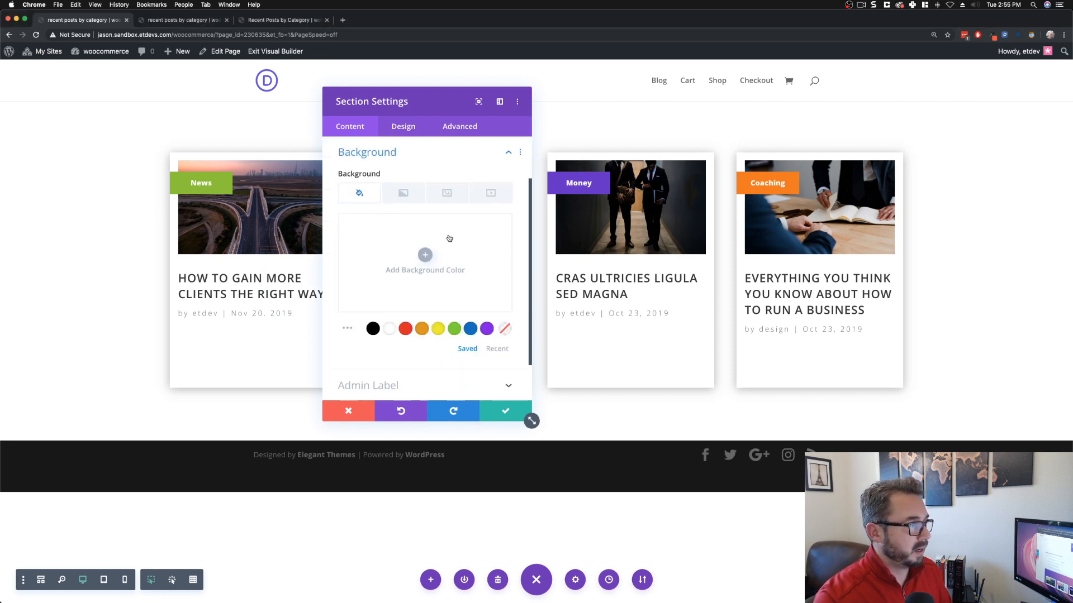
left_click(408, 195)
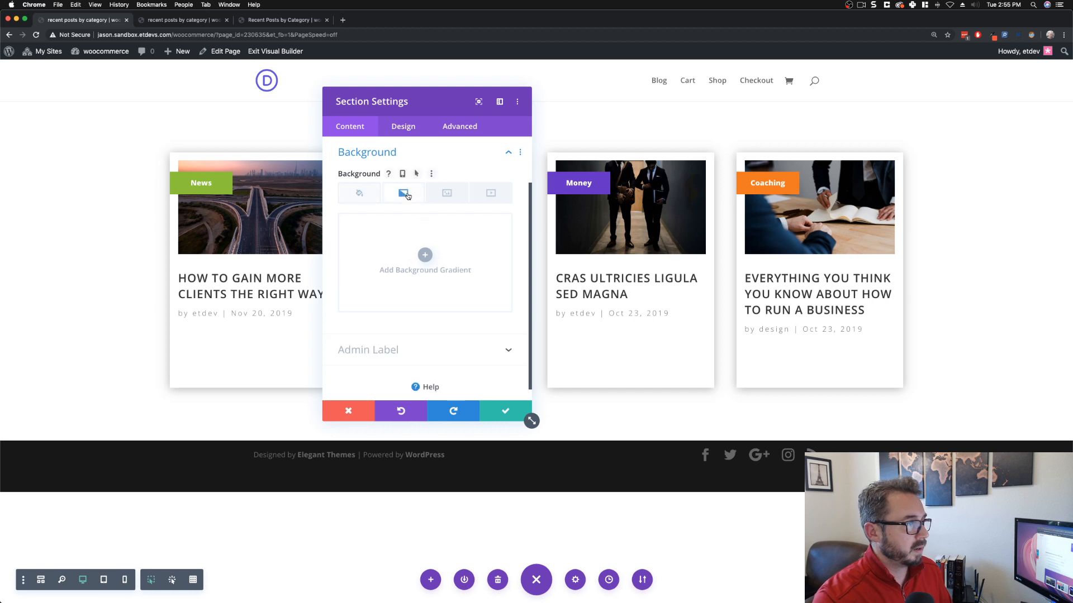
left_click(430, 260)
left_click(345, 328)
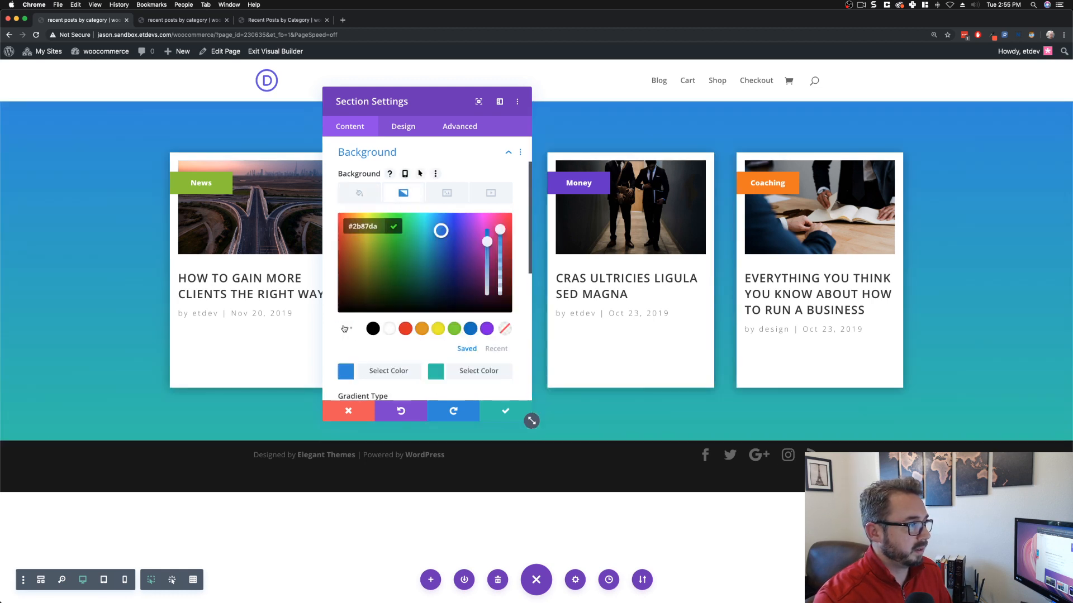
type("6529c7")
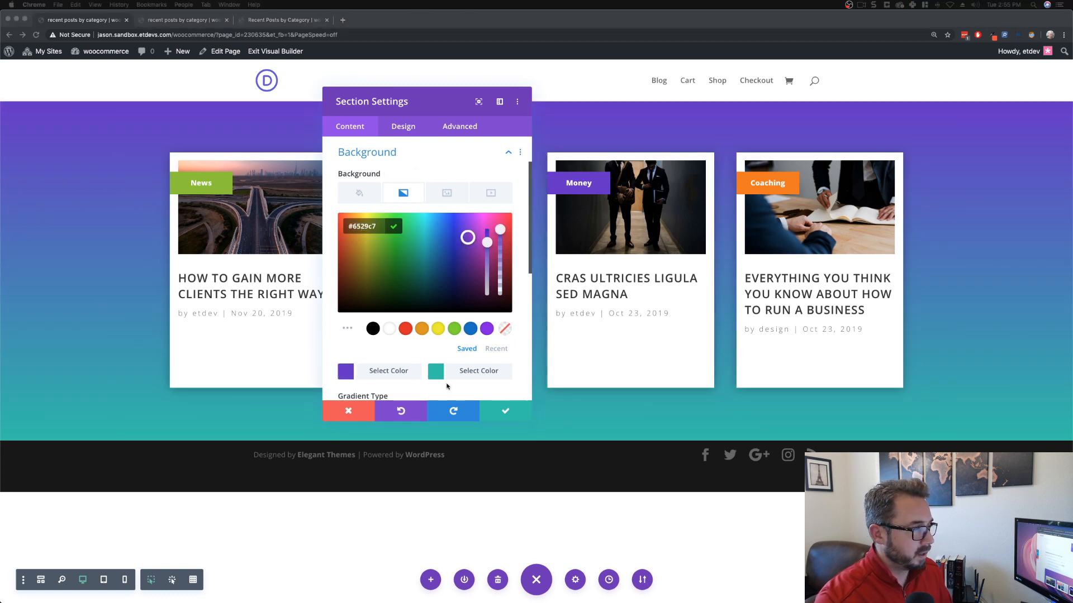
Step: Set the section gradient's second color to #f64937 and its direction to 270deg
left_click(463, 371)
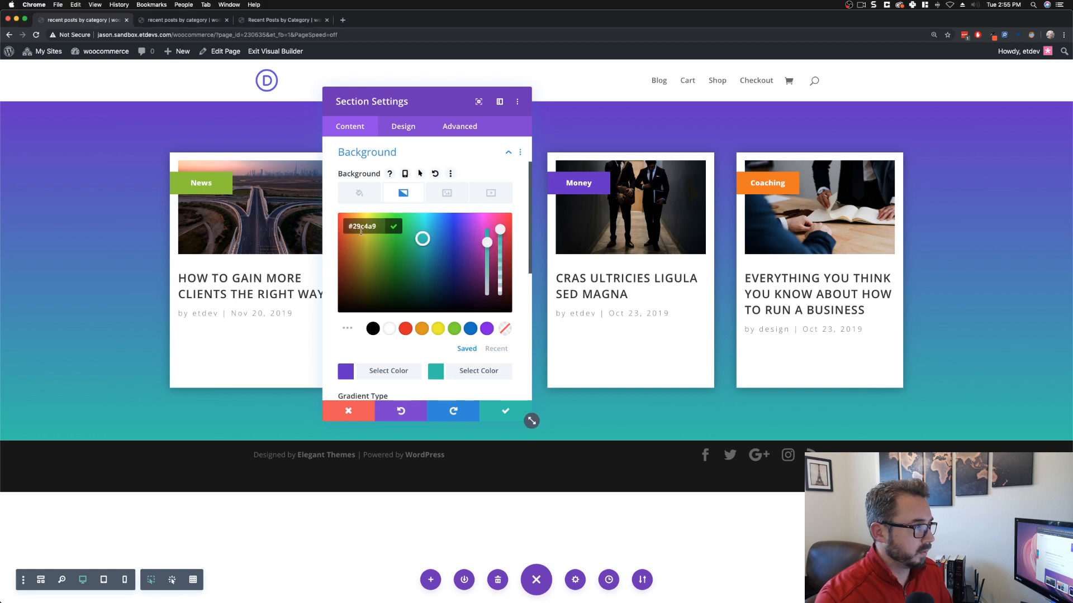
type("#f64937")
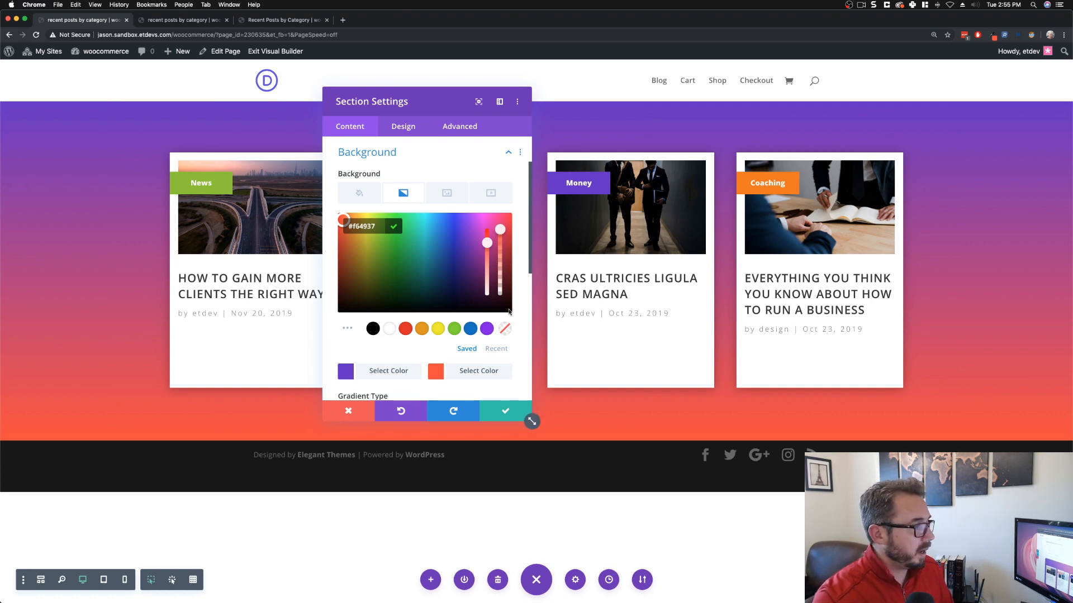
scroll(445, 173, "down", 3)
scroll(390, 343, "down", 3)
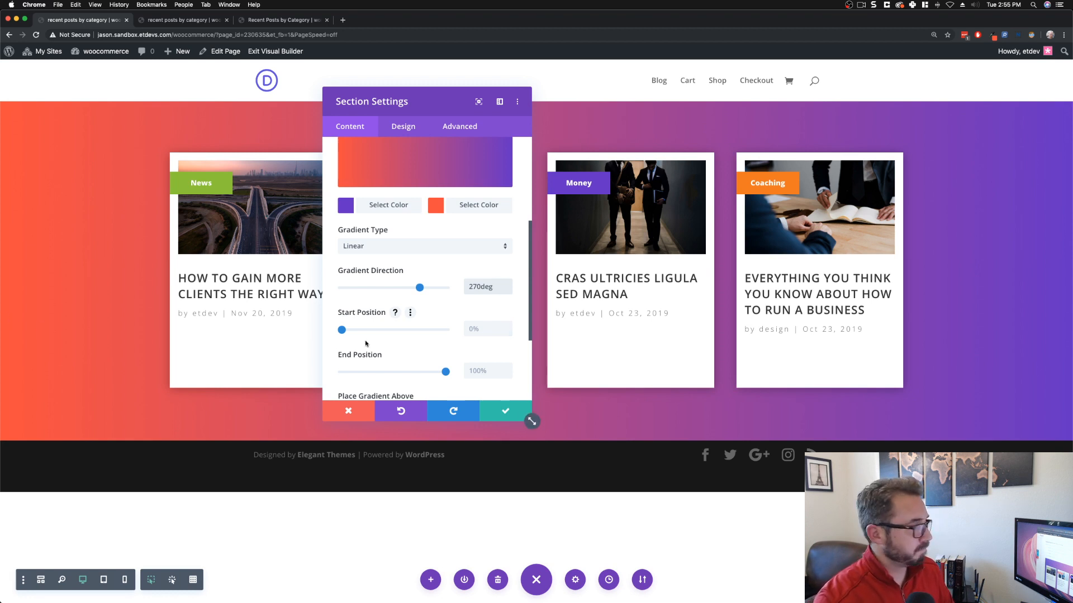
scroll(366, 344, "down", 4)
Step: Give the section linked top and bottom padding of 10vw and save the section settings
left_click(405, 127)
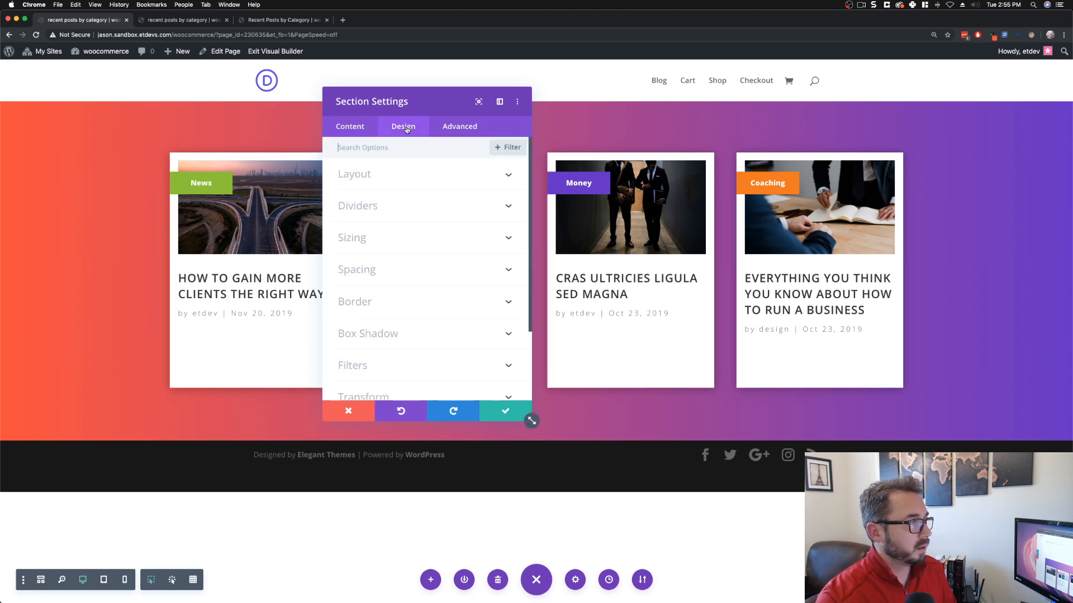
left_click(392, 272)
left_click(347, 238)
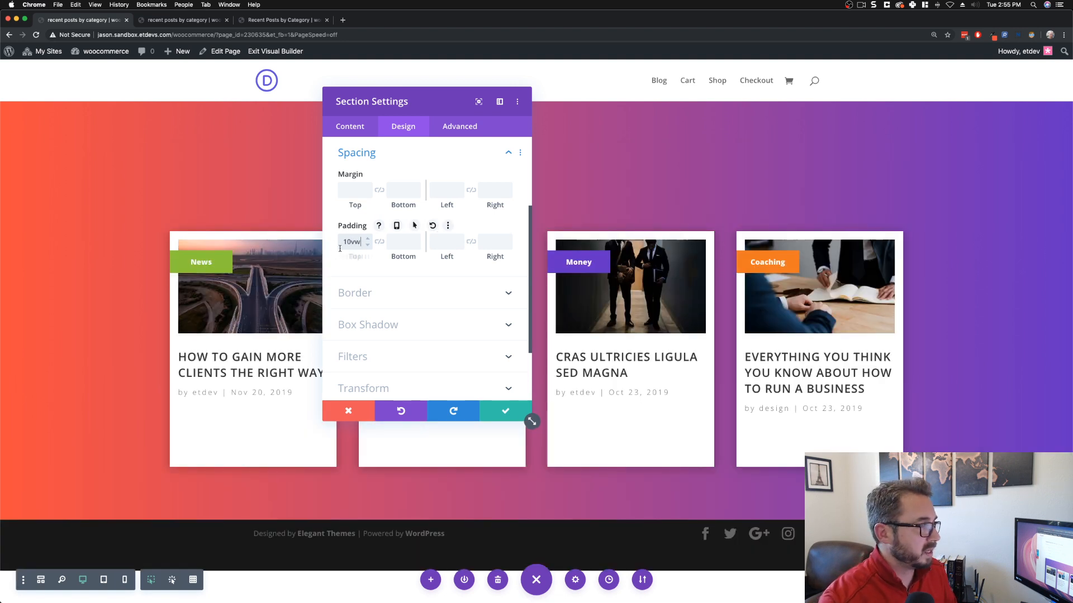
left_click(379, 241)
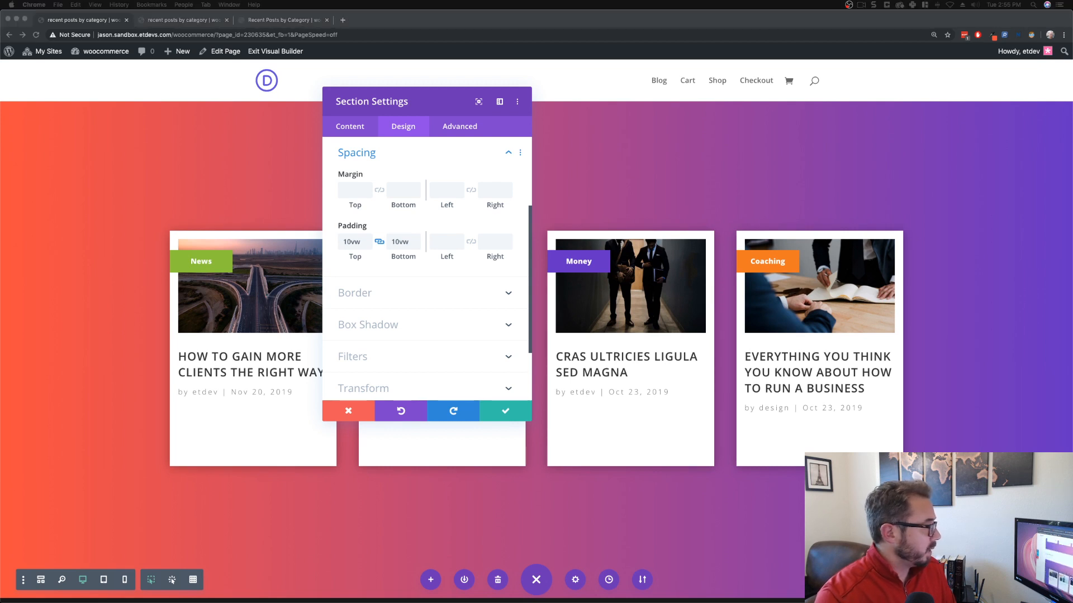
left_click(516, 418)
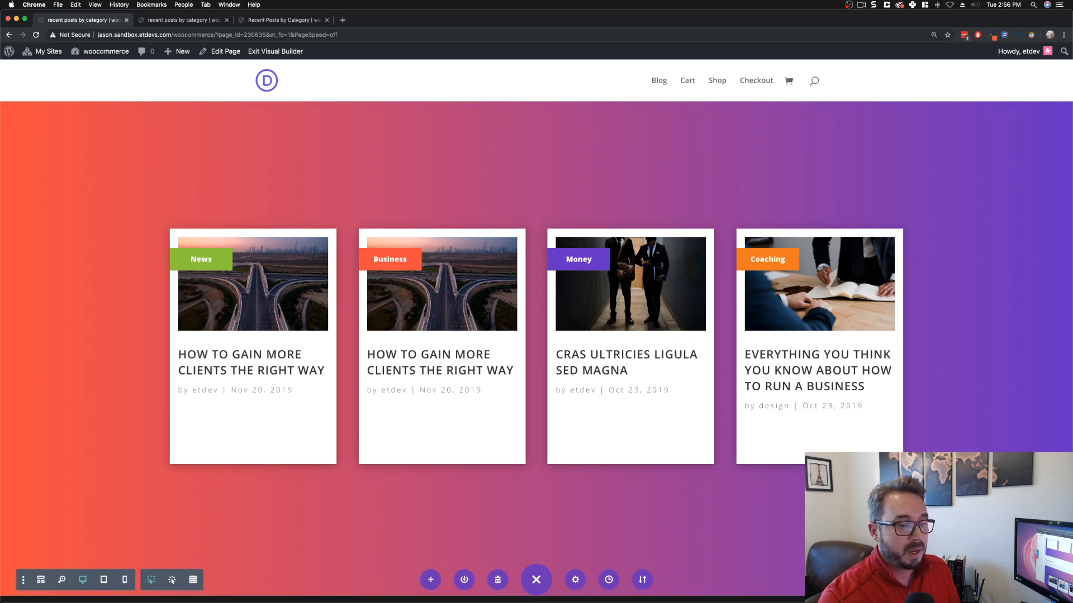
Step: Reload the live page and check the hover effect on the News, Business, Money and Coaching post cards
left_click(191, 23)
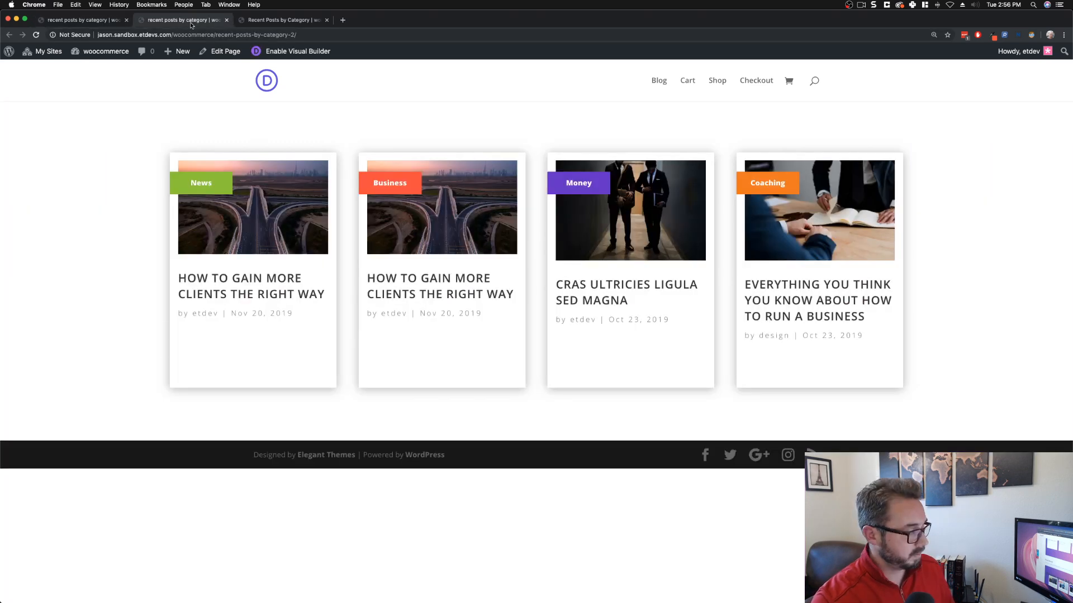
key("super+r")
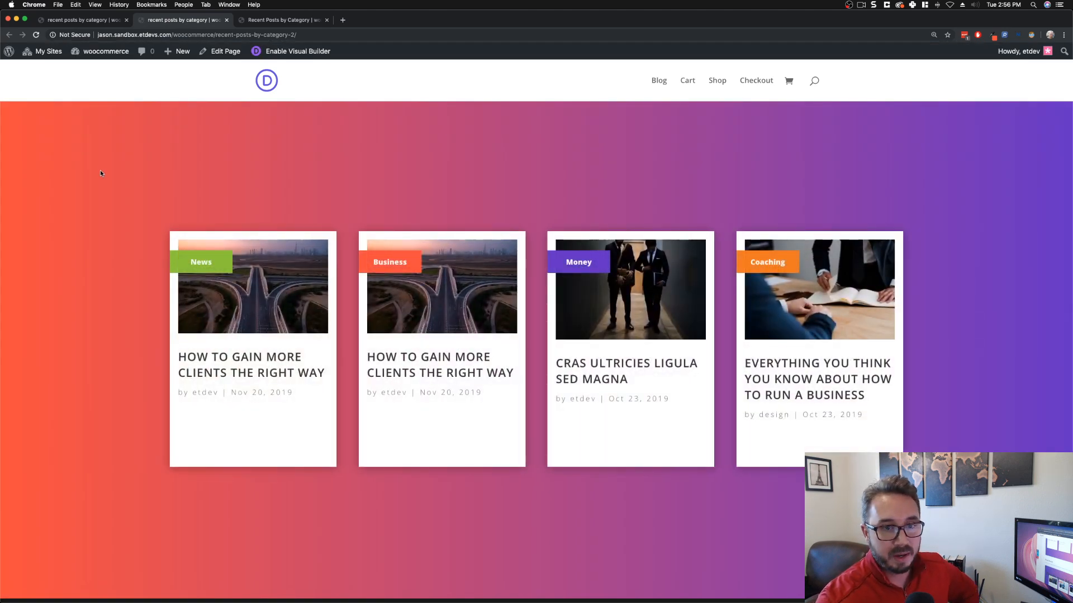
mouse_move(237, 300)
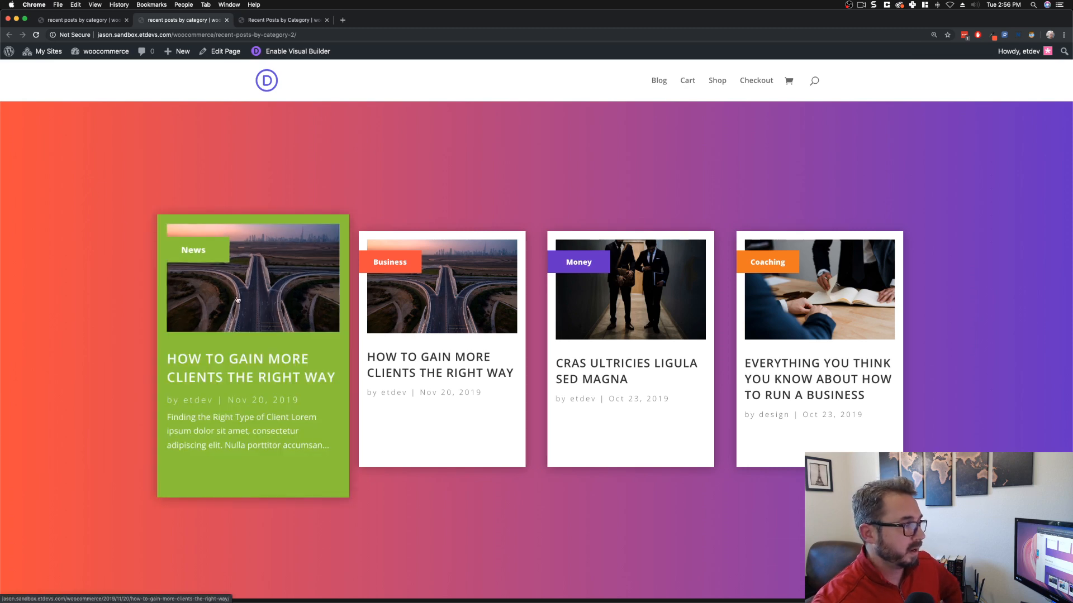
mouse_move(405, 304)
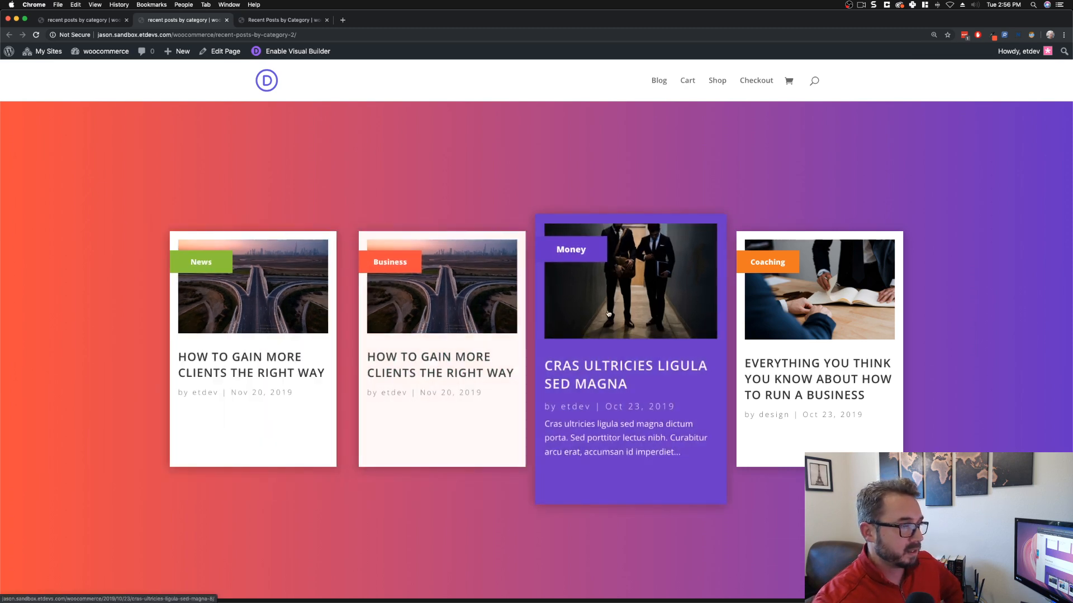
mouse_move(770, 310)
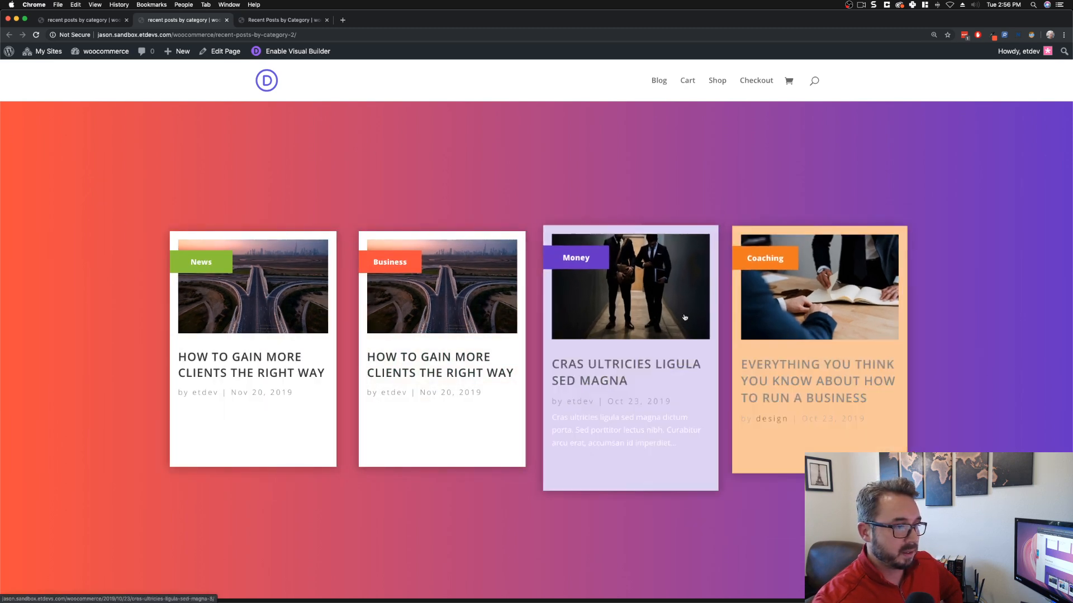
mouse_move(460, 302)
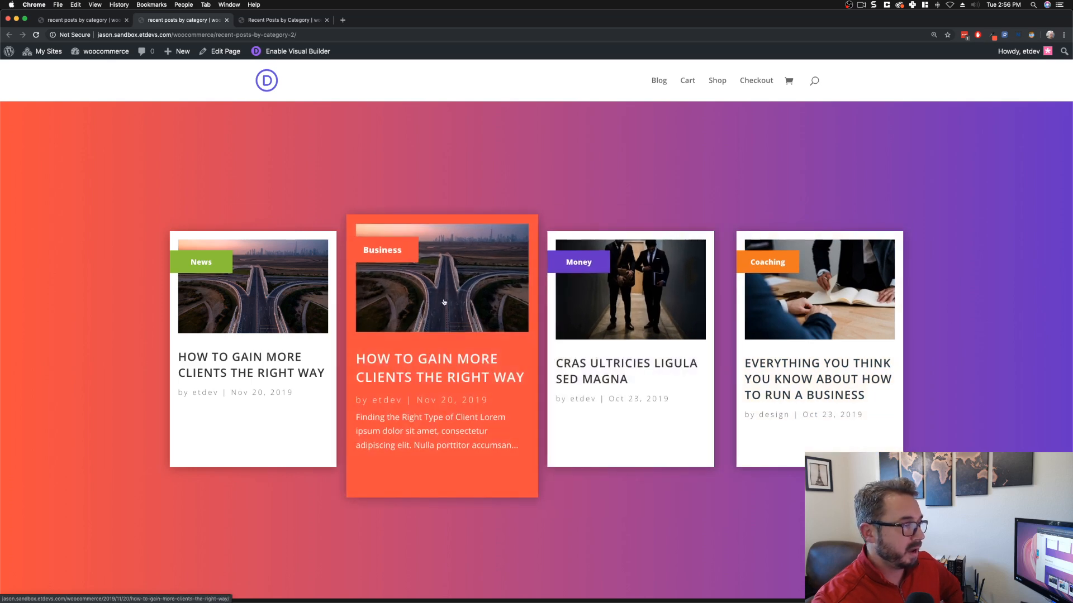
mouse_move(281, 298)
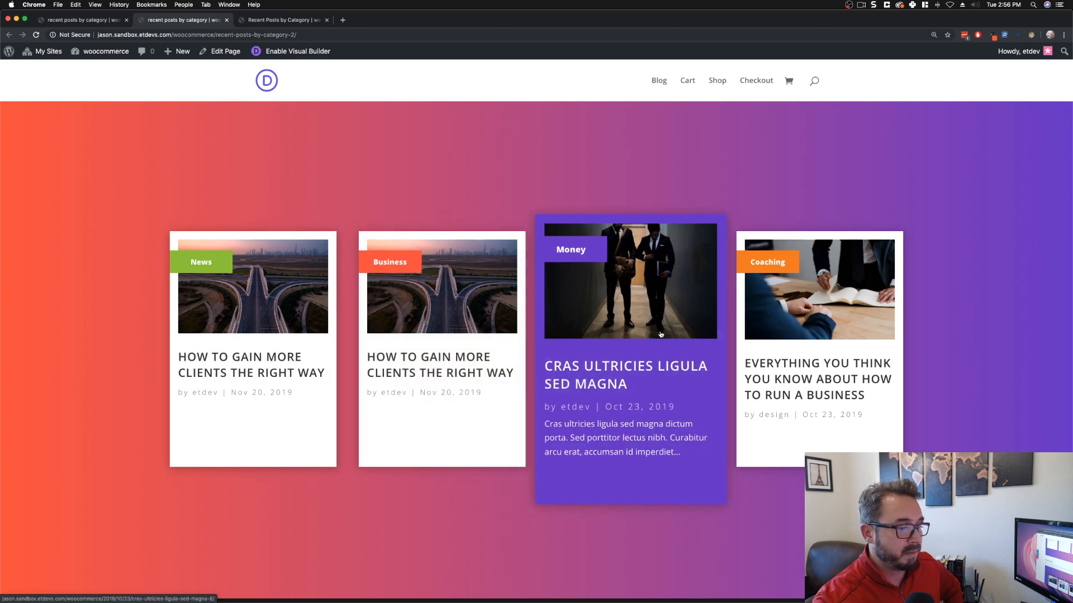
mouse_move(824, 342)
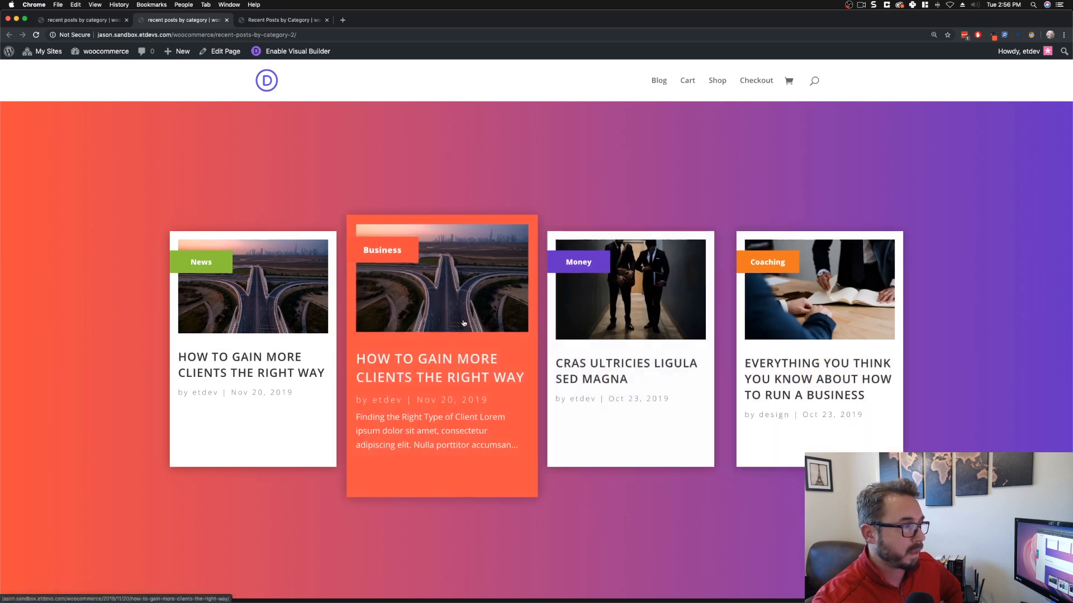
mouse_move(275, 316)
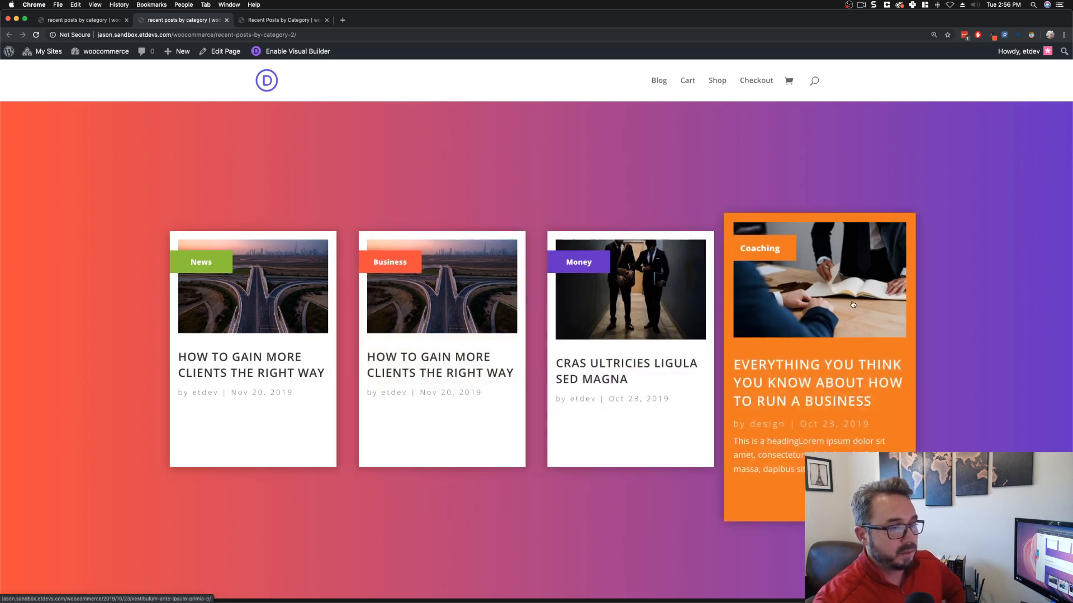
mouse_move(617, 306)
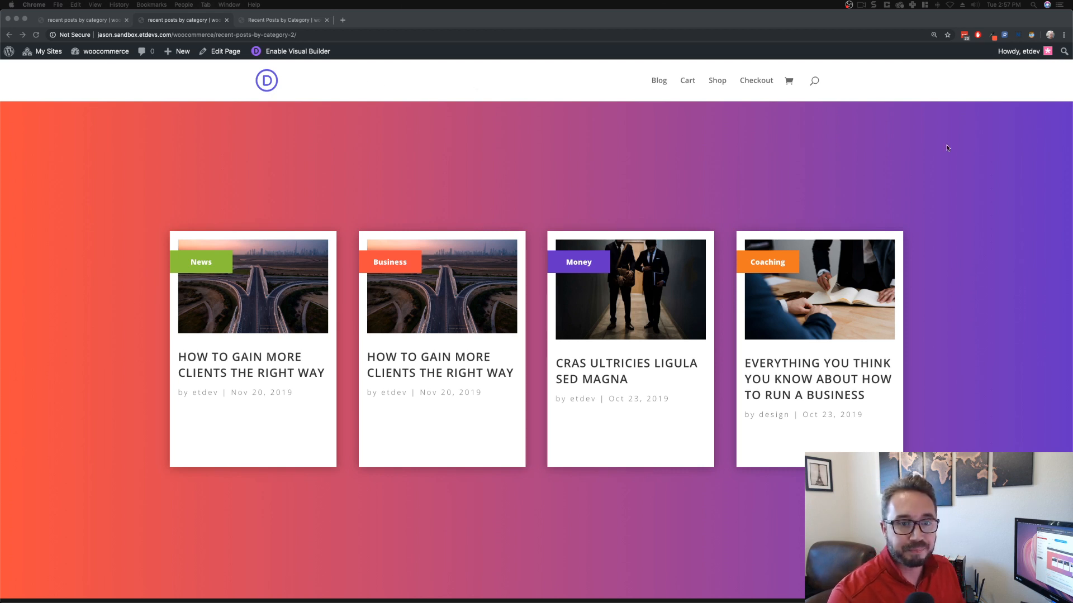
left_click(616, 22)
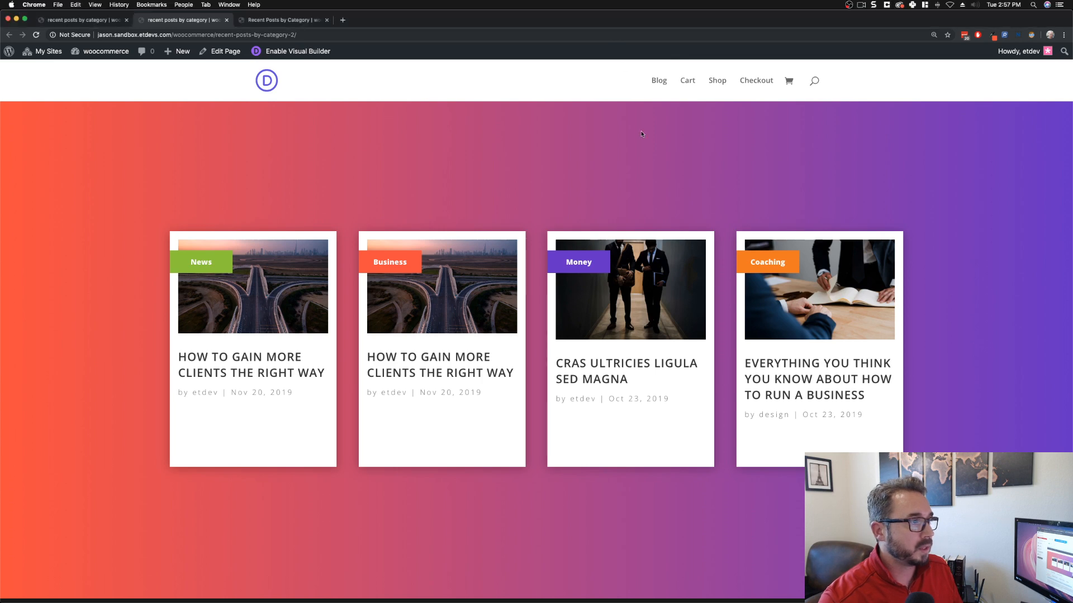
key("super+r")
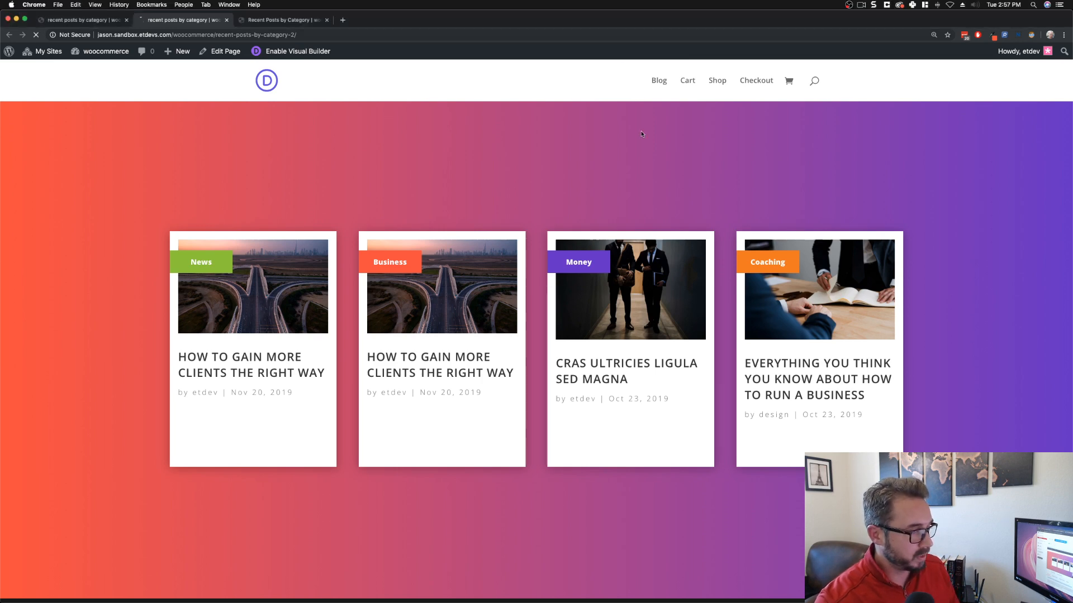